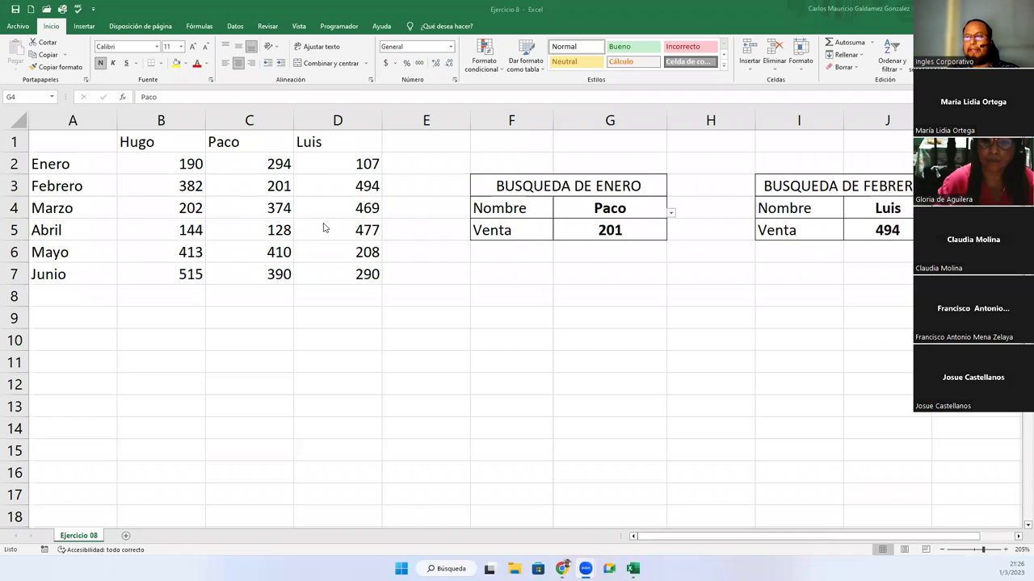
Review the monthly sales figures of the three sellers in B2:B7, C2:C7 and D2:D7
{"action": "left_click", "coordinate": [312, 274]}
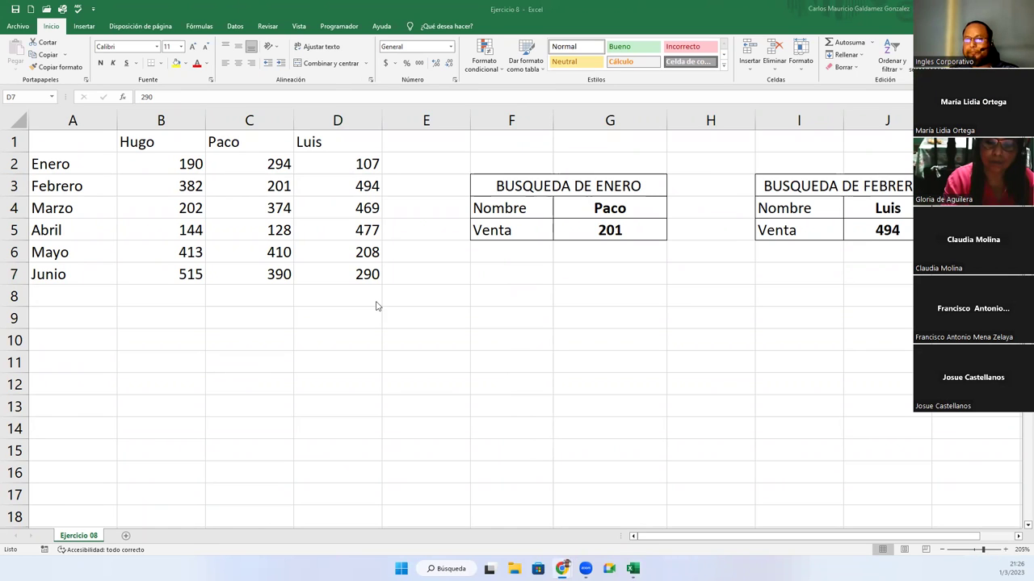
{"action": "left_click", "coordinate": [207, 357]}
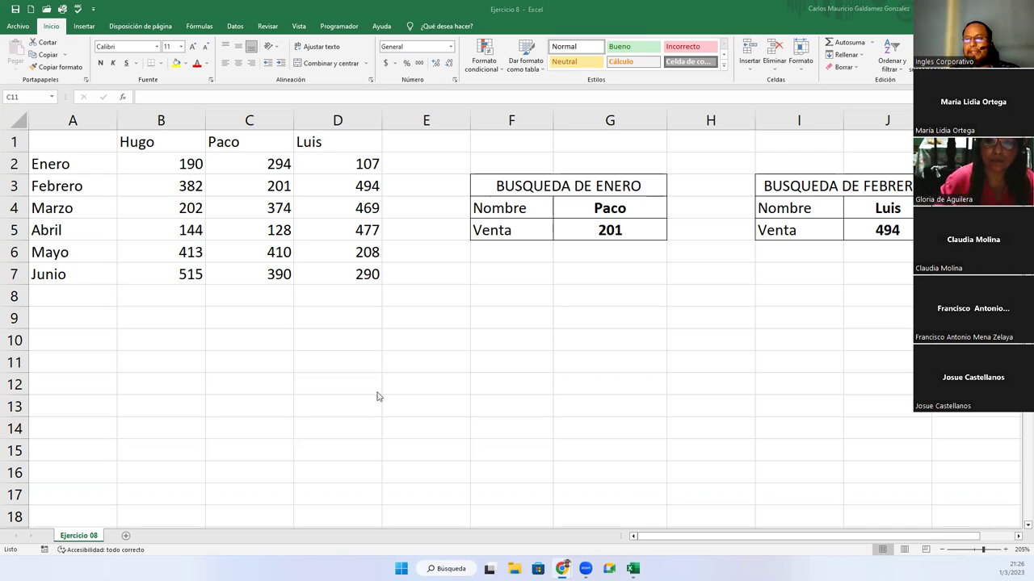
{"action": "left_click", "coordinate": [145, 165]}
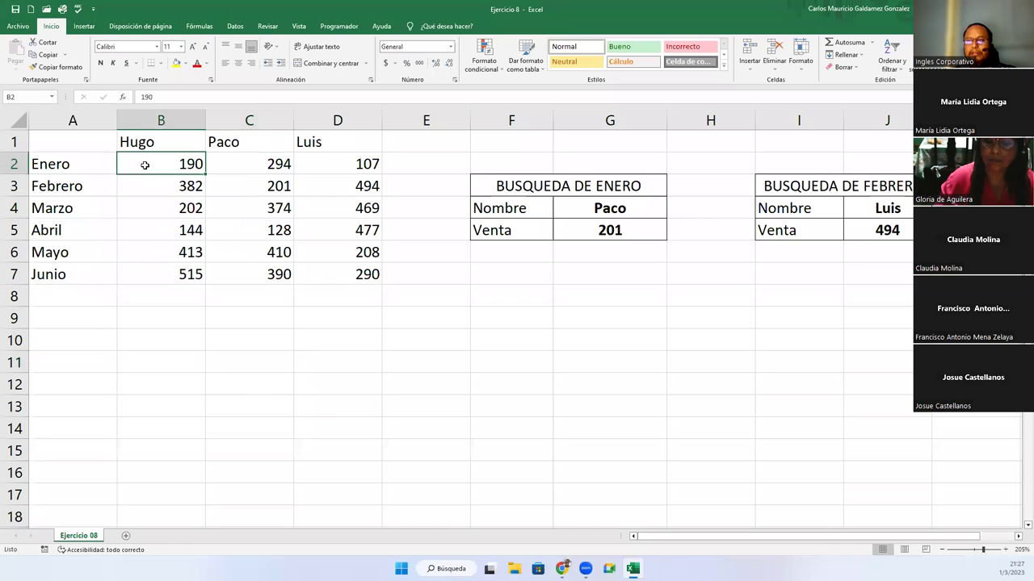
{"action": "left_click", "coordinate": [138, 190]}
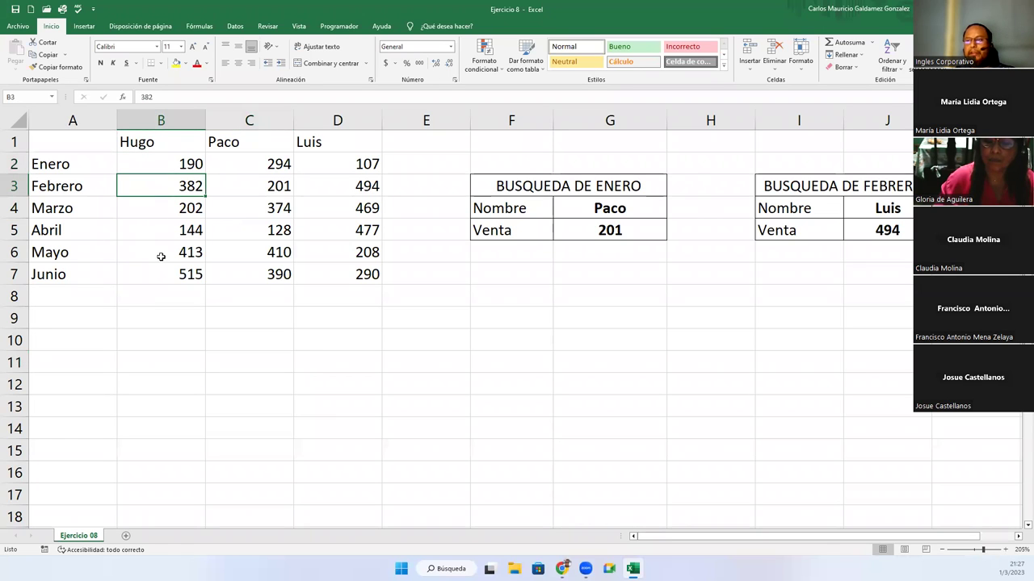
{"action": "left_click_drag", "start_coordinate": [153, 159], "coordinate": [154, 273]}
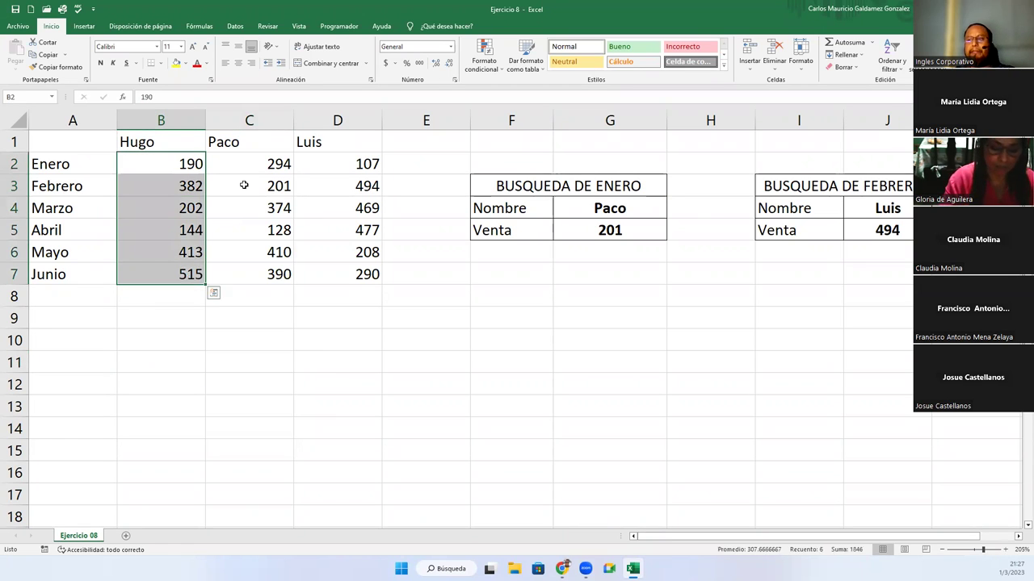
{"action": "left_click_drag", "start_coordinate": [261, 161], "coordinate": [261, 275]}
{"action": "left_click_drag", "start_coordinate": [346, 162], "coordinate": [367, 275]}
Clear the Nombre and Venta values in both search tables, cells G4:G5 and J4:J5
{"action": "left_click_drag", "start_coordinate": [608, 211], "coordinate": [609, 234]}
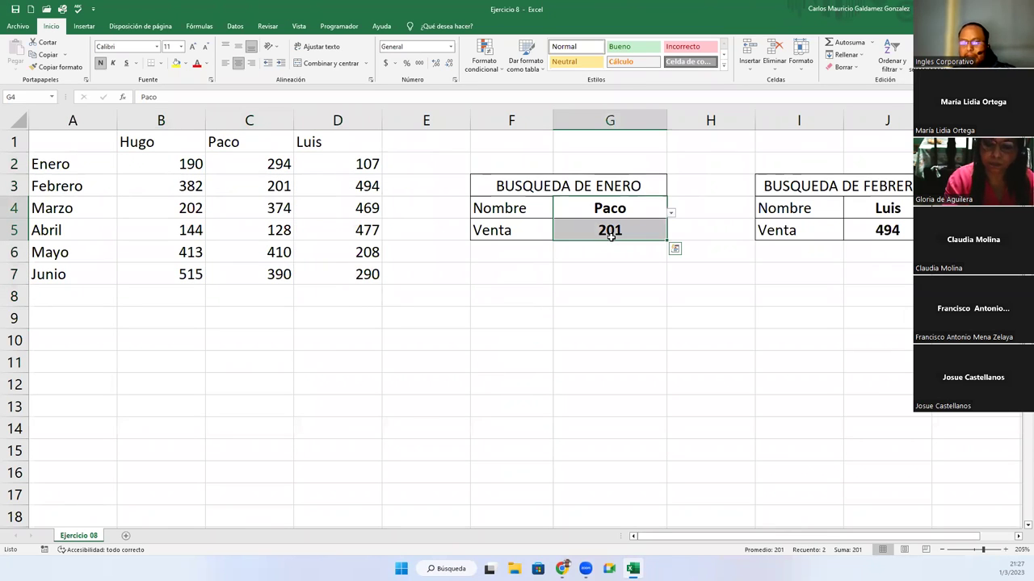
{"action": "key", "text": "Delete"}
{"action": "left_click_drag", "start_coordinate": [886, 208], "coordinate": [887, 233]}
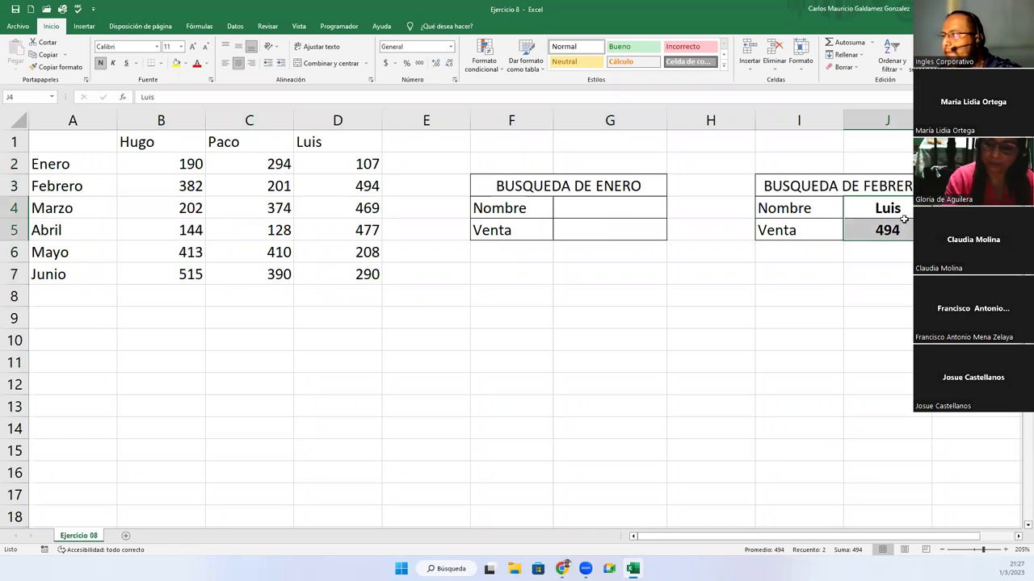
{"action": "key", "text": "Delete"}
{"action": "left_click", "coordinate": [594, 206]}
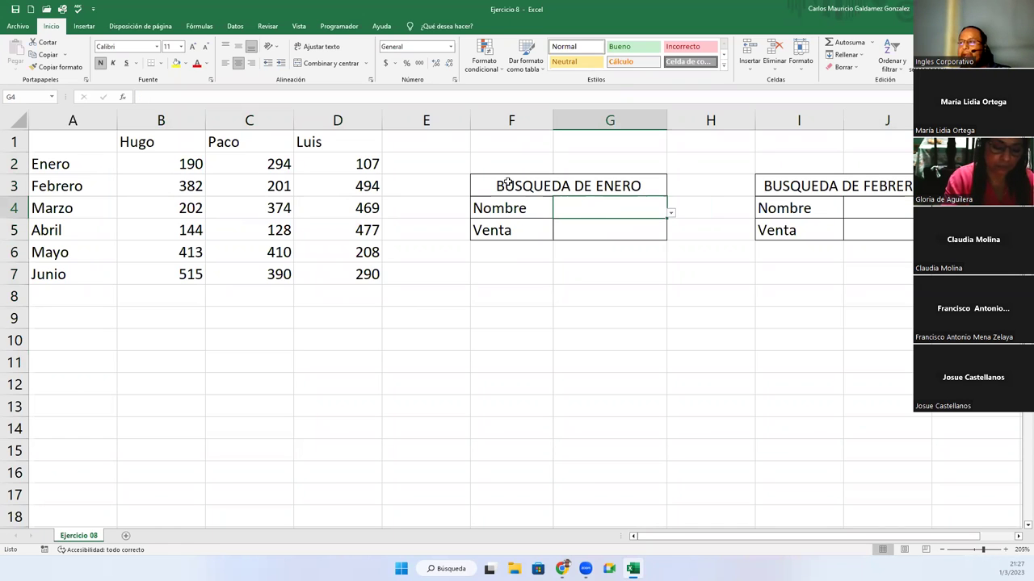
{"action": "left_click", "coordinate": [537, 185]}
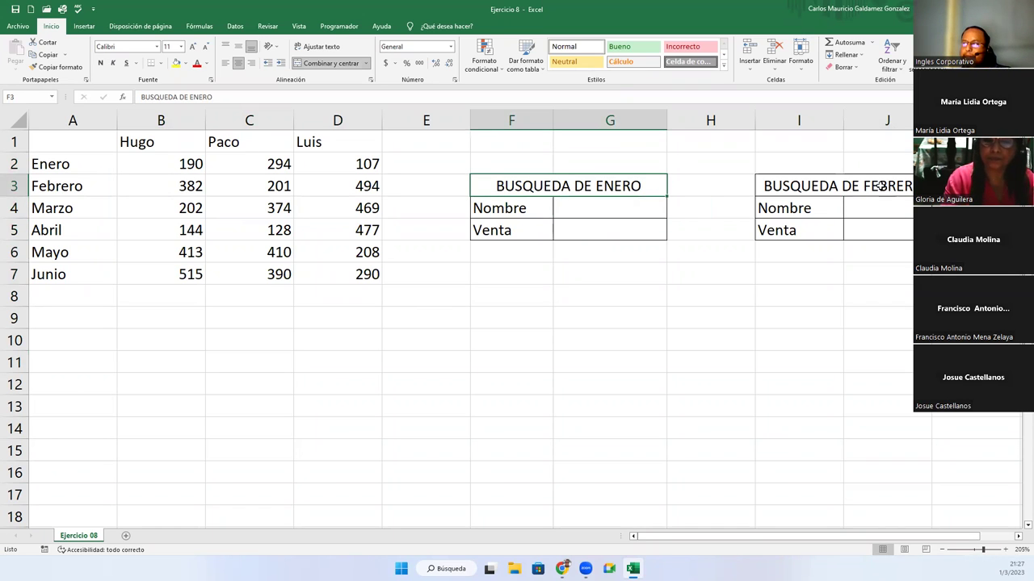
{"action": "left_click", "coordinate": [875, 190]}
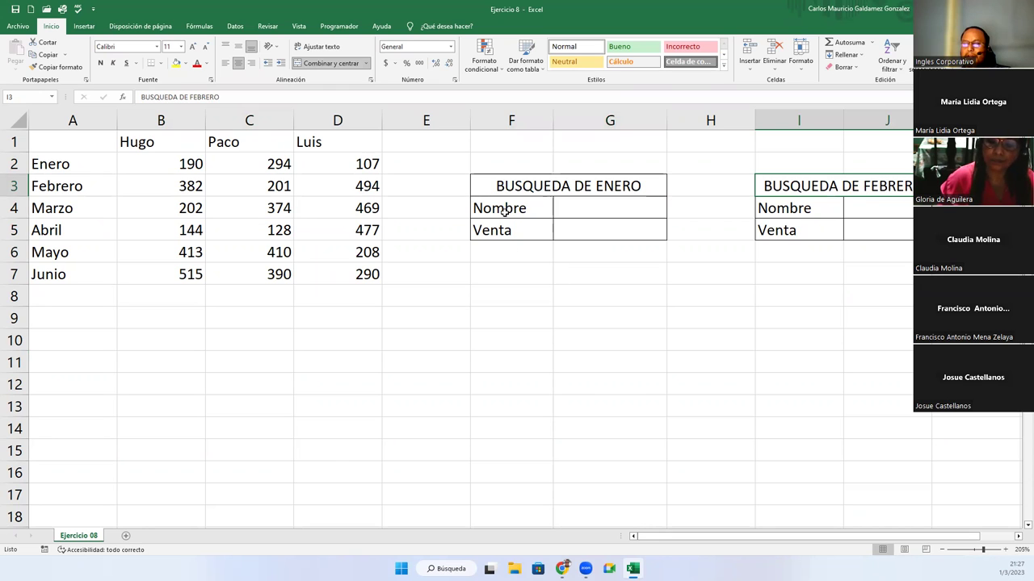
{"action": "left_click", "coordinate": [569, 213]}
{"action": "left_click", "coordinate": [515, 209]}
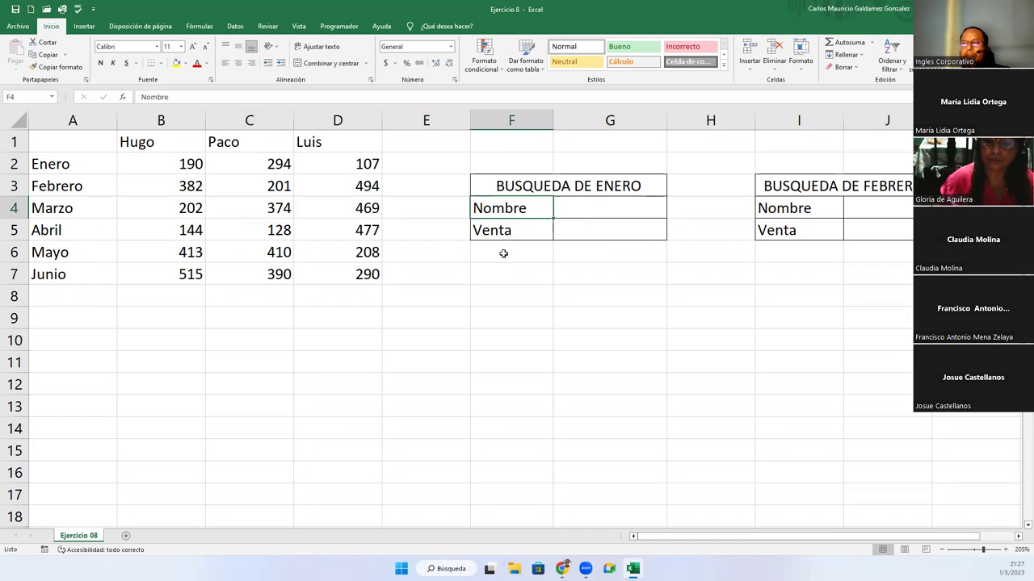
{"action": "left_click", "coordinate": [597, 230]}
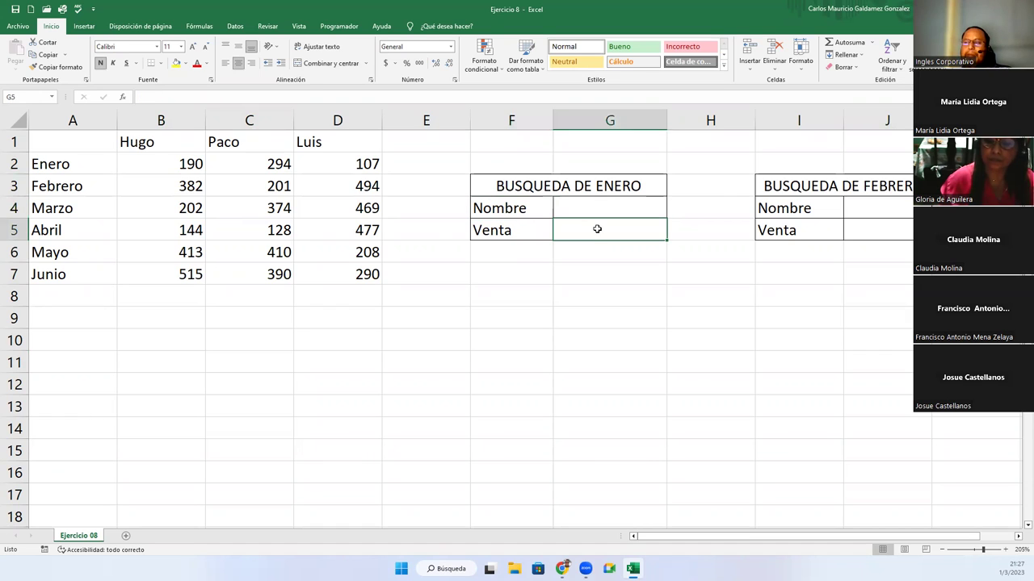
{"action": "left_click", "coordinate": [502, 266]}
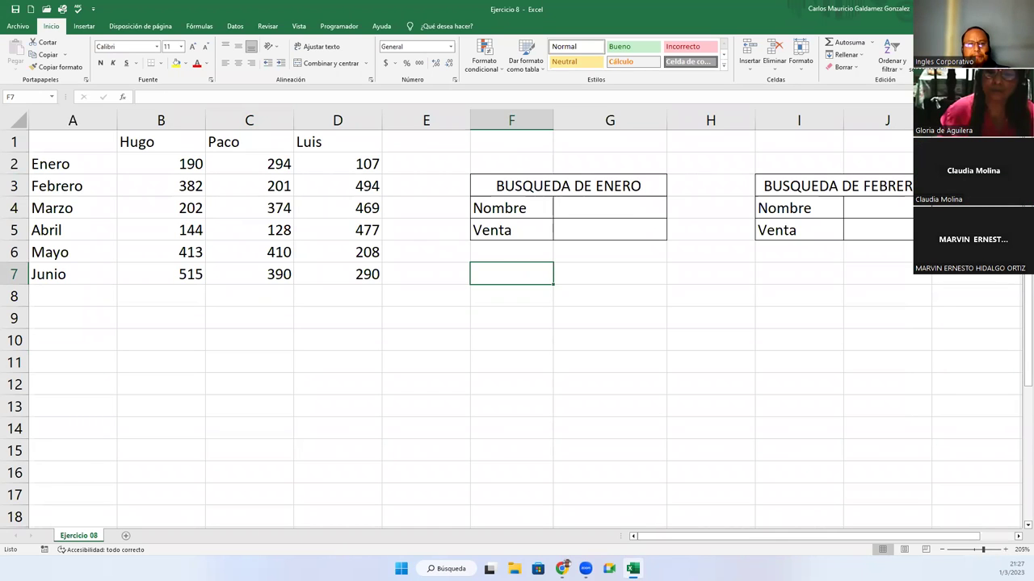
{"action": "key", "text": "alt+Tab"}
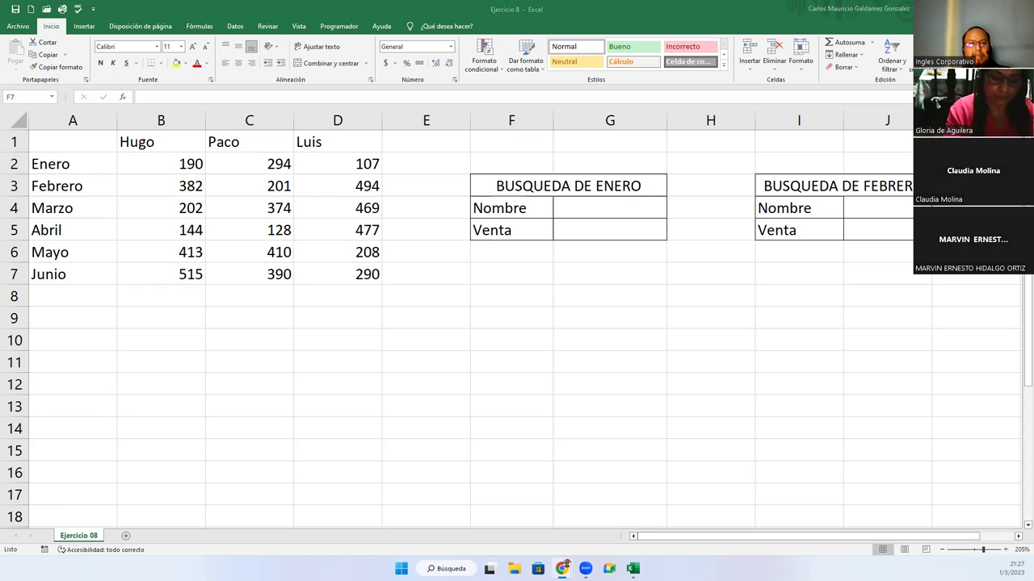
{"action": "key", "text": "alt+Tab"}
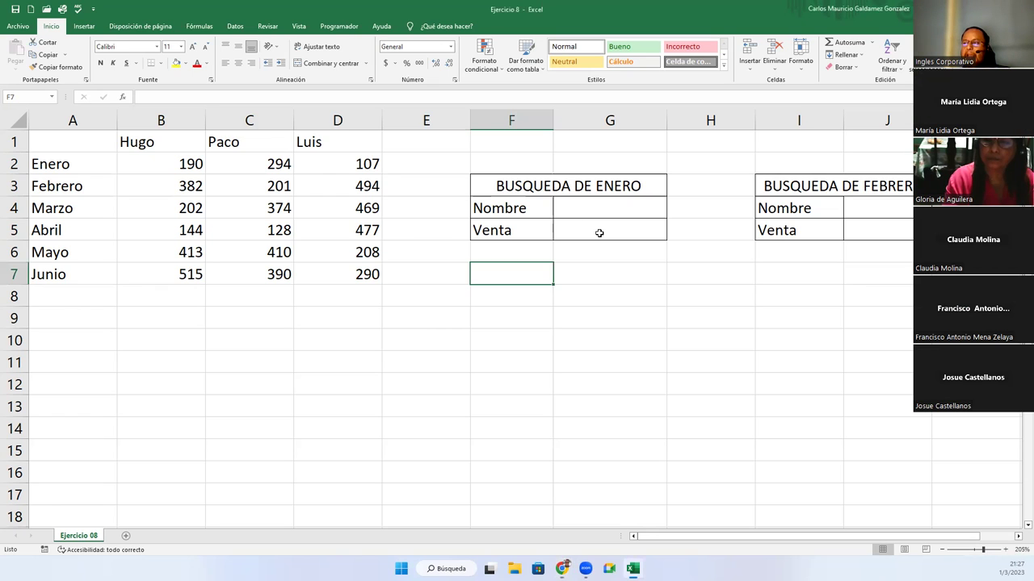
Remove all data validation from the Nombre cells G4 and J4 of the two search tables
{"action": "left_click", "coordinate": [622, 209]}
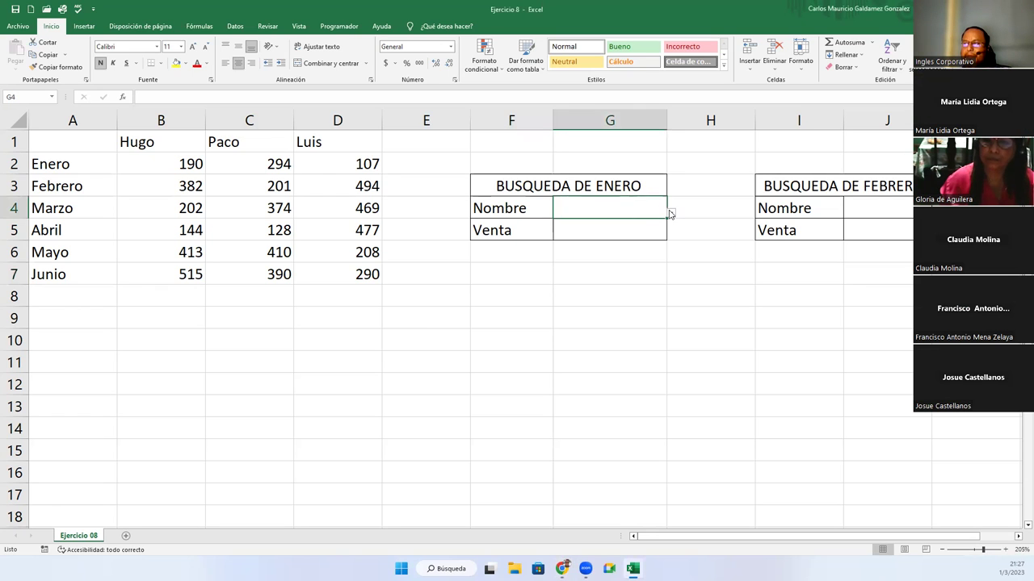
{"action": "left_click", "coordinate": [876, 207]}
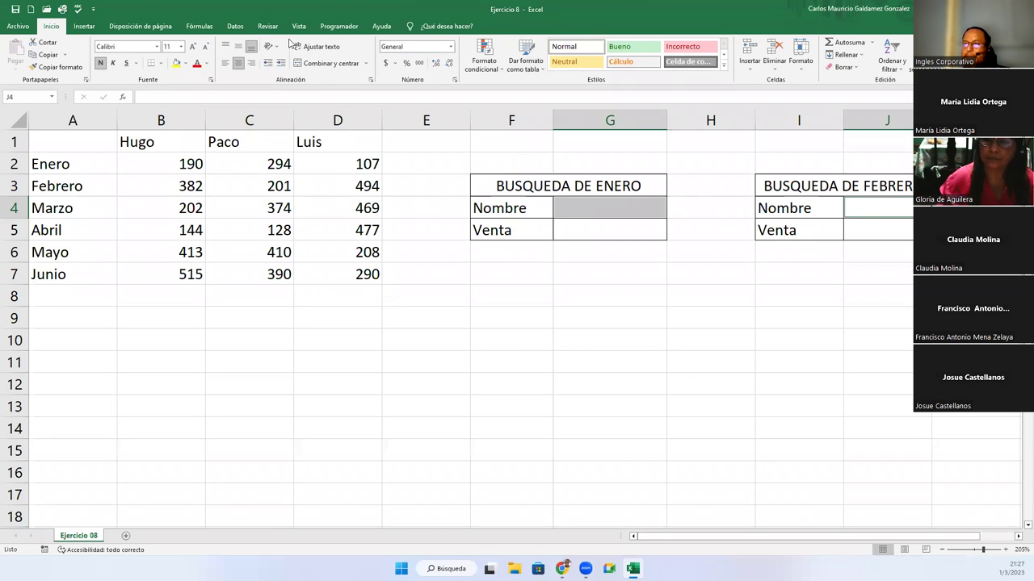
{"action": "left_click", "coordinate": [242, 25]}
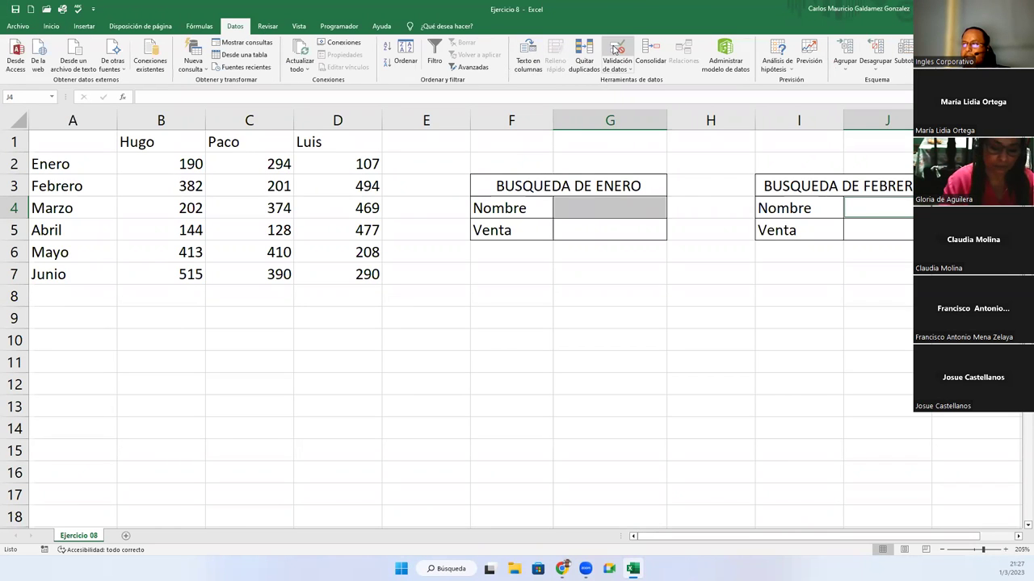
{"action": "left_click", "coordinate": [617, 56]}
{"action": "left_click", "coordinate": [408, 312]}
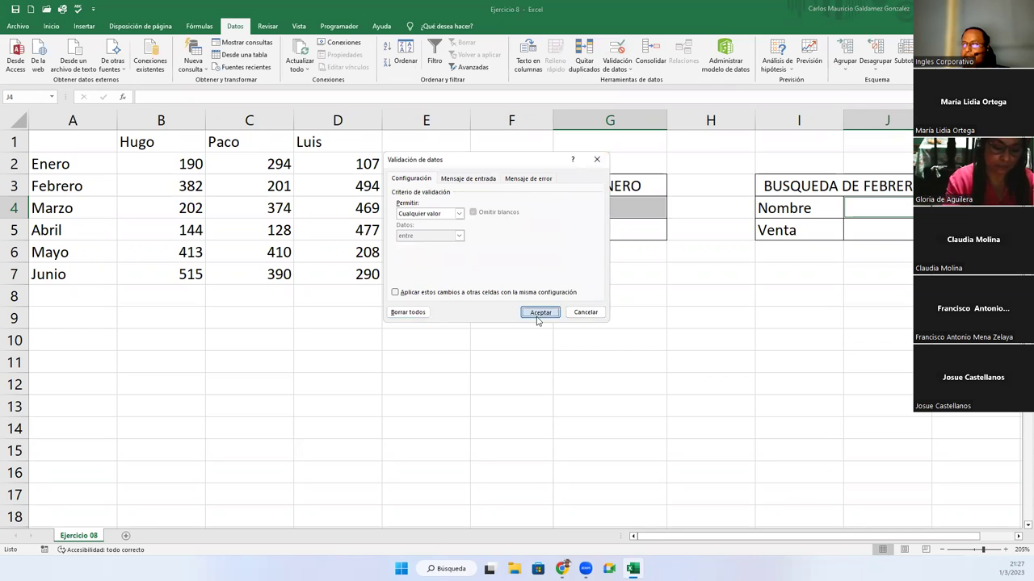
{"action": "left_click", "coordinate": [540, 312]}
{"action": "left_click", "coordinate": [516, 298]}
Add Lista data validation to the January Nombre cell G4, with the seller headings =$B$1:$D$1 as its source
{"action": "left_click", "coordinate": [600, 210]}
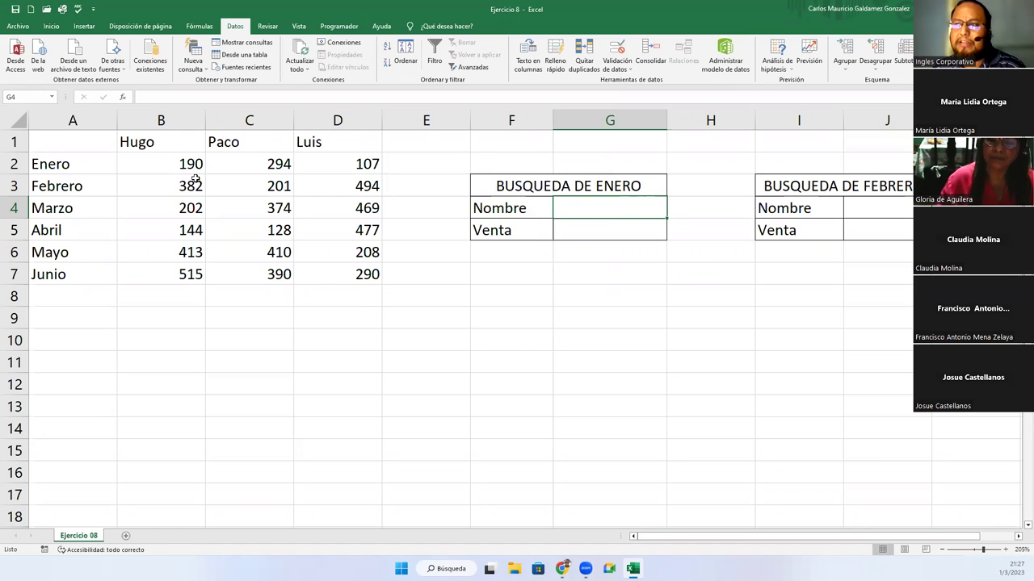
{"action": "left_click_drag", "start_coordinate": [177, 143], "coordinate": [308, 149]}
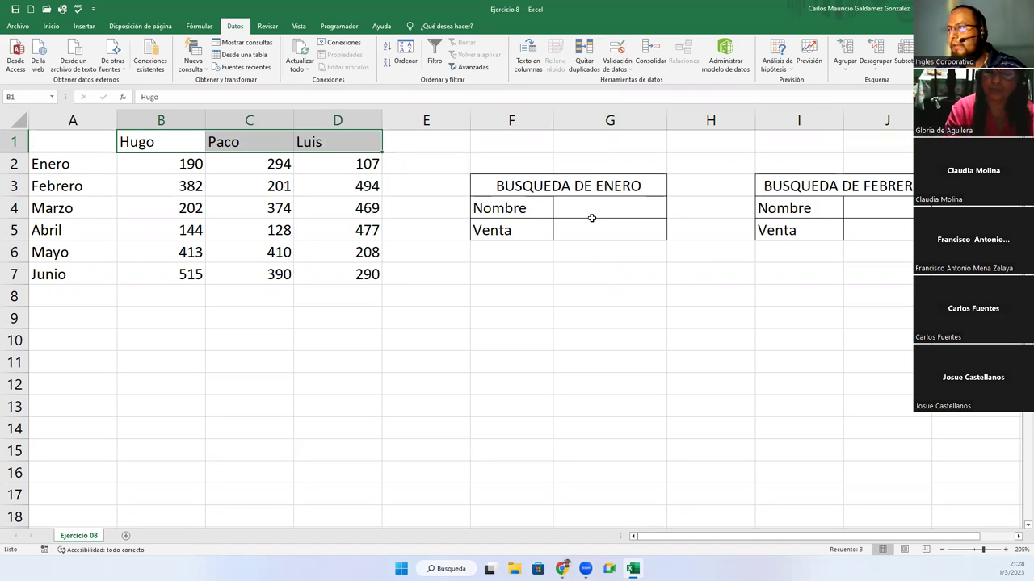
{"action": "left_click", "coordinate": [592, 218]}
{"action": "left_click", "coordinate": [606, 52]}
{"action": "left_click", "coordinate": [459, 213]}
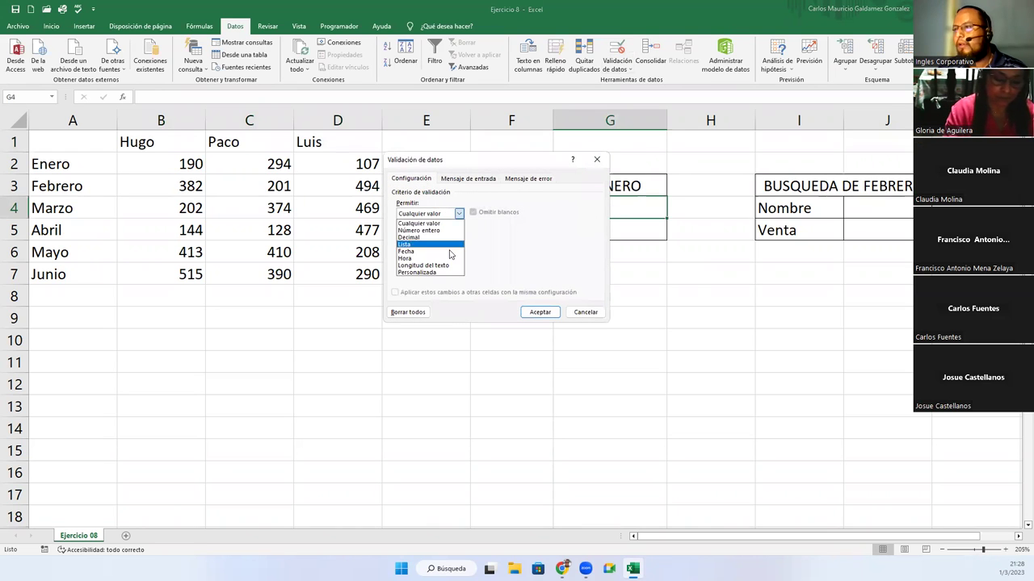
{"action": "left_click", "coordinate": [436, 244]}
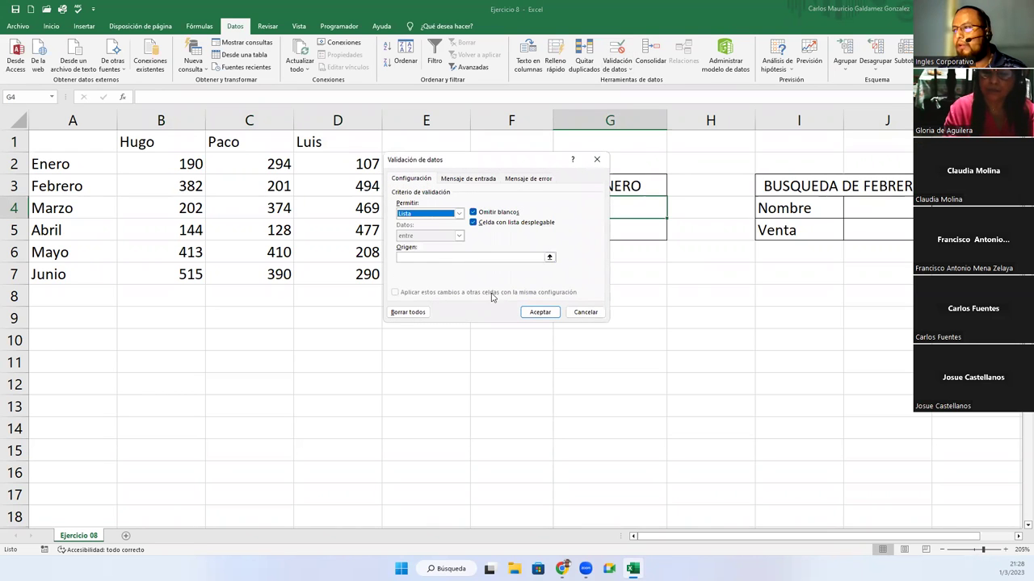
{"action": "left_click", "coordinate": [549, 259]}
{"action": "left_click_drag", "start_coordinate": [152, 144], "coordinate": [327, 144]}
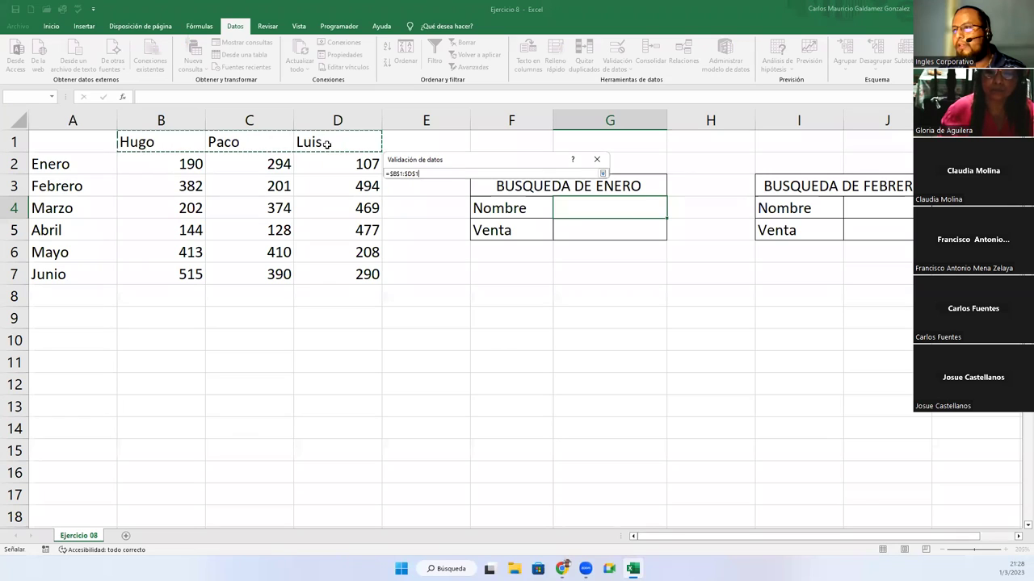
{"action": "left_click", "coordinate": [603, 174]}
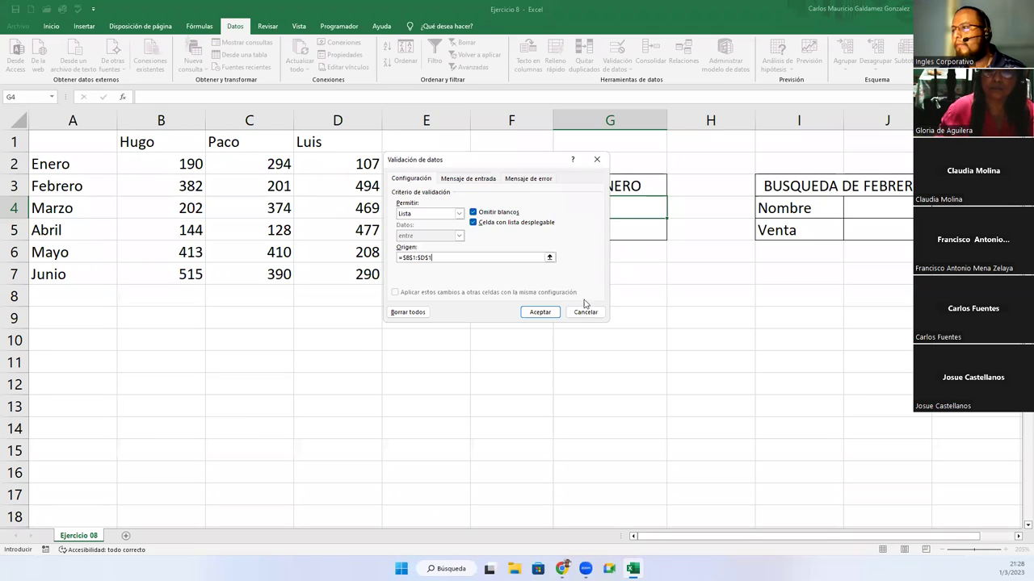
{"action": "left_click", "coordinate": [540, 313]}
Copy the drop-down list cell G4 to the February table's Nombre cell J4
{"action": "key", "text": "ctrl+c"}
{"action": "left_click", "coordinate": [848, 208]}
{"action": "key", "text": "ctrl+v"}
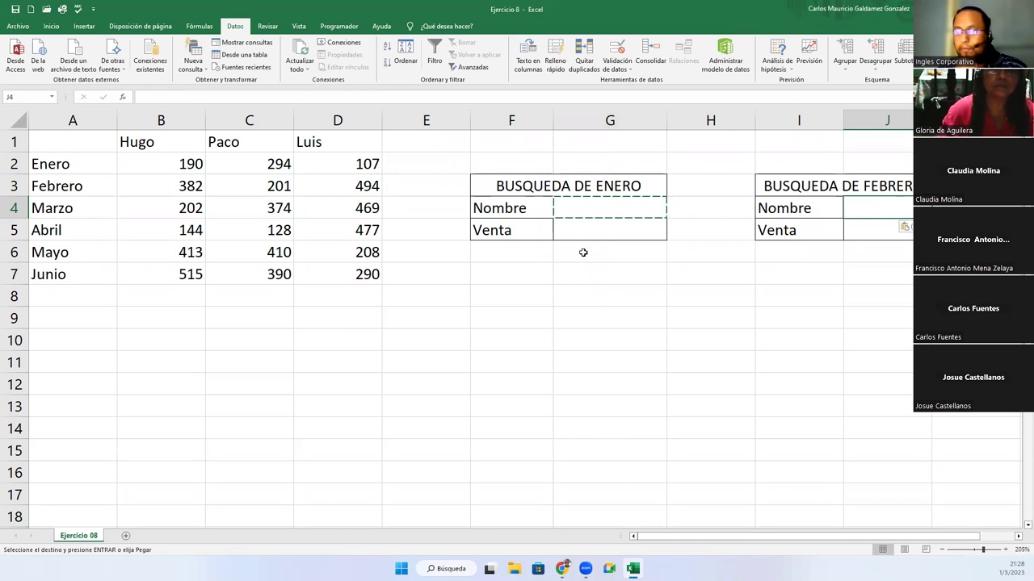
{"action": "left_click", "coordinate": [590, 230]}
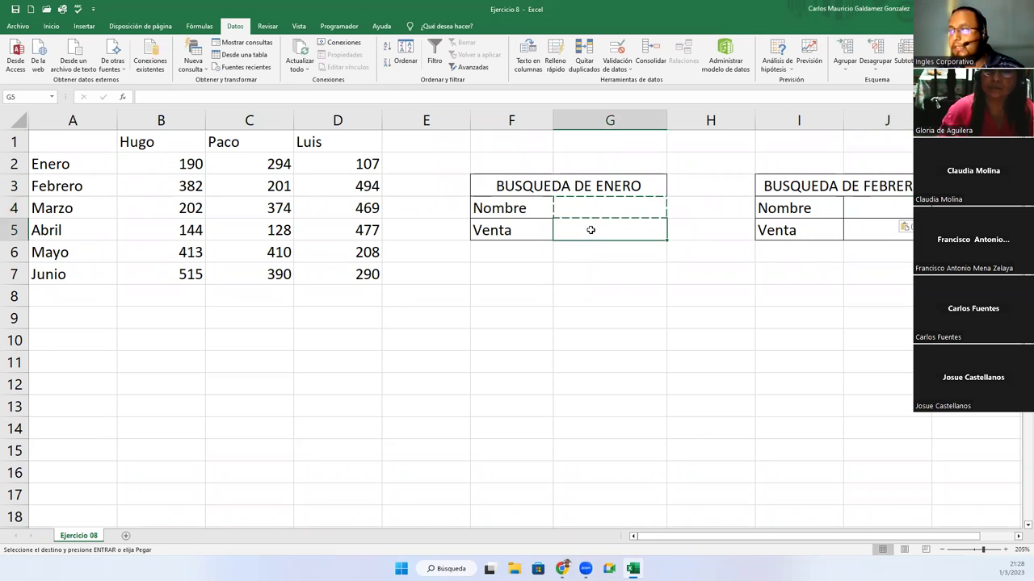
{"action": "key", "text": "Escape"}
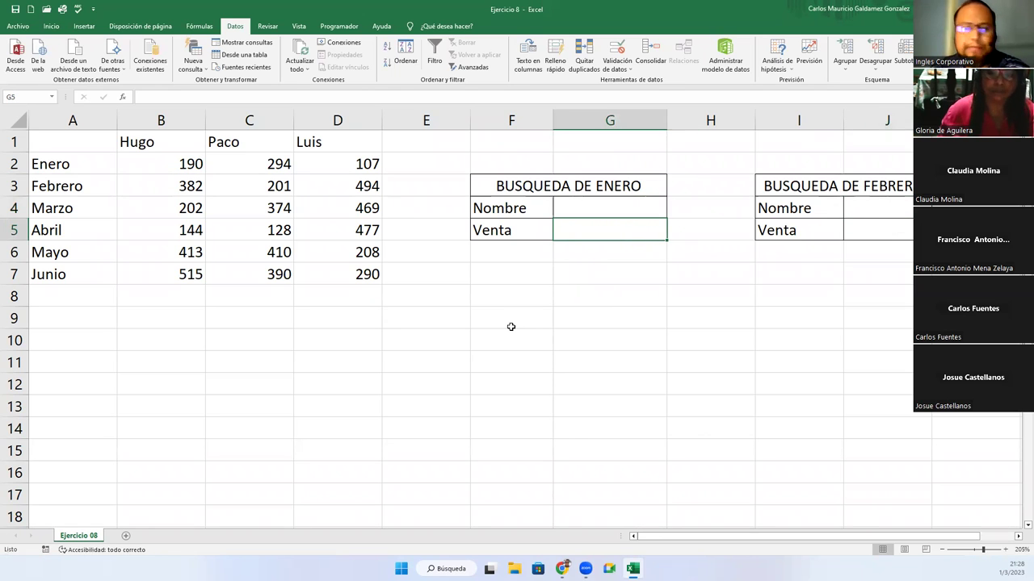
Write the formula =BUSCARH(G4;B1:D7;2;FALSO) in the January table's Venta cell G5
{"action": "type", "text": "=busca"}
{"action": "key", "text": "Down"}
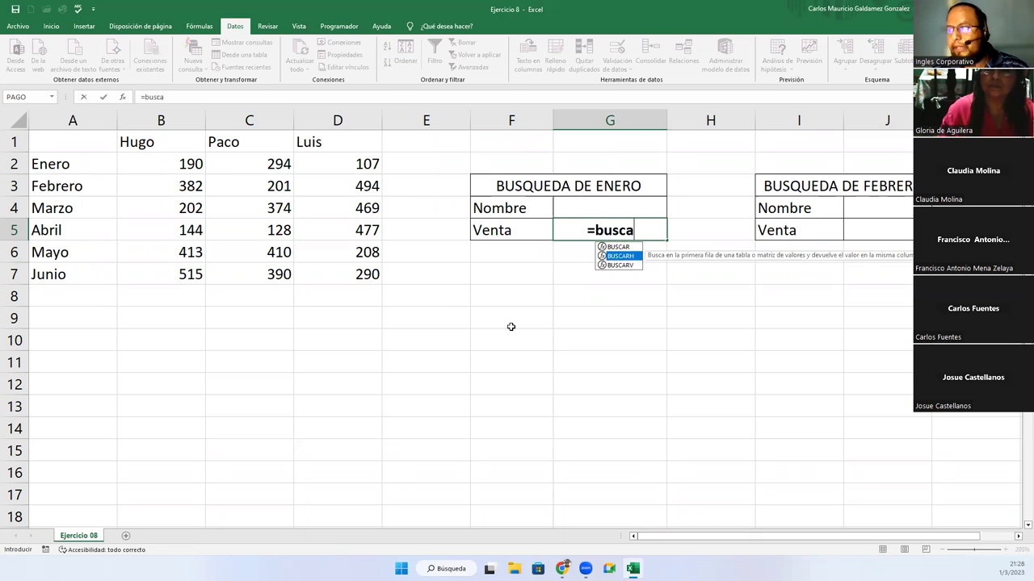
{"action": "key", "text": "Tab"}
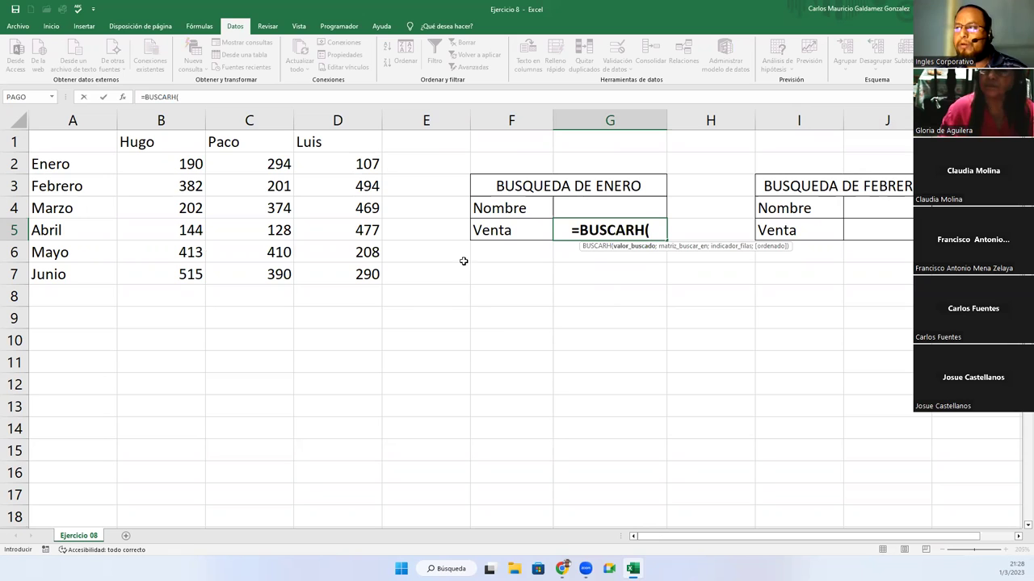
{"action": "left_click", "coordinate": [593, 209]}
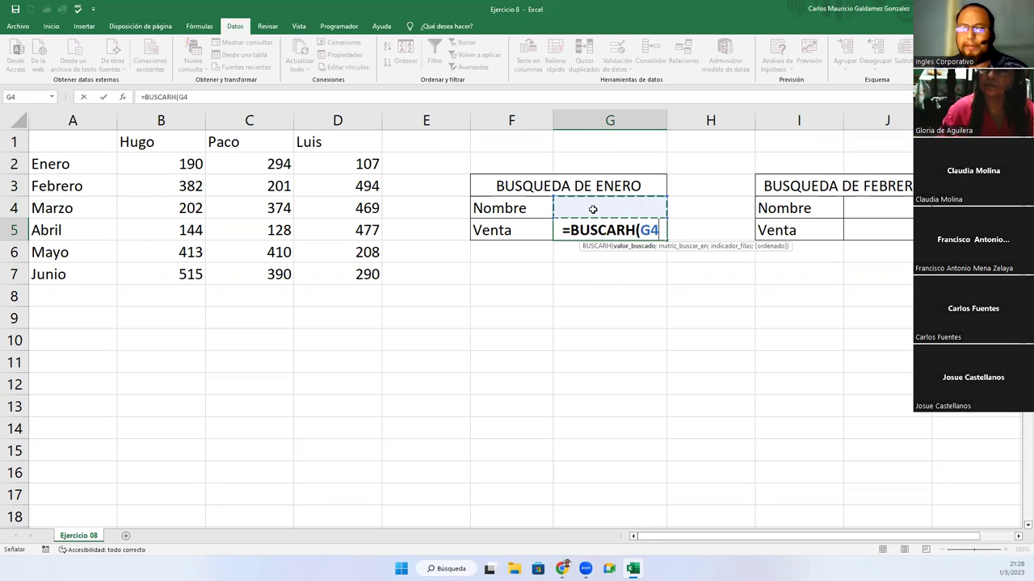
{"action": "type", "text": ";"}
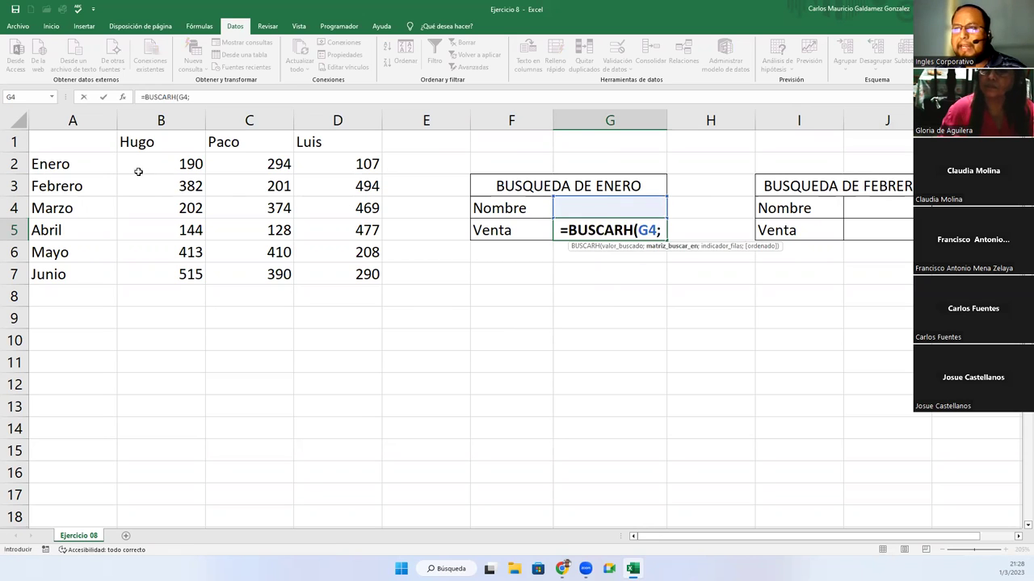
{"action": "left_click", "coordinate": [141, 143]}
{"action": "left_click_drag", "start_coordinate": [142, 143], "coordinate": [340, 275]}
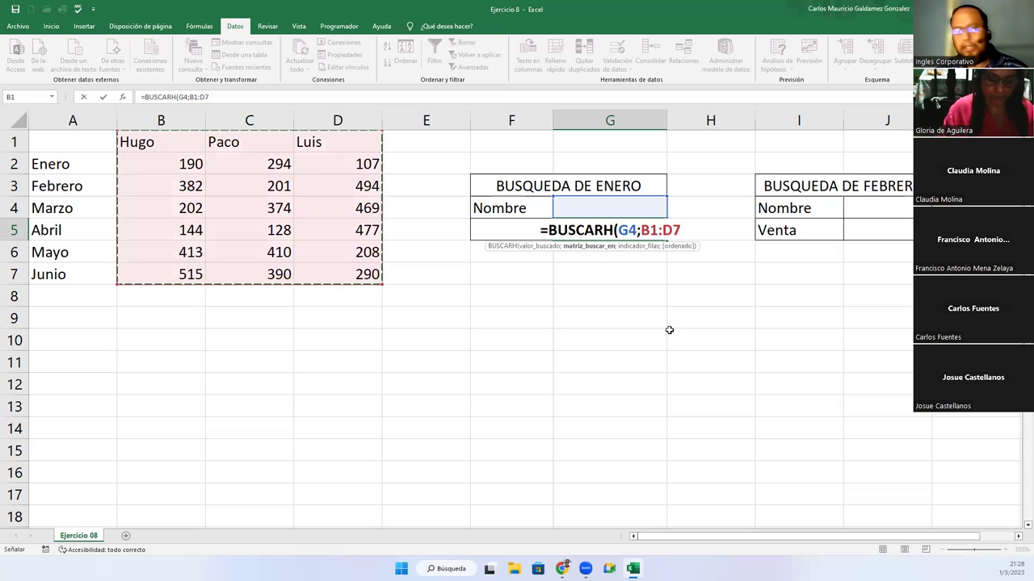
{"action": "type", "text": ";"}
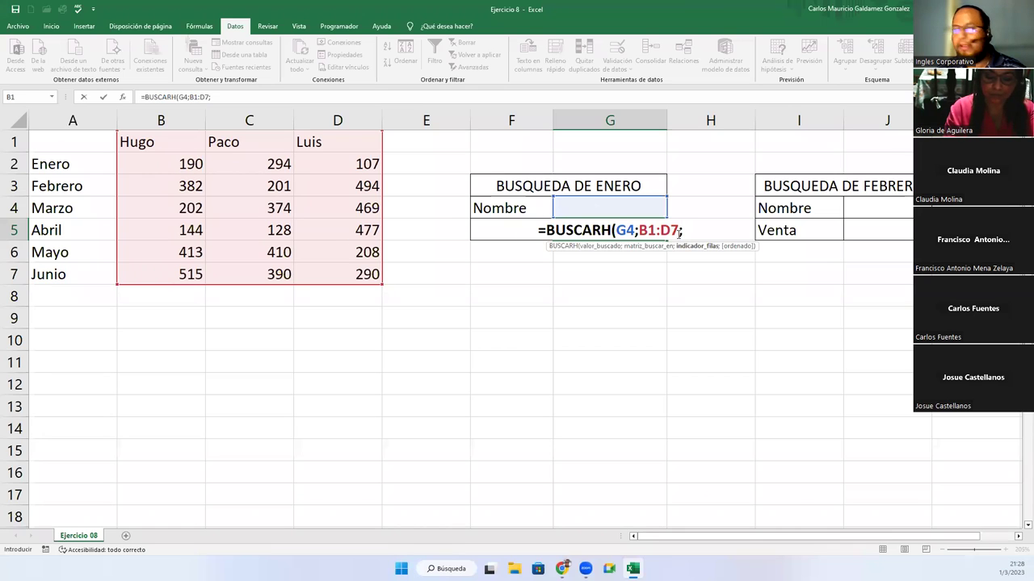
{"action": "type", "text": "2;"}
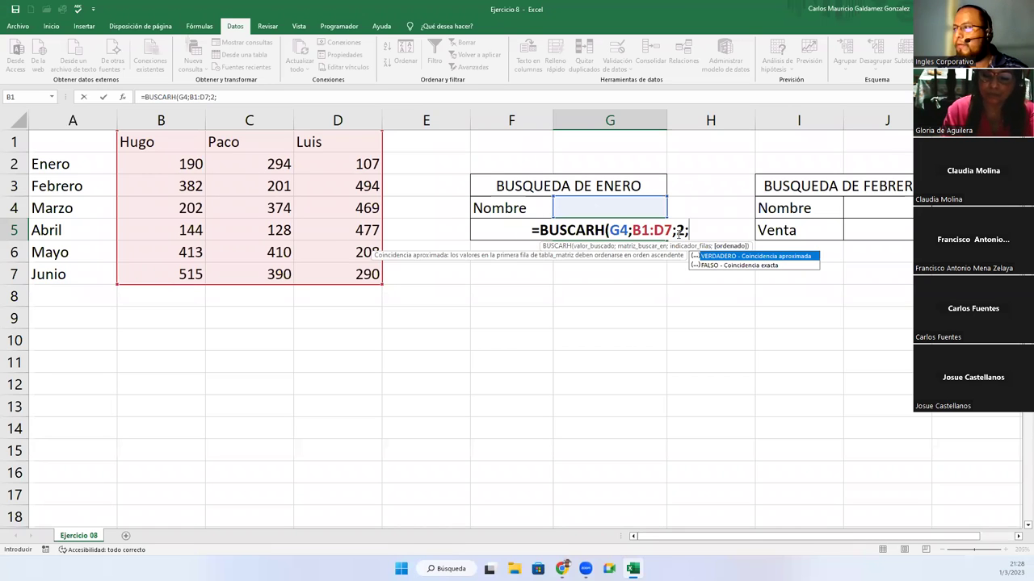
{"action": "key", "text": "Down"}
{"action": "key", "text": "Tab"}
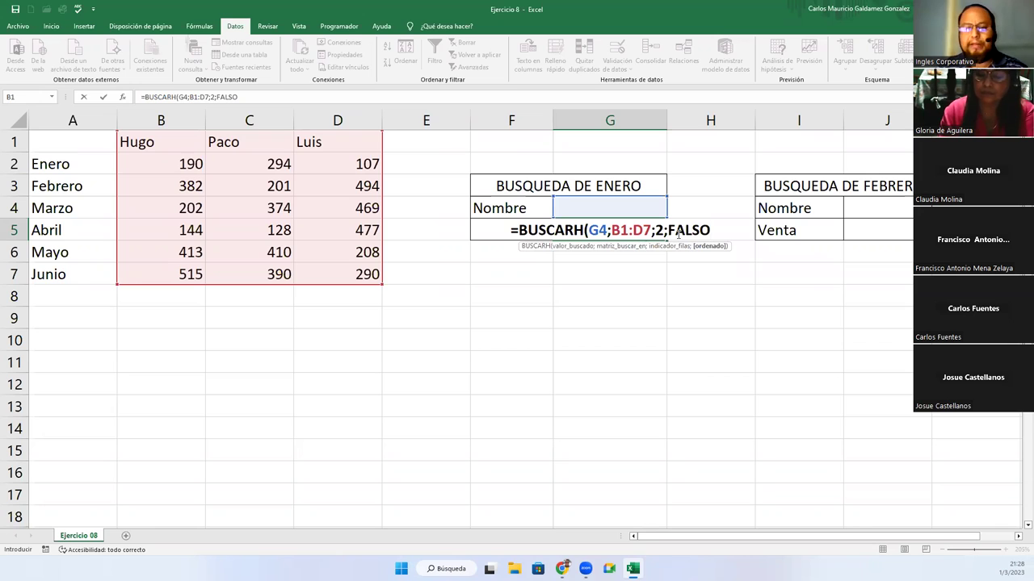
{"action": "type", "text": ")"}
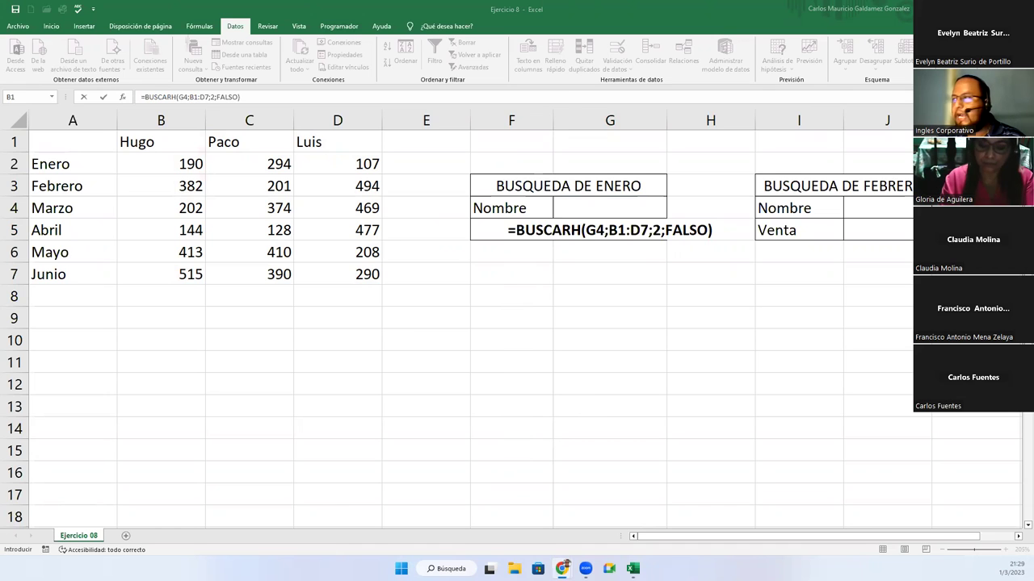
Highlight the BUSCARH function name within the January Venta formula, then commit the formula to G5
{"action": "double_click", "coordinate": [552, 233]}
{"action": "left_click_drag", "start_coordinate": [518, 231], "coordinate": [575, 231]}
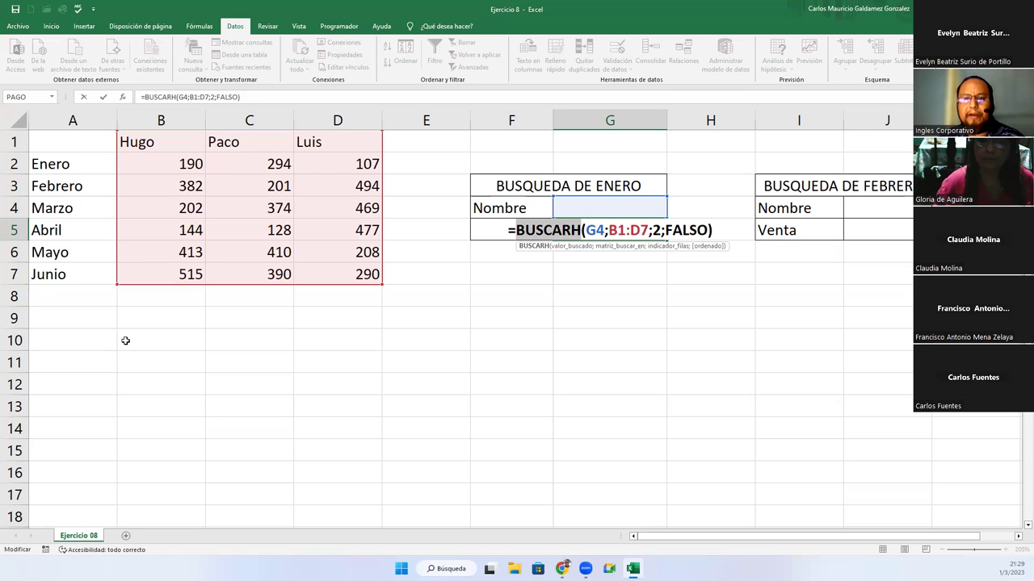
{"action": "left_click", "coordinate": [543, 234]}
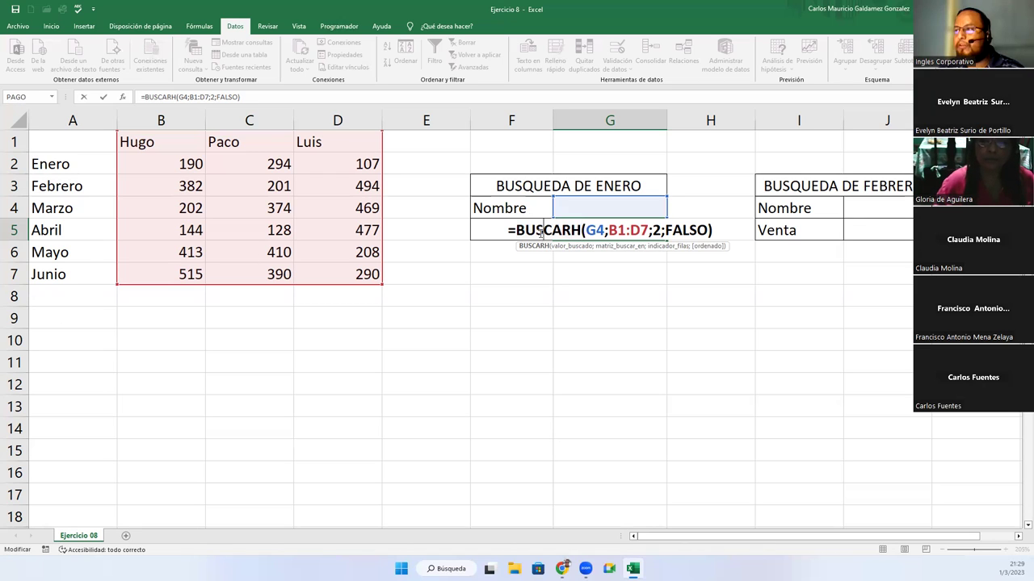
{"action": "double_click", "coordinate": [543, 233]}
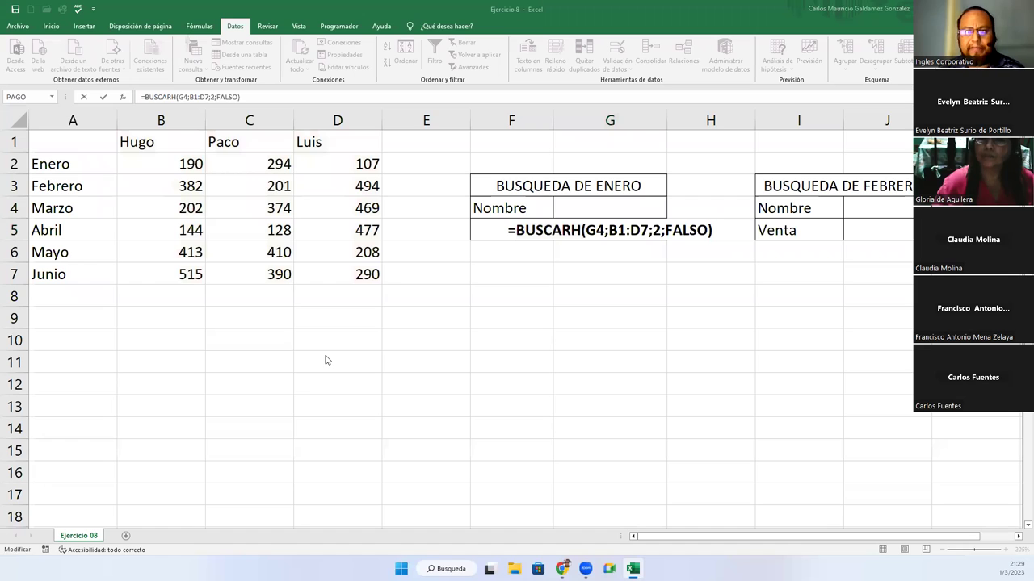
{"action": "left_click", "coordinate": [628, 230]}
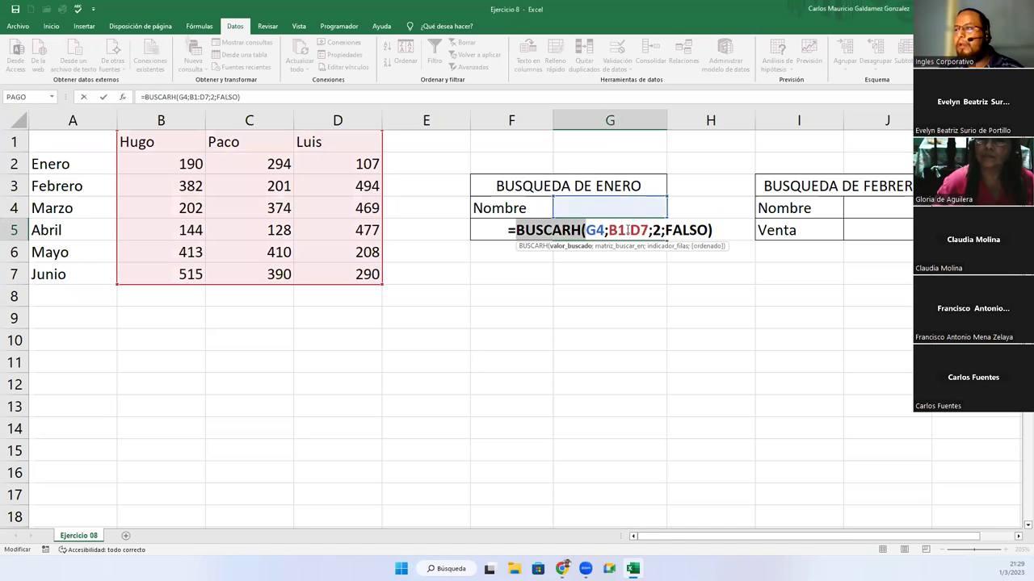
{"action": "key", "text": "Return"}
{"action": "left_click", "coordinate": [622, 232]}
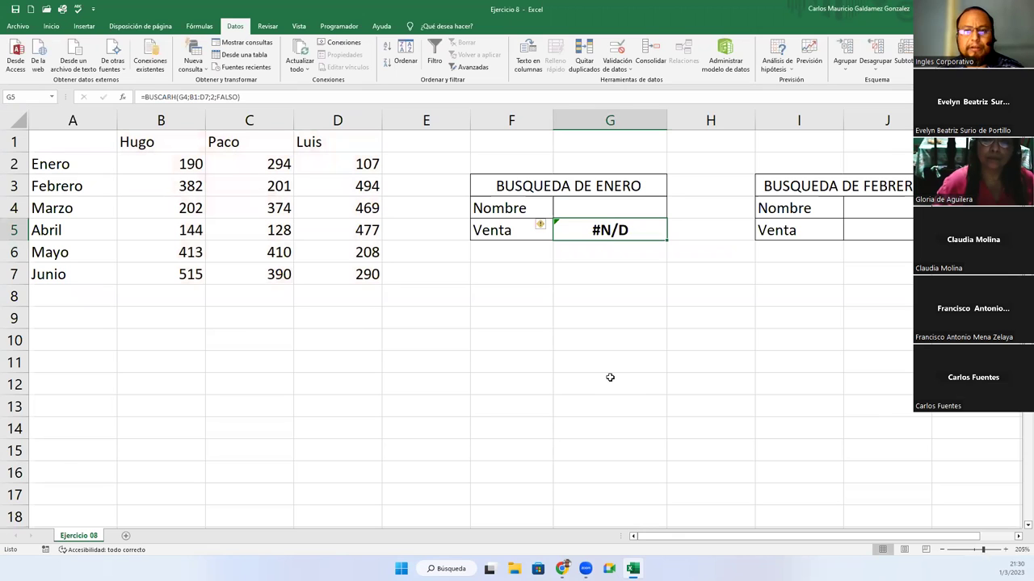
Test the January search by choosing each seller in turn from G4's drop-down list, ending with the seller from column D
{"action": "left_click", "coordinate": [578, 204]}
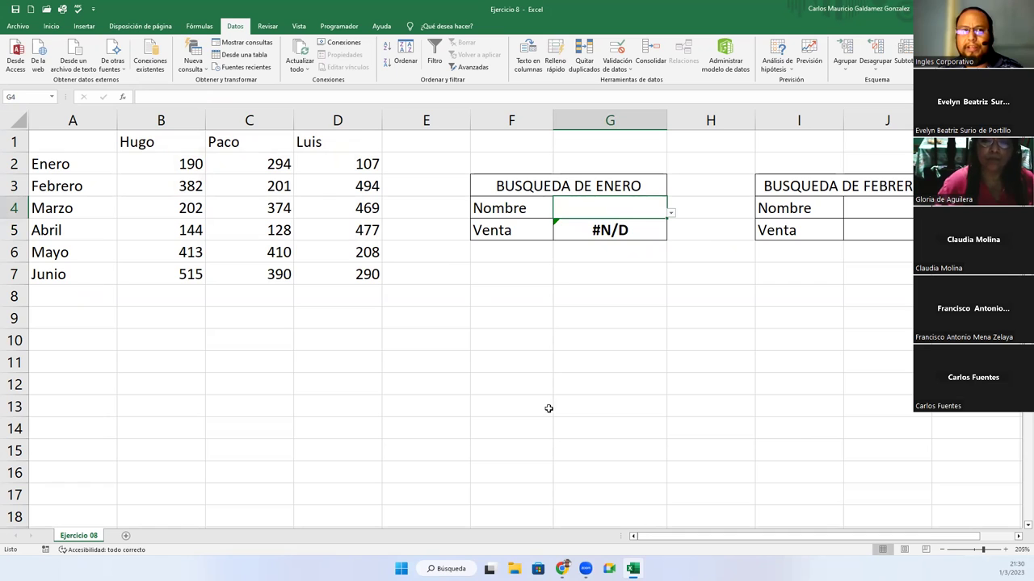
{"action": "left_click", "coordinate": [670, 213]}
{"action": "left_click", "coordinate": [590, 223]}
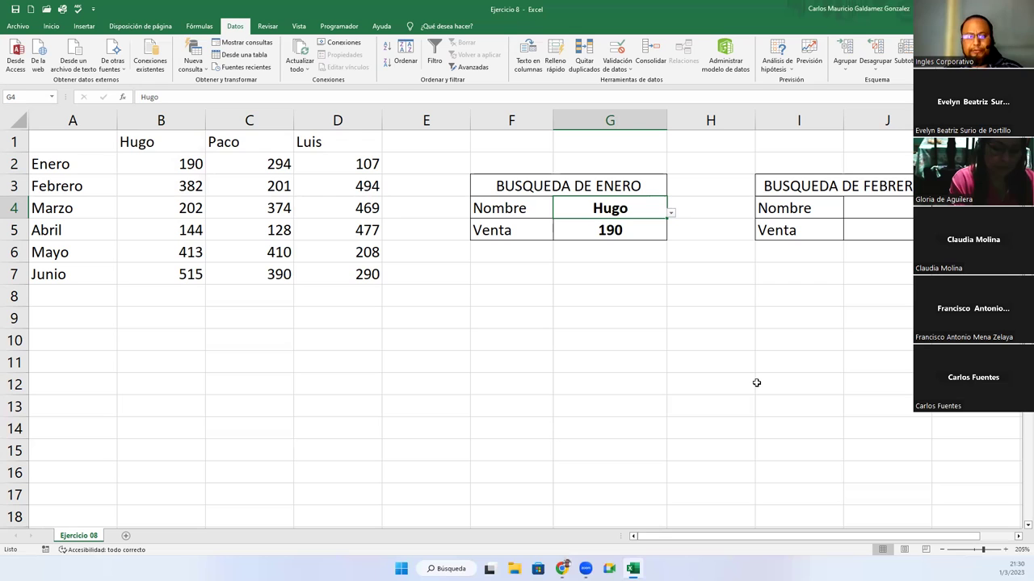
{"action": "left_click", "coordinate": [671, 215]}
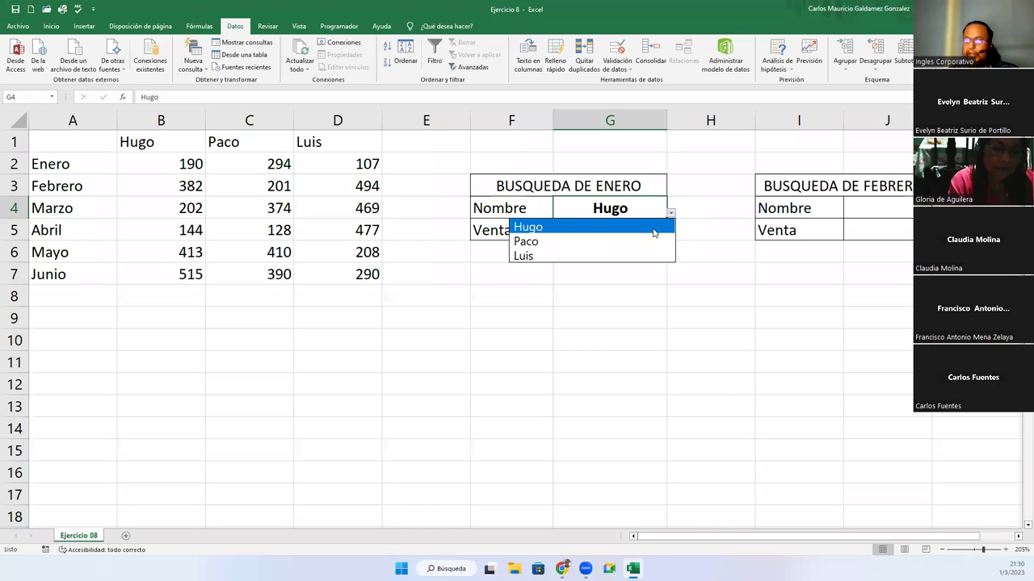
{"action": "left_click", "coordinate": [614, 242]}
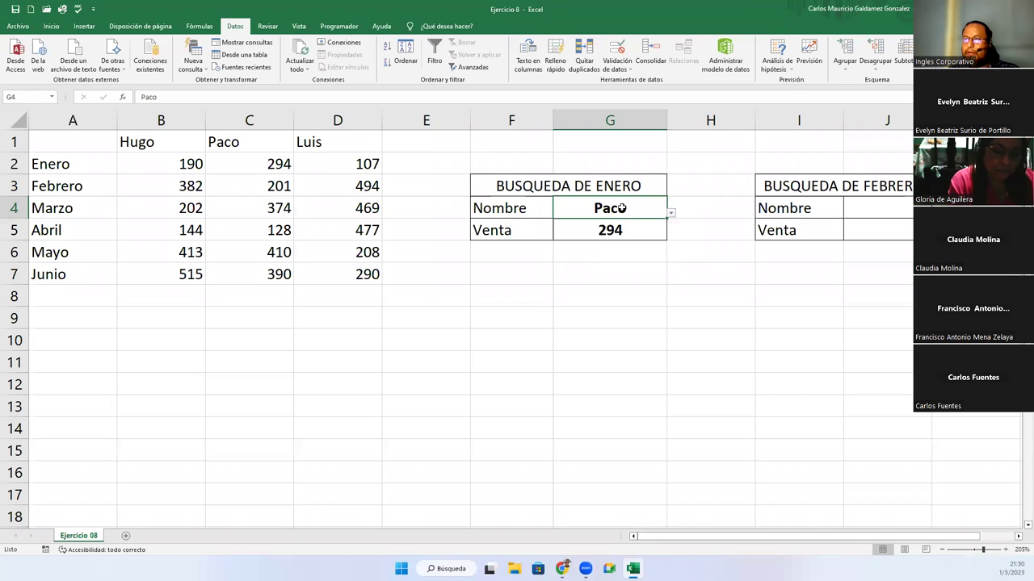
{"action": "left_click", "coordinate": [670, 214]}
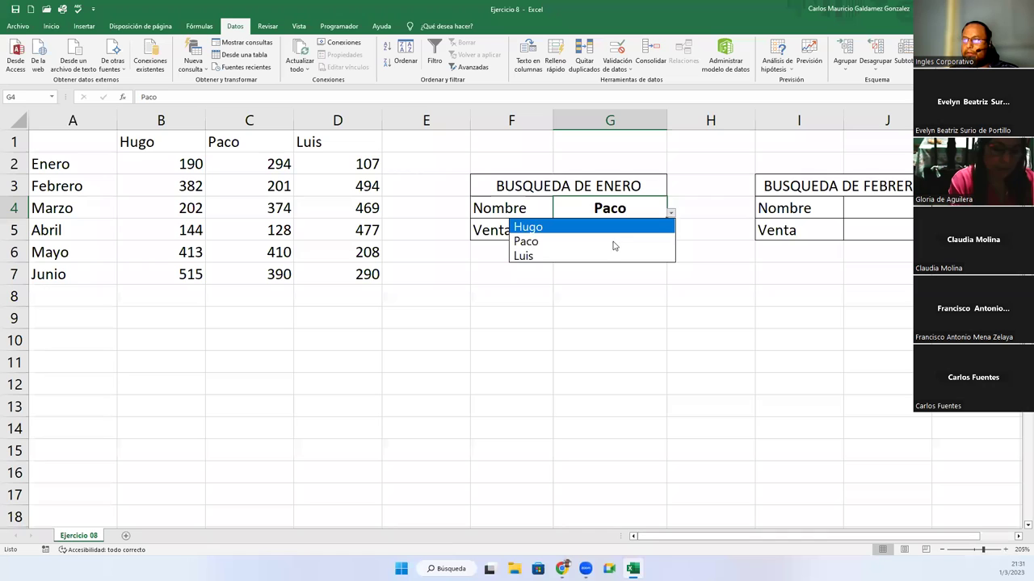
{"action": "left_click", "coordinate": [616, 252]}
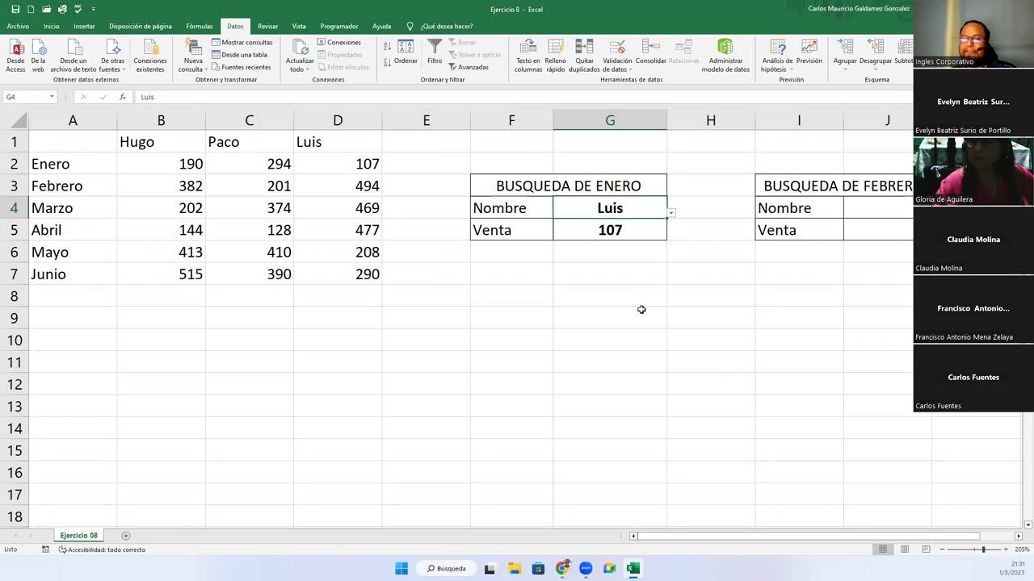
Check the drop-down lists in the Nombre cells G4 and J4 of the two search tables
{"action": "left_click", "coordinate": [862, 213]}
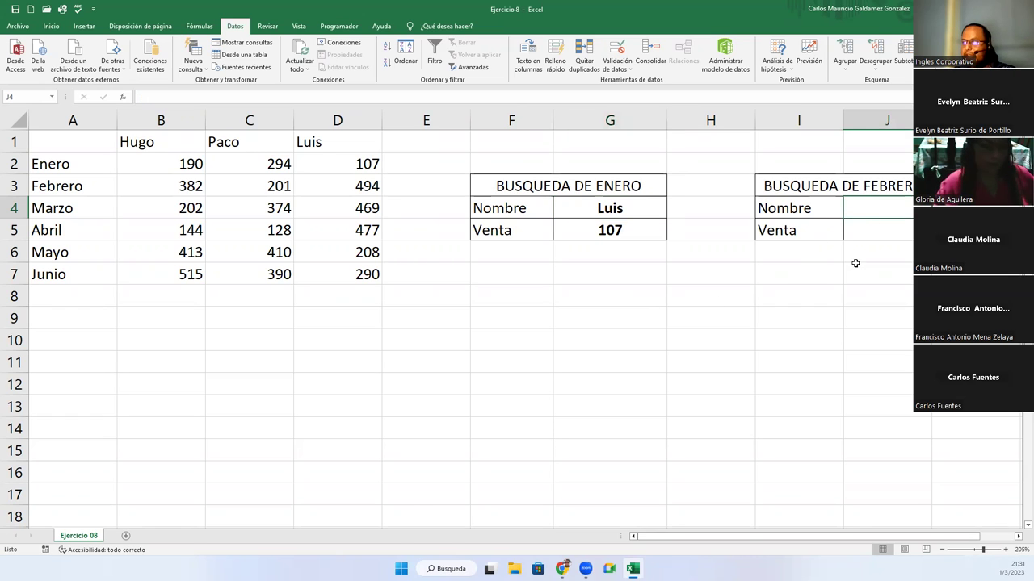
{"action": "left_click", "coordinate": [632, 204]}
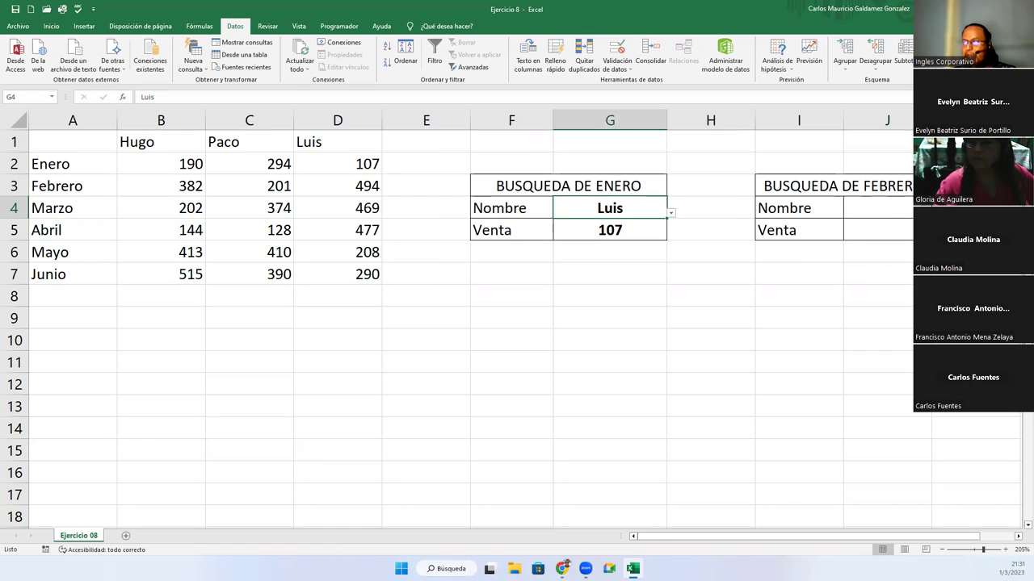
{"action": "left_click", "coordinate": [897, 206]}
{"action": "key", "text": "alt+Down"}
{"action": "left_click", "coordinate": [875, 215]}
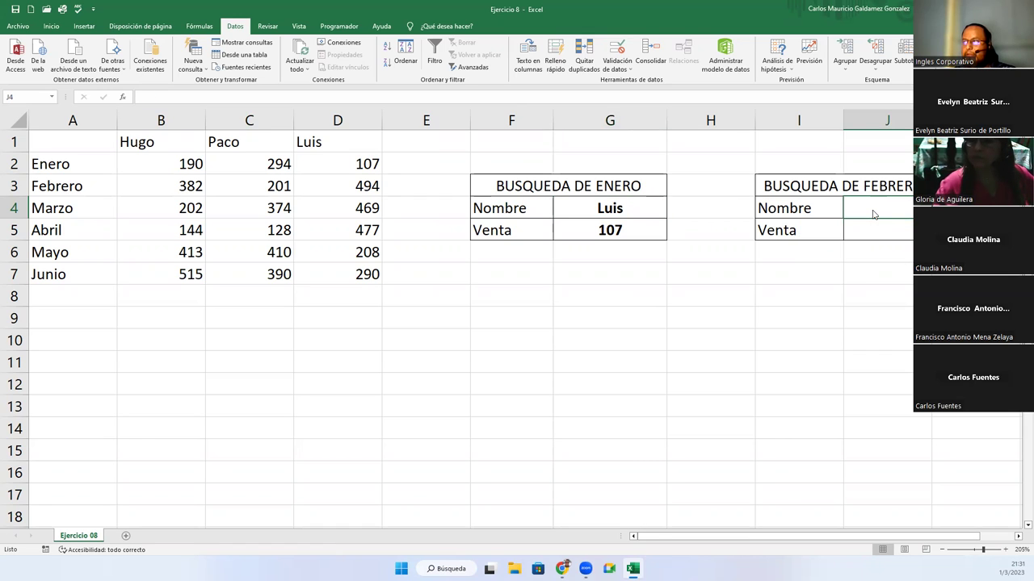
Enter the formula =BUSCARH(J4;B1:D7;3;FALSO) in the February table's Venta cell J5
{"action": "left_click", "coordinate": [875, 231]}
{"action": "type", "text": "="}
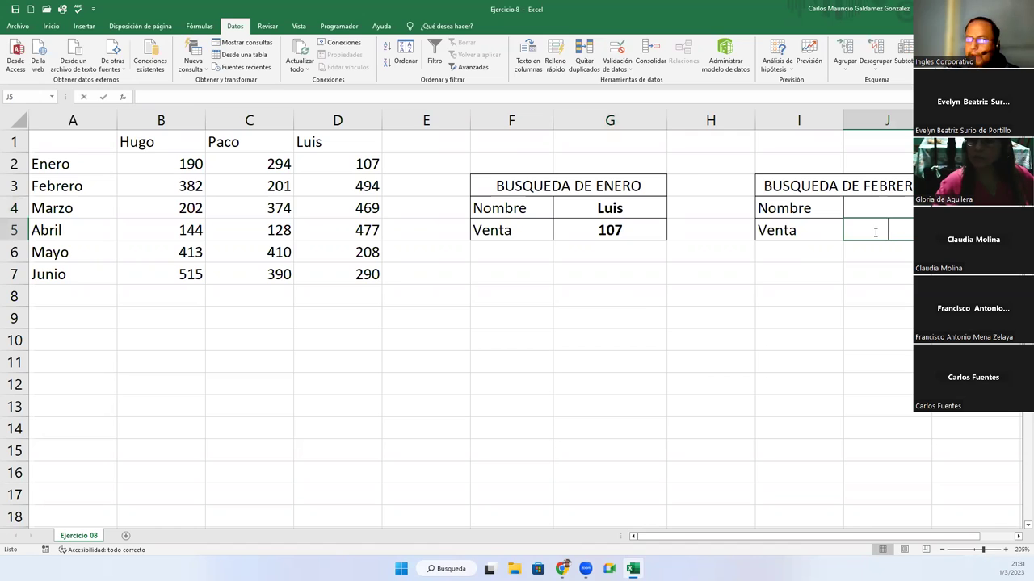
{"action": "type", "text": "busca"}
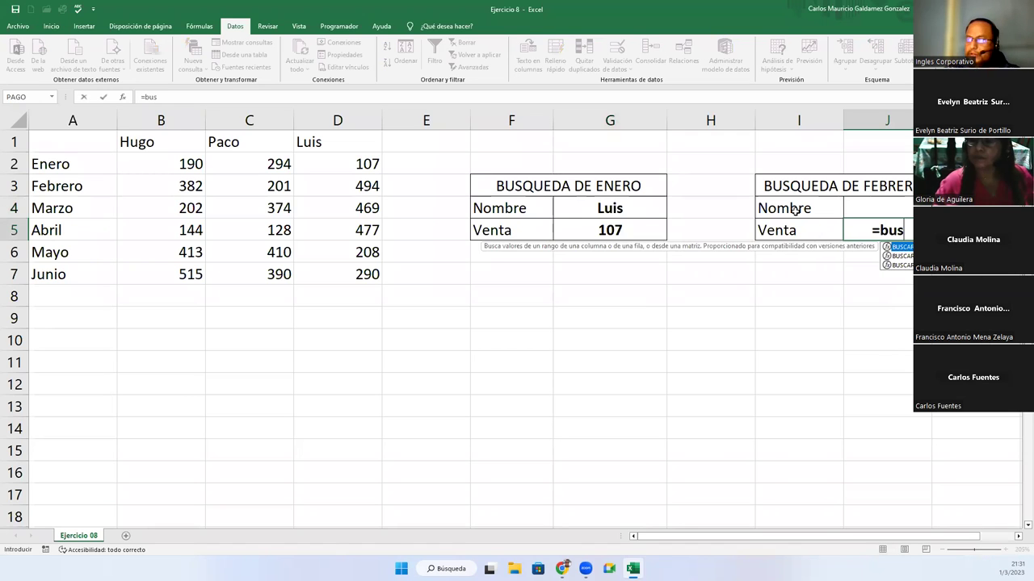
{"action": "key", "text": "Tab"}
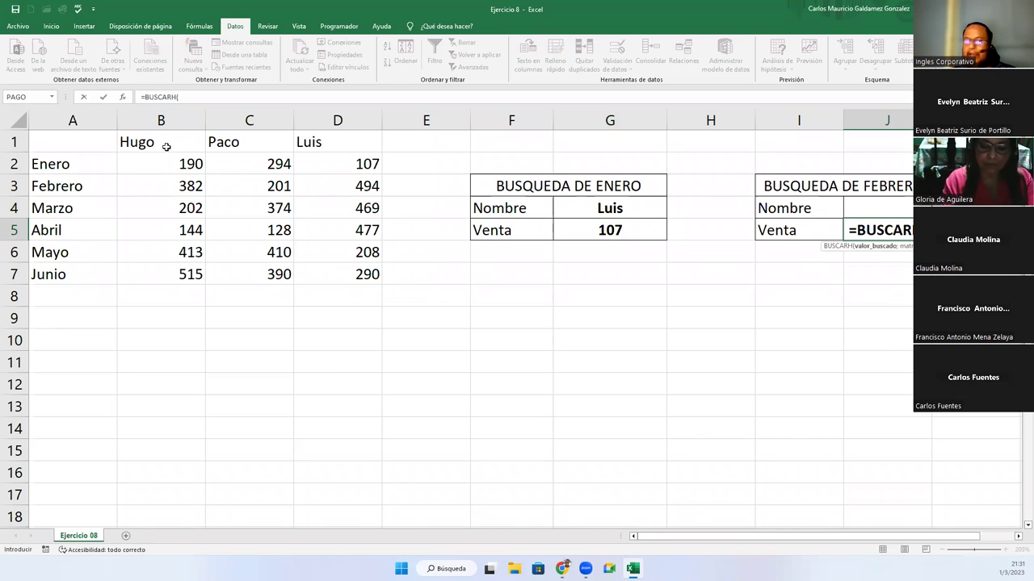
{"action": "left_click", "coordinate": [879, 203]}
{"action": "type", "text": ";"}
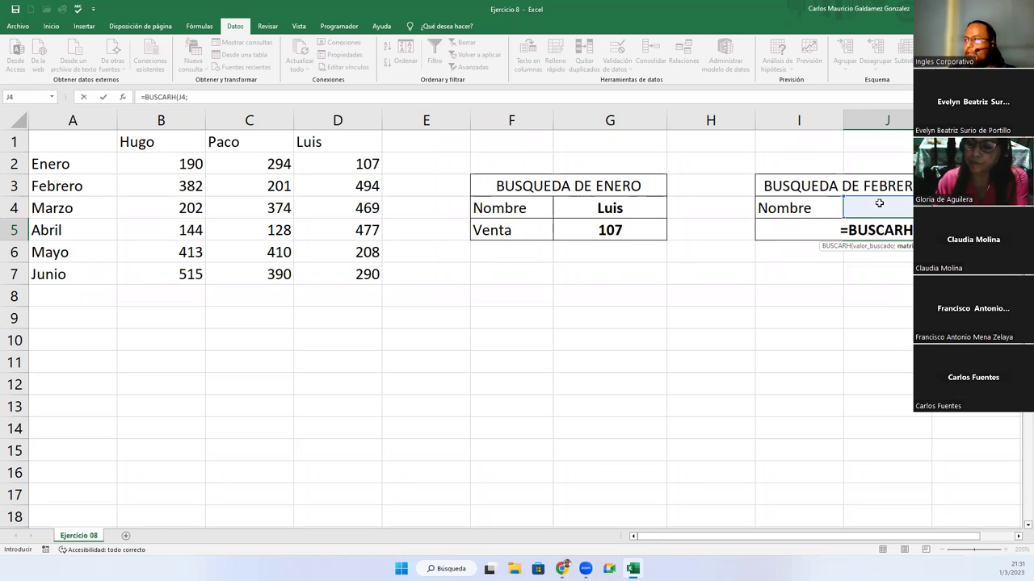
{"action": "left_click_drag", "start_coordinate": [168, 147], "coordinate": [325, 272]}
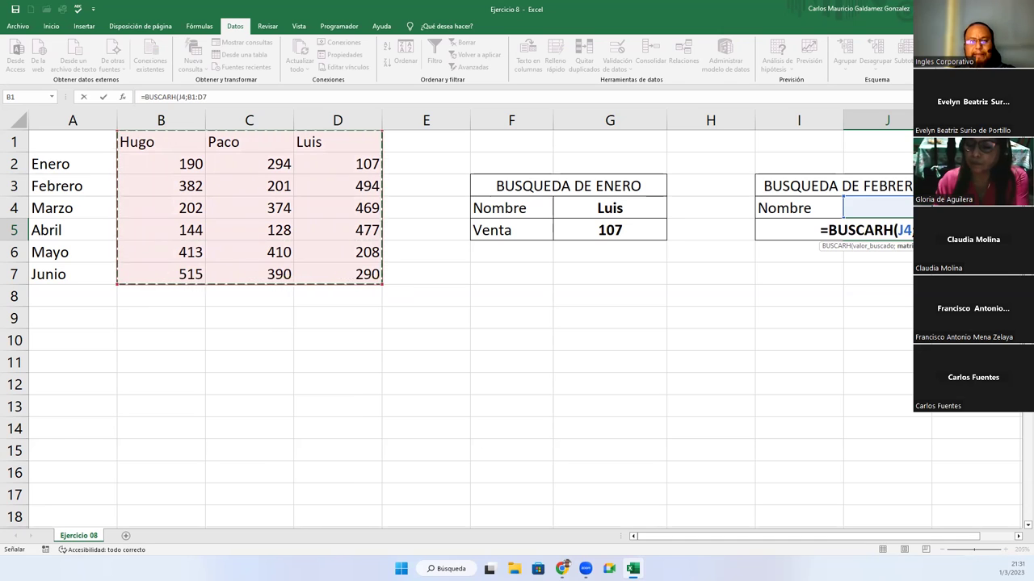
{"action": "type", "text": ";"}
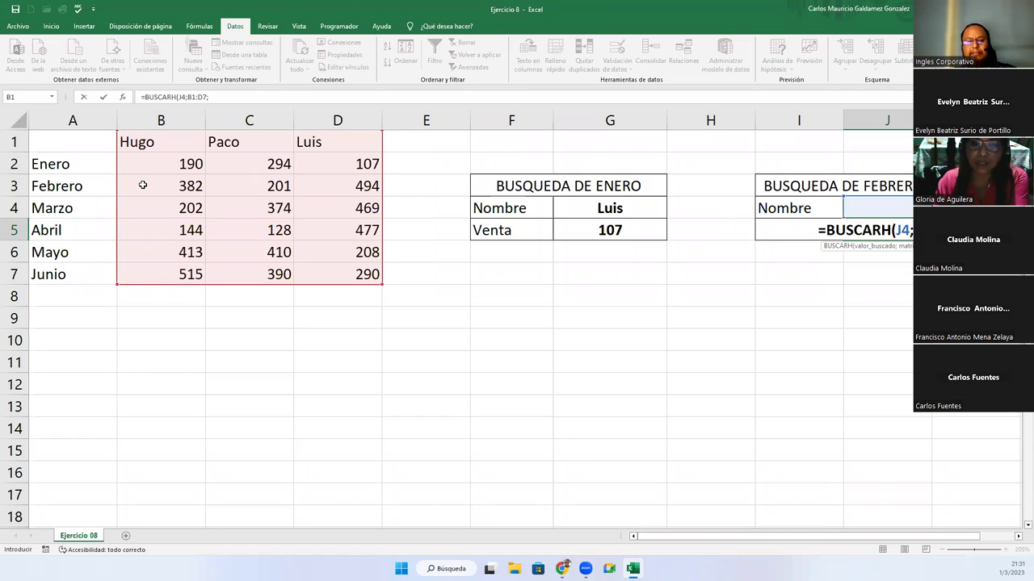
{"action": "type", "text": "3;"}
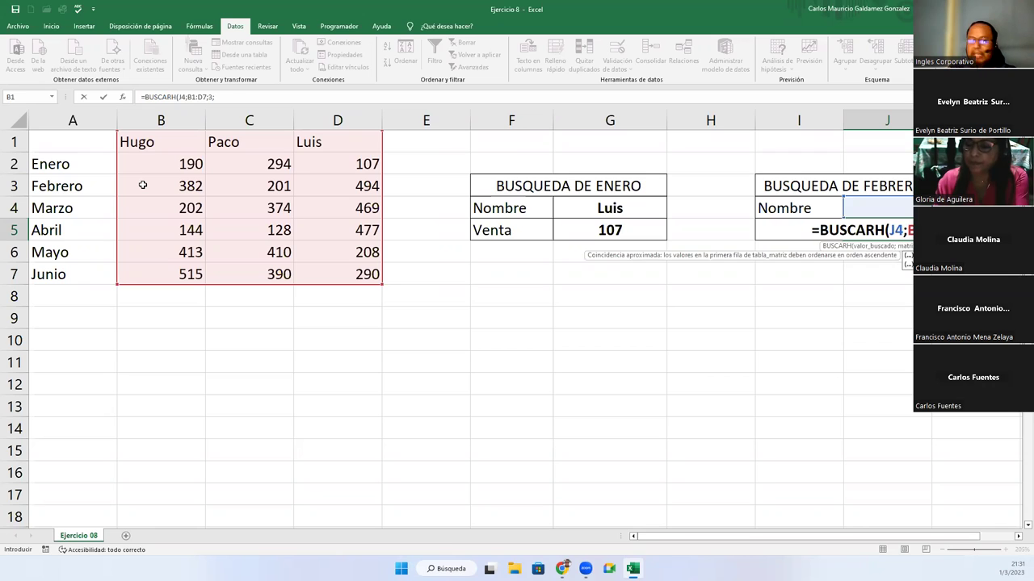
{"action": "type", "text": "FALSO)"}
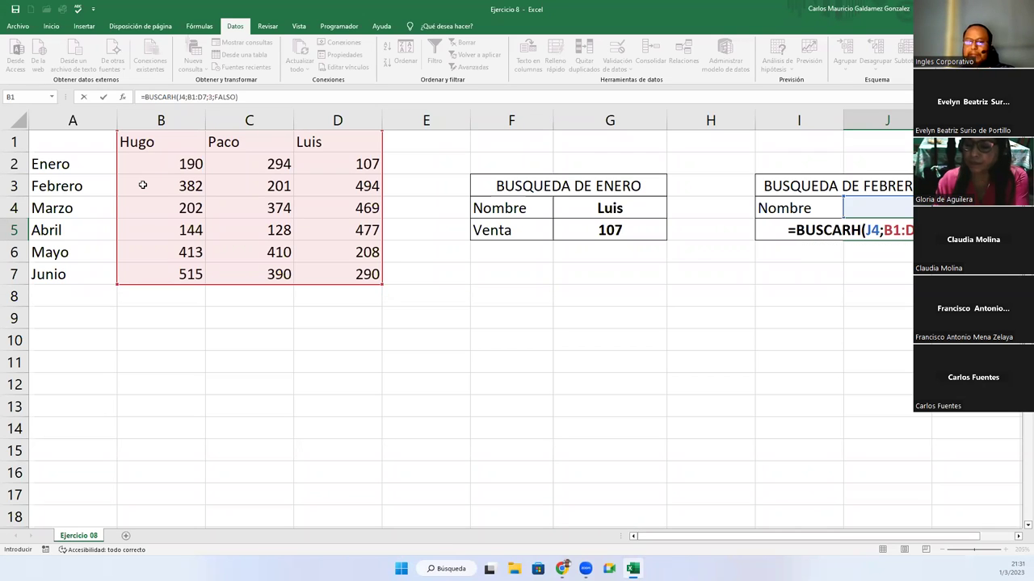
{"action": "key", "text": "Return"}
Choose the seller from column D in the drop-down list of the February Nombre cell J4
{"action": "left_click", "coordinate": [849, 210]}
{"action": "left_click", "coordinate": [929, 211]}
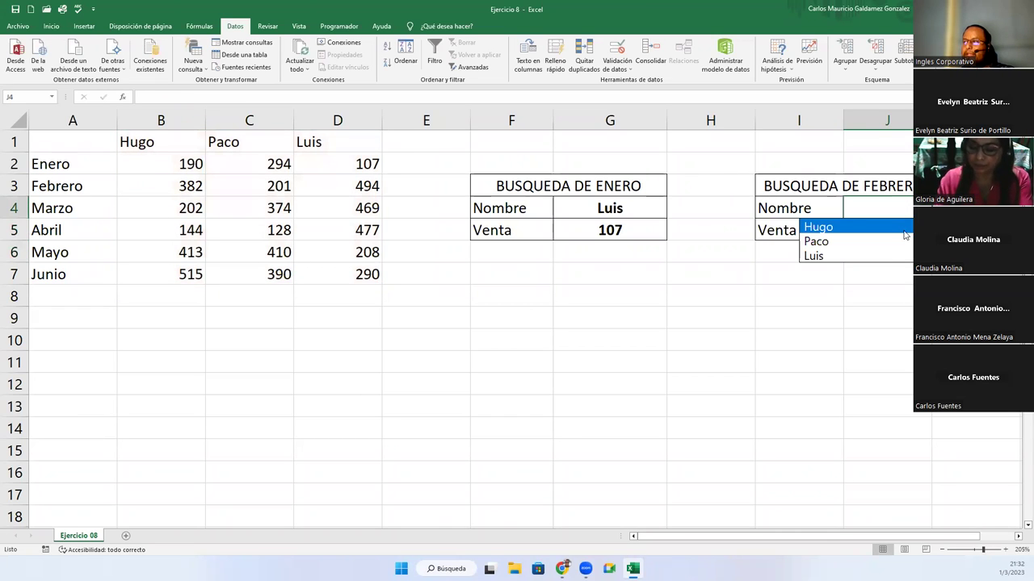
{"action": "left_click", "coordinate": [882, 256]}
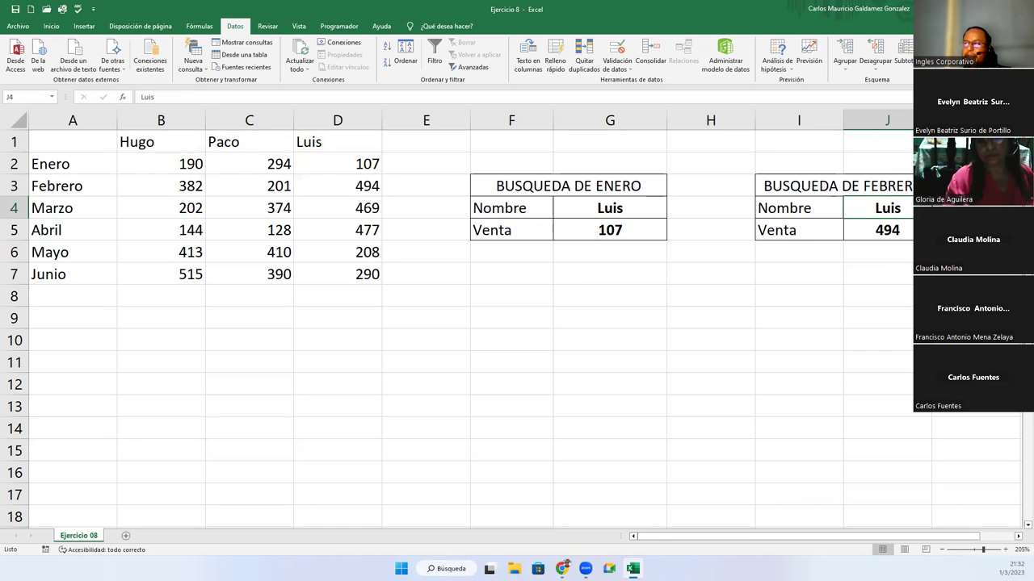
Review the arguments of the BUSCARH formulas in the February and January Venta cells J5 and G5
{"action": "left_click", "coordinate": [883, 227]}
{"action": "double_click", "coordinate": [884, 228]}
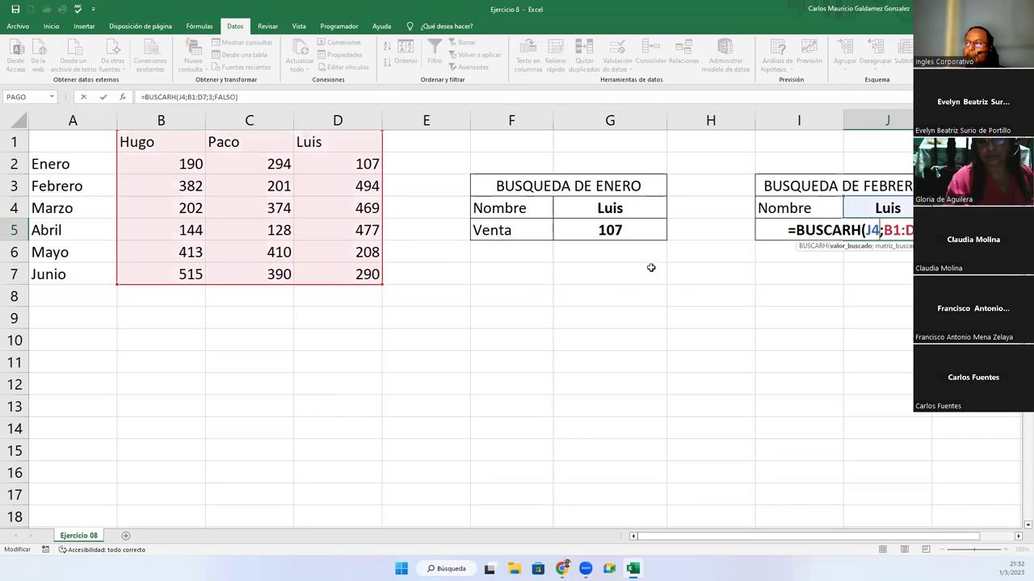
{"action": "double_click", "coordinate": [624, 230]}
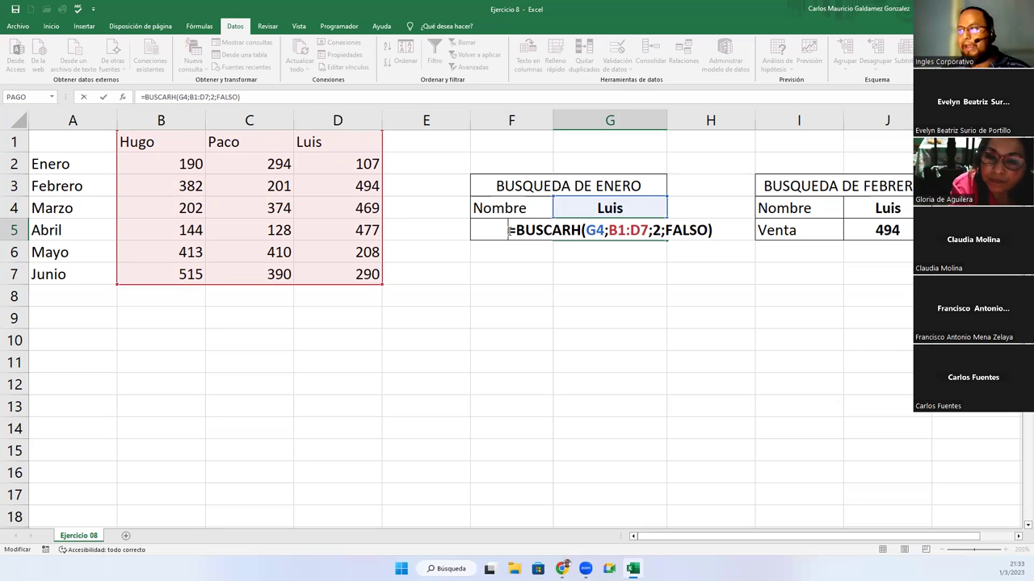
Leave the January Venta formula and inspect the January search table's Nombre cell and title
{"action": "key", "text": "Return"}
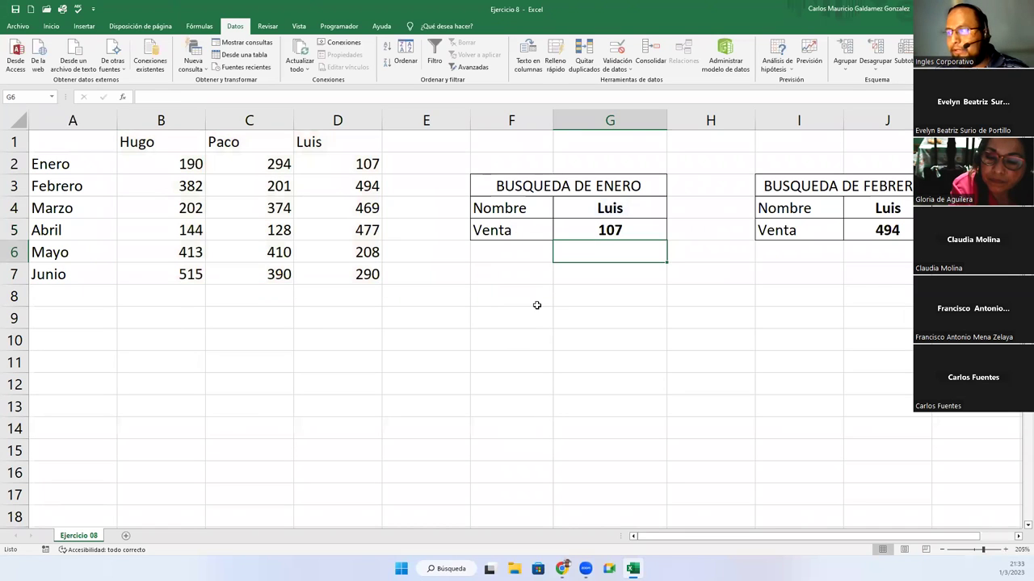
{"action": "left_click", "coordinate": [496, 315]}
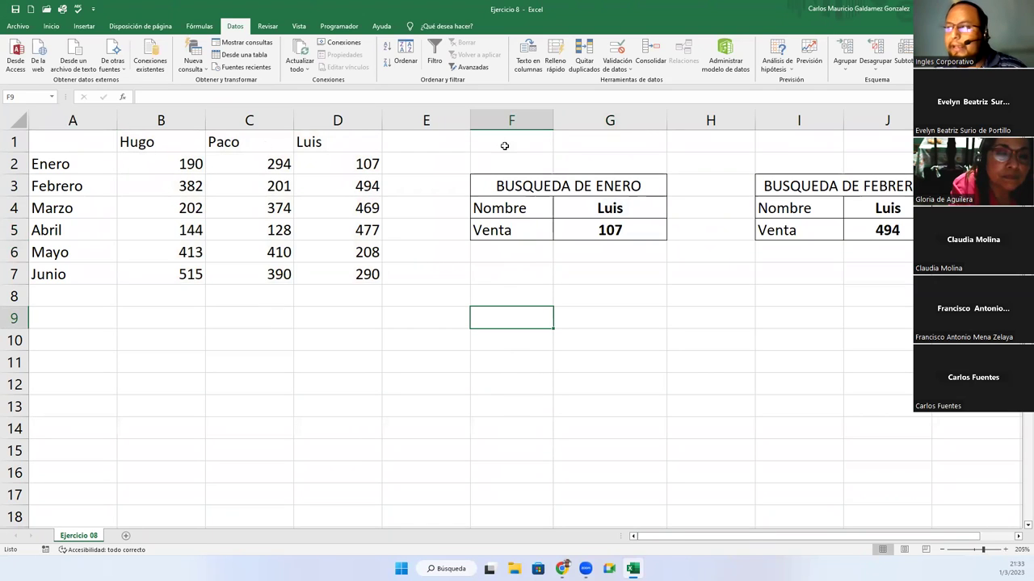
{"action": "left_click", "coordinate": [621, 207]}
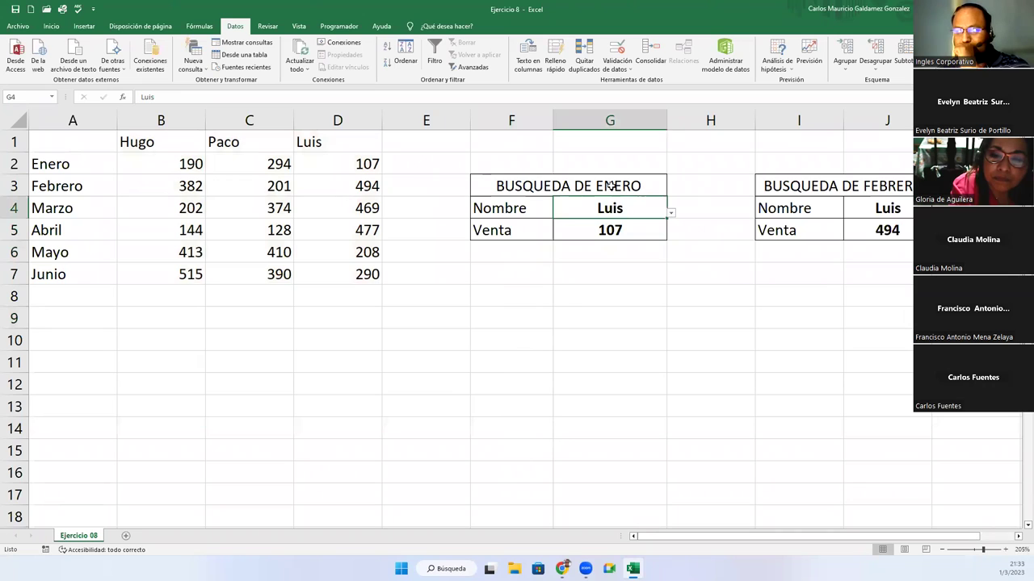
{"action": "left_click", "coordinate": [610, 185]}
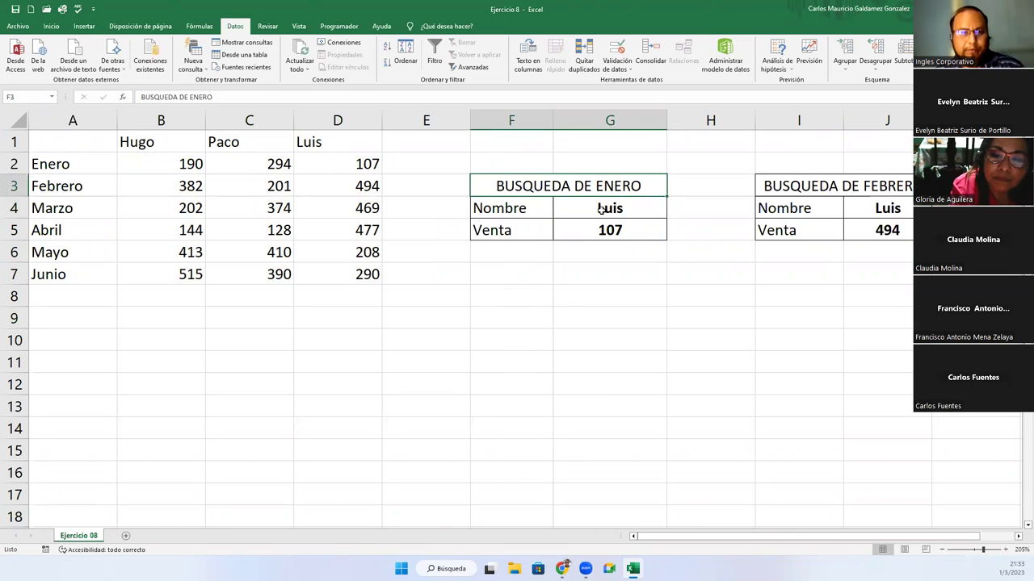
Enter the labels "Nombre del Vendedor" in F10 and "Mes de Venta" in F11, and widen column F to fit them
{"action": "left_click", "coordinate": [508, 335]}
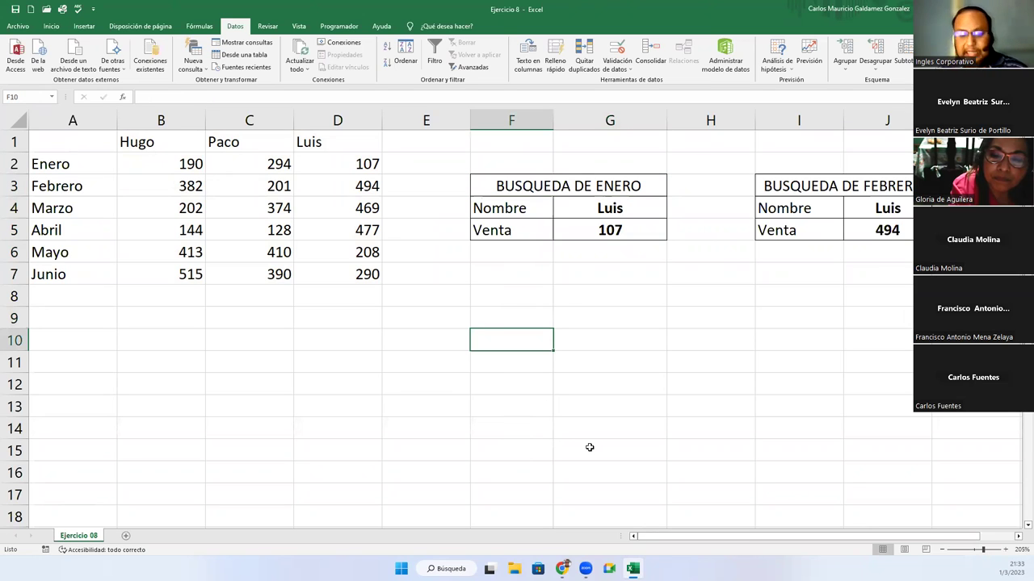
{"action": "type", "text": "Nomb"}
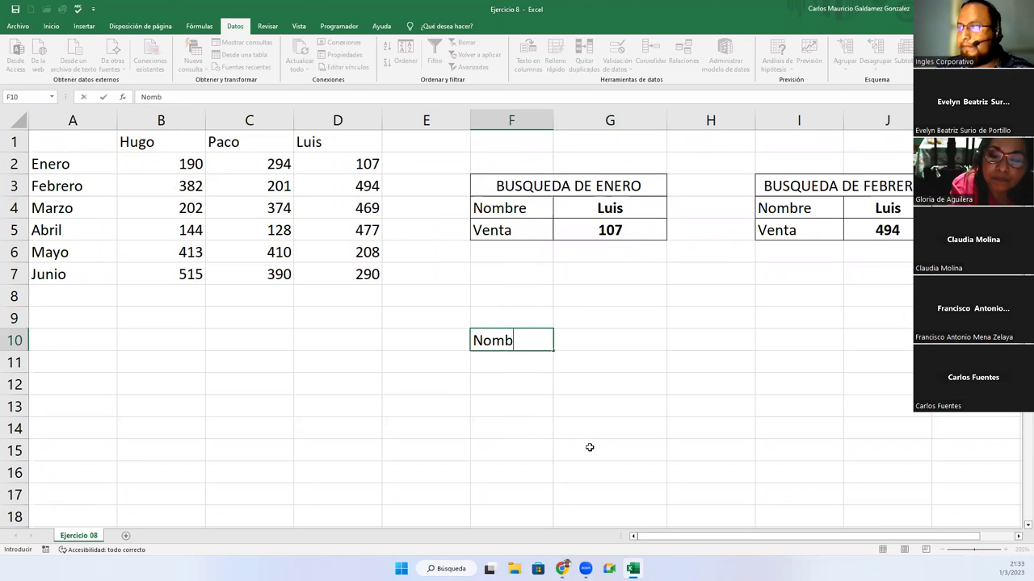
{"action": "type", "text": "re del Vendedor"}
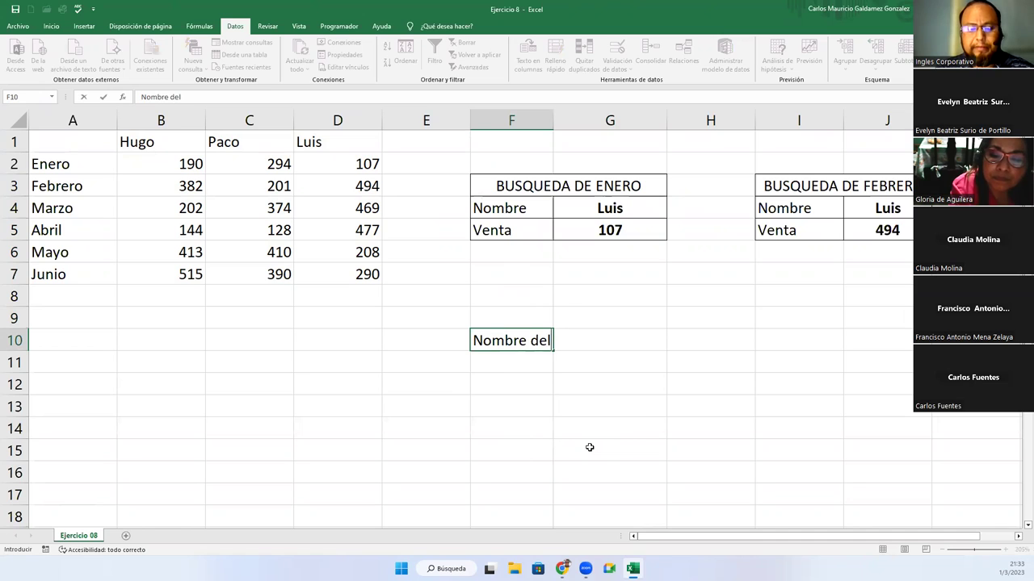
{"action": "key", "text": "Return"}
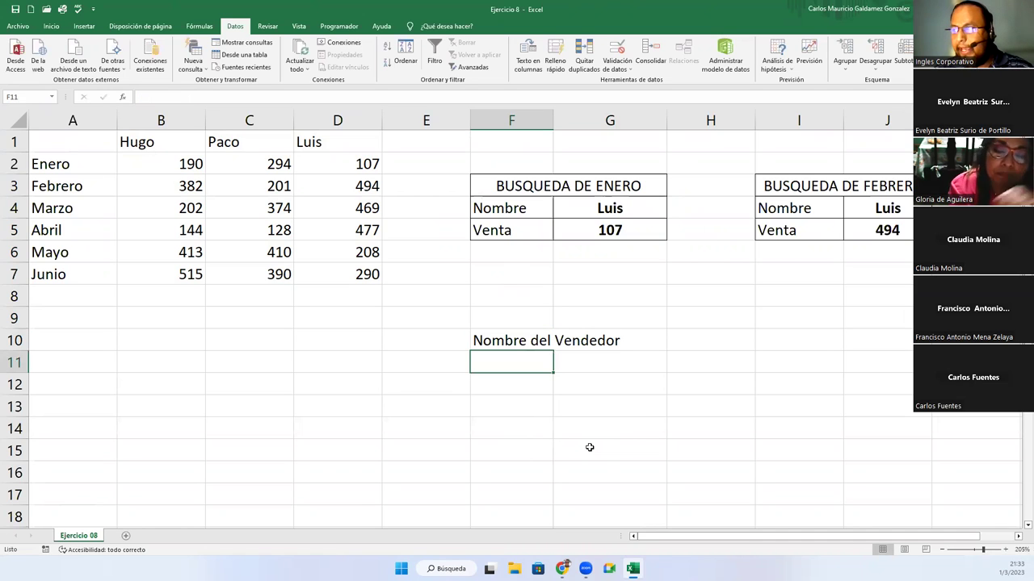
{"action": "type", "text": "M"}
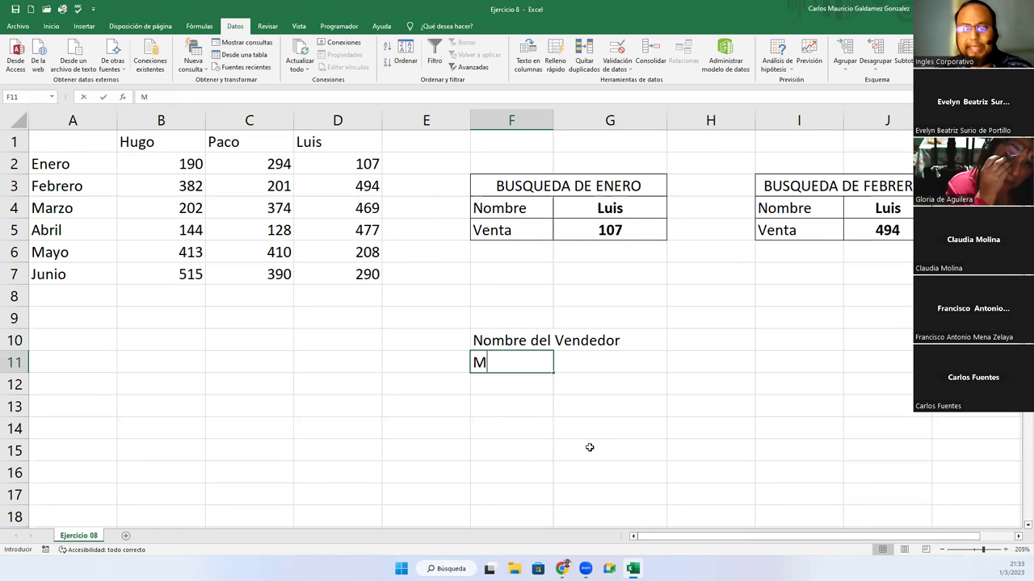
{"action": "type", "text": "es de Venta"}
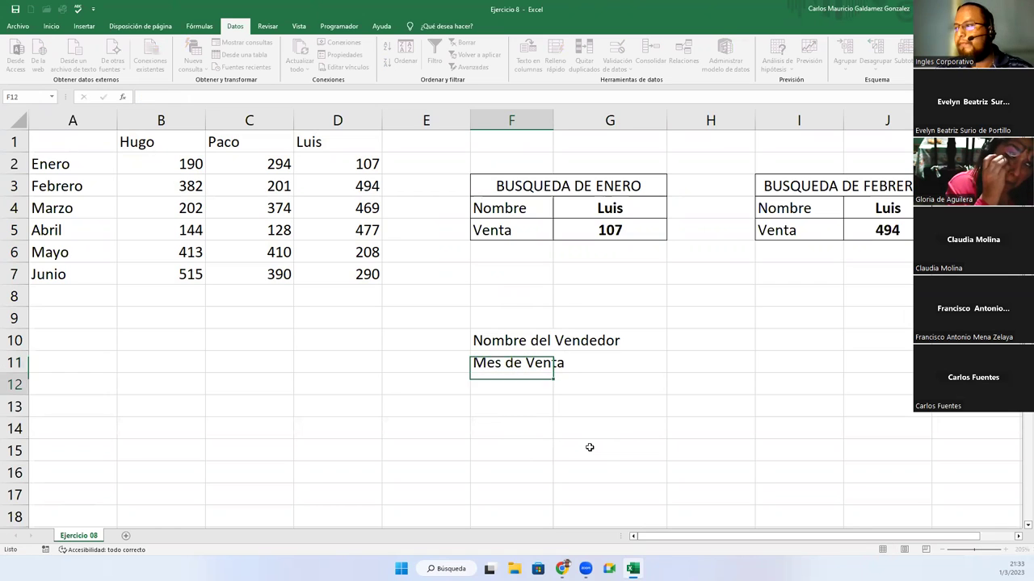
{"action": "key", "text": "Return"}
{"action": "left_click_drag", "start_coordinate": [553, 113], "coordinate": [632, 113]}
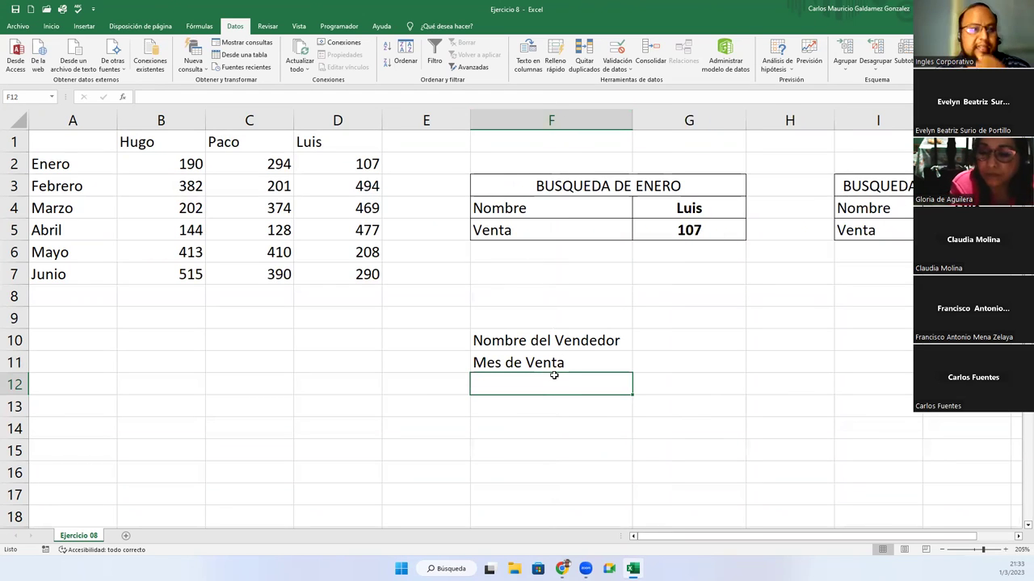
{"action": "left_click", "coordinate": [650, 370]}
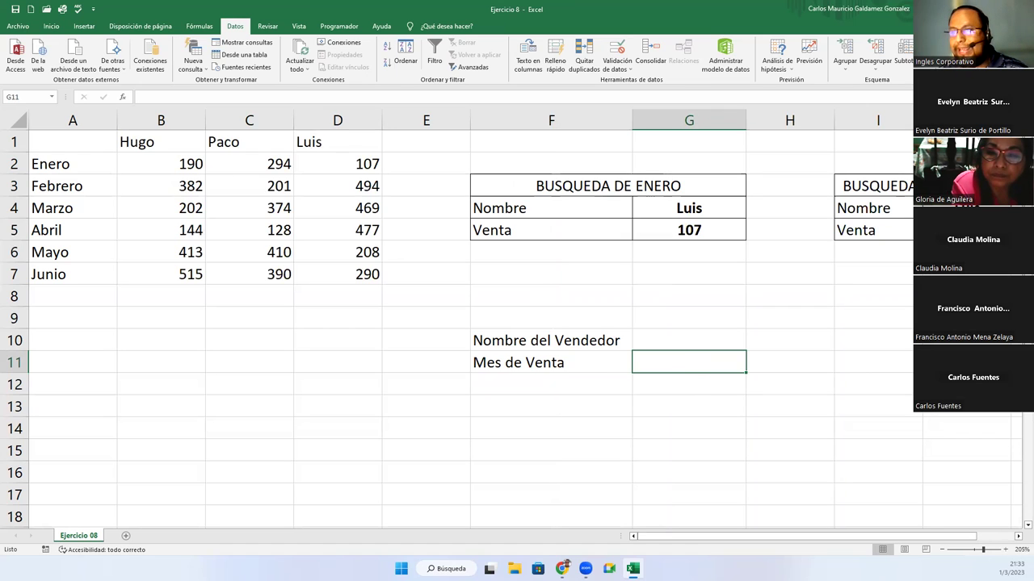
{"action": "left_click", "coordinate": [765, 361]}
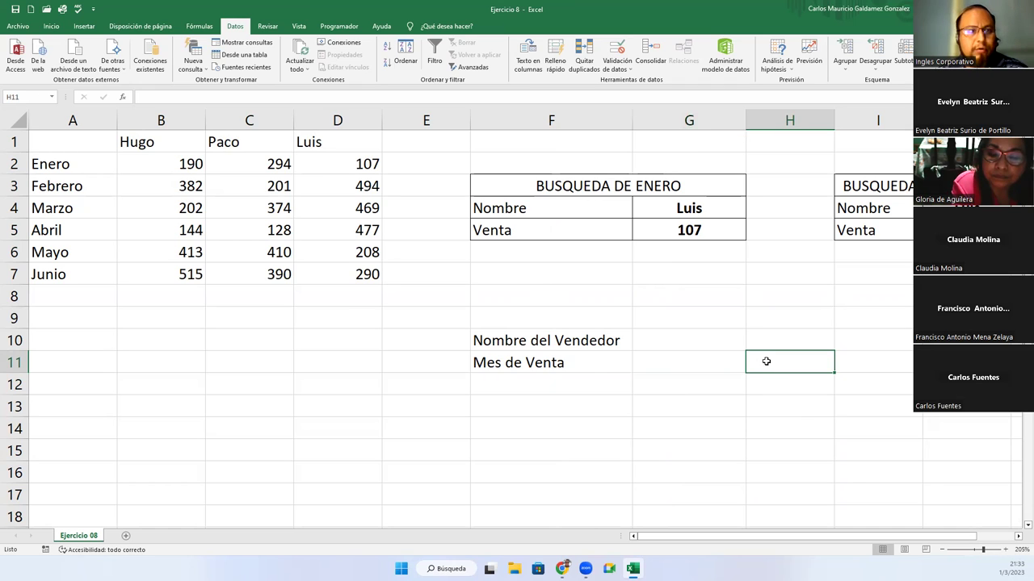
{"action": "left_click", "coordinate": [679, 233]}
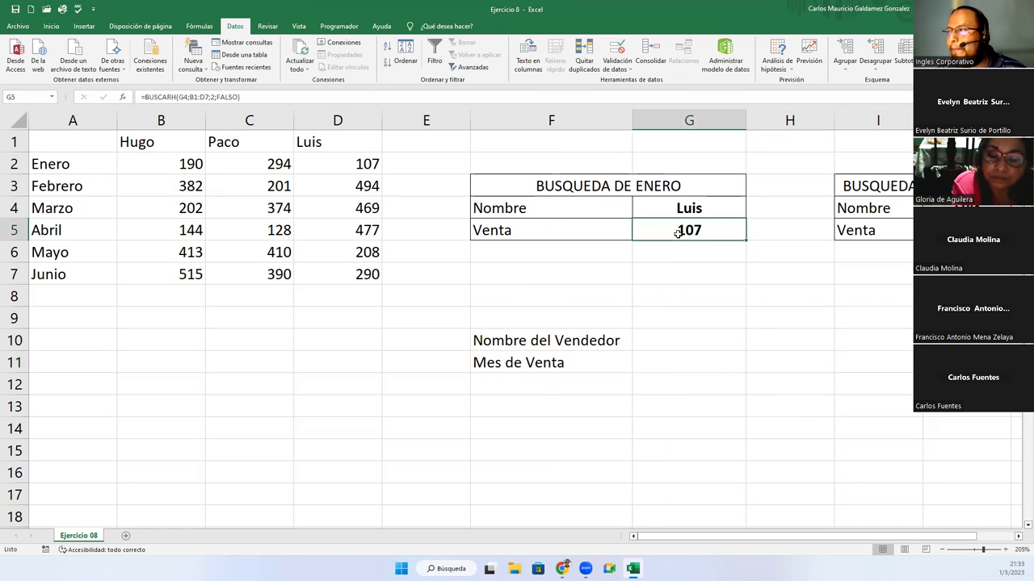
{"action": "left_click", "coordinate": [211, 97]}
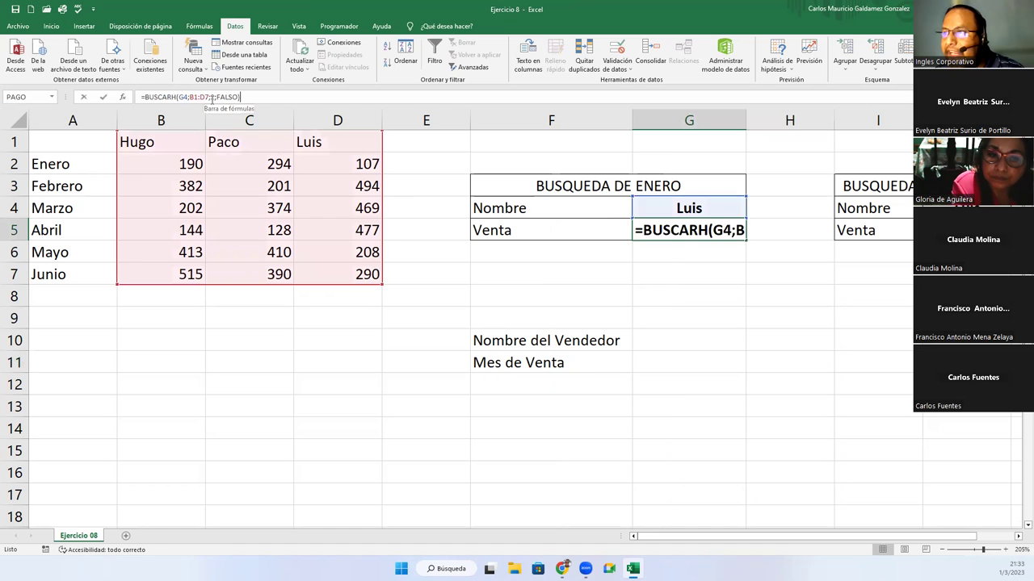
{"action": "double_click", "coordinate": [212, 97]}
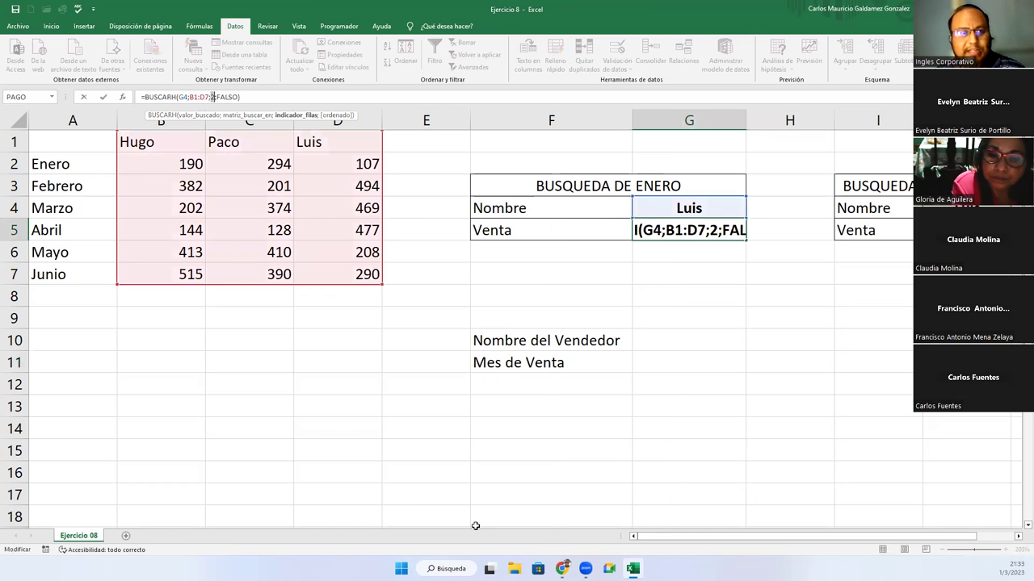
{"action": "left_click", "coordinate": [673, 341]}
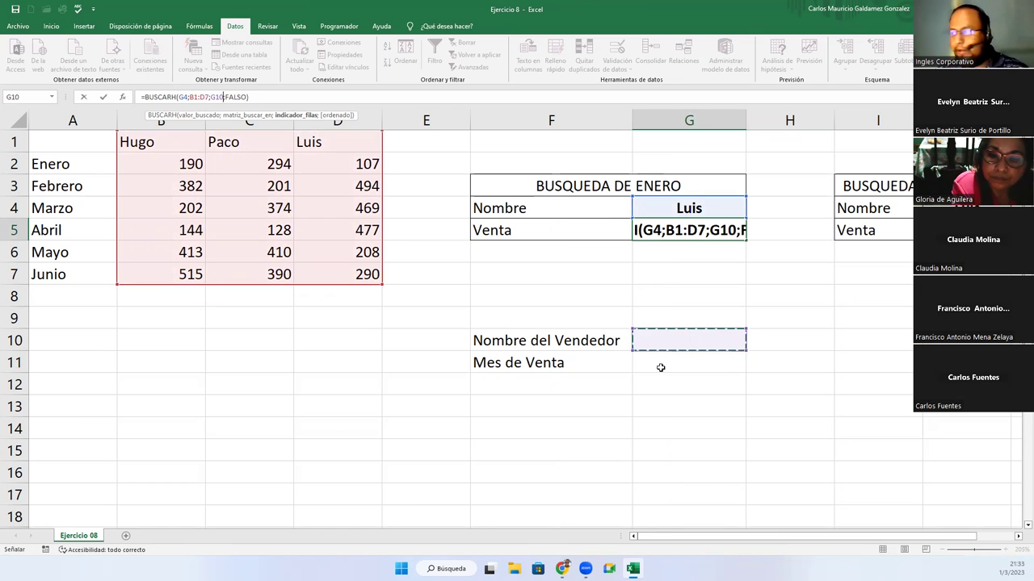
{"action": "key", "text": "Return"}
Add a Lista data validation to the Nombre del Vendedor cell G10 with the seller headers =$B$1:$D$1 as source
{"action": "left_click", "coordinate": [652, 350]}
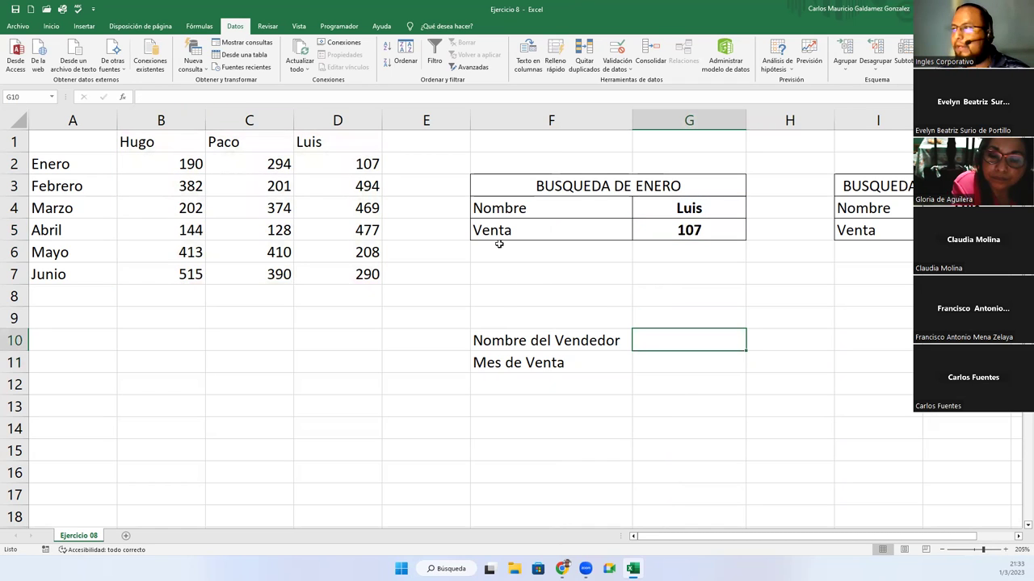
{"action": "left_click", "coordinate": [618, 51]}
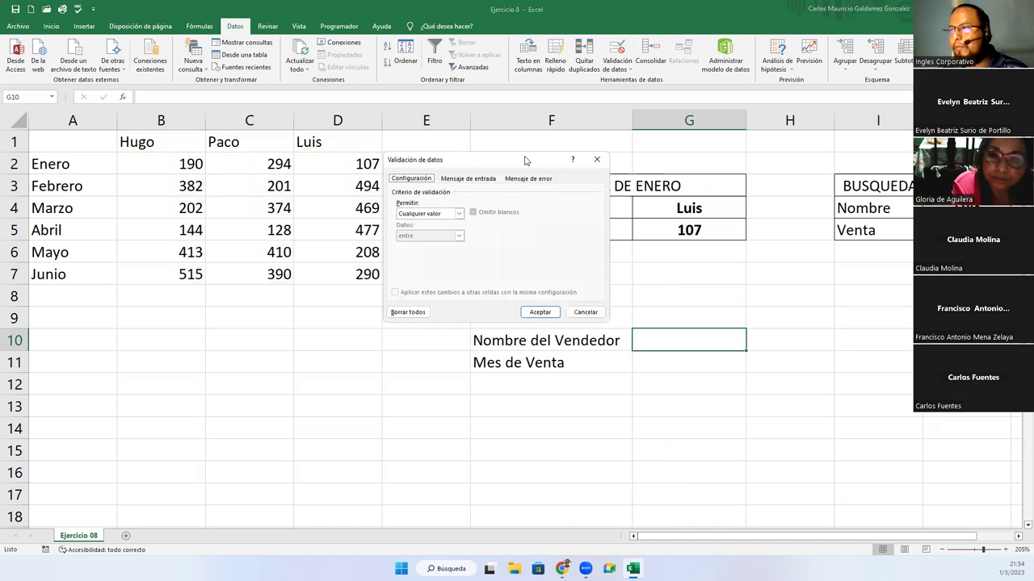
{"action": "left_click", "coordinate": [459, 214]}
{"action": "left_click", "coordinate": [440, 245]}
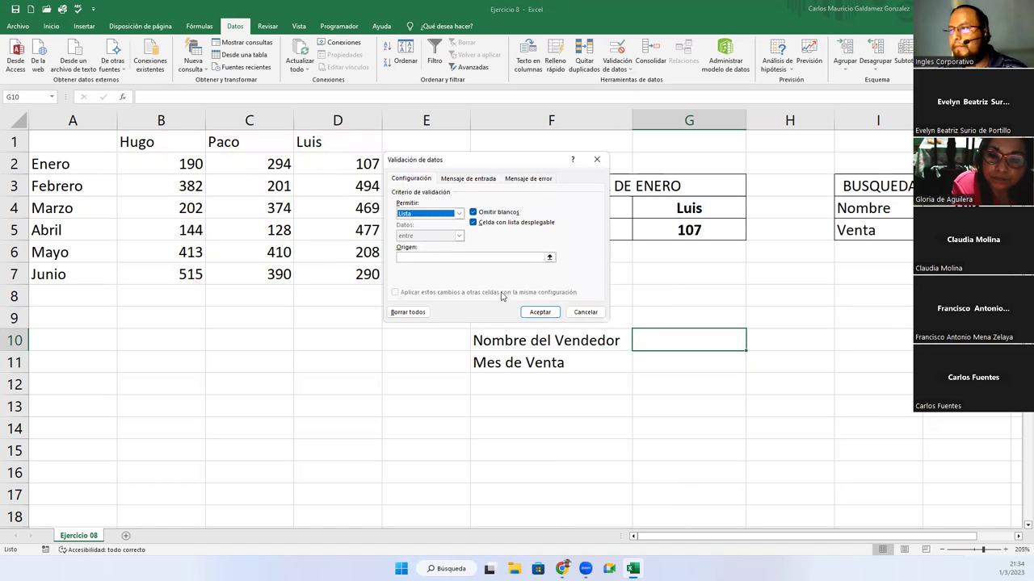
{"action": "left_click", "coordinate": [549, 258]}
{"action": "left_click_drag", "start_coordinate": [155, 145], "coordinate": [340, 145]}
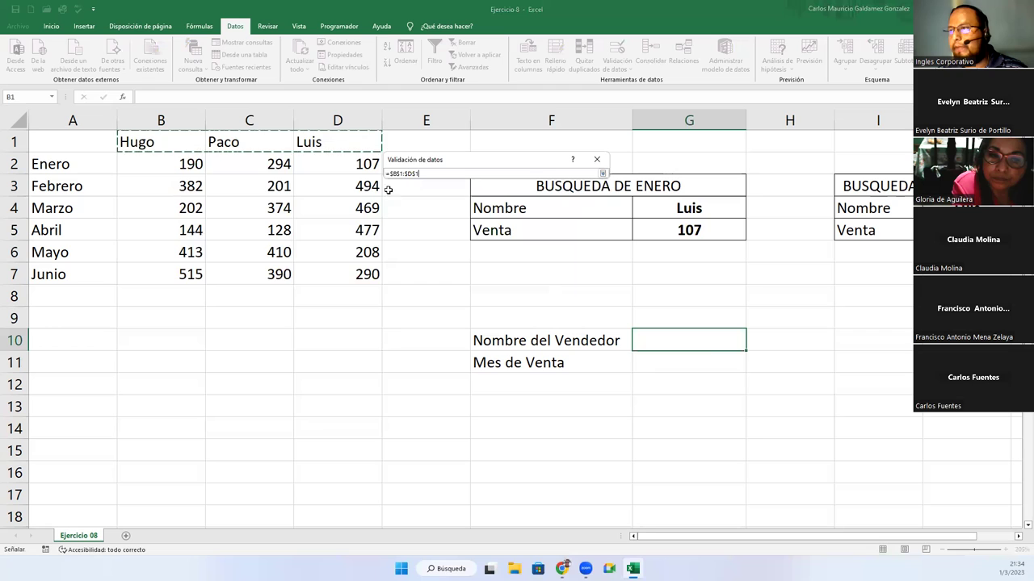
{"action": "left_click", "coordinate": [603, 173]}
{"action": "left_click", "coordinate": [539, 311]}
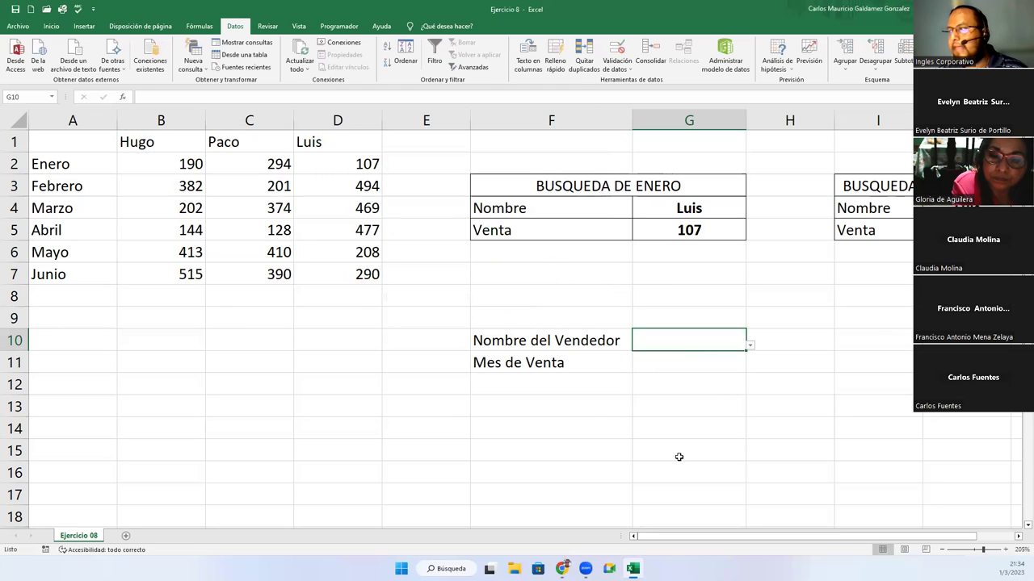
Add a Lista data validation to the Mes de Venta cell G11 with the months =$A$2:$A$7 as source
{"action": "left_click", "coordinate": [639, 359]}
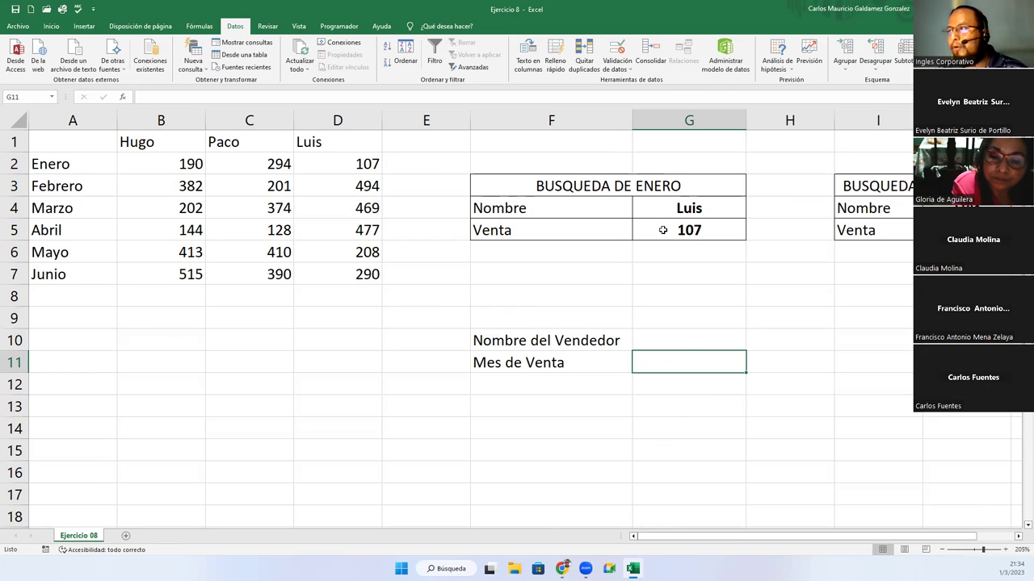
{"action": "left_click", "coordinate": [619, 50]}
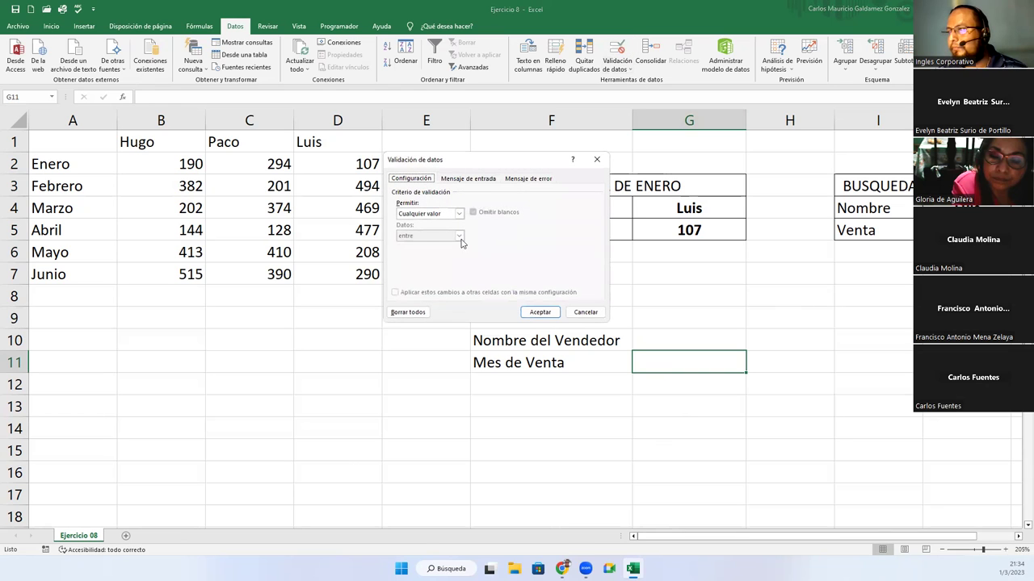
{"action": "left_click", "coordinate": [458, 213]}
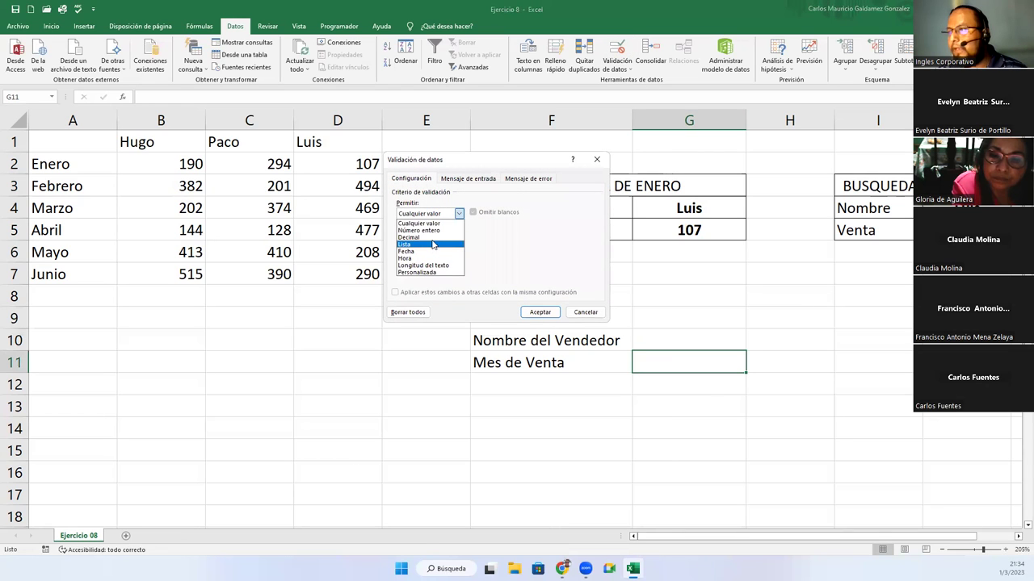
{"action": "left_click", "coordinate": [433, 245]}
{"action": "left_click", "coordinate": [549, 258]}
{"action": "left_click_drag", "start_coordinate": [86, 166], "coordinate": [91, 277]}
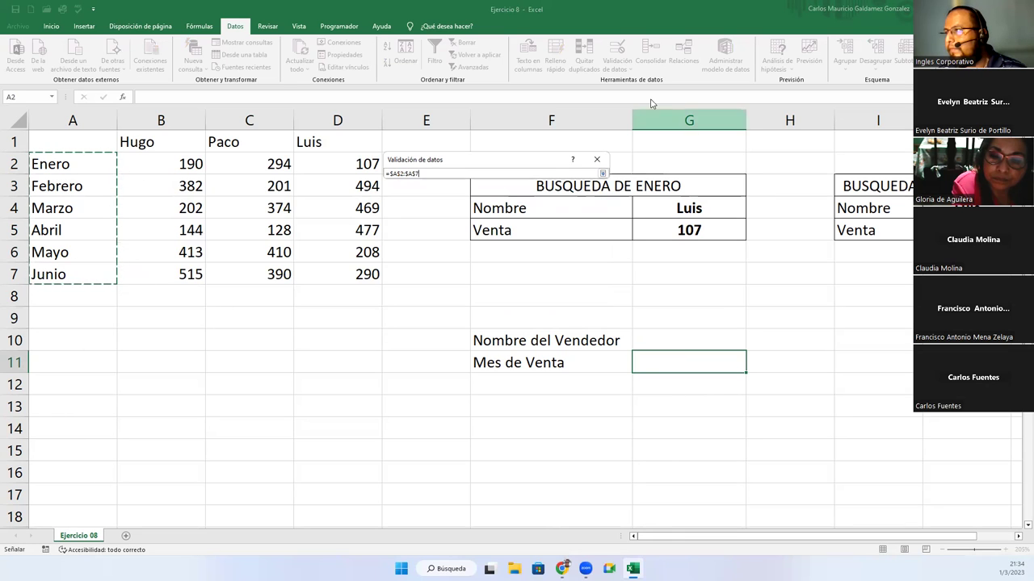
{"action": "left_click", "coordinate": [602, 173]}
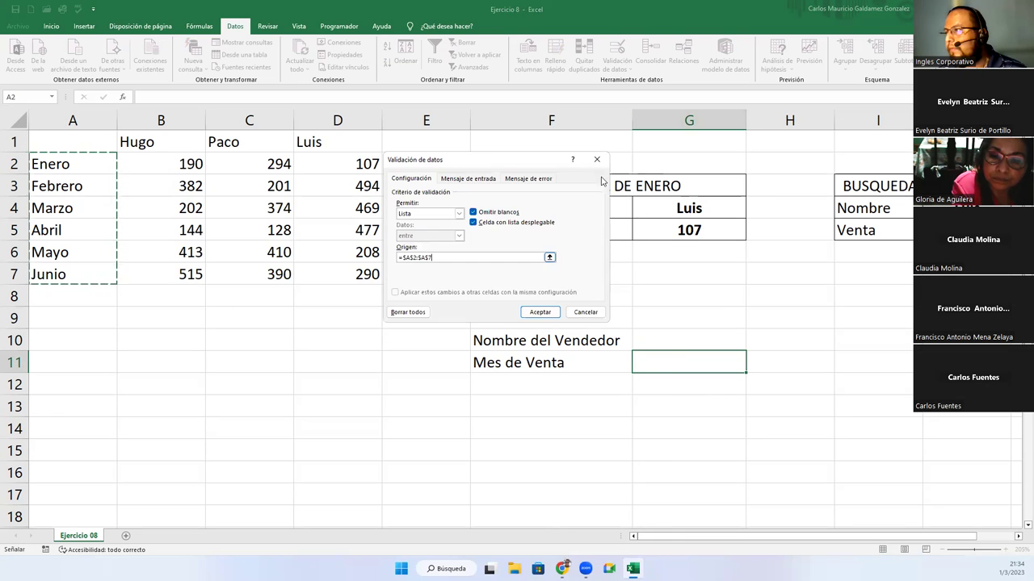
{"action": "left_click", "coordinate": [540, 312]}
Apply all borders to the cells G10:G11 of the new search
{"action": "left_click_drag", "start_coordinate": [671, 339], "coordinate": [671, 355]}
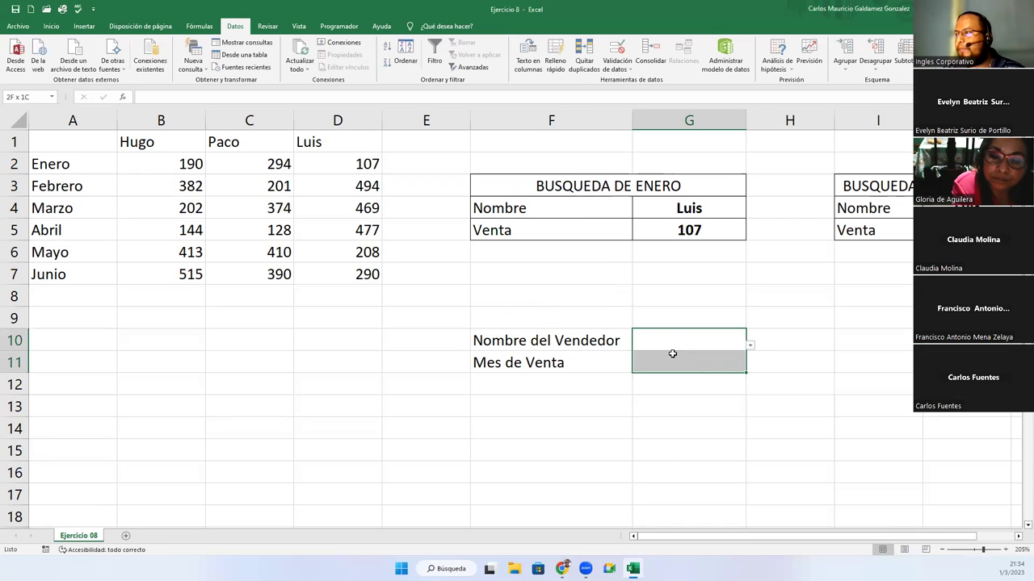
{"action": "left_click", "coordinate": [51, 27]}
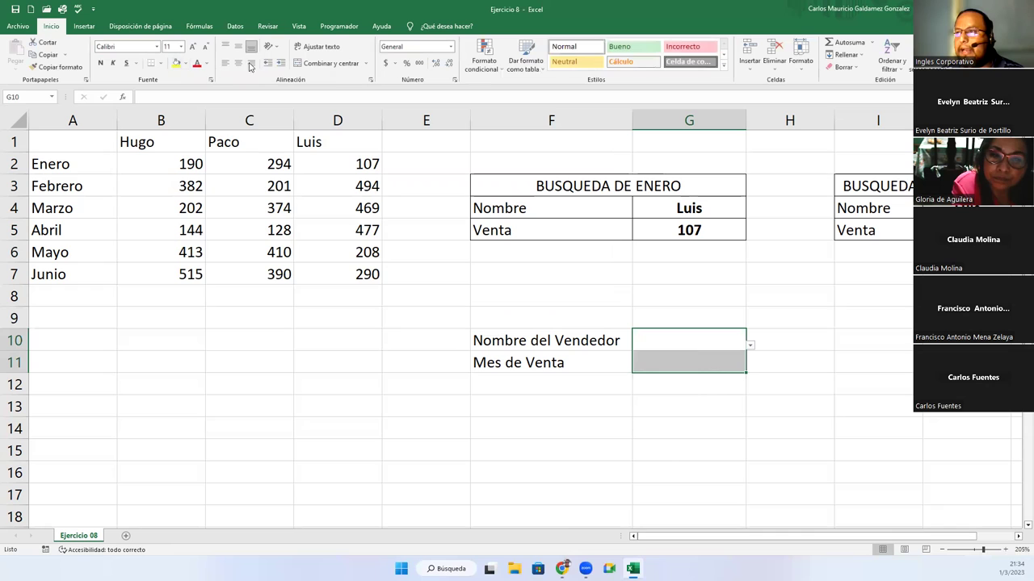
{"action": "left_click", "coordinate": [161, 64]}
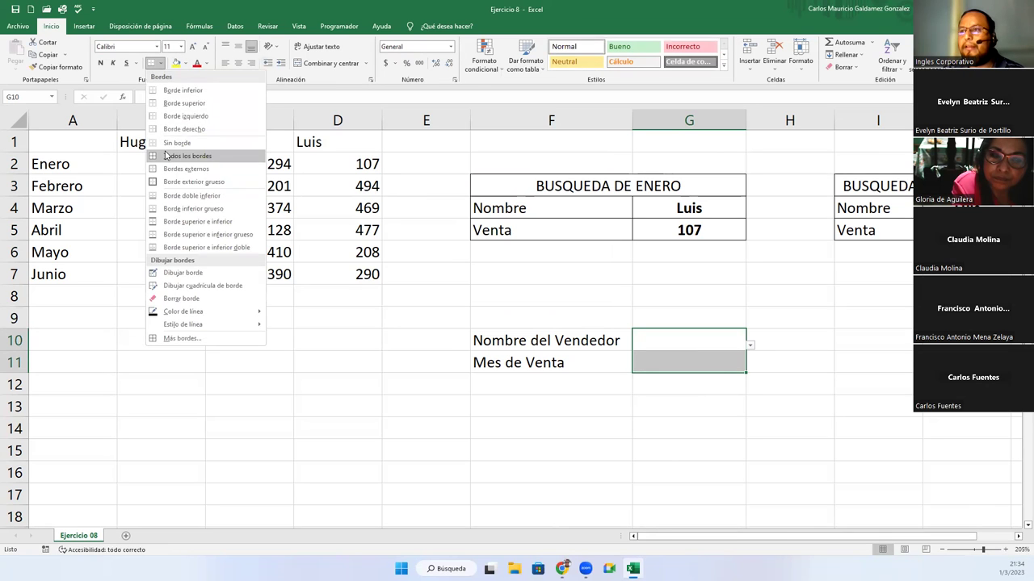
{"action": "left_click", "coordinate": [194, 154]}
Check the drop-down lists of sellers in G10 and months in G11
{"action": "left_click", "coordinate": [750, 346]}
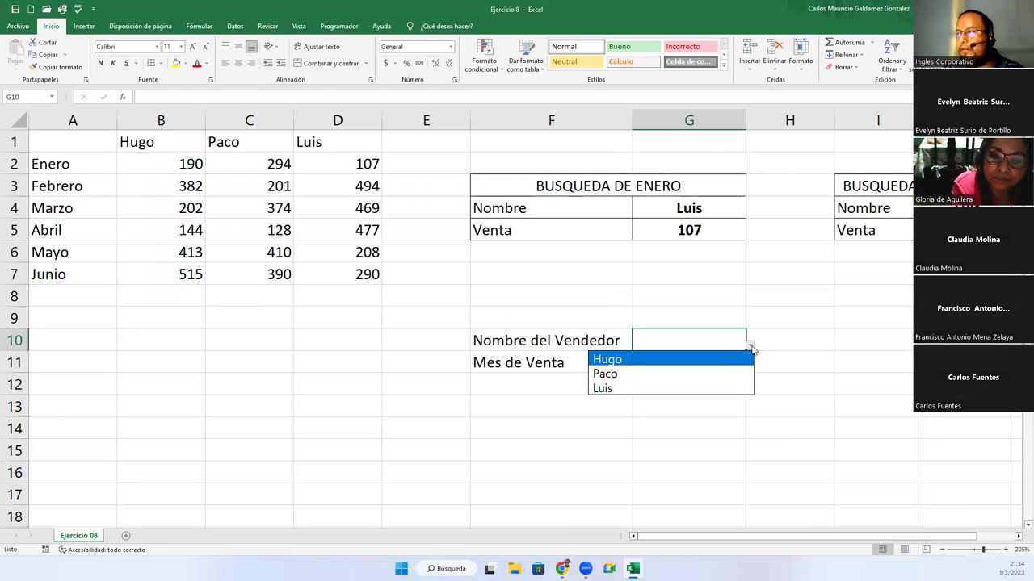
{"action": "left_click", "coordinate": [727, 335]}
{"action": "left_click", "coordinate": [727, 362]}
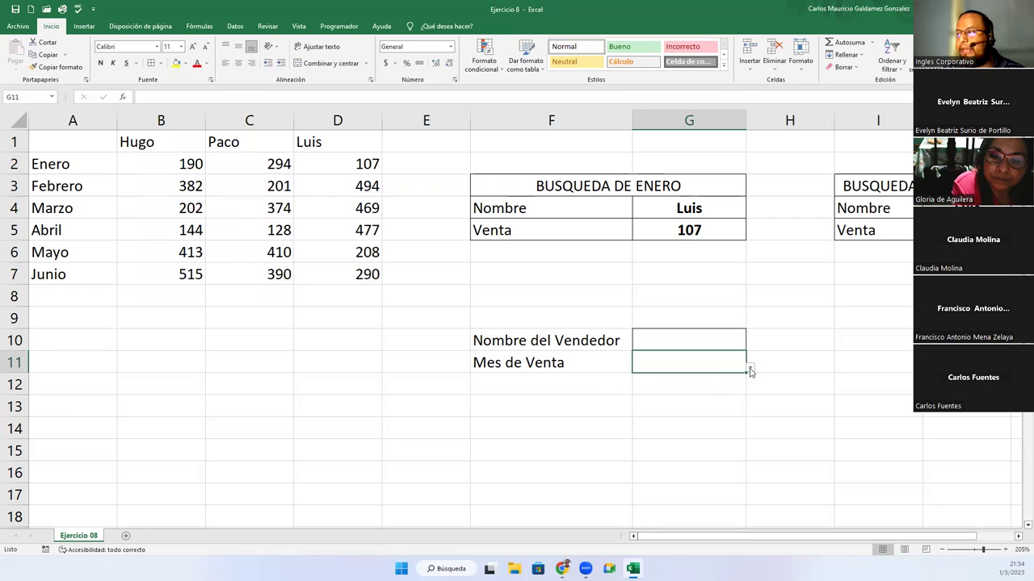
{"action": "left_click", "coordinate": [749, 368]}
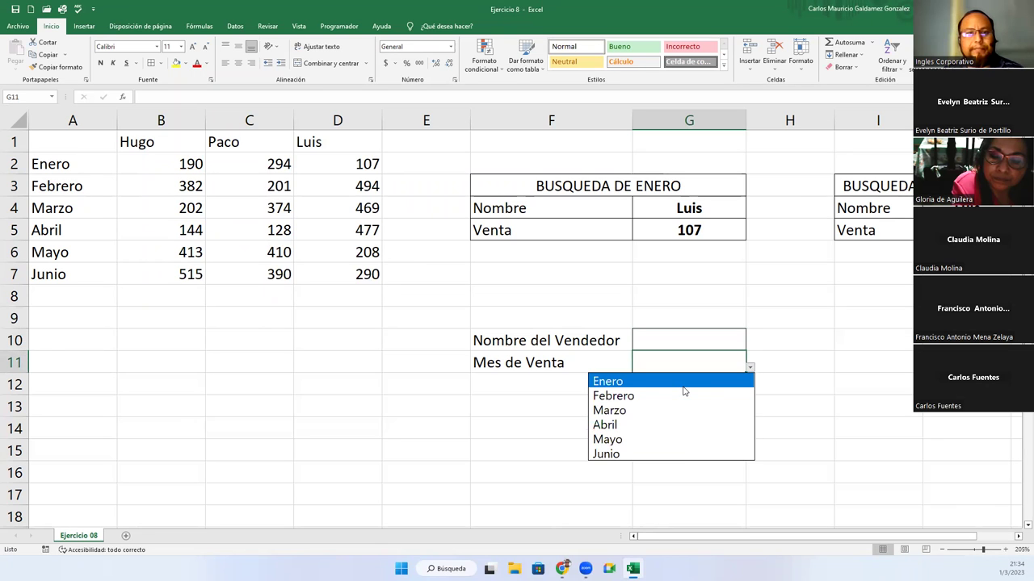
Start a SI formula in H11 that returns 2 when the month in G11 equals "Enero"
{"action": "left_click", "coordinate": [791, 364]}
{"action": "left_click", "coordinate": [789, 363]}
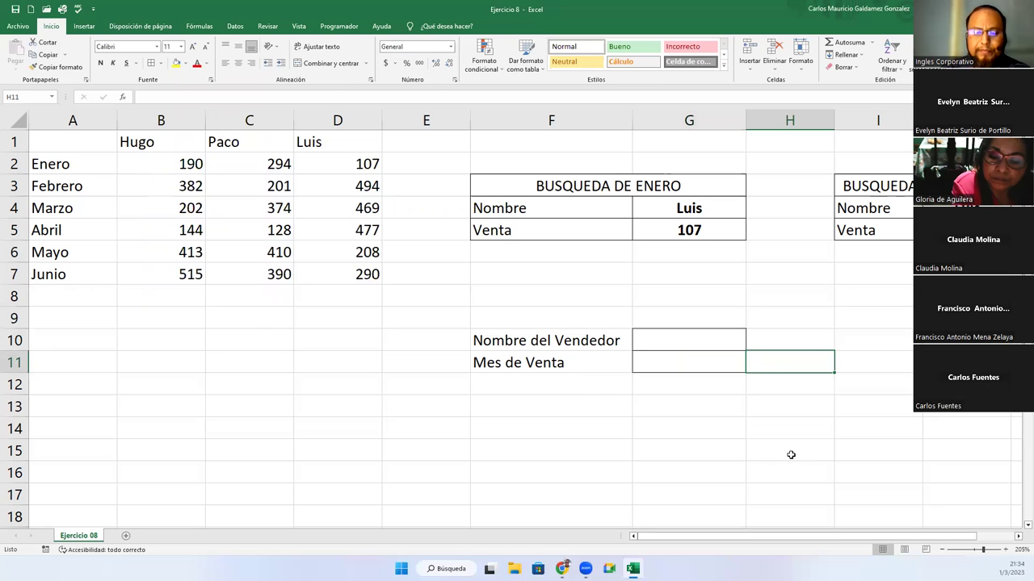
{"action": "type", "text": "="}
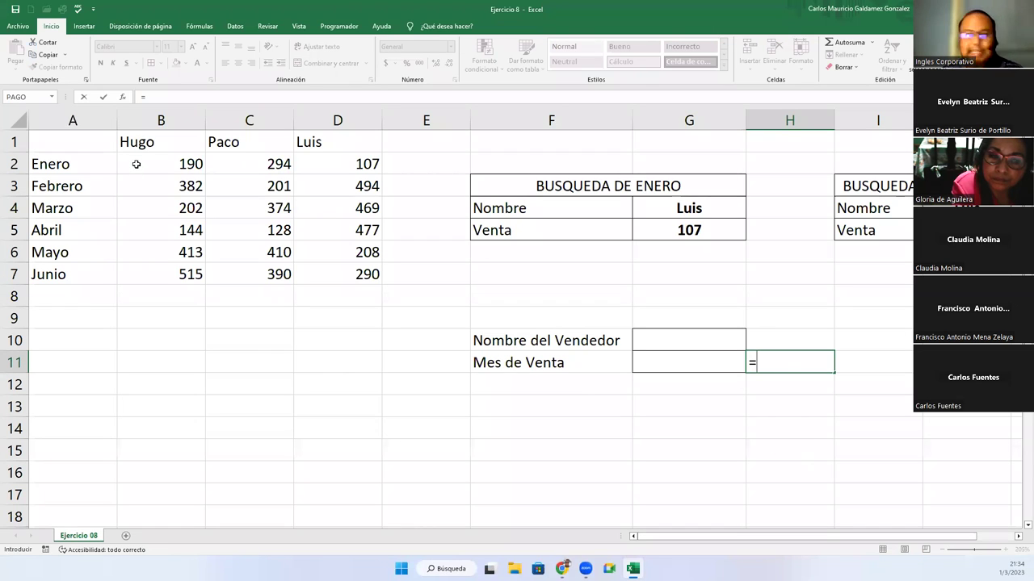
{"action": "type", "text": "si"}
{"action": "key", "text": "Tab"}
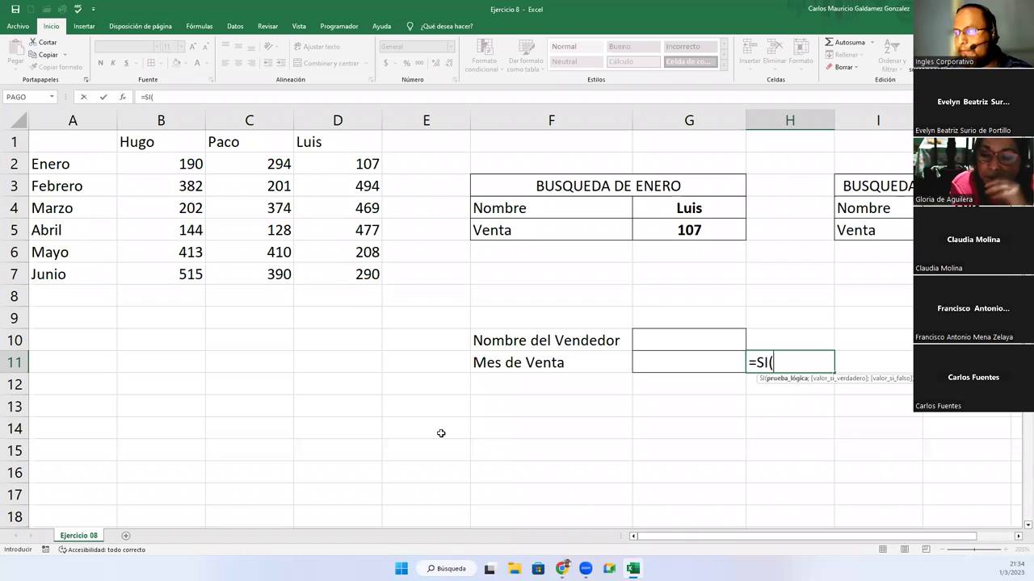
{"action": "key", "text": "Left"}
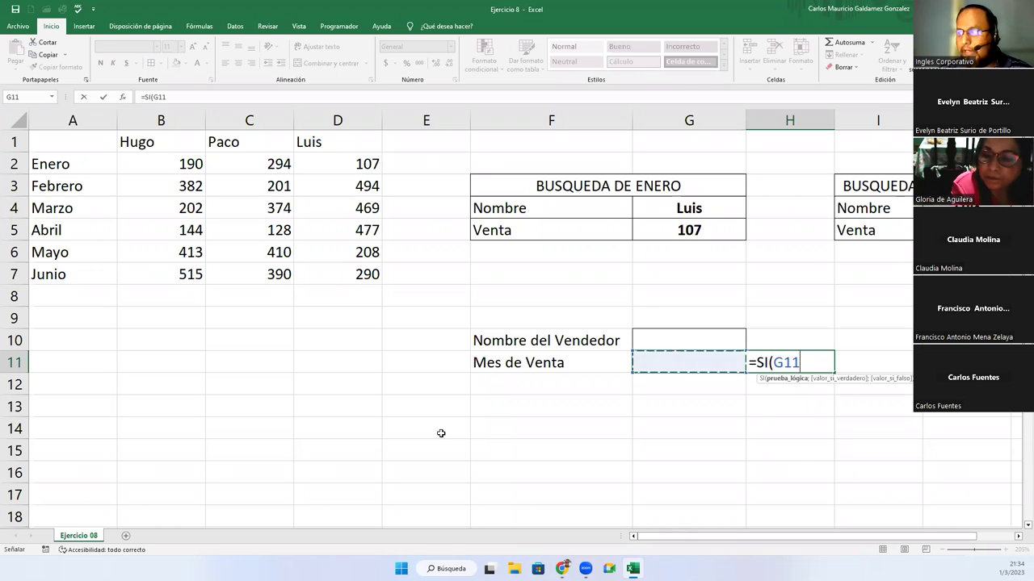
{"action": "type", "text": "="}
{"action": "type", "text": "Ener"}
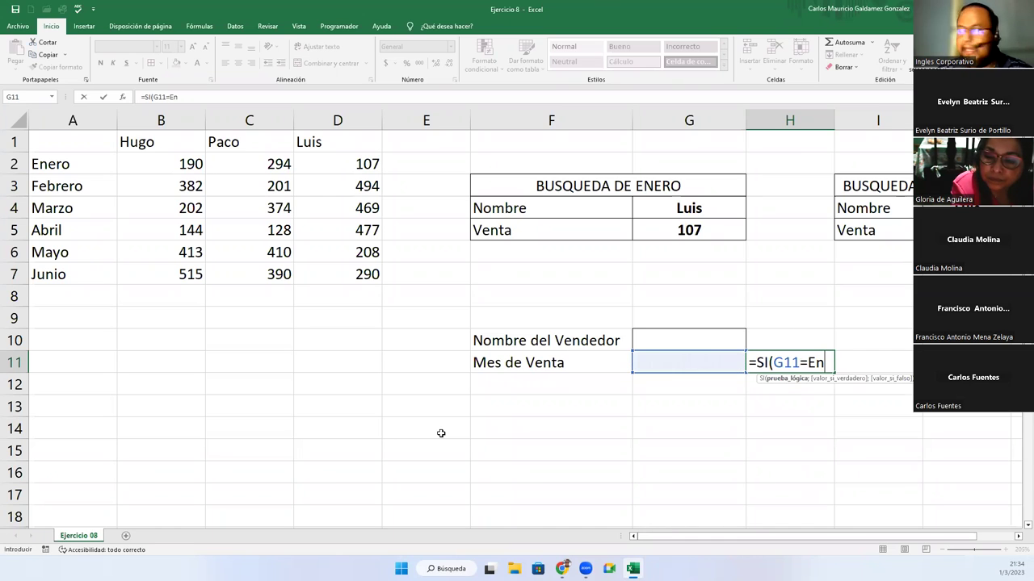
{"action": "key", "text": "BackSpace"}
{"action": "key", "text": "BackSpace"}
{"action": "key", "text": "BackSpace"}
{"action": "key", "text": "BackSpace"}
{"action": "type", "text": "\""}
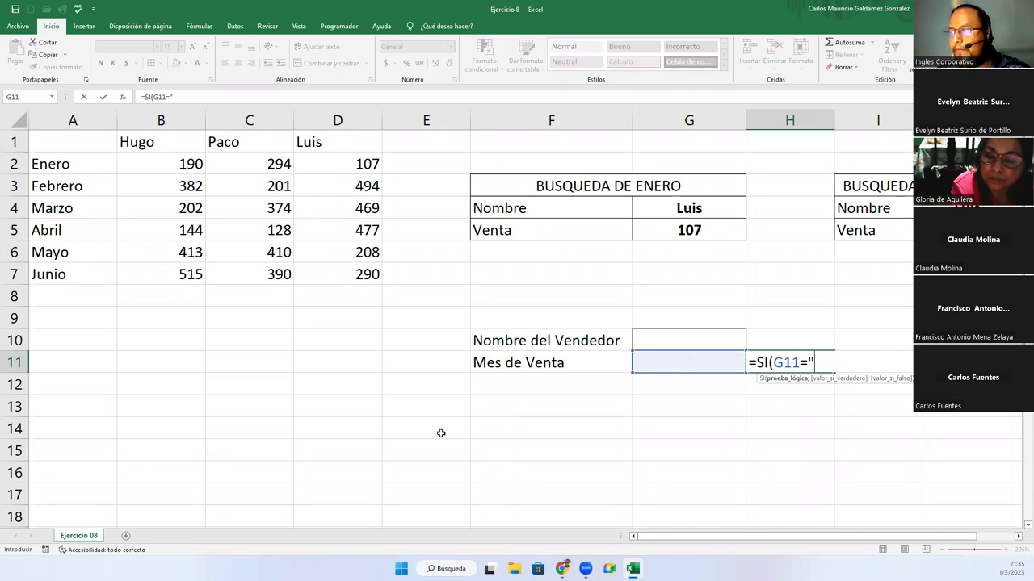
{"action": "type", "text": "Enero\";2"}
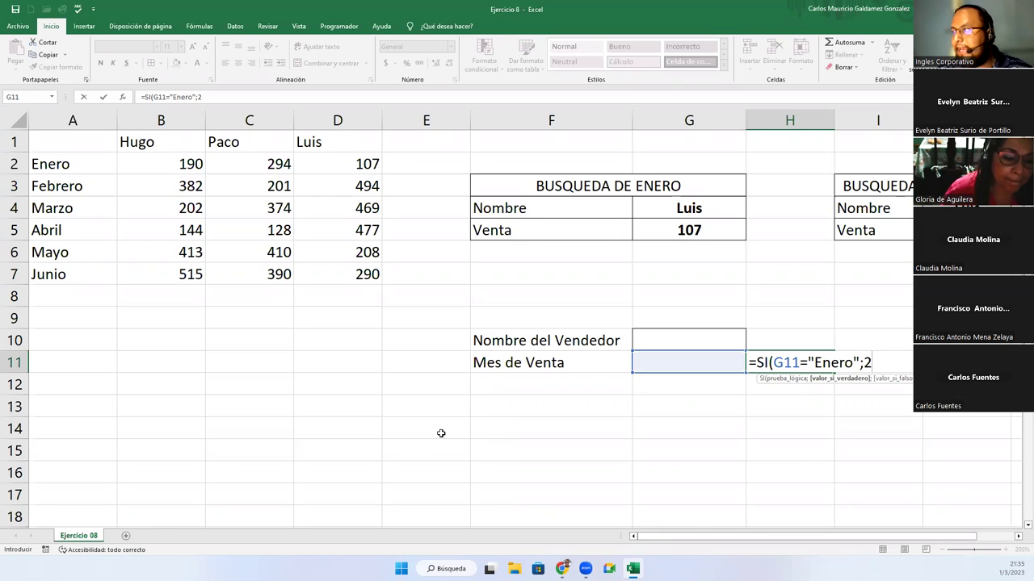
Nest two more SI conditions on G11 in the H11 formula, returning 3 for "Febrero" and 4 for "Marzo"
{"action": "type", "text": ";si"}
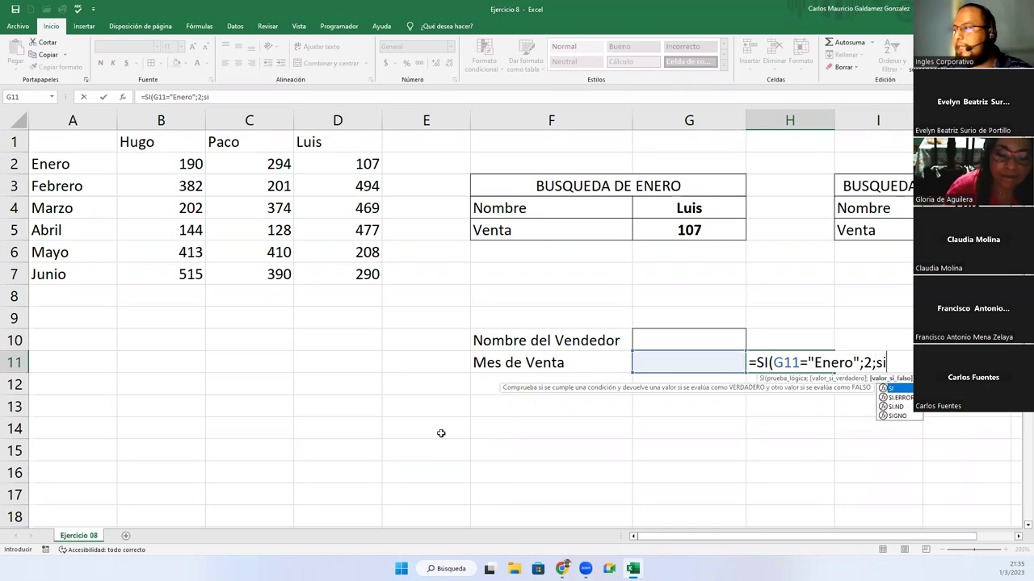
{"action": "key", "text": "Tab"}
{"action": "type", "text": "G11"}
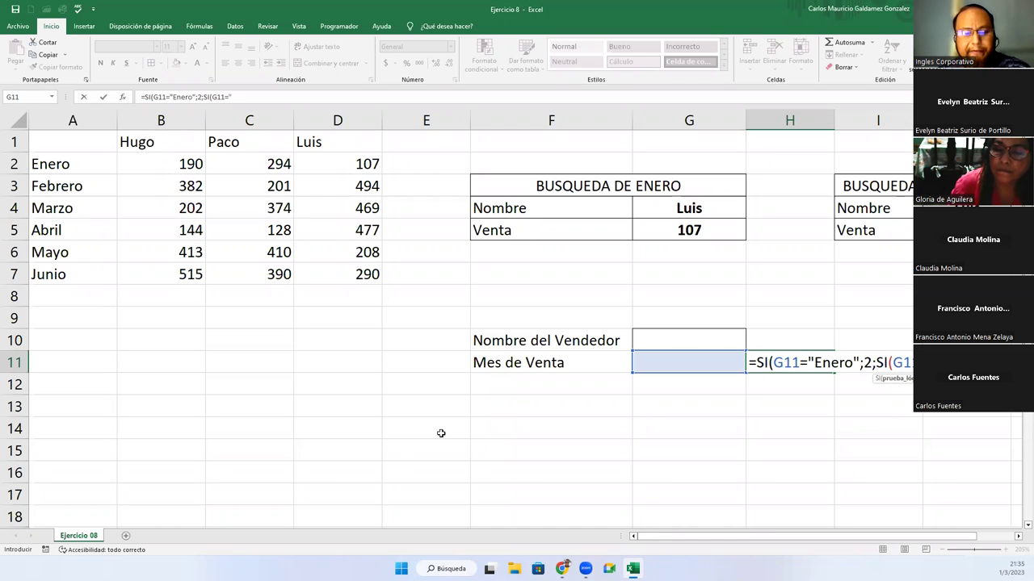
{"action": "type", "text": "=\"Febrero\";"}
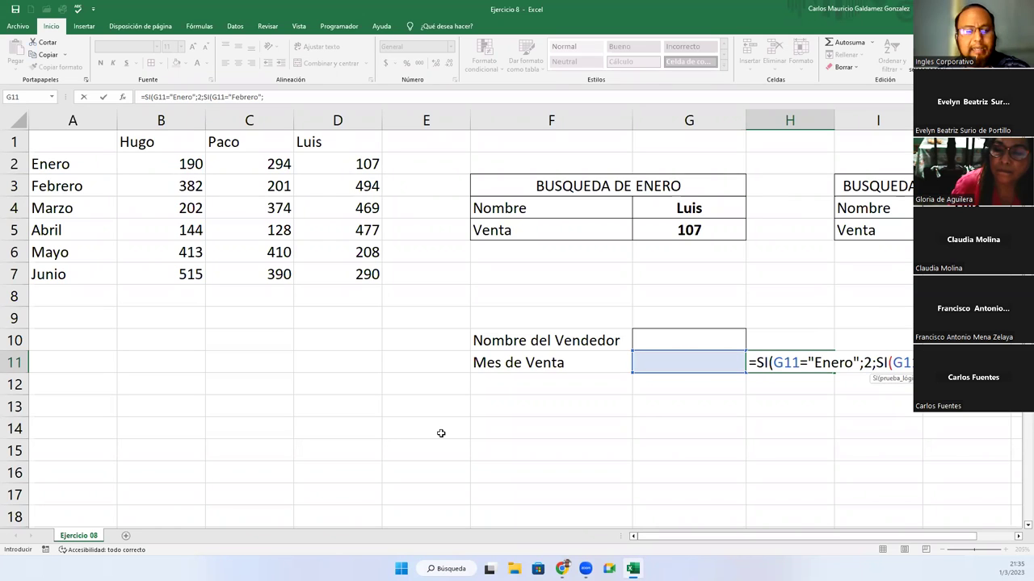
{"action": "type", "text": "3;"}
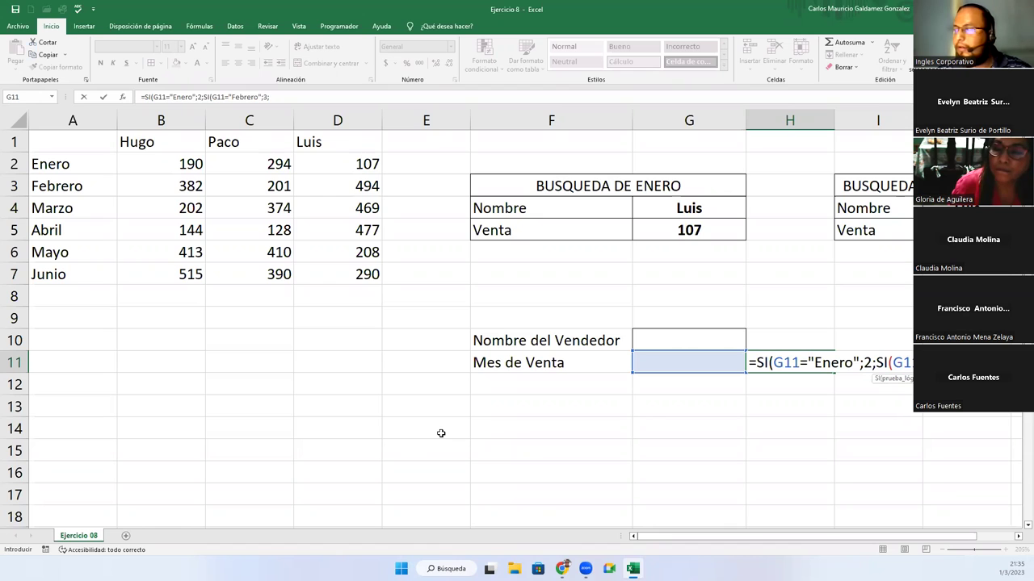
{"action": "type", "text": "SI("}
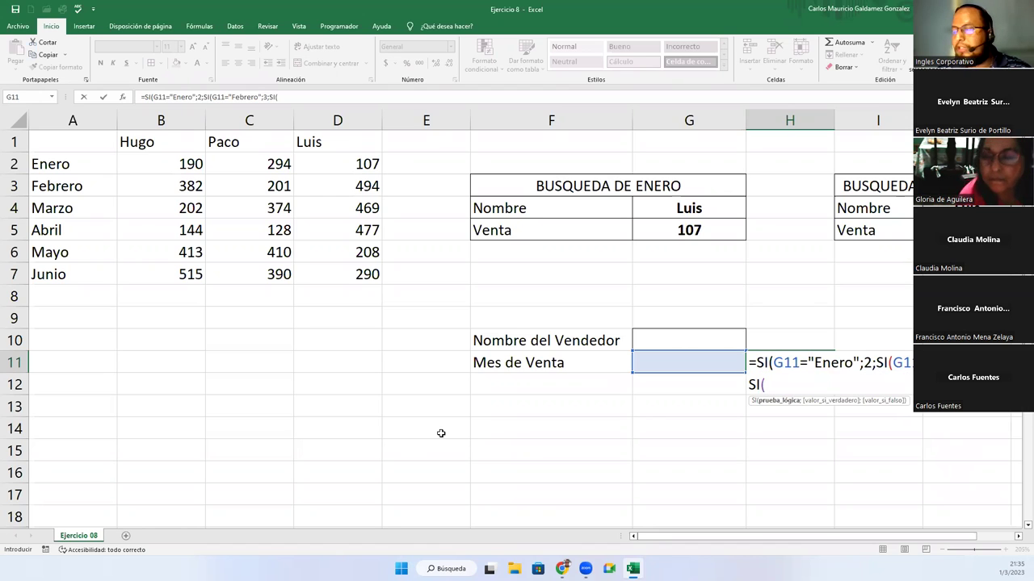
{"action": "type", "text": "G11"}
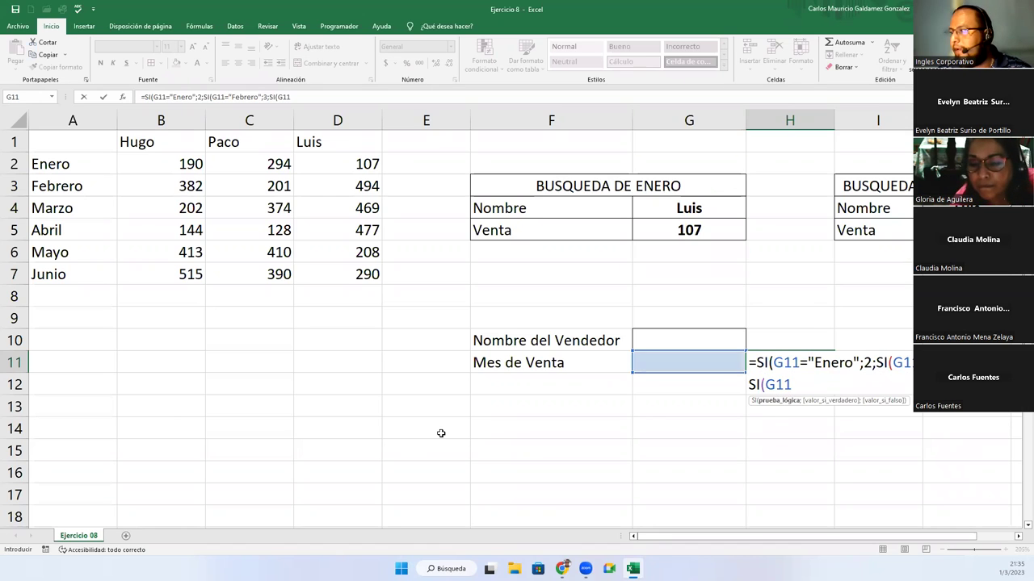
{"action": "type", "text": "=\""}
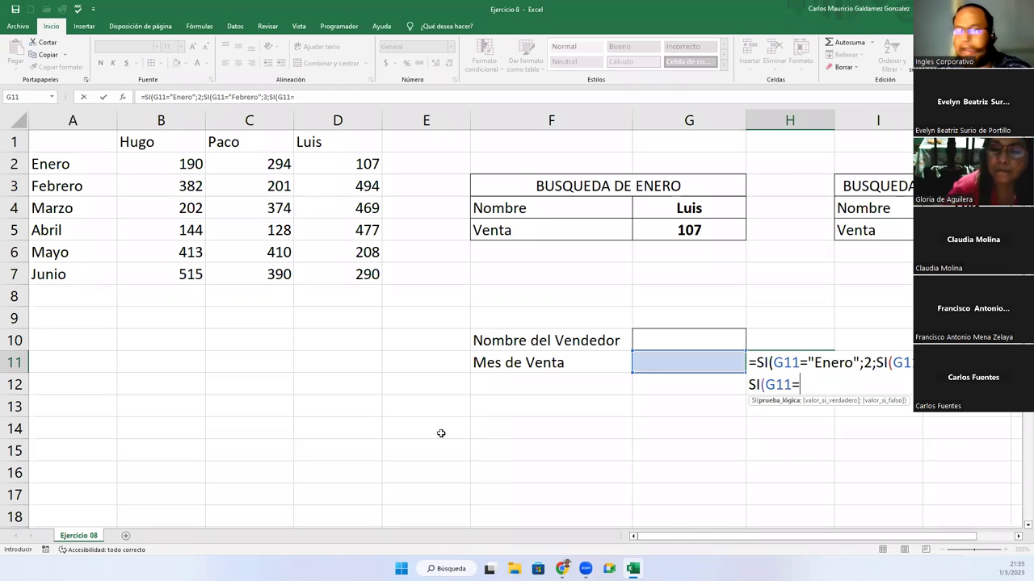
{"action": "type", "text": "Ma"}
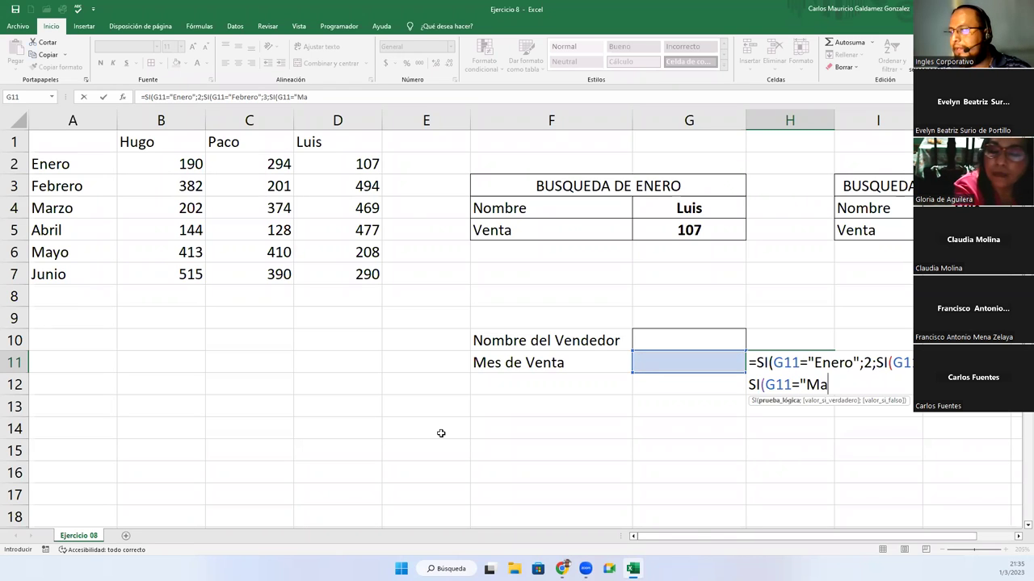
{"action": "type", "text": "rzo\""}
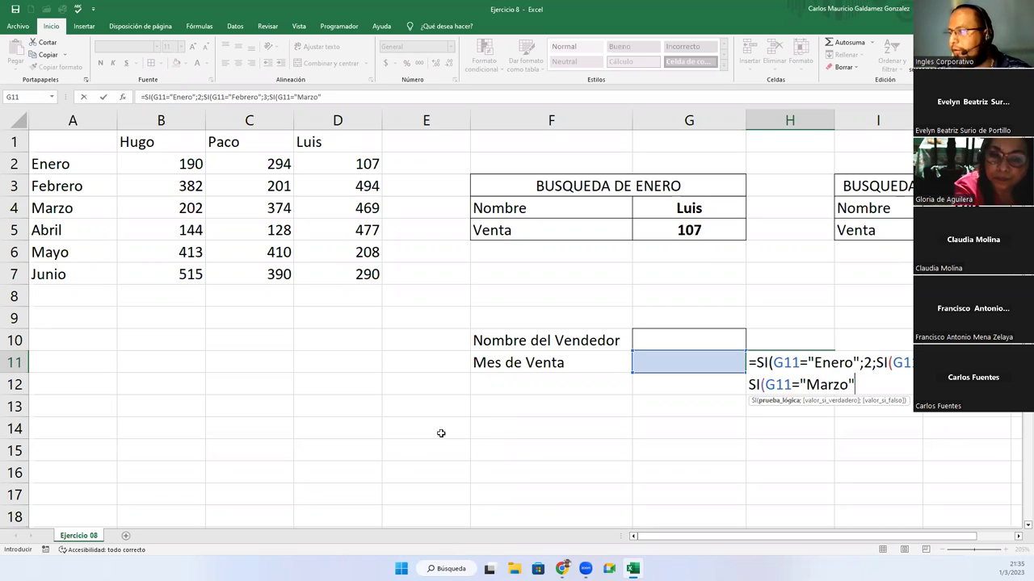
{"action": "type", "text": ";4;"}
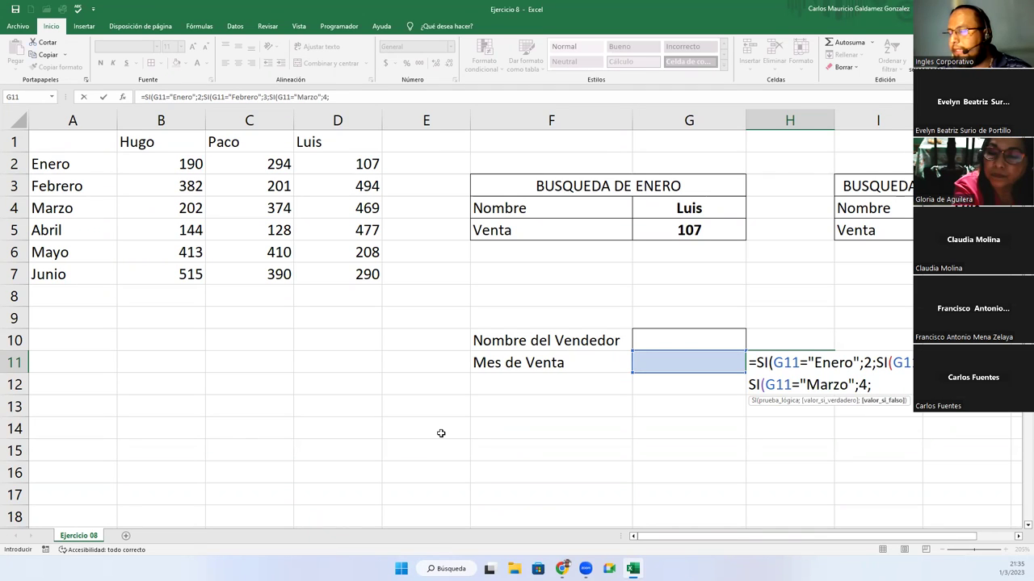
Complete the H11 formula with nested SI conditions on G11 returning 5 for "Abril", 6 for "Mayo" and 7 otherwise
{"action": "type", "text": "SI("}
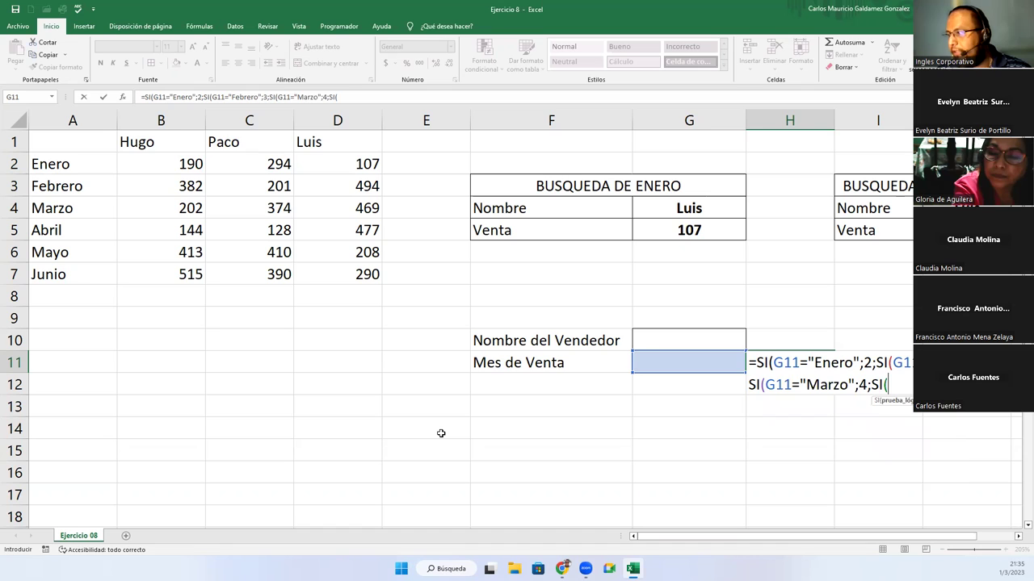
{"action": "type", "text": "G11=\"Abri"}
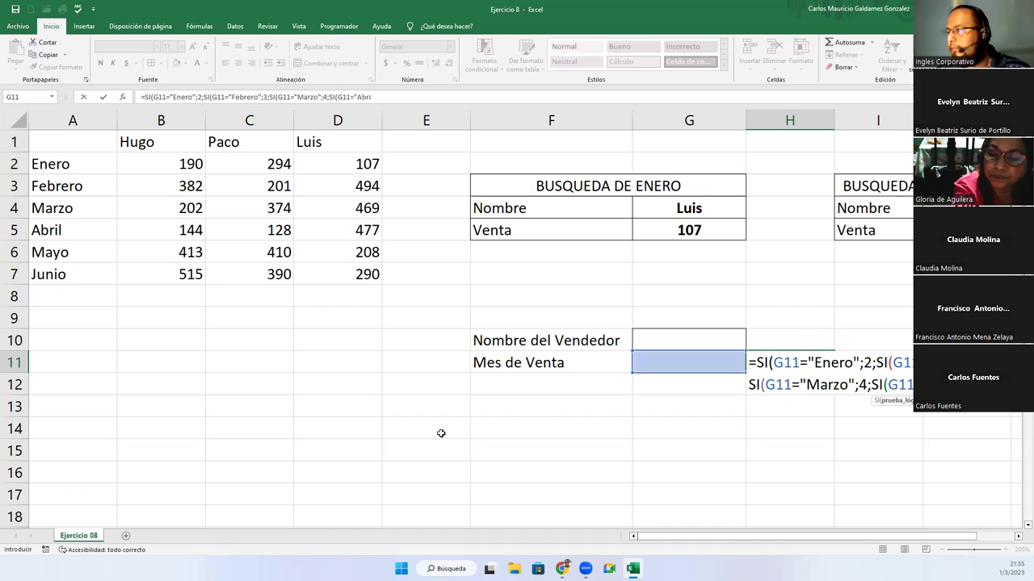
{"action": "type", "text": "l\";"}
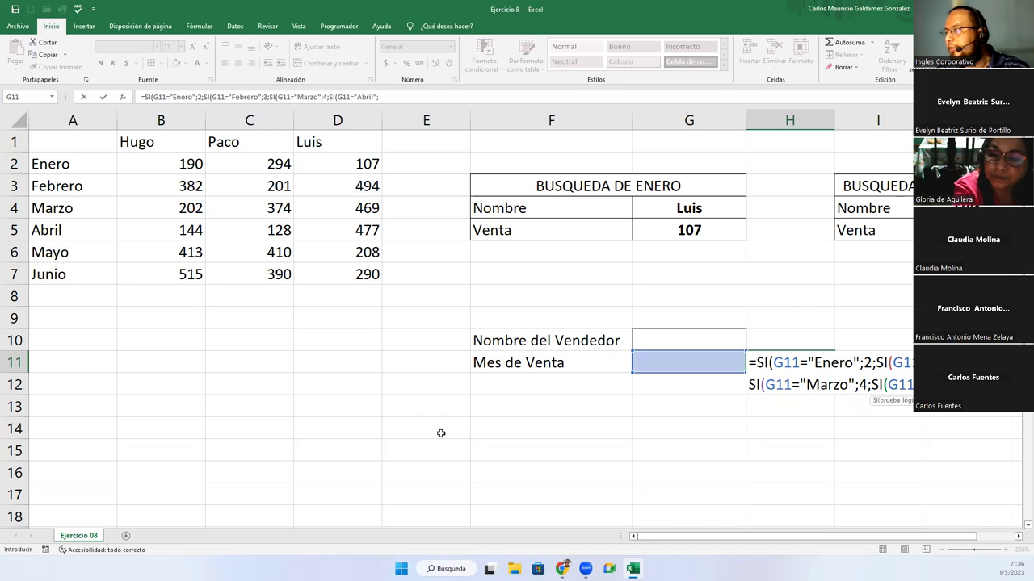
{"action": "type", "text": "5;SI("}
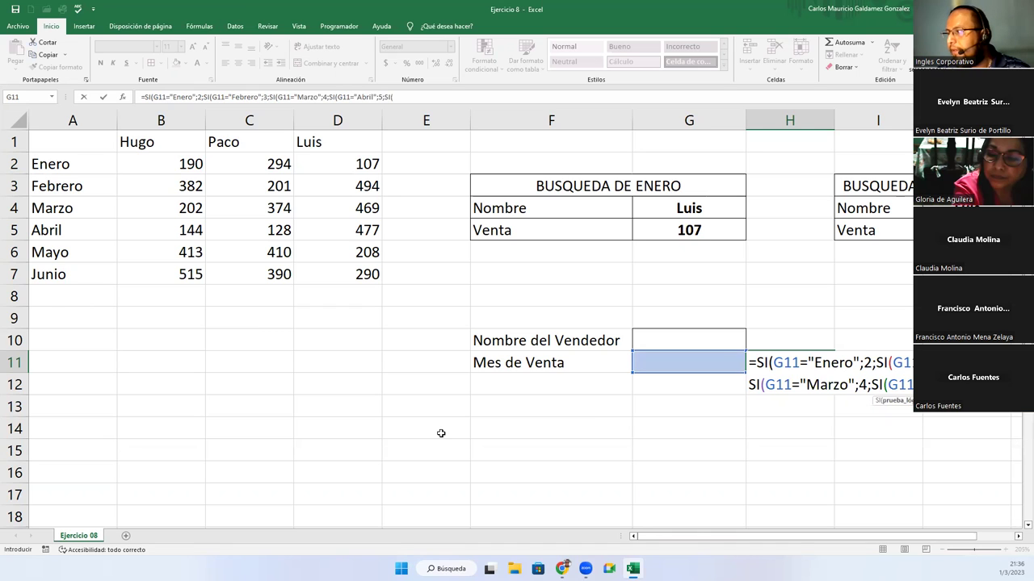
{"action": "type", "text": "G11="}
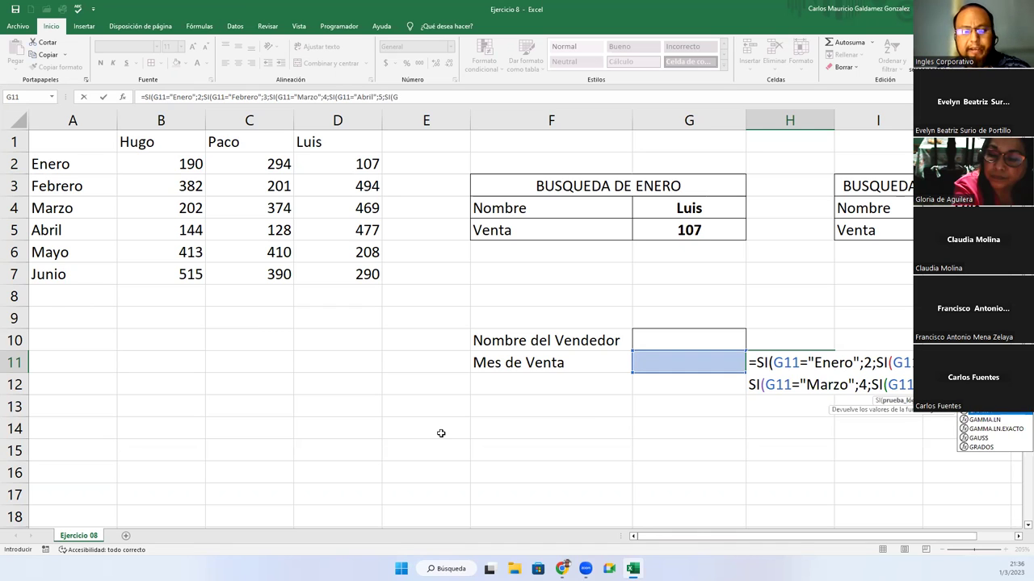
{"action": "type", "text": "\"Mayo\""}
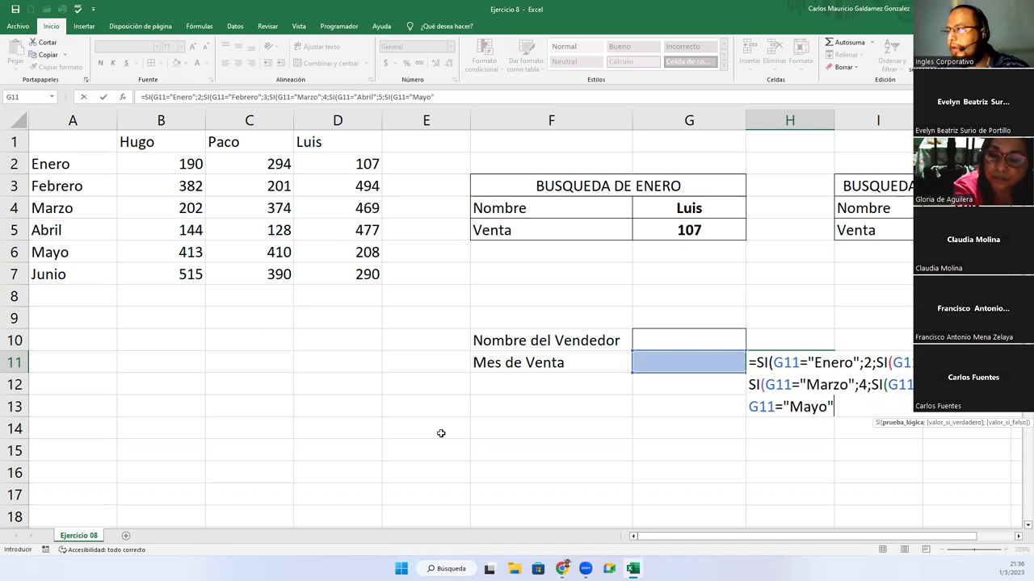
{"action": "type", "text": ";"}
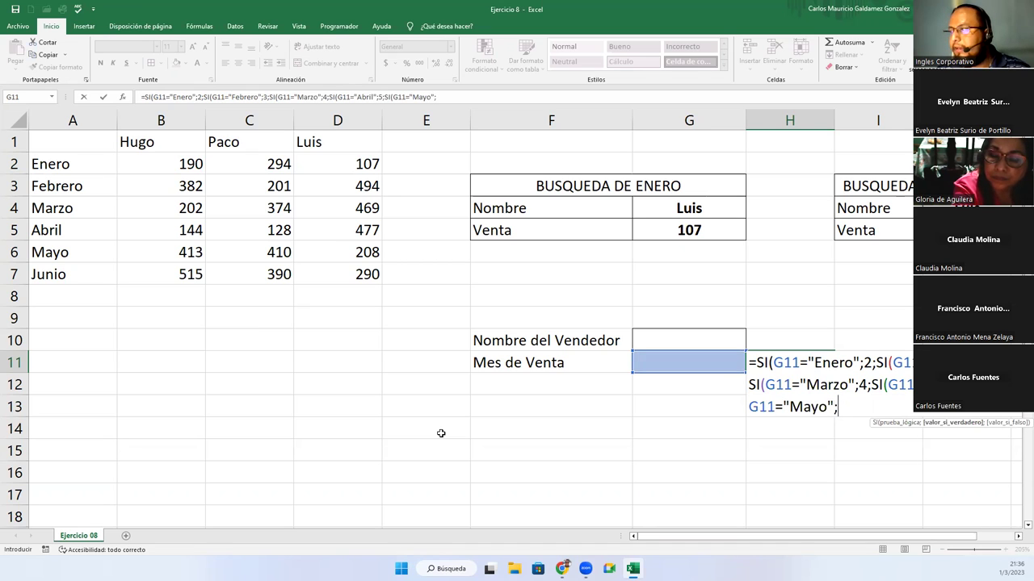
{"action": "type", "text": "6;7"}
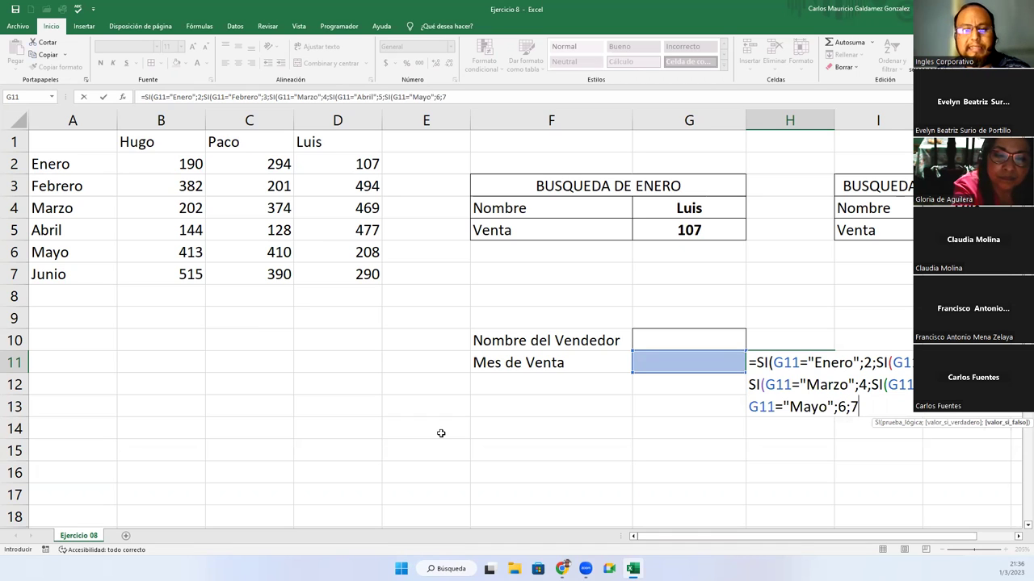
{"action": "type", "text": ")))"}
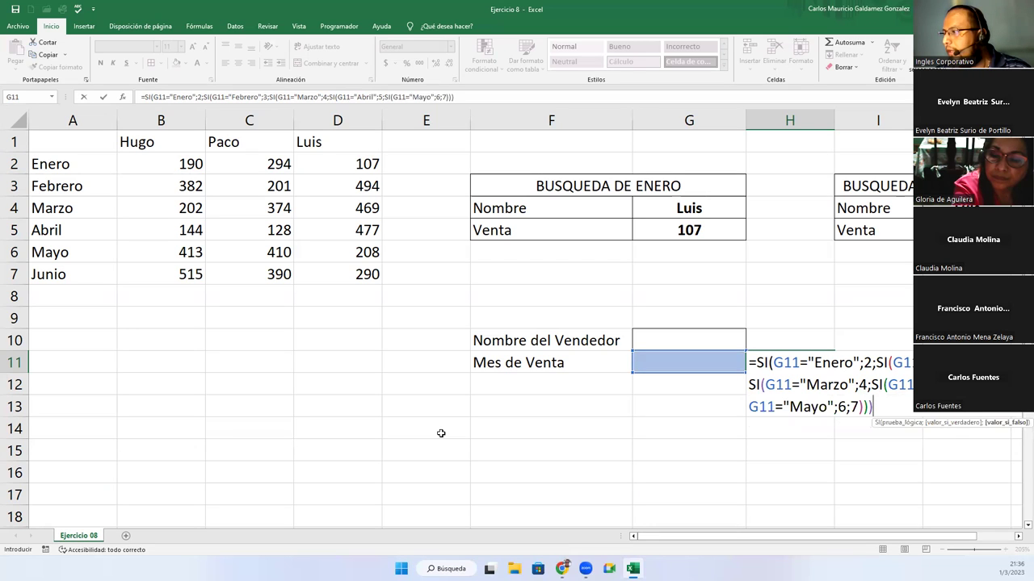
{"action": "type", "text": "))"}
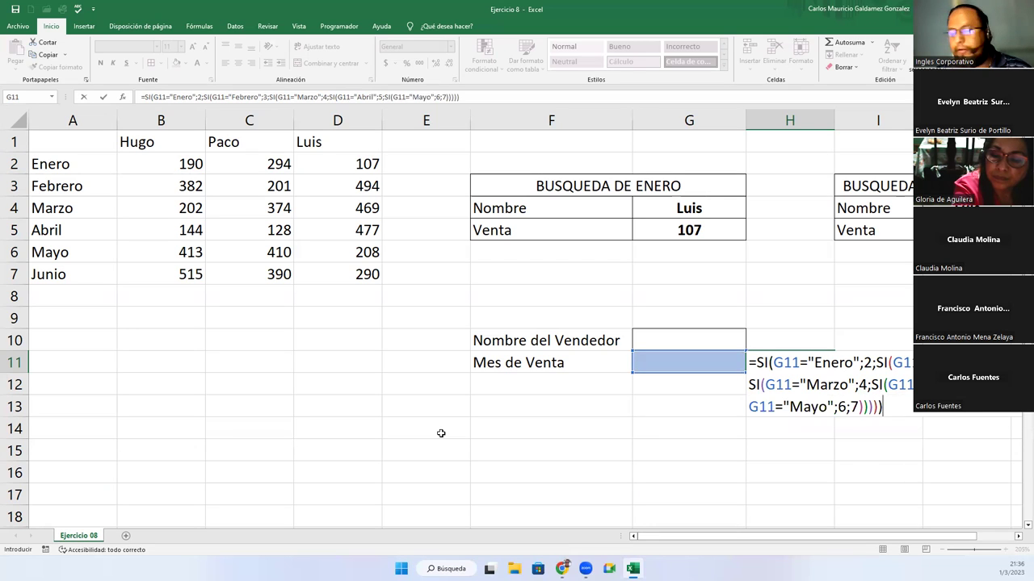
{"action": "key", "text": "Return"}
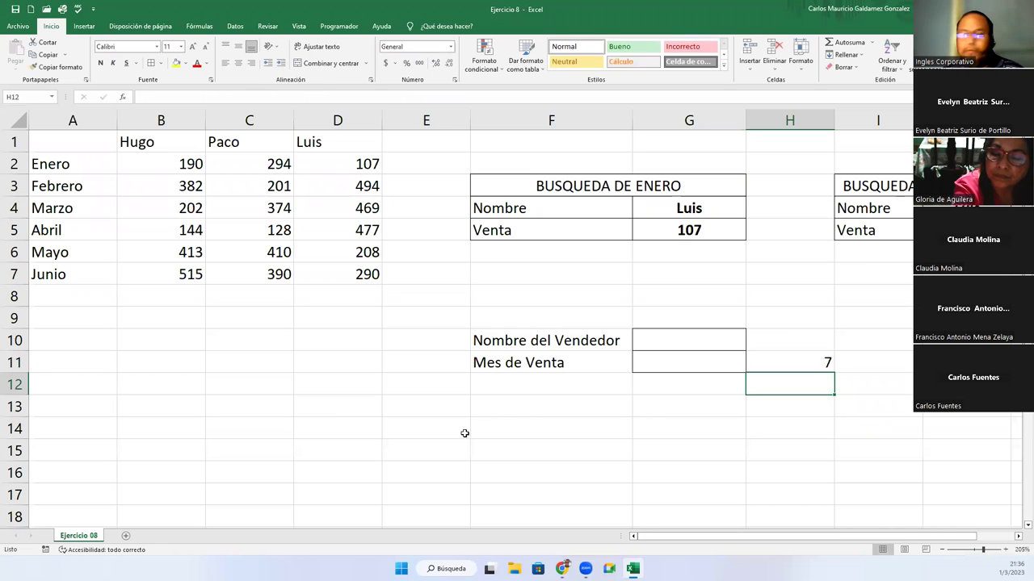
Choose Marzo as the Mes de Venta in G11 to test the month formula
{"action": "left_click", "coordinate": [678, 363]}
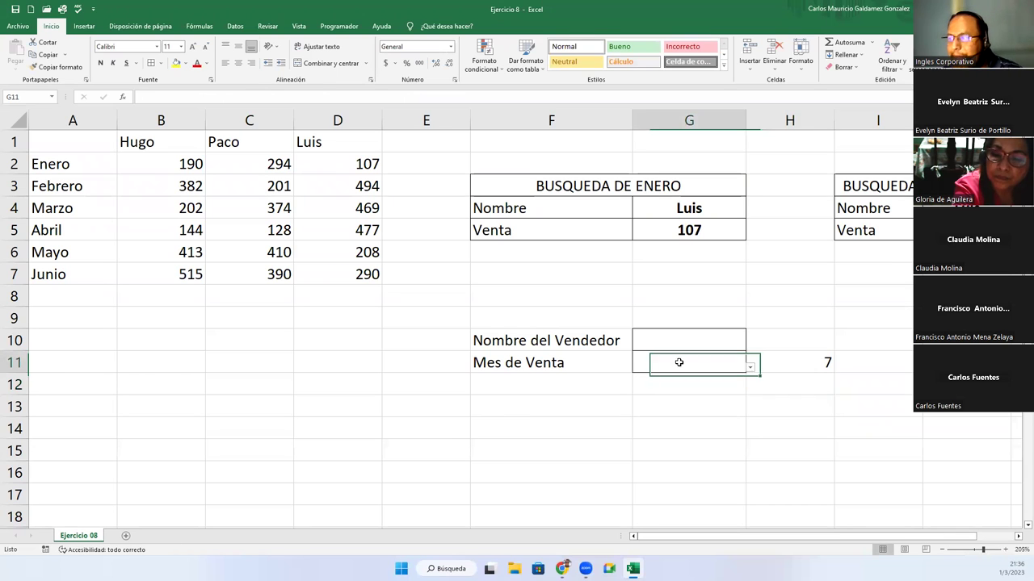
{"action": "left_click", "coordinate": [768, 362]}
{"action": "left_click", "coordinate": [731, 364]}
{"action": "left_click", "coordinate": [750, 367]}
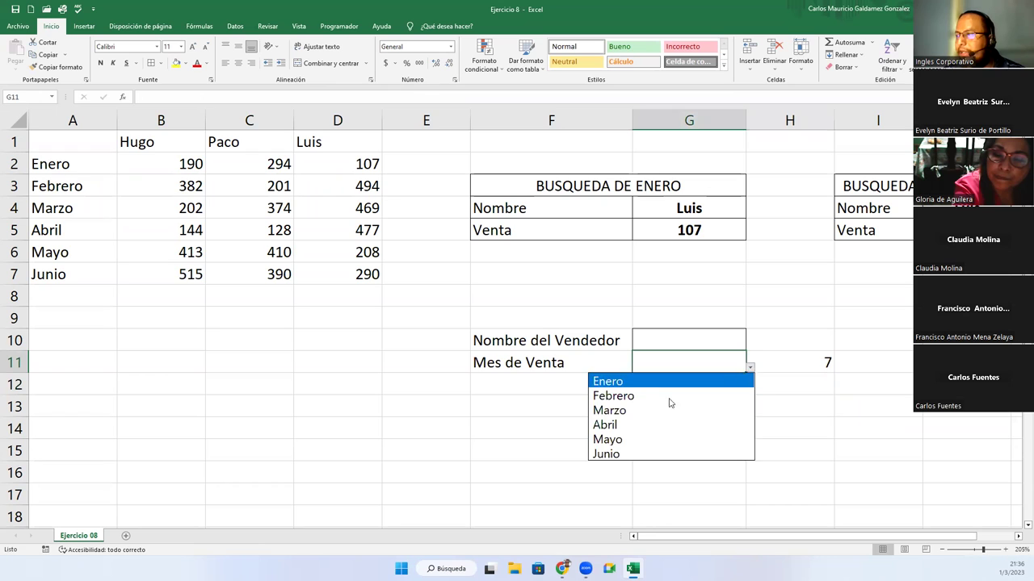
{"action": "left_click", "coordinate": [658, 412]}
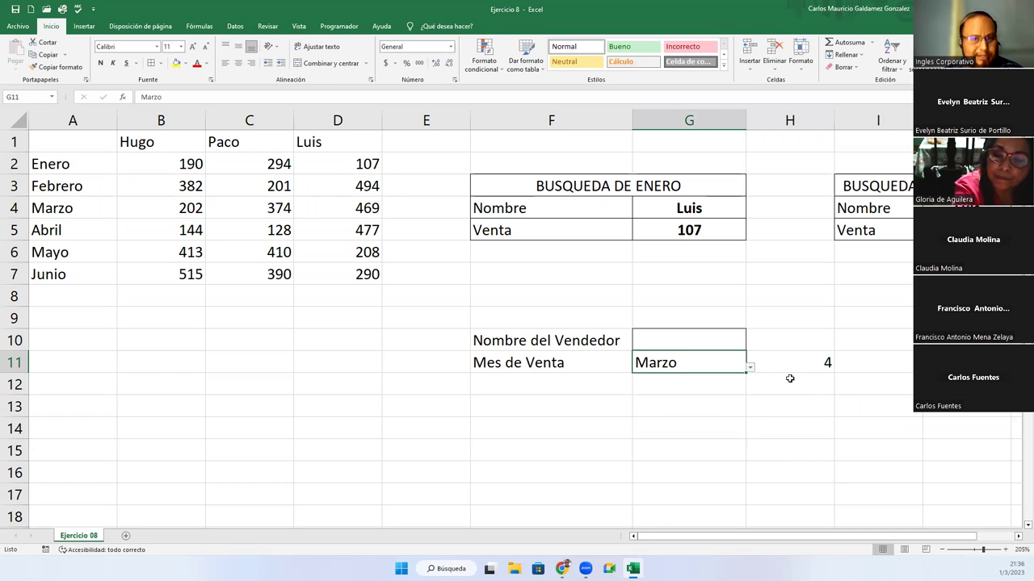
Set the font colour of the helper cell H11 to white to hide its number
{"action": "left_click", "coordinate": [795, 372]}
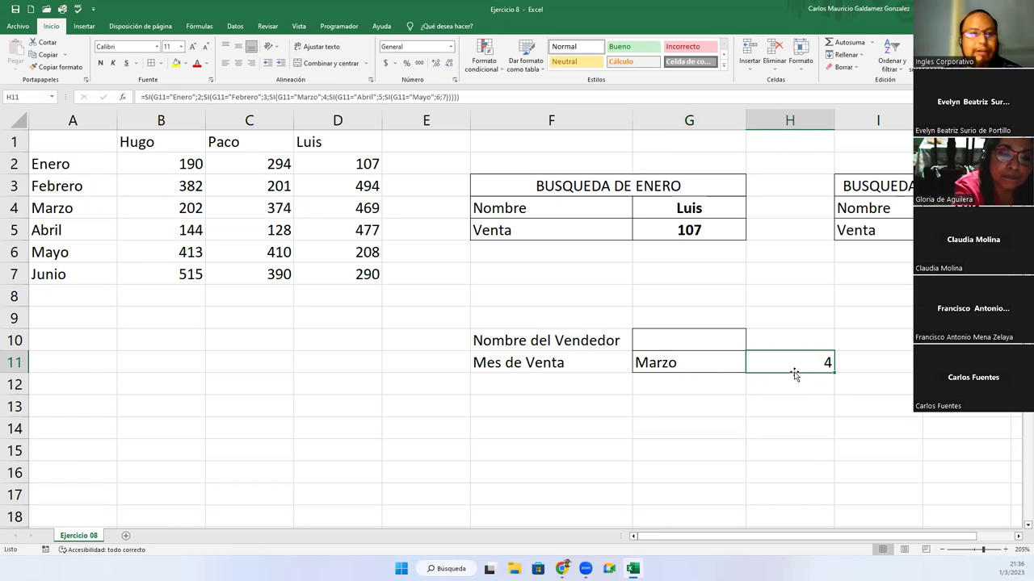
{"action": "left_click", "coordinate": [206, 65]}
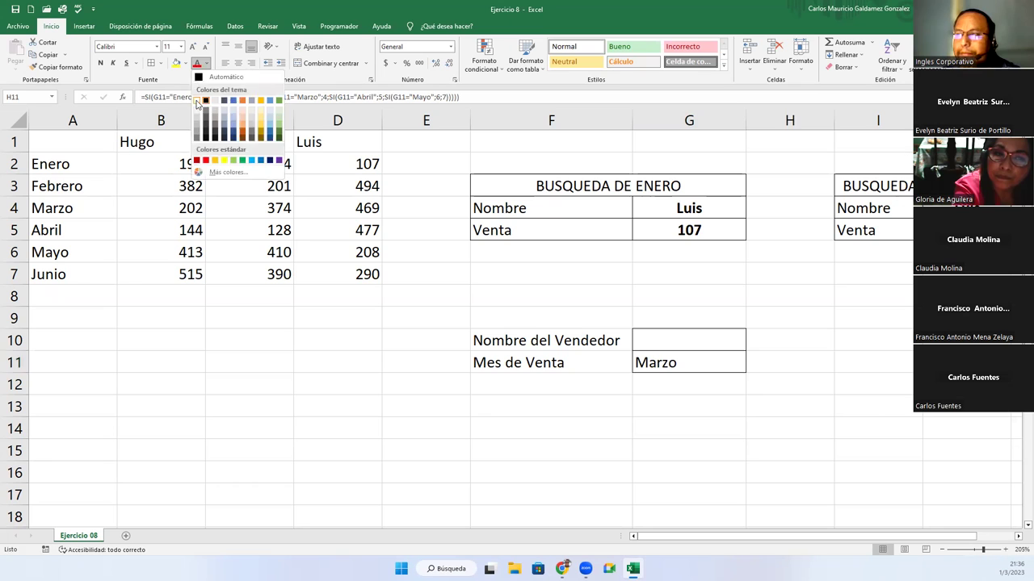
{"action": "left_click", "coordinate": [205, 100]}
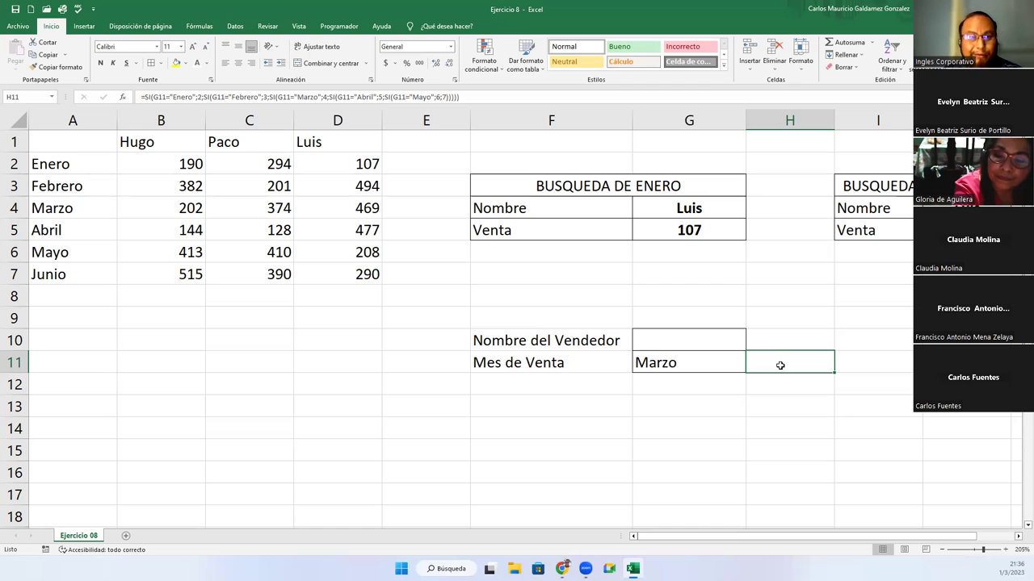
{"action": "left_click", "coordinate": [703, 384]}
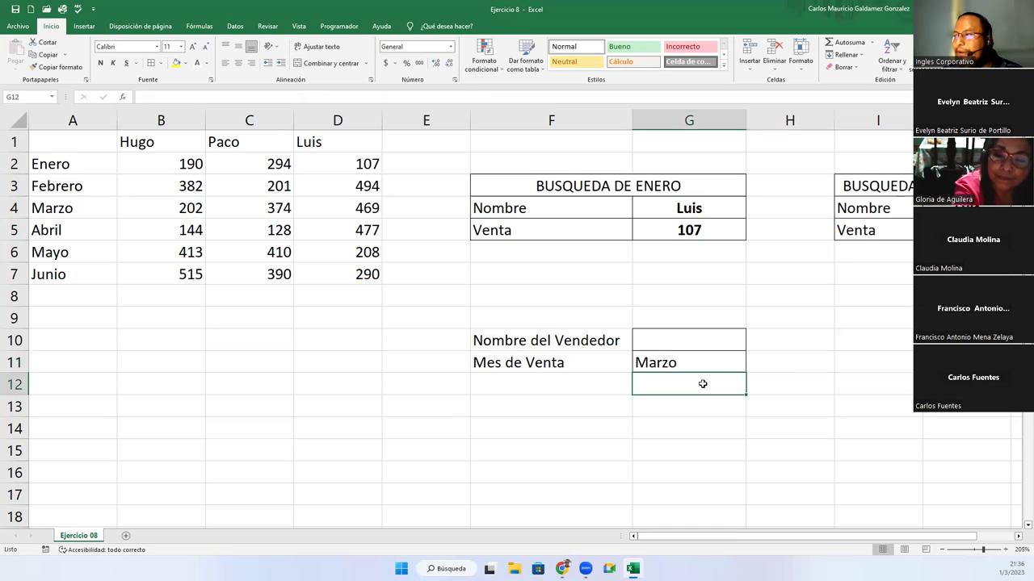
Label cell F12, below Mes de Venta, as "Venta del mes"
{"action": "left_click", "coordinate": [590, 386]}
{"action": "type", "text": "Venta "}
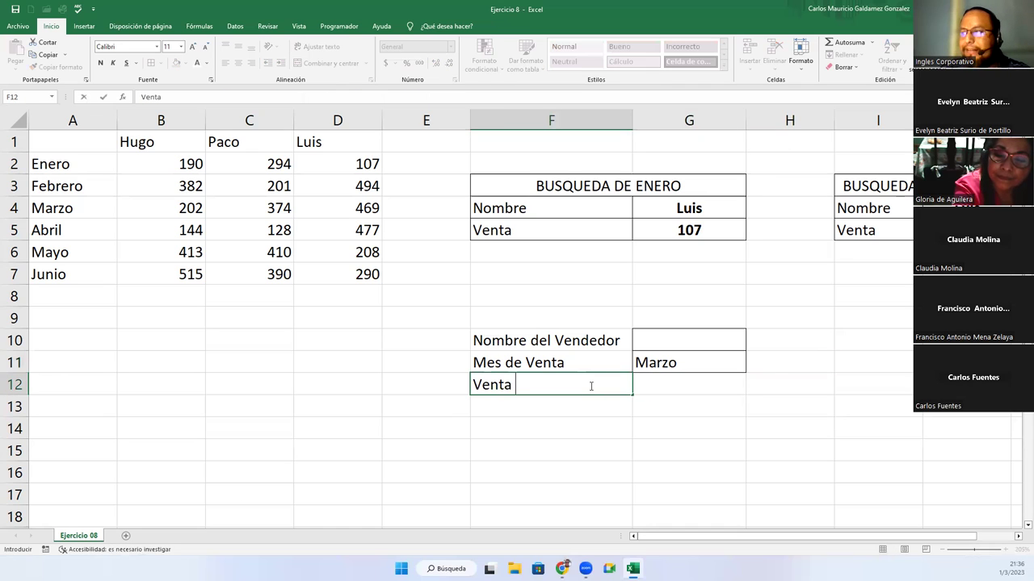
{"action": "type", "text": "del"}
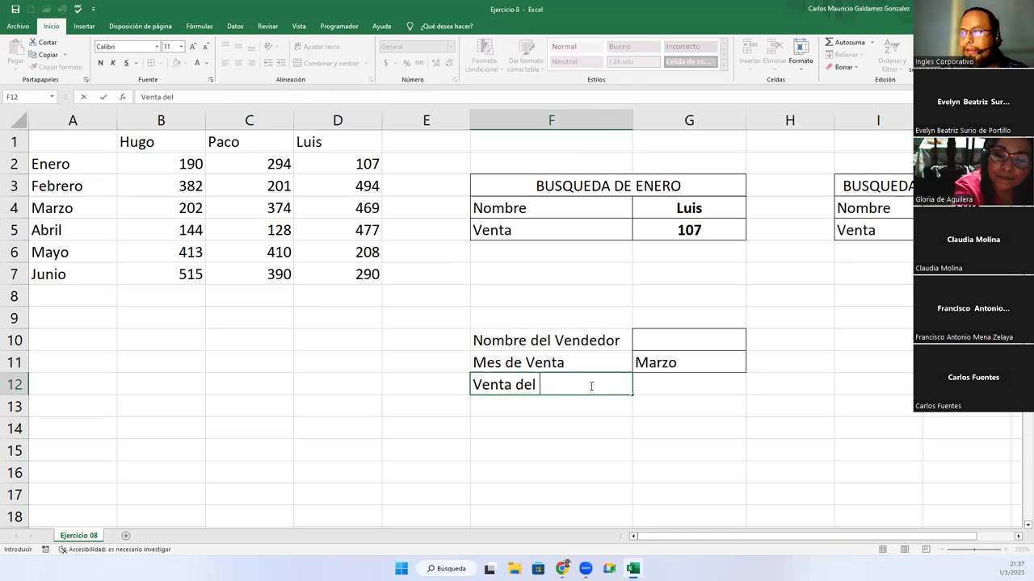
{"action": "type", "text": " mes"}
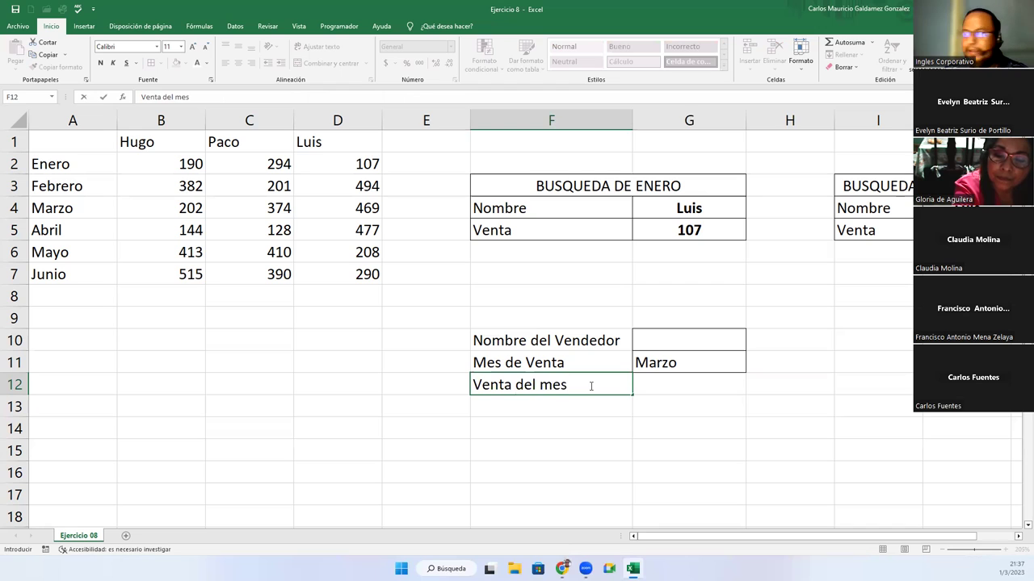
{"action": "key", "text": "Tab"}
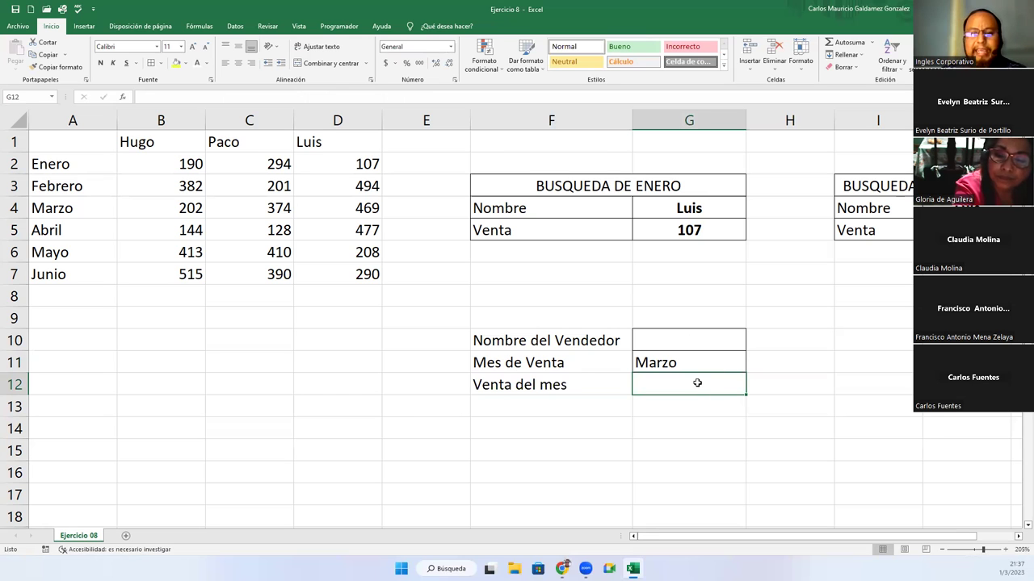
Start a BUSCARH formula in G12 with G10 as the lookup value and B1:D7 as the table range
{"action": "type", "text": "=busc"}
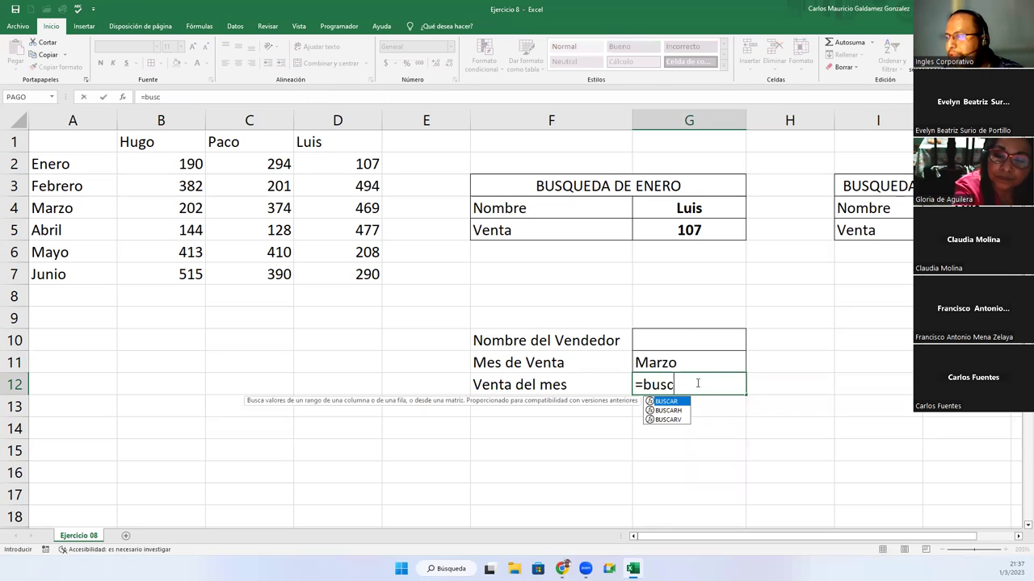
{"action": "key", "text": "Tab"}
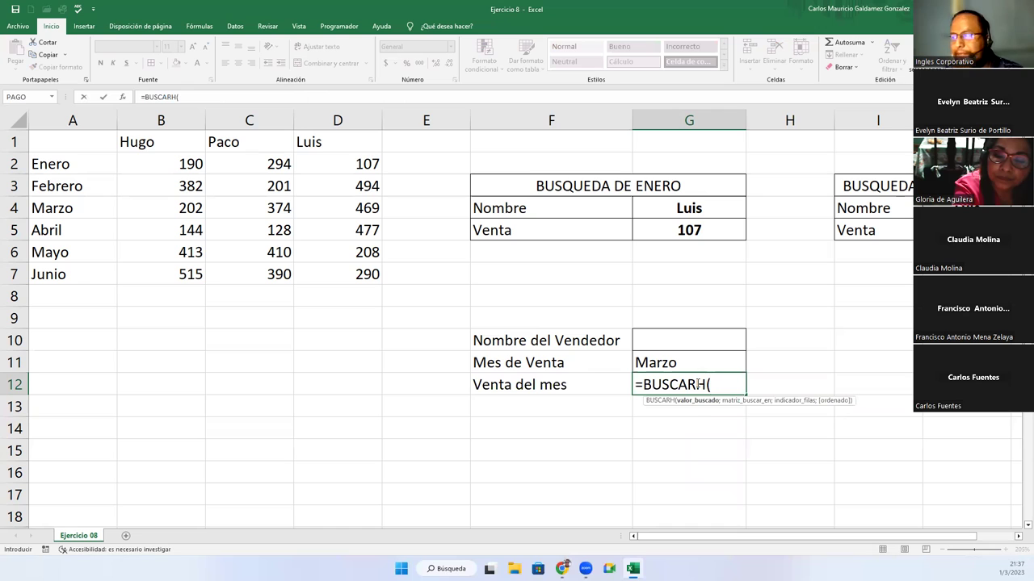
{"action": "left_click", "coordinate": [698, 384]}
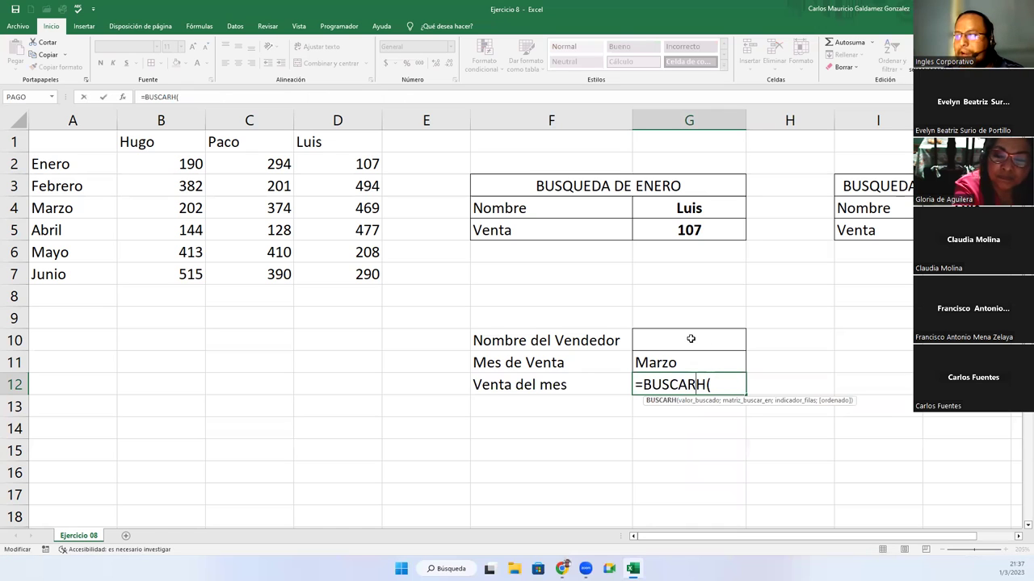
{"action": "left_click", "coordinate": [691, 338]}
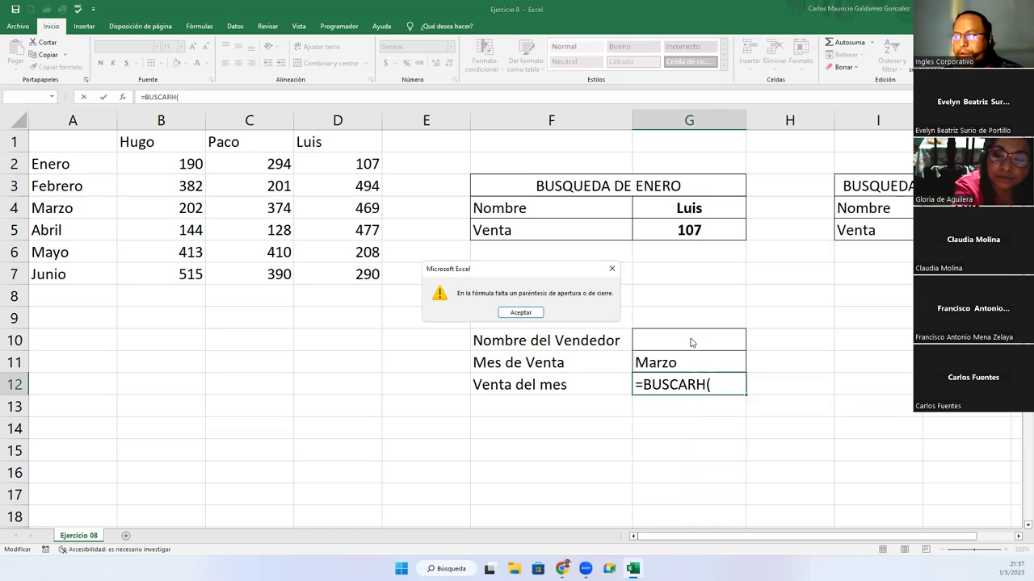
{"action": "left_click", "coordinate": [539, 313]}
{"action": "left_click", "coordinate": [671, 341]}
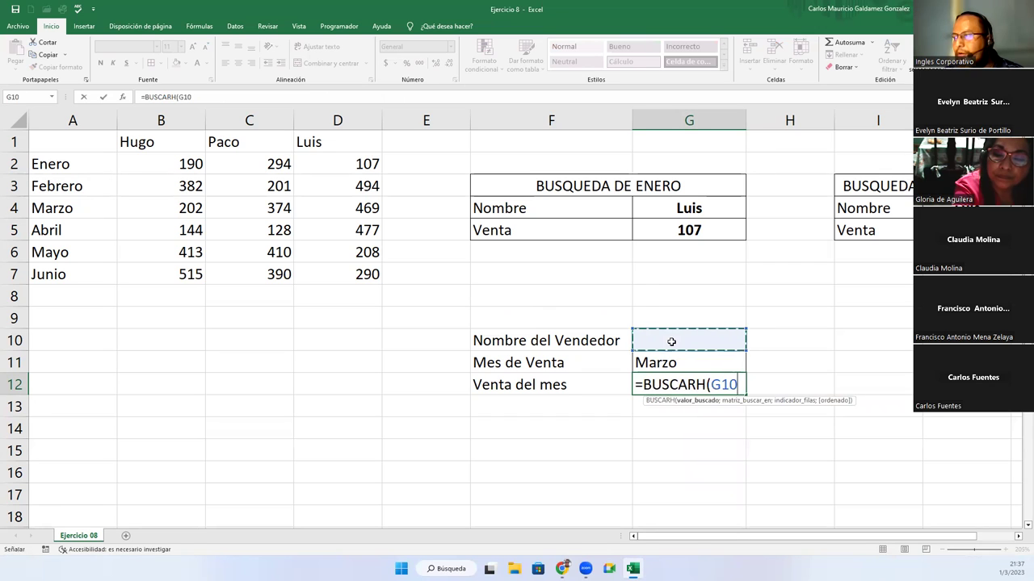
{"action": "type", "text": ";"}
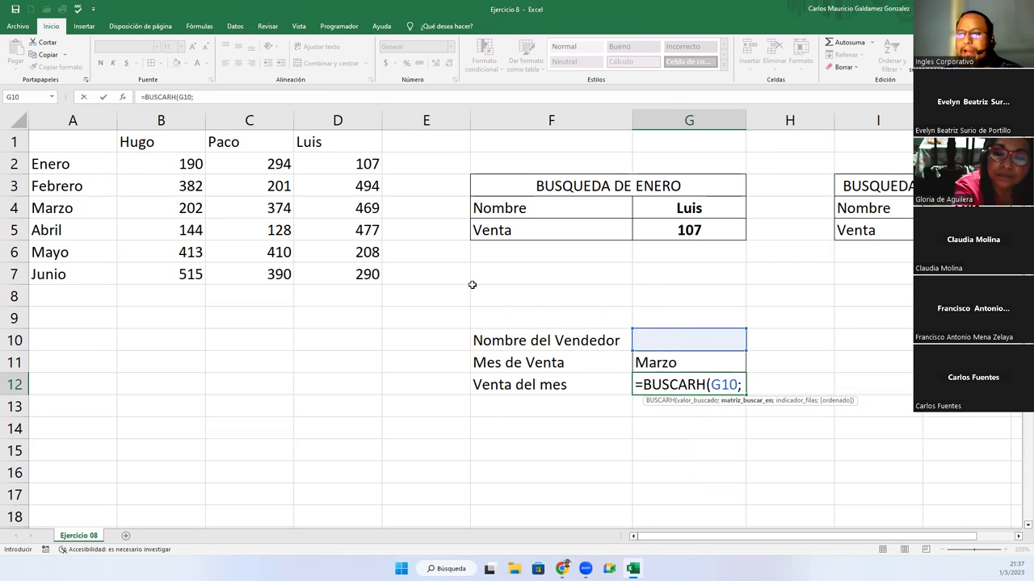
{"action": "left_click_drag", "start_coordinate": [174, 134], "coordinate": [340, 277]}
{"action": "type", "text": ";"}
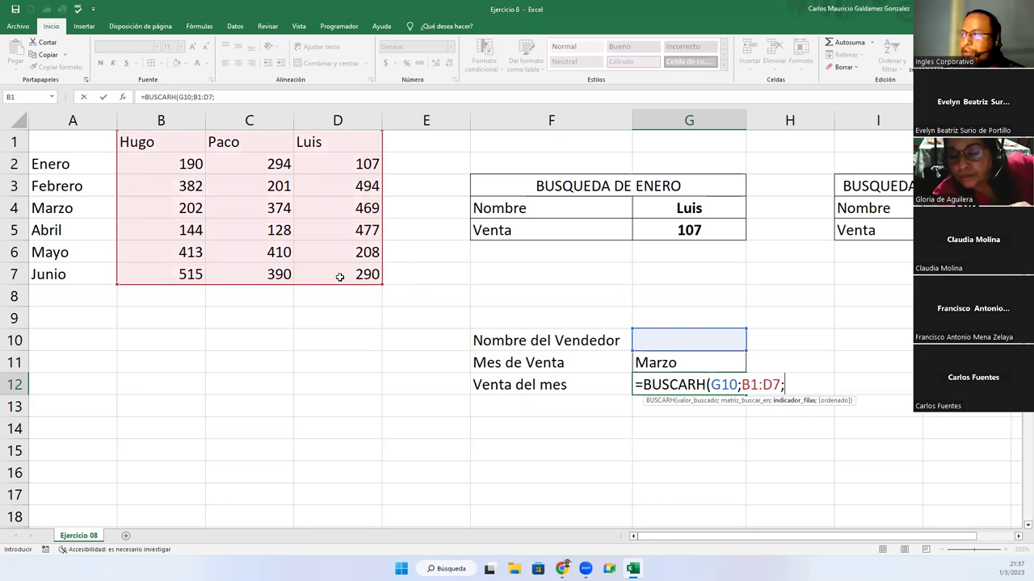
Complete the G12 BUSCARH formula with H11 as the row index and FALSO for an exact match
{"action": "left_click", "coordinate": [768, 363]}
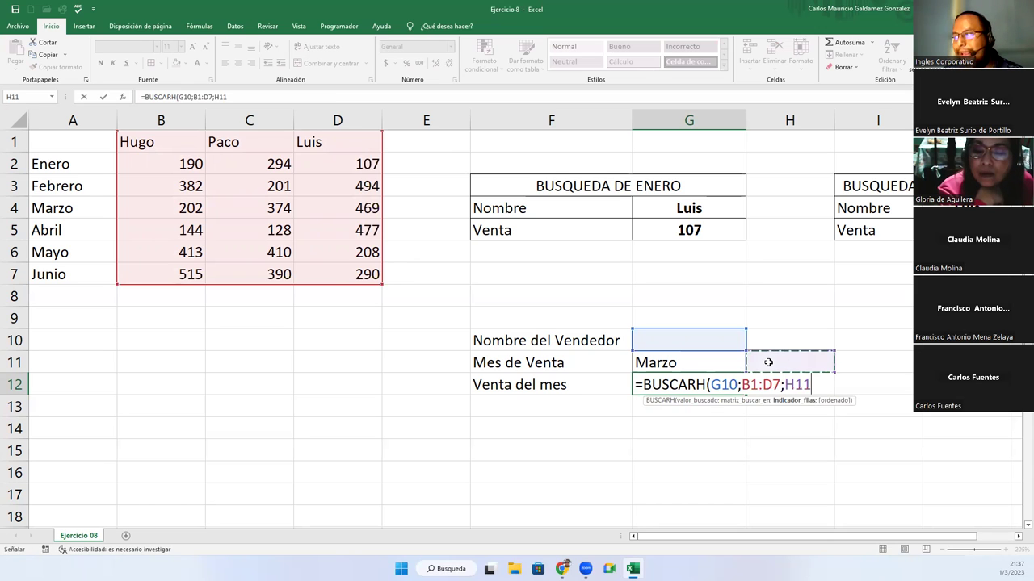
{"action": "type", "text": ";"}
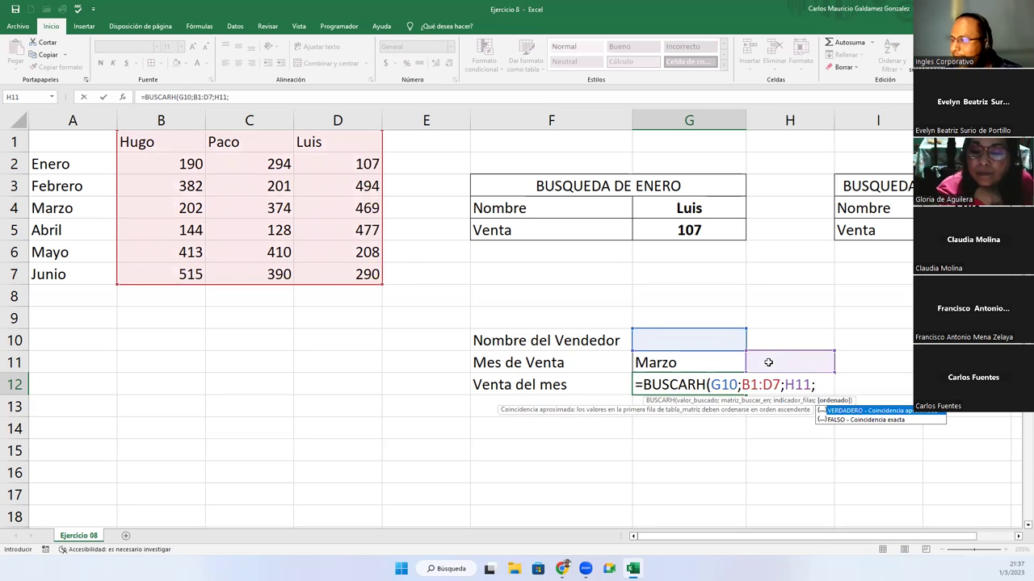
{"action": "key", "text": "Down"}
{"action": "key", "text": "Tab"}
{"action": "type", "text": ")"}
{"action": "key", "text": "Return"}
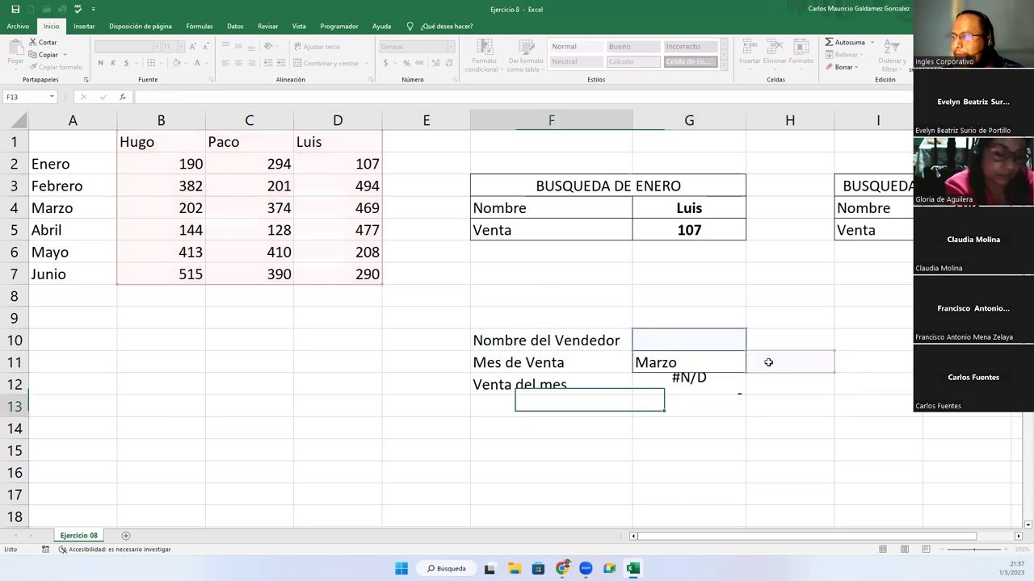
Choose the column B seller in G10 and highlight column B with row 4 to check the returned sale
{"action": "key", "text": "Down"}
{"action": "key", "text": "Down"}
{"action": "key", "text": "Down"}
{"action": "key", "text": "Up"}
{"action": "key", "text": "Up"}
{"action": "key", "text": "Up"}
{"action": "key", "text": "Up"}
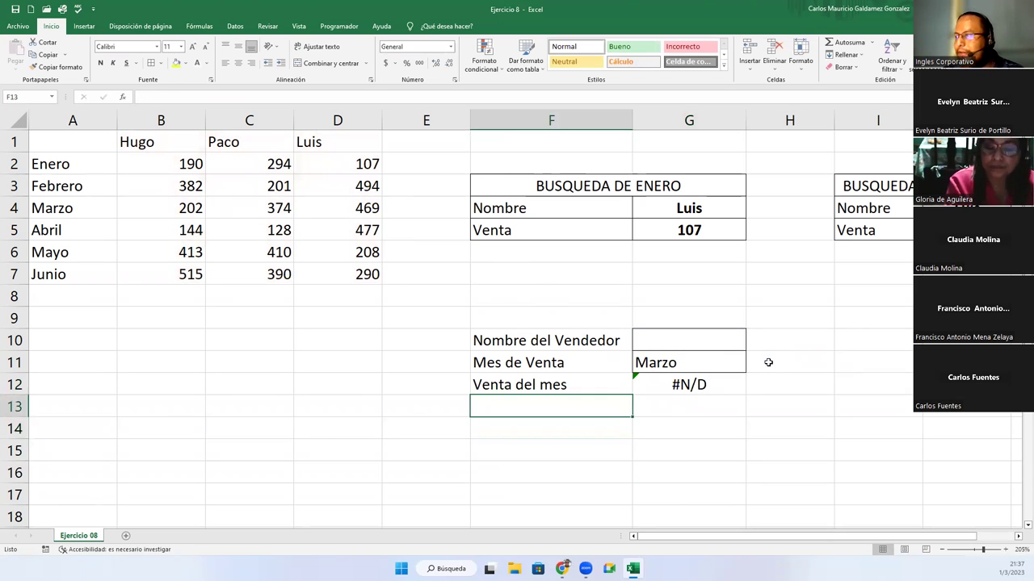
{"action": "key", "text": "Right"}
{"action": "key", "text": "Up"}
{"action": "key", "text": "Up"}
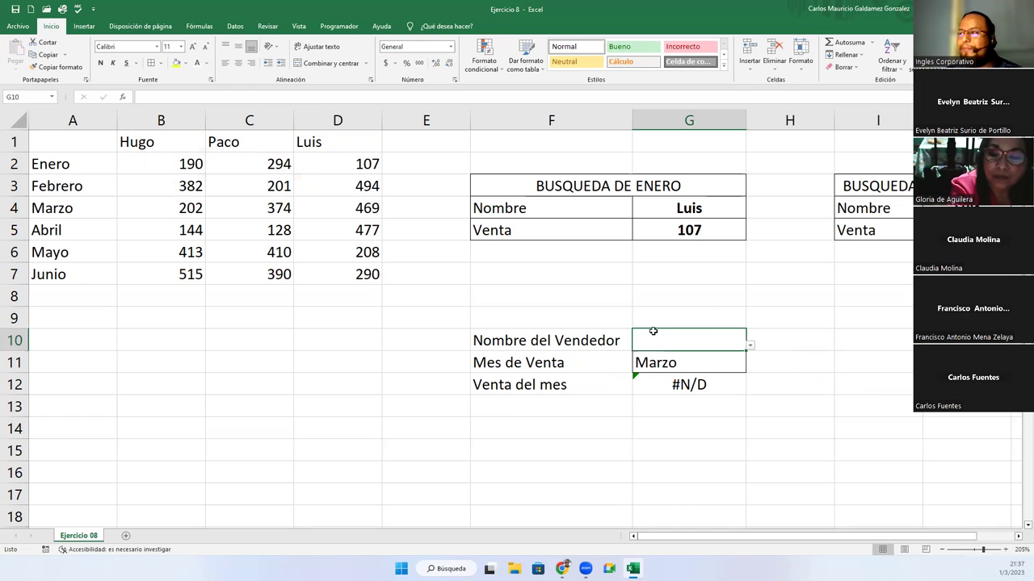
{"action": "left_click", "coordinate": [750, 345]}
{"action": "left_click", "coordinate": [704, 361]}
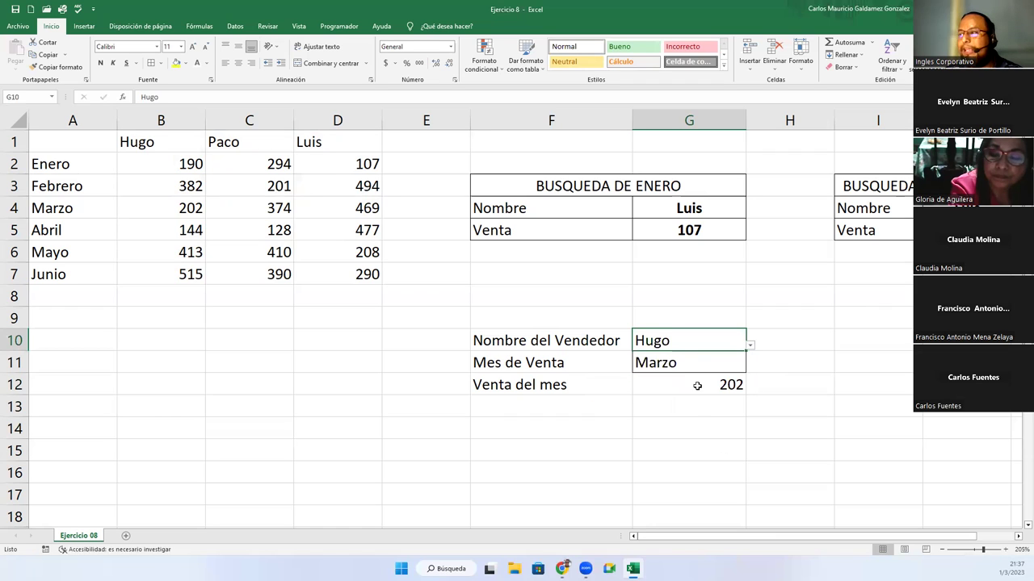
{"action": "left_click", "coordinate": [159, 120]}
{"action": "left_click", "coordinate": [14, 207], "text": "ctrl"}
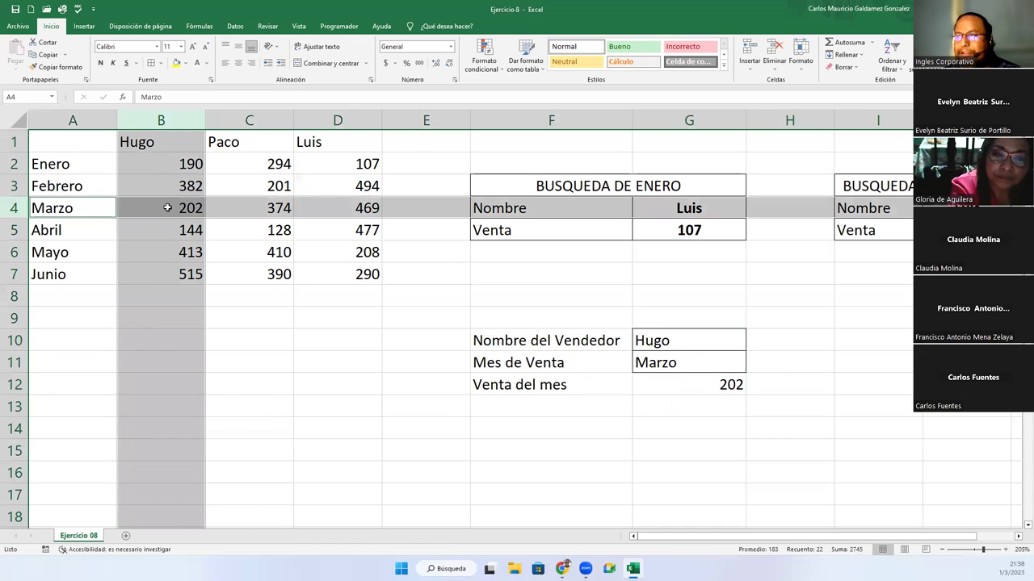
Make the seller, month and sale cells G10:G12 bold and centre their contents
{"action": "left_click", "coordinate": [667, 384]}
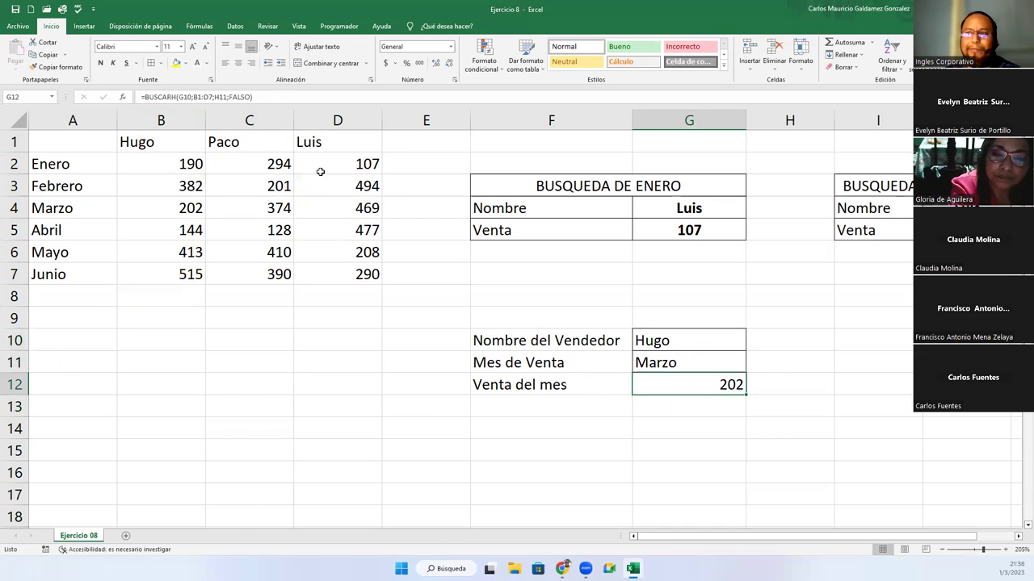
{"action": "left_click", "coordinate": [100, 62]}
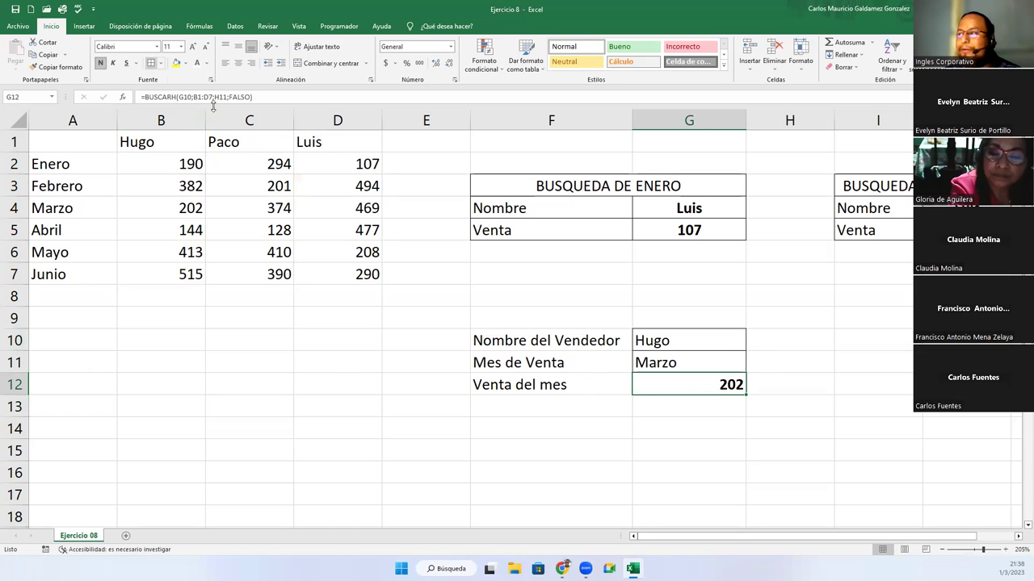
{"action": "left_click_drag", "start_coordinate": [688, 340], "coordinate": [686, 360]}
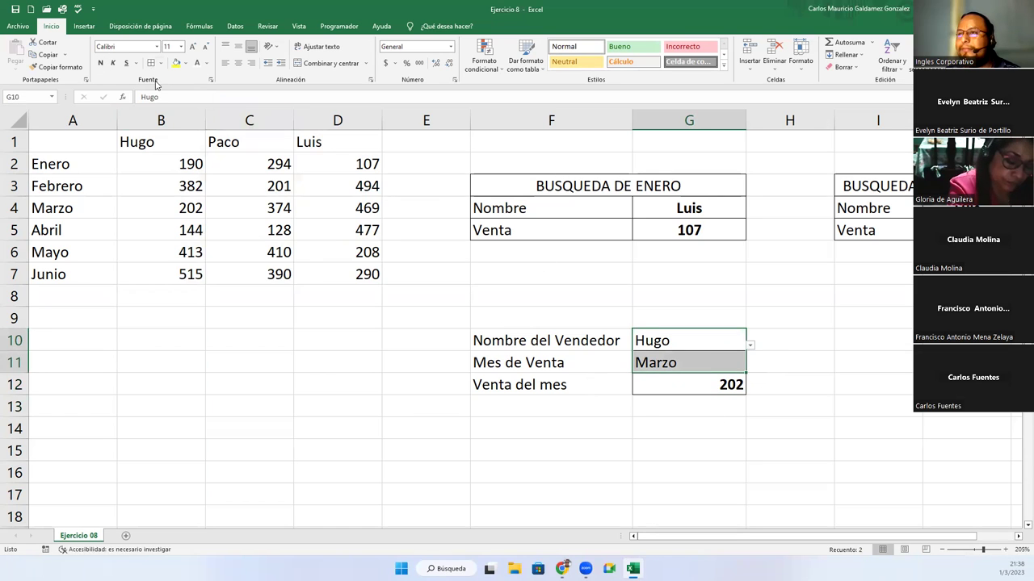
{"action": "left_click", "coordinate": [101, 62]}
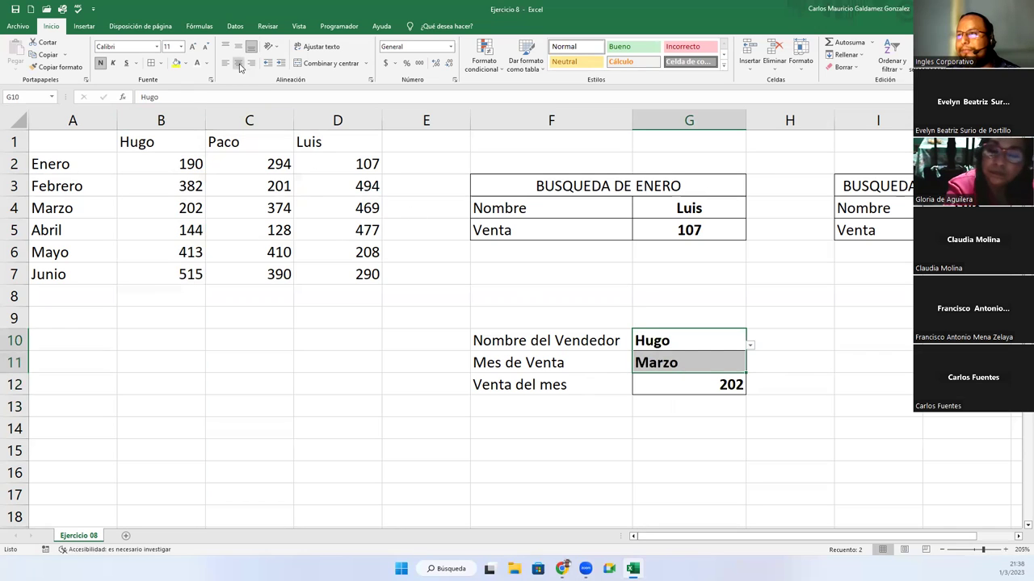
{"action": "left_click", "coordinate": [238, 63]}
{"action": "left_click", "coordinate": [658, 389]}
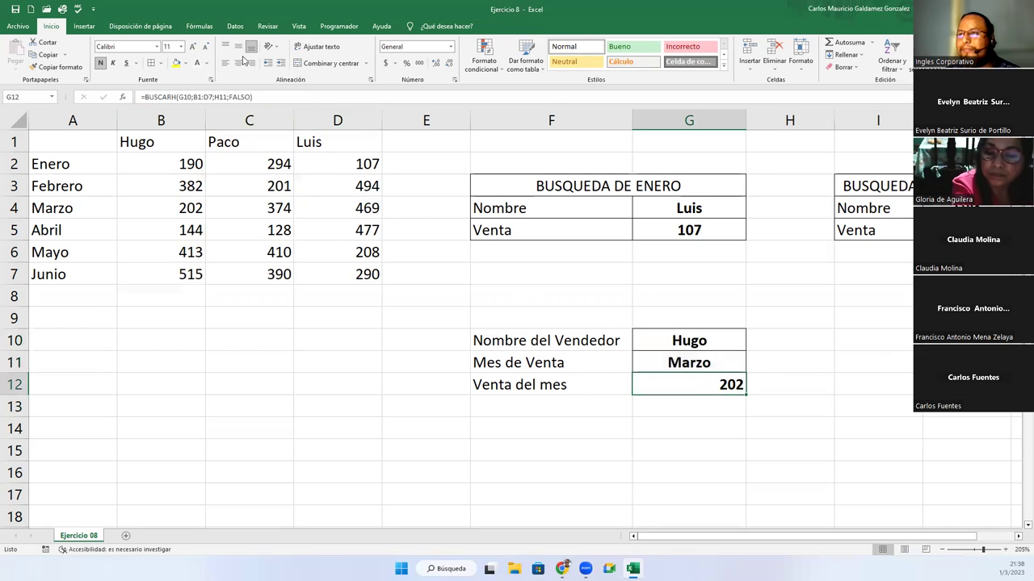
{"action": "left_click", "coordinate": [242, 63]}
Merge and centre F9:G9 above the search fields and enter the title "BUSQUEDA DINAMICA"
{"action": "left_click_drag", "start_coordinate": [546, 327], "coordinate": [663, 320]}
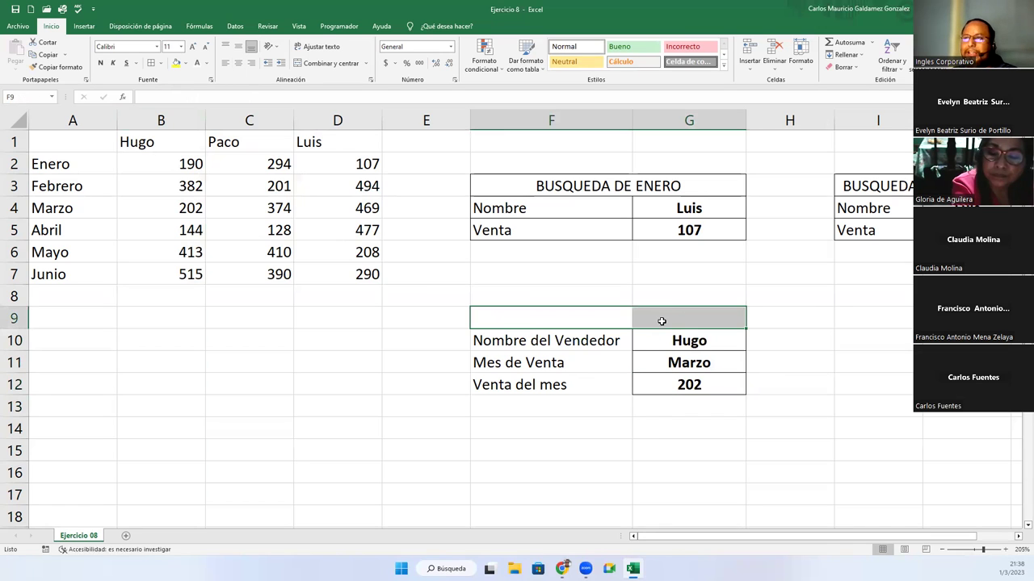
{"action": "left_click", "coordinate": [313, 63]}
{"action": "type", "text": "BUSQUE"}
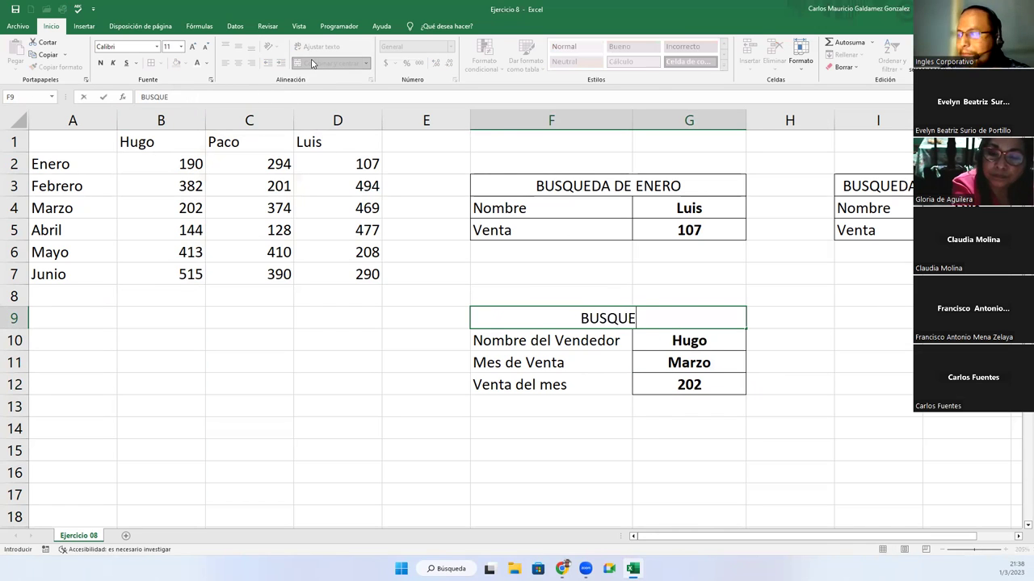
{"action": "type", "text": "DA DINAMICA"}
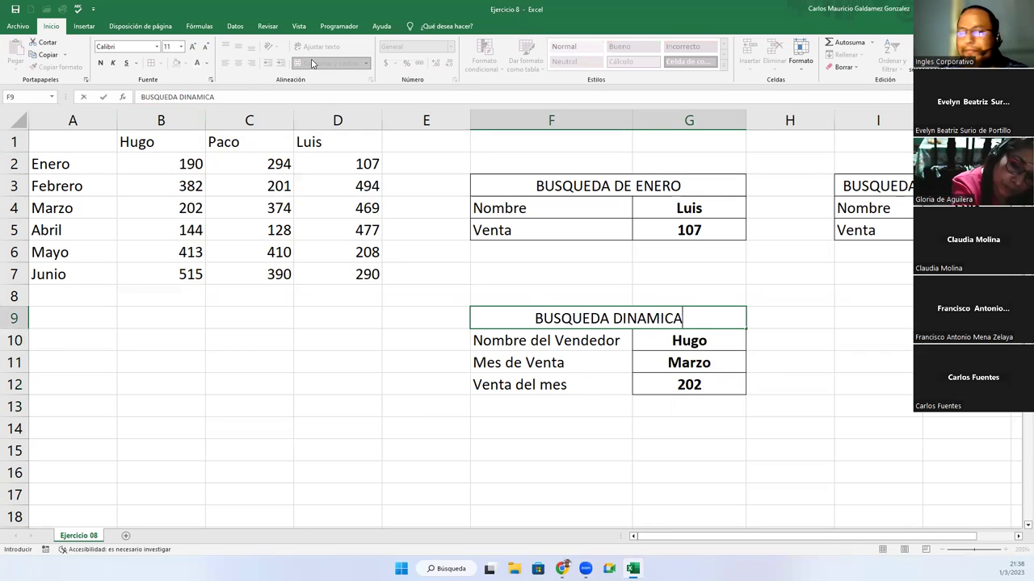
{"action": "key", "text": "Return"}
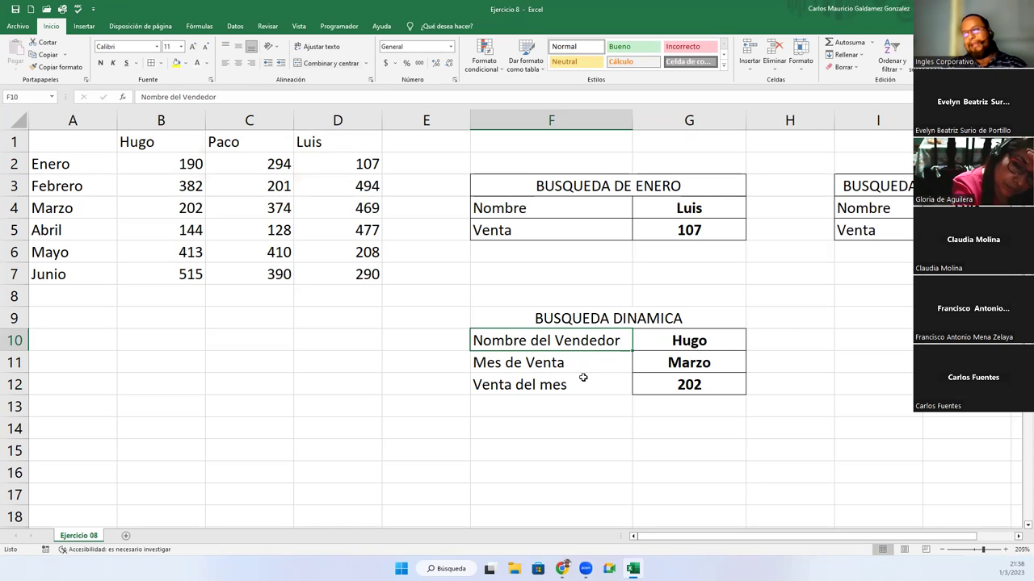
Right-align the three search labels in F10:F12
{"action": "left_click", "coordinate": [578, 402]}
{"action": "left_click", "coordinate": [577, 386]}
{"action": "left_click_drag", "start_coordinate": [565, 368], "coordinate": [630, 385]}
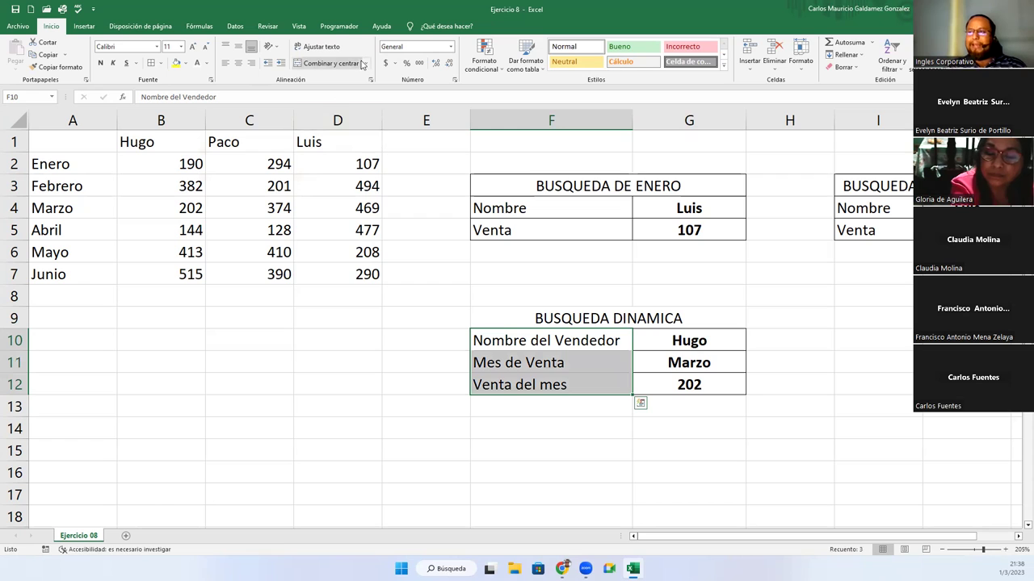
{"action": "left_click", "coordinate": [252, 63]}
Apply a thick outside border around the search table F9:G12 and around its title cell F9:G9
{"action": "left_click", "coordinate": [601, 316]}
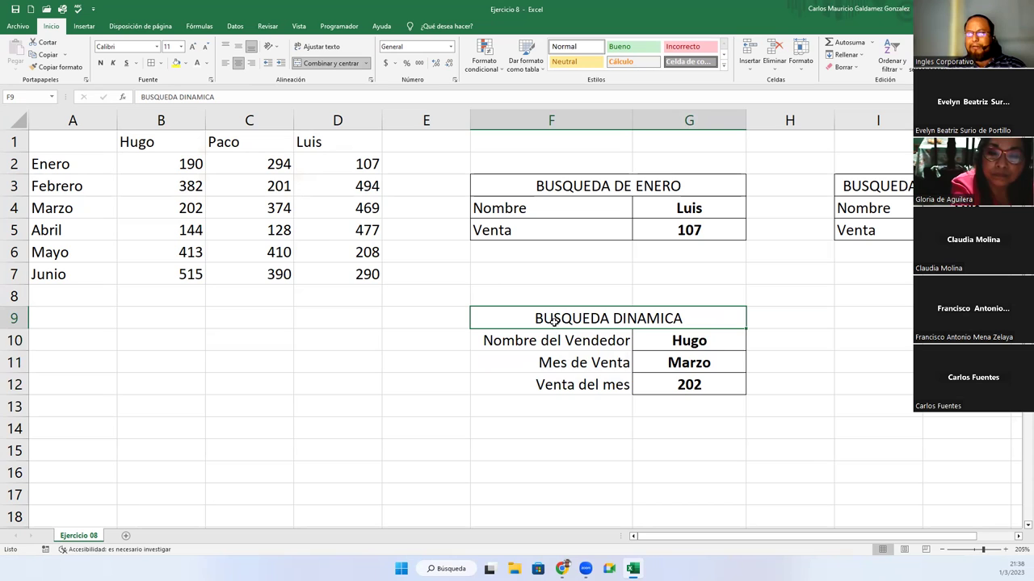
{"action": "left_click_drag", "start_coordinate": [554, 320], "coordinate": [554, 387]}
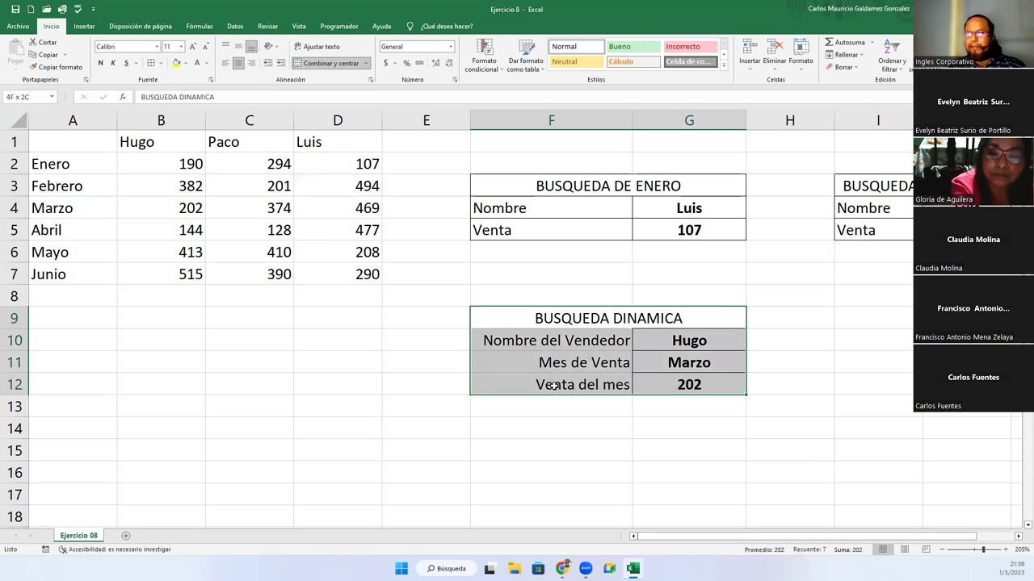
{"action": "left_click", "coordinate": [159, 62]}
{"action": "left_click", "coordinate": [190, 184]}
{"action": "left_click", "coordinate": [534, 386]}
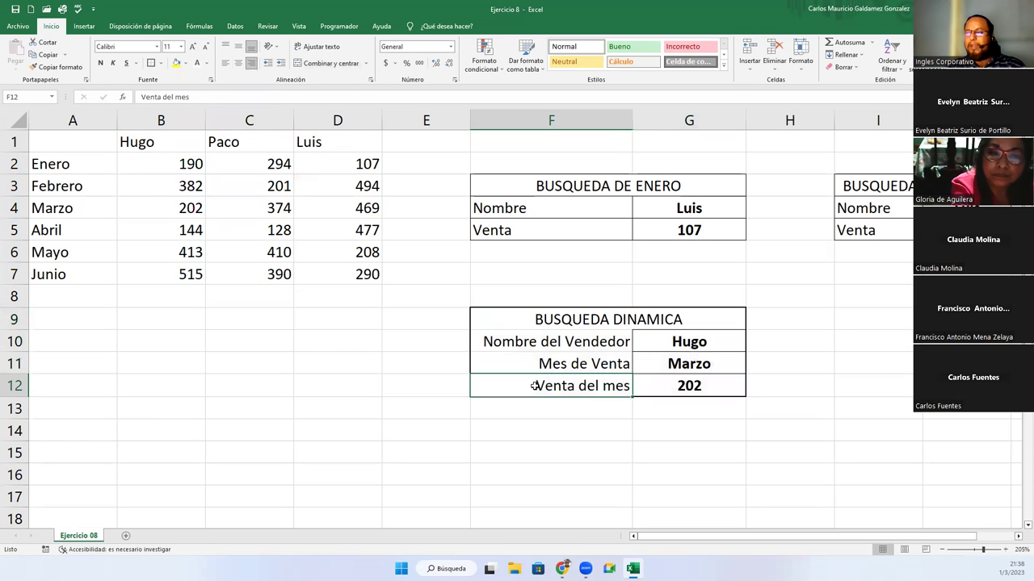
{"action": "left_click", "coordinate": [541, 323]}
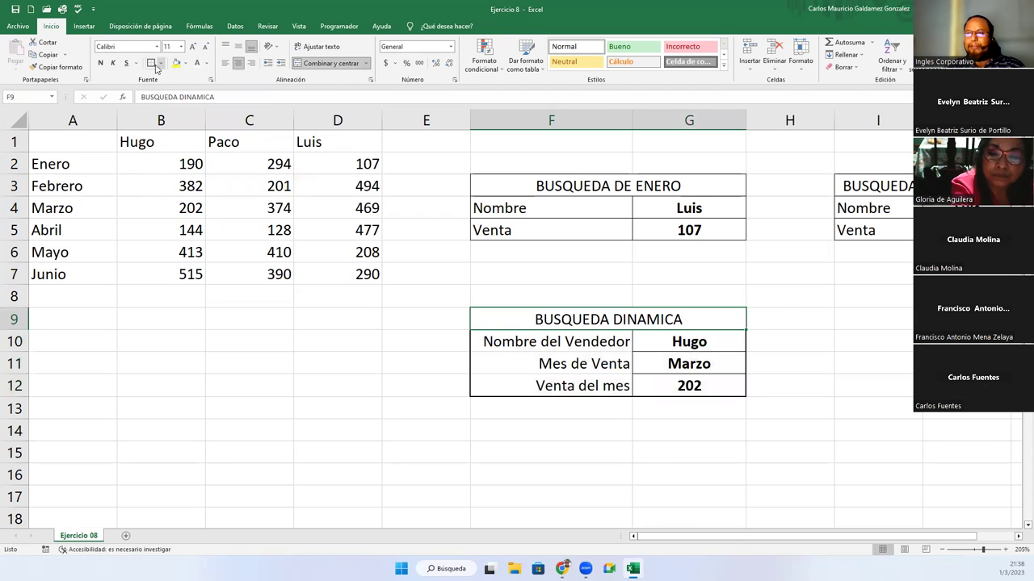
{"action": "left_click", "coordinate": [530, 344]}
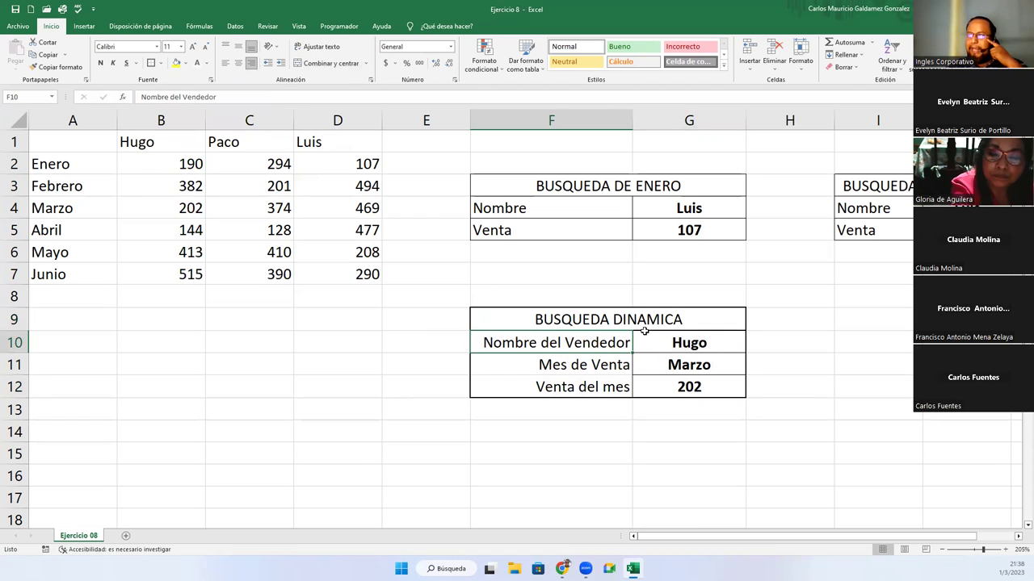
Choose the column C seller as the Nombre del Vendedor in G10 to test the dynamic search
{"action": "left_click", "coordinate": [715, 347]}
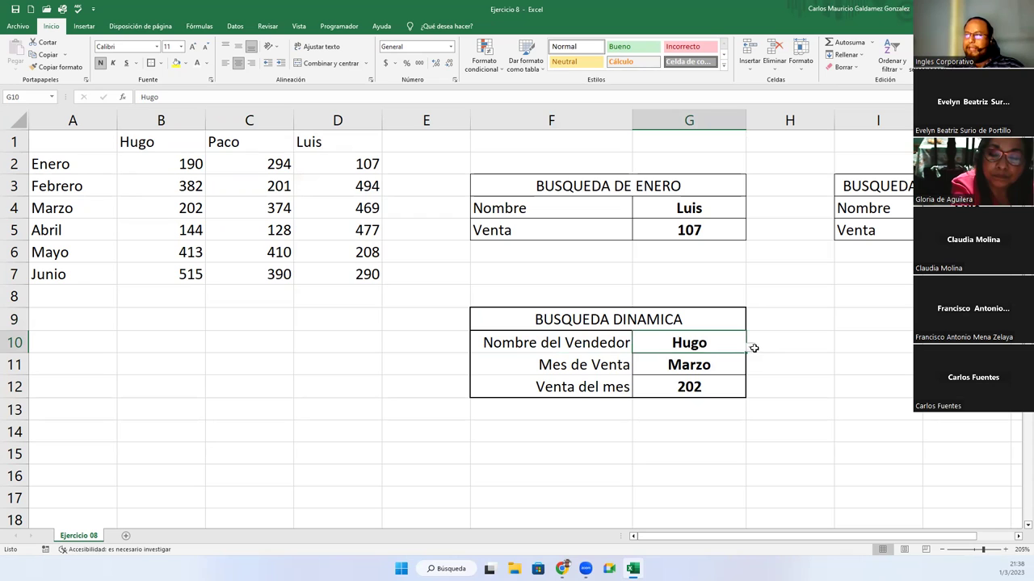
{"action": "left_click", "coordinate": [751, 347]}
{"action": "left_click", "coordinate": [695, 375]}
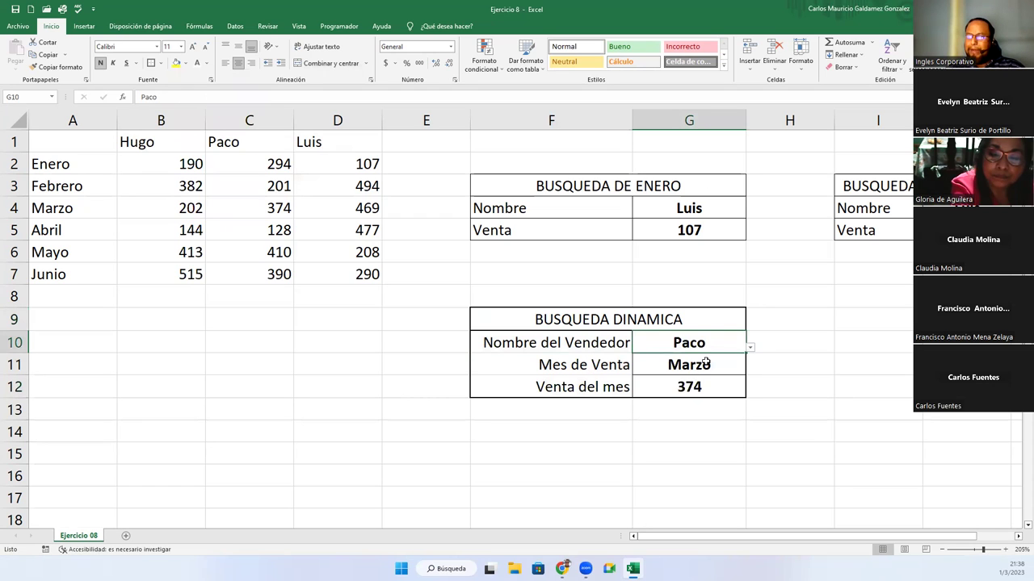
Select column C together with row 4 to examine where the chosen seller and month intersect
{"action": "left_click", "coordinate": [686, 366]}
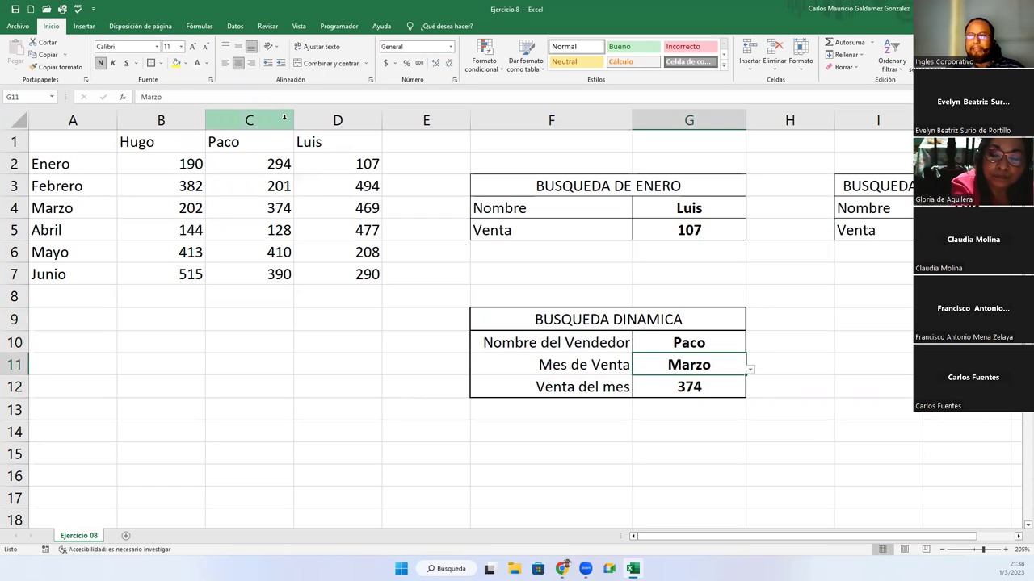
{"action": "left_click", "coordinate": [248, 119]}
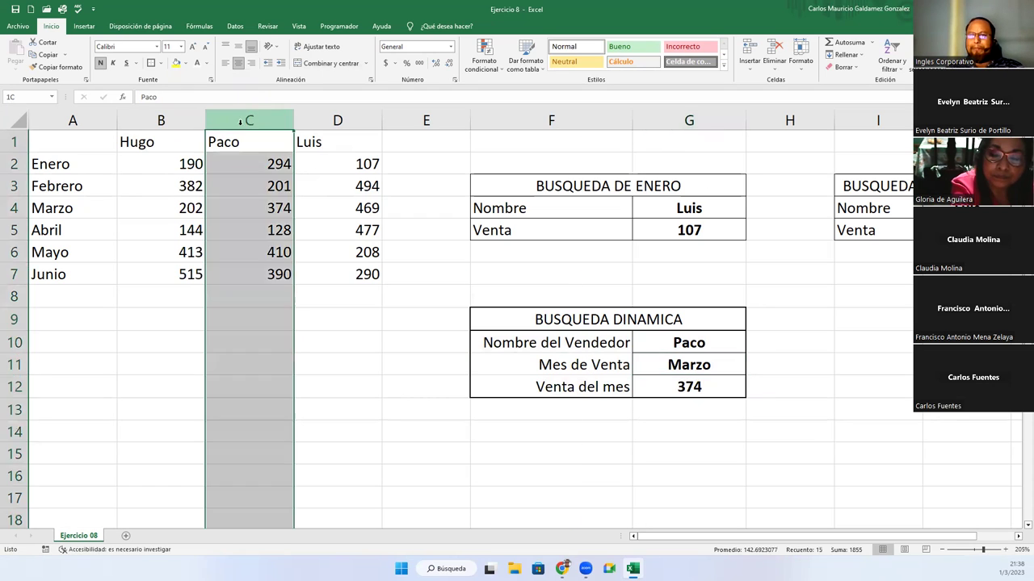
{"action": "left_click", "coordinate": [13, 208], "text": "ctrl"}
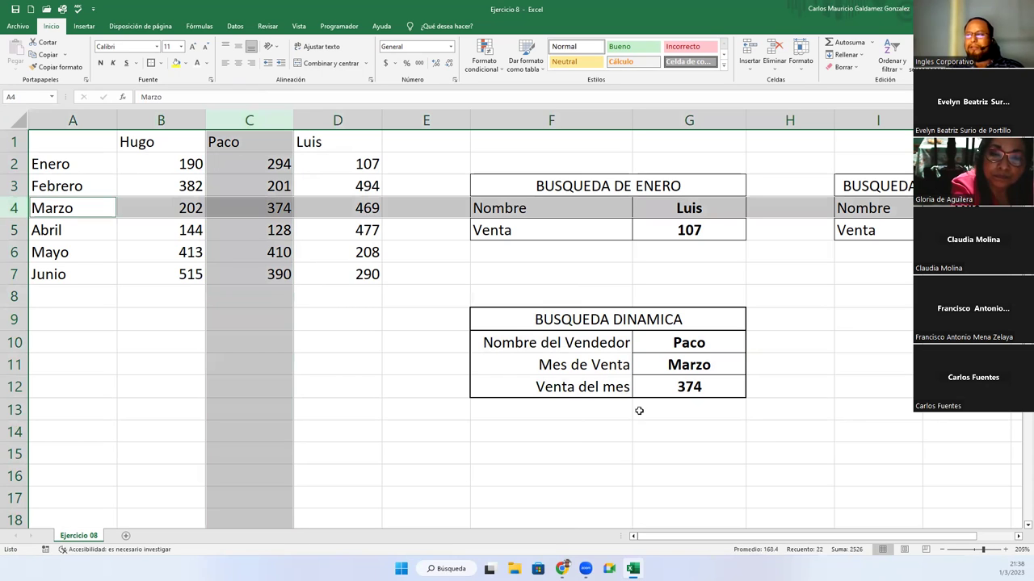
Append the text " ARTICULOS." to the BUSCARH formula in G12 with & and widen column G to fit the result
{"action": "left_click", "coordinate": [705, 391]}
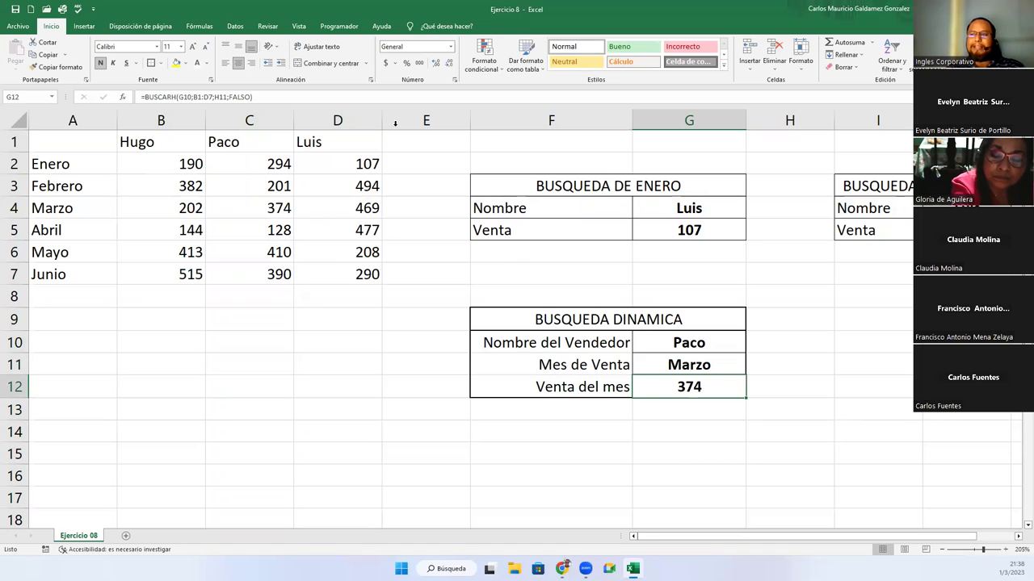
{"action": "left_click", "coordinate": [271, 99]}
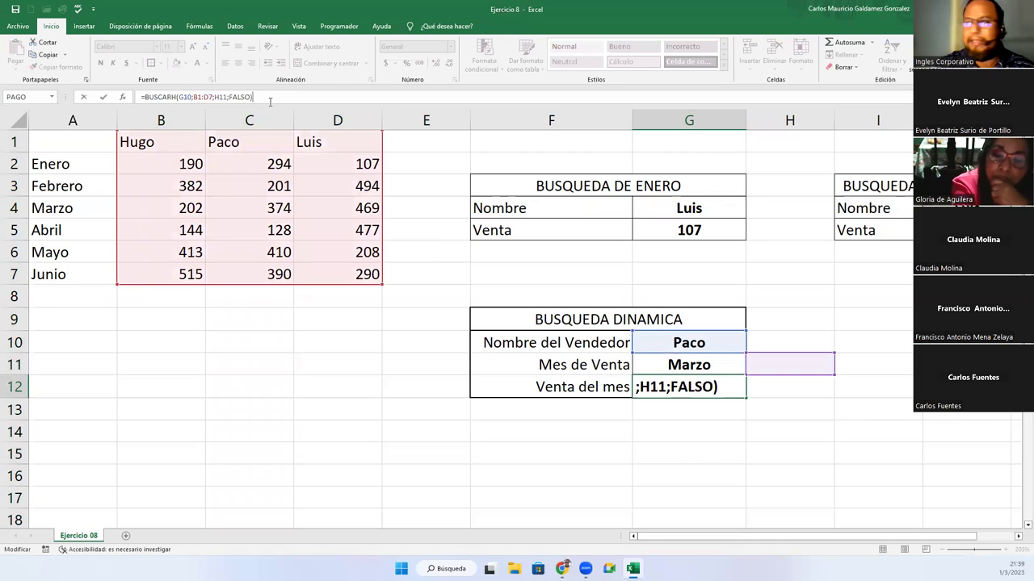
{"action": "type", "text": "&\" ARTI"}
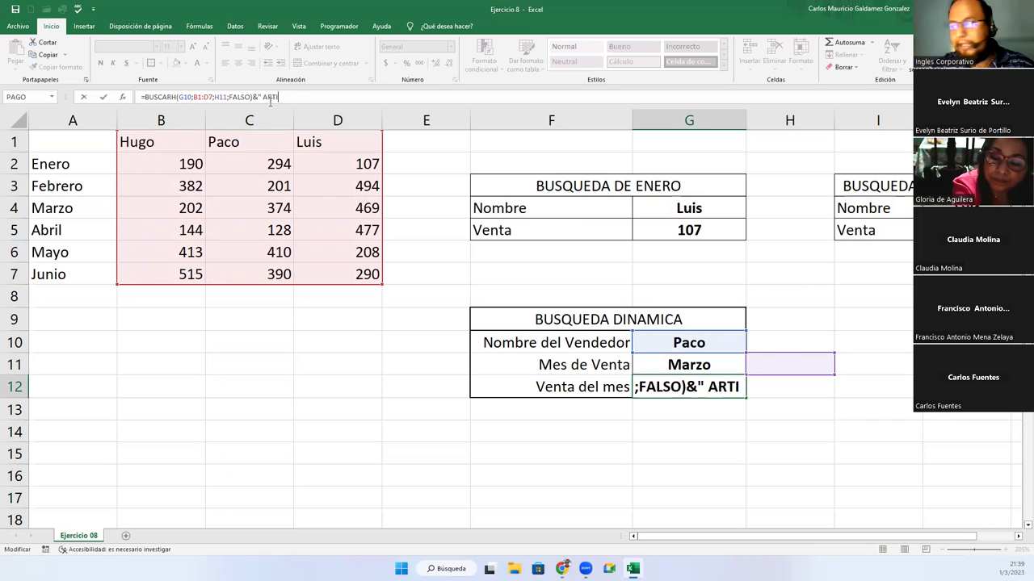
{"action": "type", "text": "CULOS"}
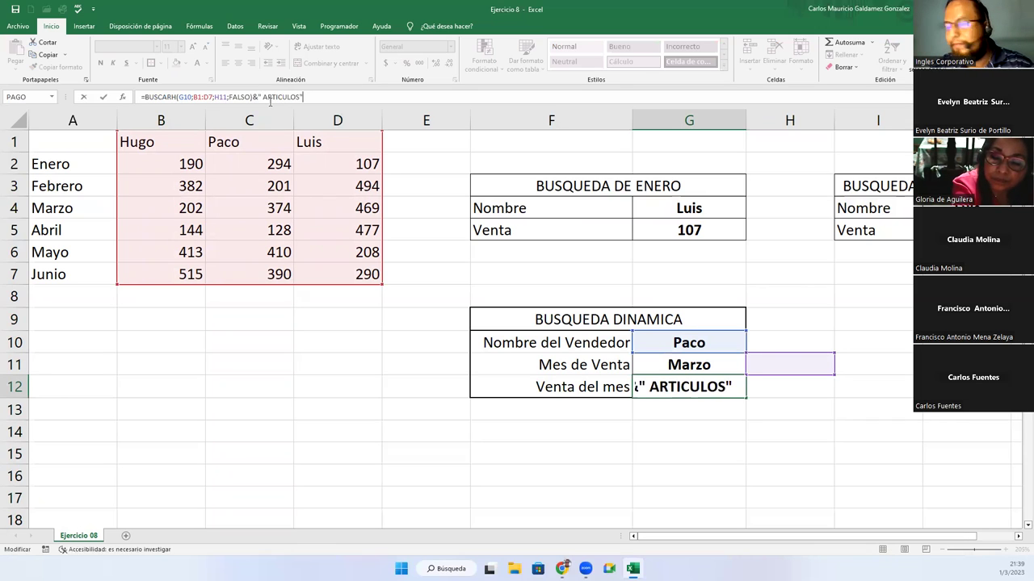
{"action": "key", "text": "Return"}
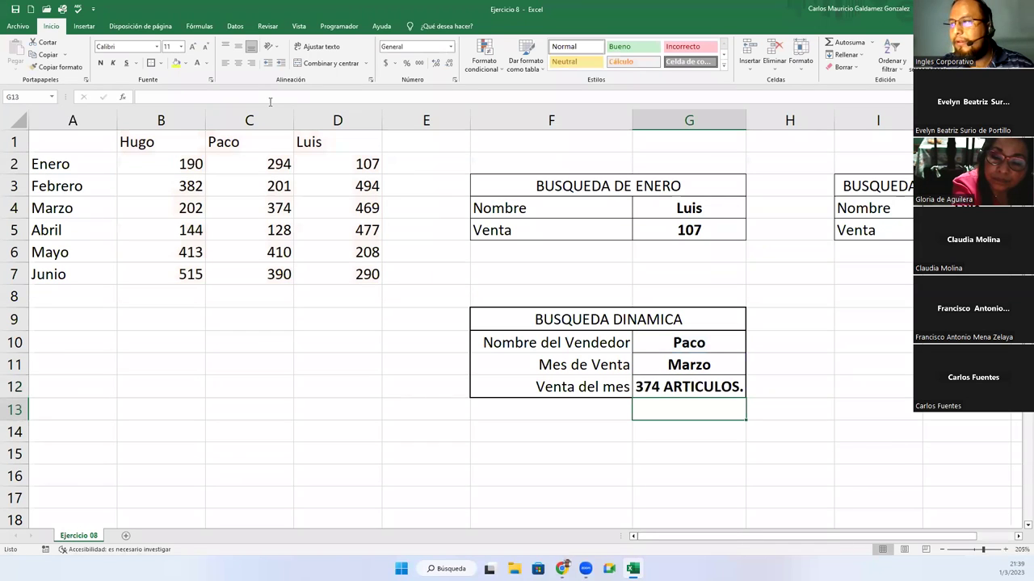
{"action": "double_click", "coordinate": [746, 120]}
{"action": "left_click_drag", "start_coordinate": [749, 121], "coordinate": [772, 153]}
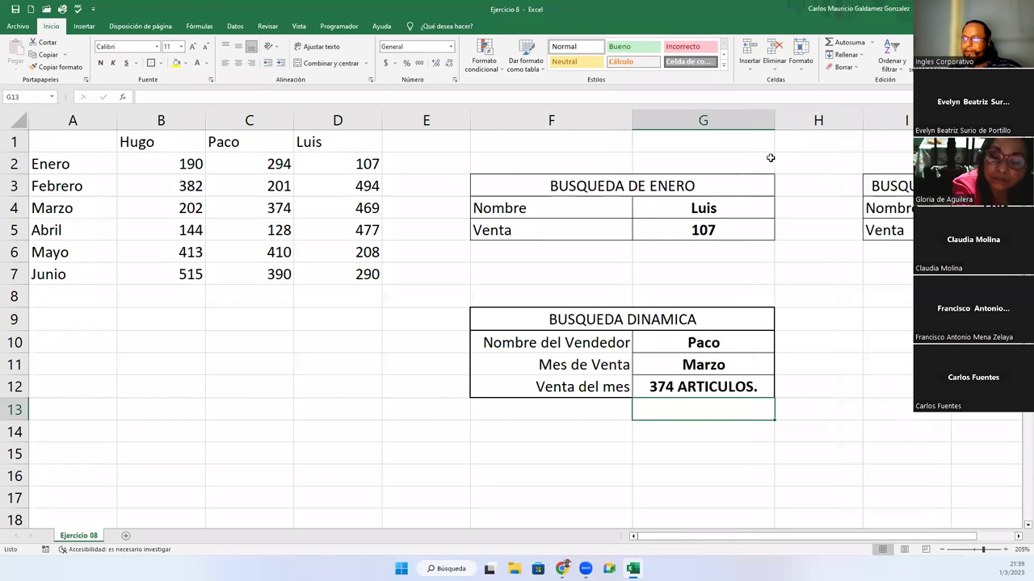
Choose the column D seller as the Nombre del Vendedor in G10 to test the lookup
{"action": "left_click", "coordinate": [720, 348]}
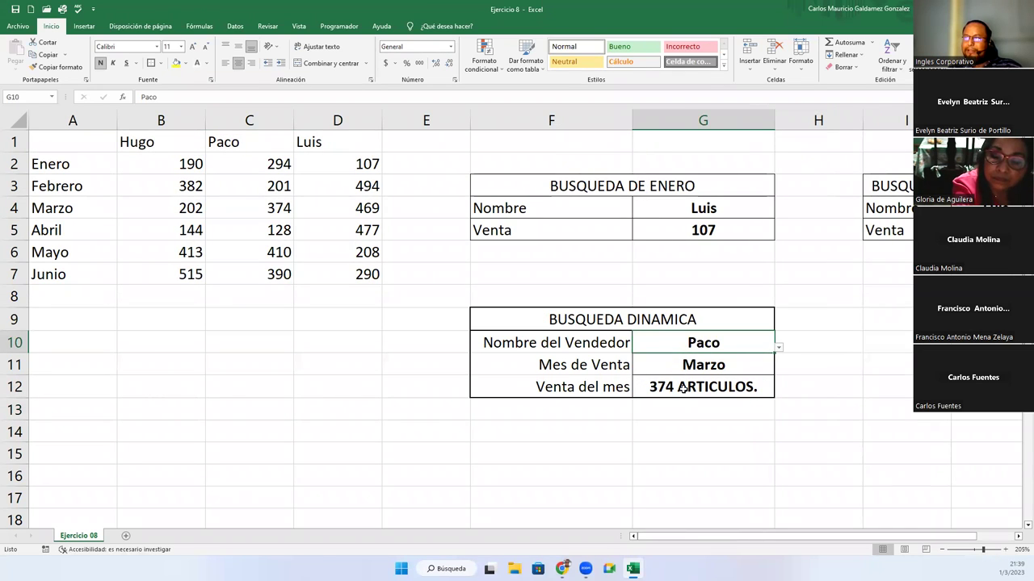
{"action": "left_click", "coordinate": [780, 348]}
{"action": "left_click", "coordinate": [704, 387]}
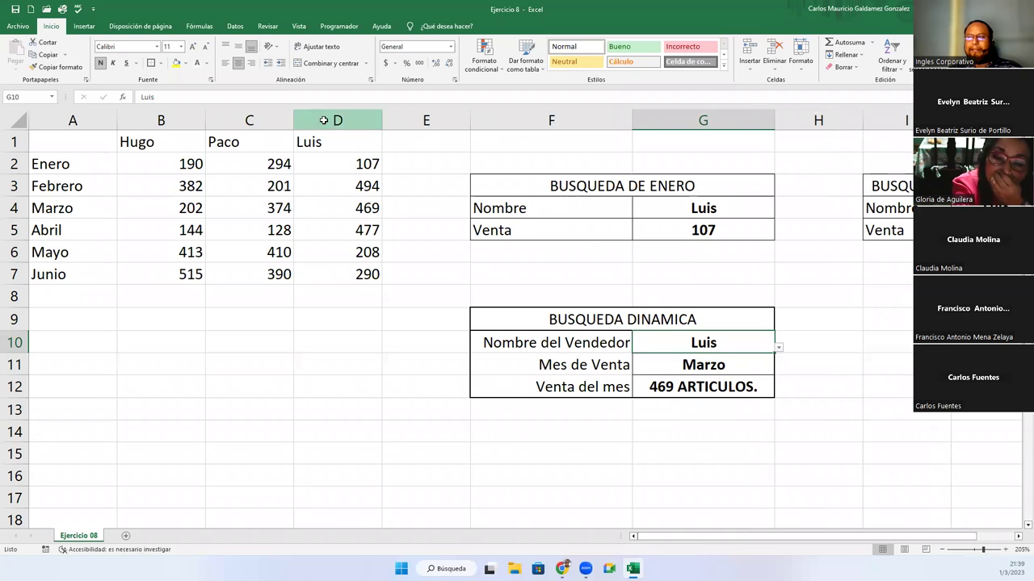
Replace the word ARTICULOS in the G12 formula's text suffix with the abbreviation "pzs", keeping the space and full stop
{"action": "left_click", "coordinate": [655, 380]}
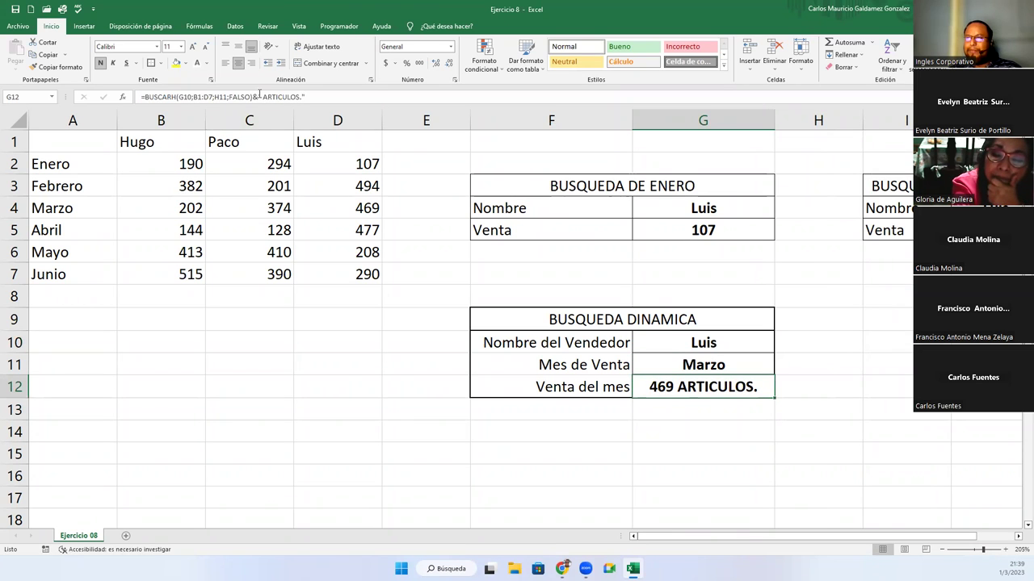
{"action": "left_click_drag", "start_coordinate": [265, 97], "coordinate": [299, 97]}
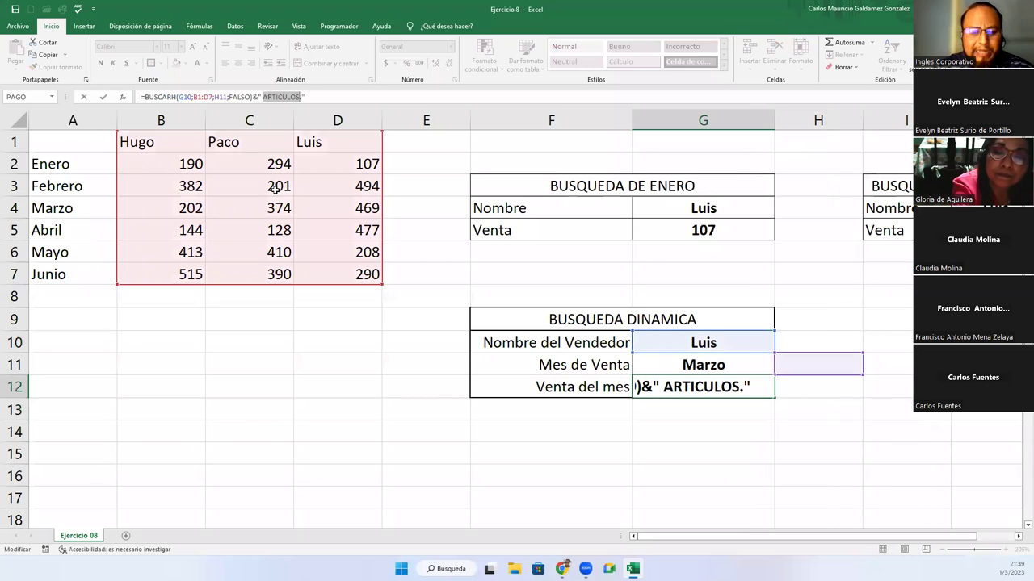
{"action": "type", "text": "pcs"}
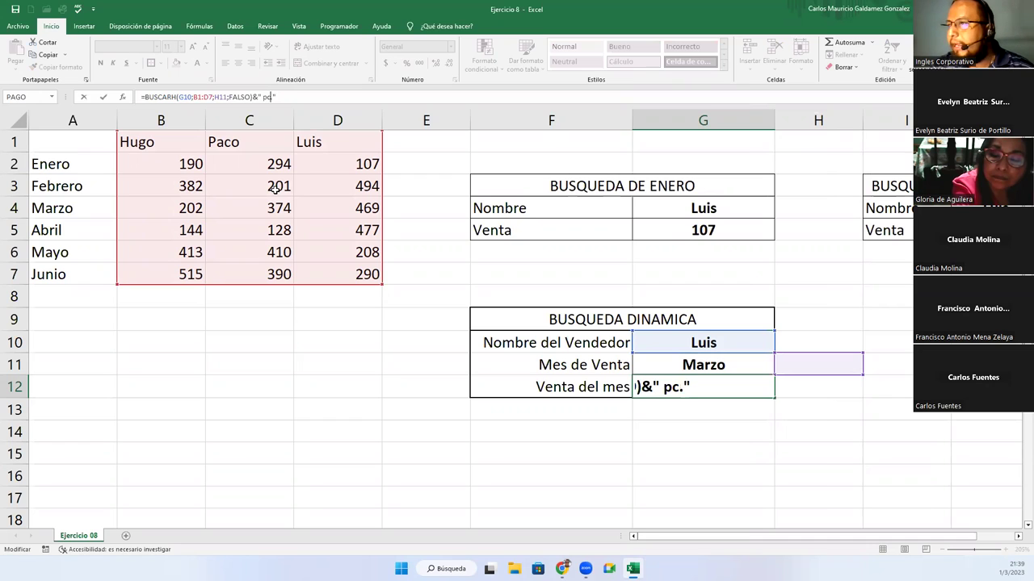
{"action": "type", "text": "s"}
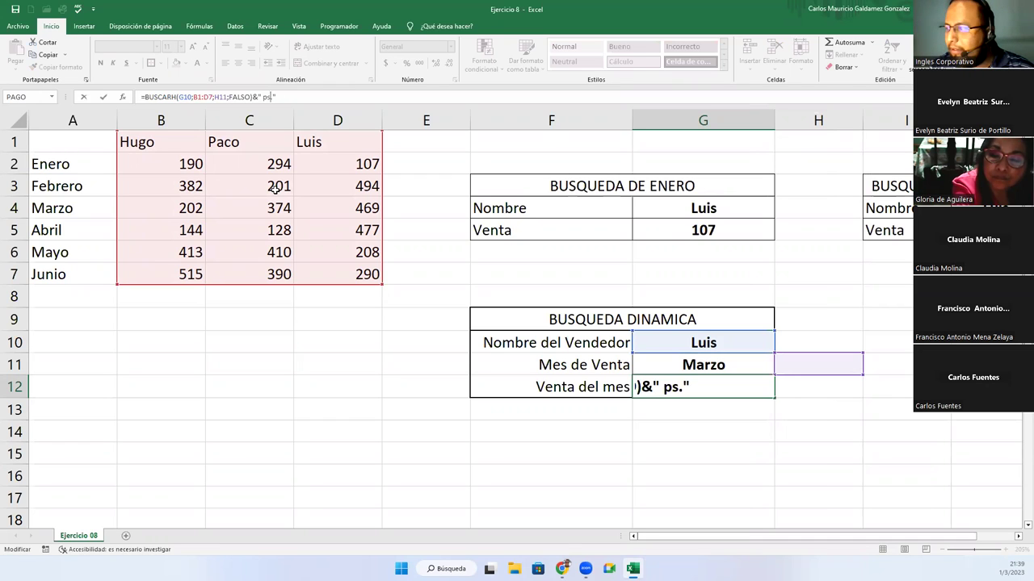
{"action": "key", "text": "BackSpace"}
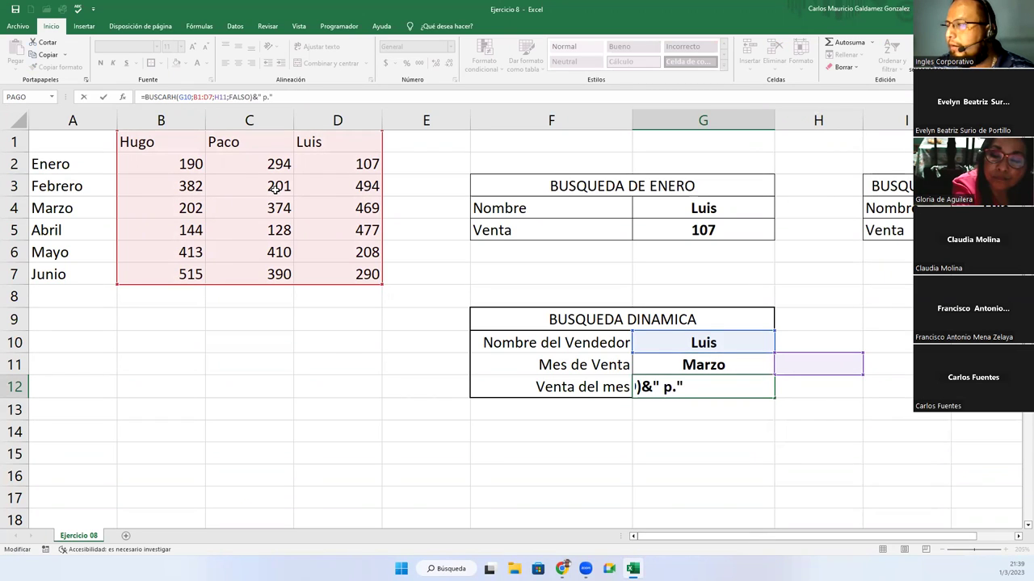
{"action": "type", "text": "iezas"}
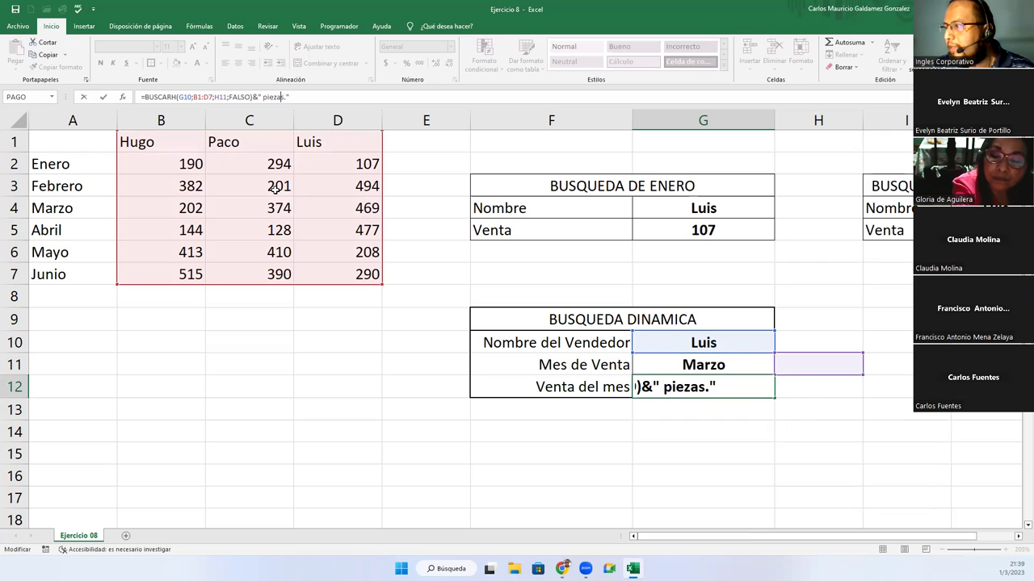
{"action": "key", "text": "Left"}
{"action": "key", "text": "BackSpace"}
{"action": "key", "text": "Left"}
{"action": "key", "text": "BackSpace"}
{"action": "key", "text": "BackSpace"}
{"action": "key", "text": "Return"}
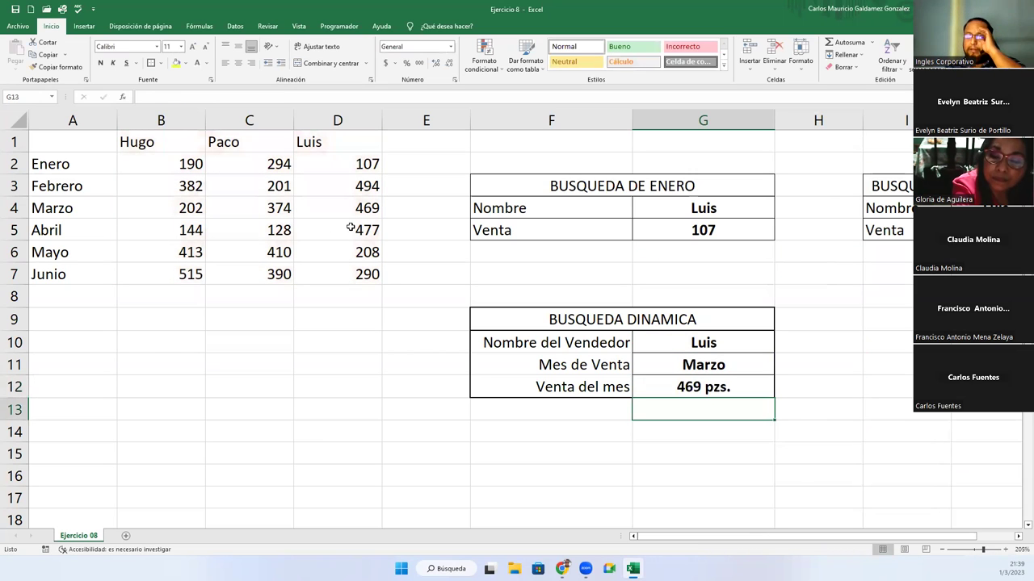
Choose the column B seller as the Nombre del Vendedor in G10
{"action": "left_click", "coordinate": [680, 389]}
{"action": "left_click", "coordinate": [658, 342]}
{"action": "left_click", "coordinate": [778, 348]}
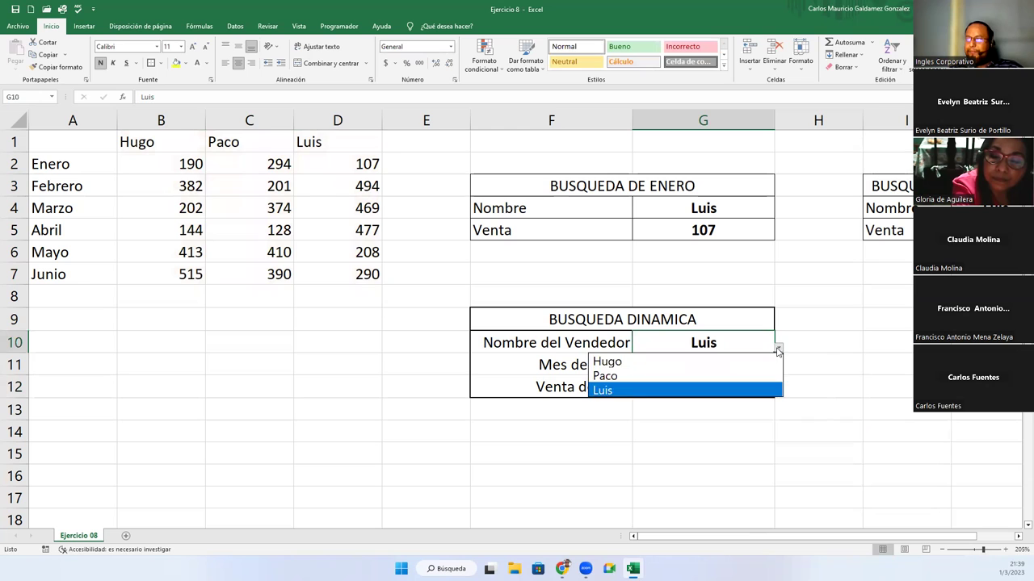
{"action": "left_click", "coordinate": [692, 361]}
Test the Mes de Venta list in G11 by choosing Mayo and finally Junio
{"action": "left_click", "coordinate": [732, 370]}
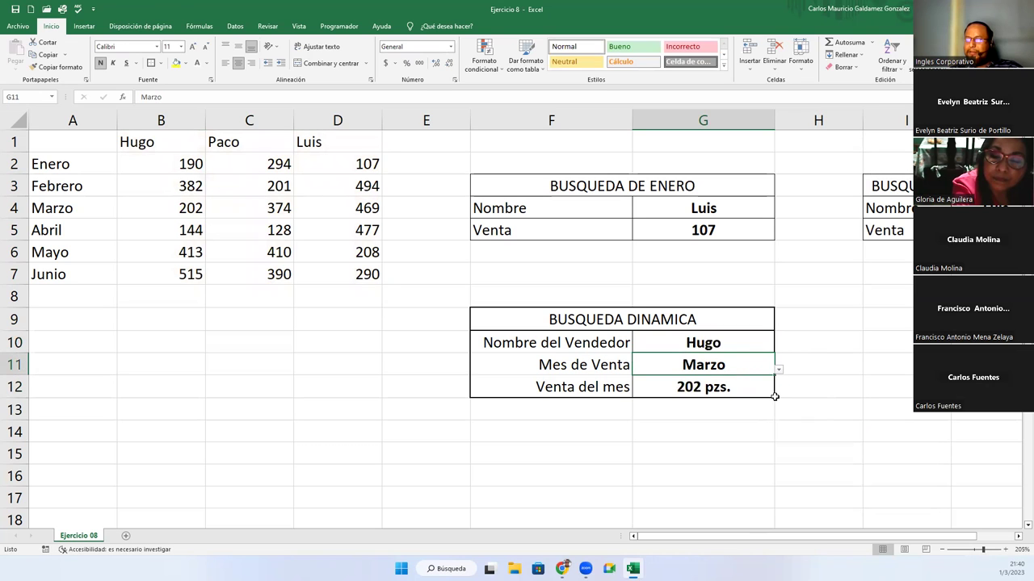
{"action": "left_click", "coordinate": [777, 371]}
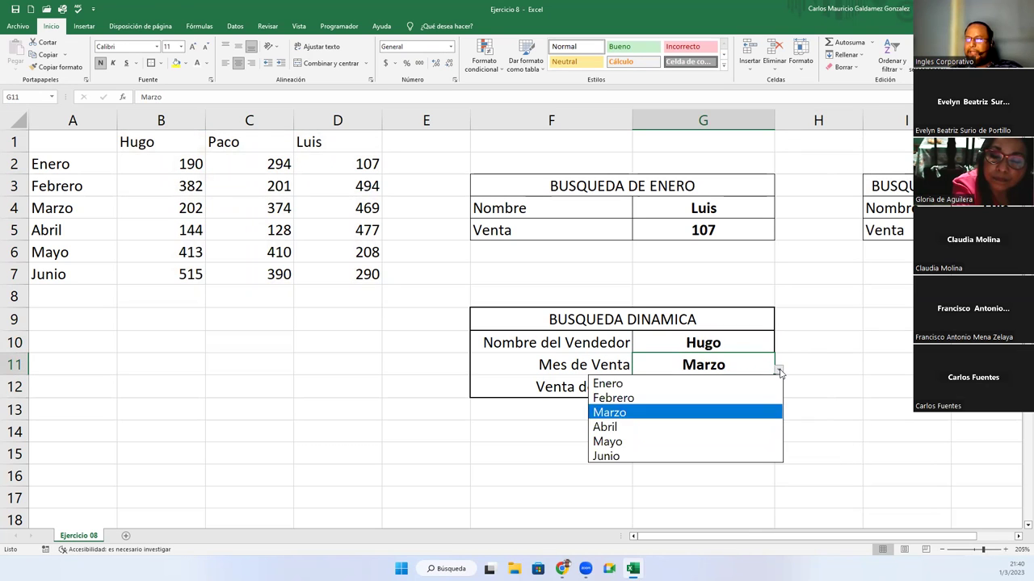
{"action": "left_click", "coordinate": [661, 442]}
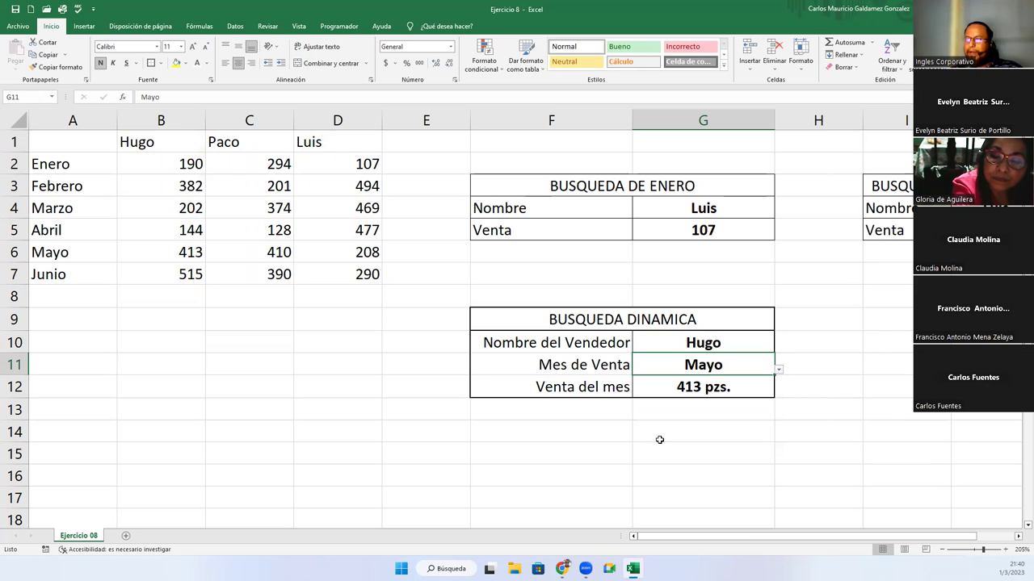
{"action": "left_click", "coordinate": [778, 371]}
{"action": "left_click", "coordinate": [714, 454]}
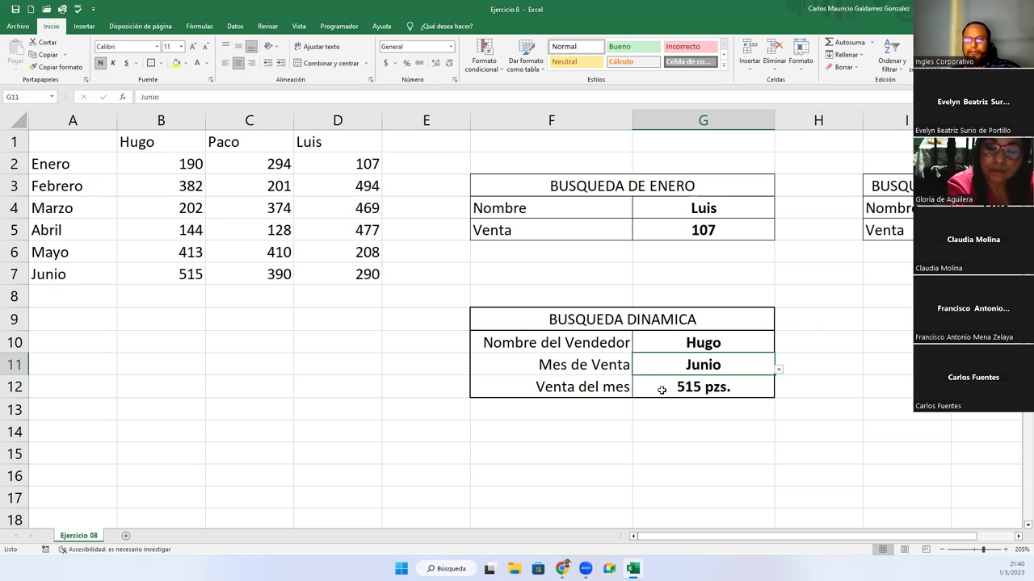
Change the text suffix in the G12 formula to " pza."
{"action": "left_click", "coordinate": [713, 386]}
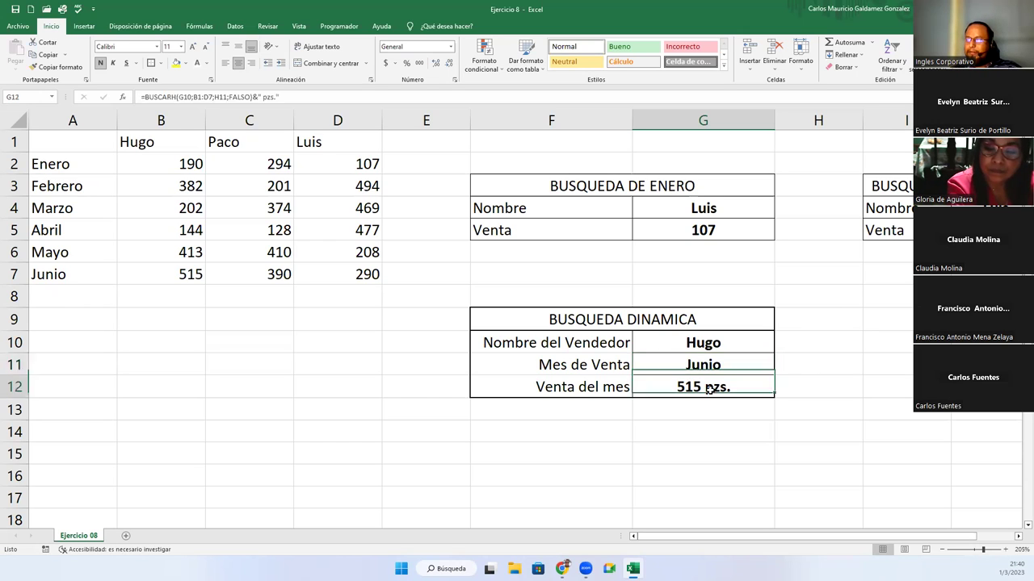
{"action": "left_click", "coordinate": [268, 97]}
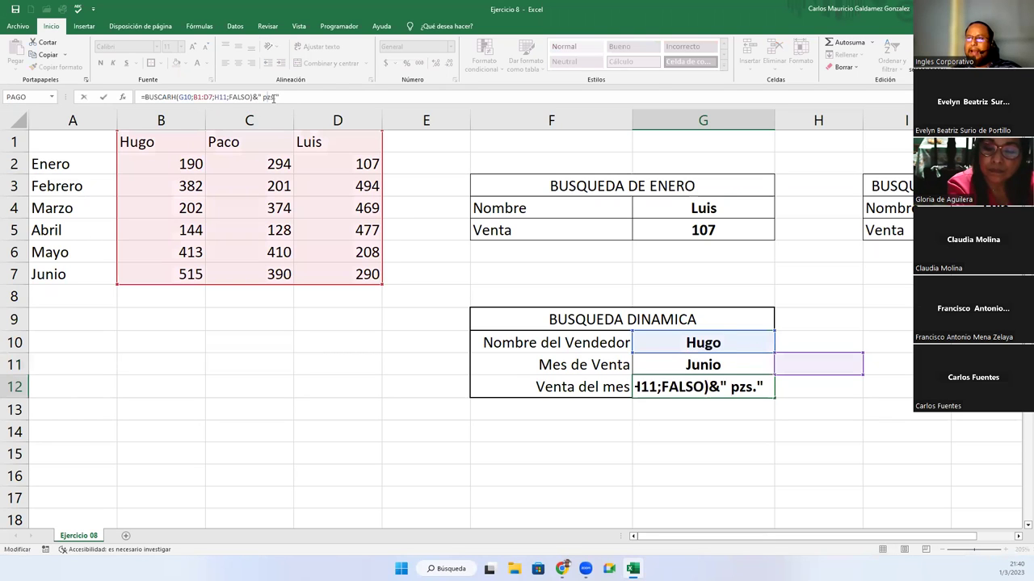
{"action": "key", "text": "BackSpace"}
{"action": "type", "text": "a"}
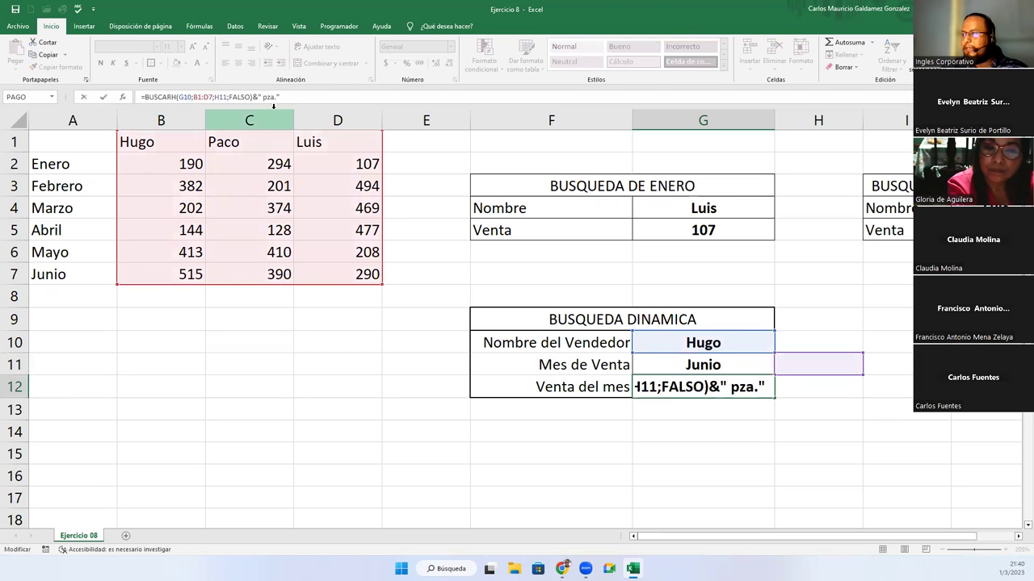
{"action": "key", "text": "Return"}
{"action": "left_click", "coordinate": [684, 390]}
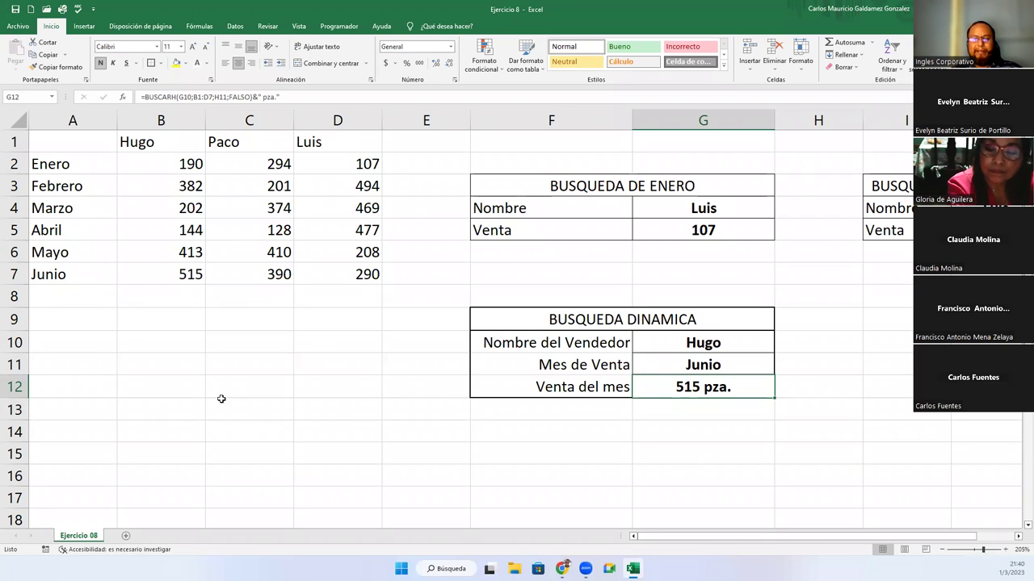
Correct the accents in the F9 title so it reads "BÚSQUEDA DINÁMICA"
{"action": "left_click", "coordinate": [490, 317]}
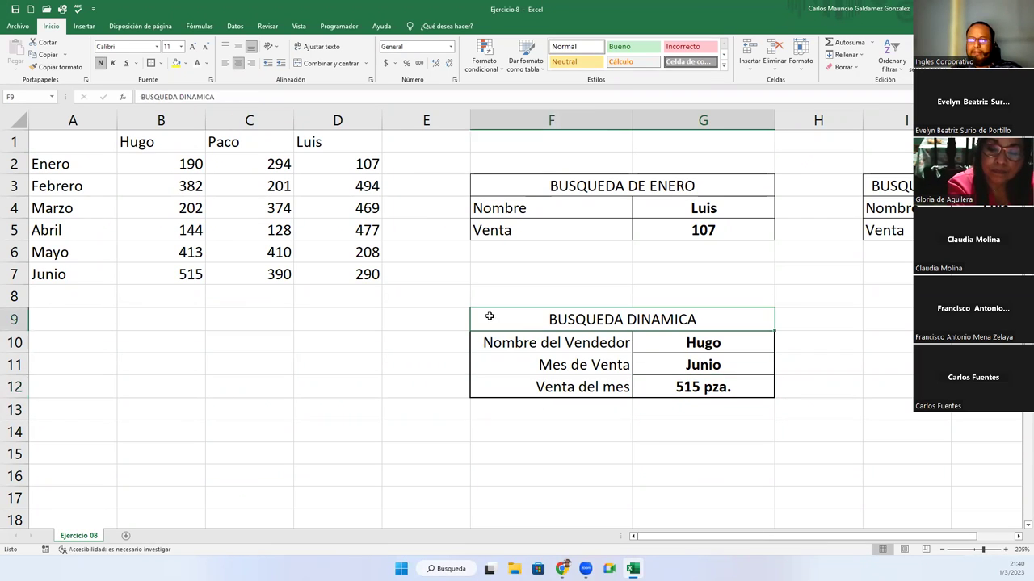
{"action": "double_click", "coordinate": [566, 319]}
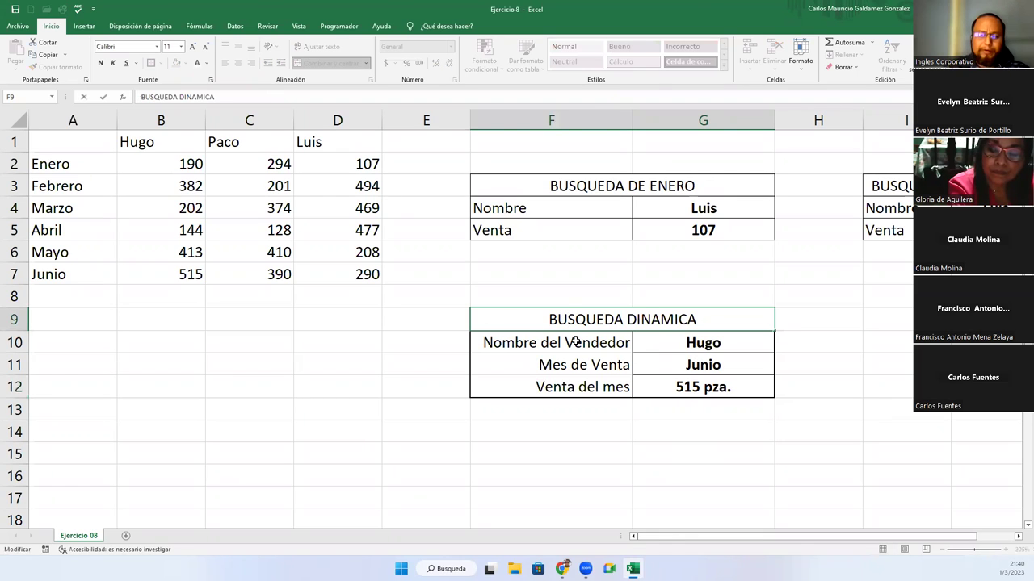
{"action": "key", "text": "BackSpace"}
{"action": "type", "text": "Ú"}
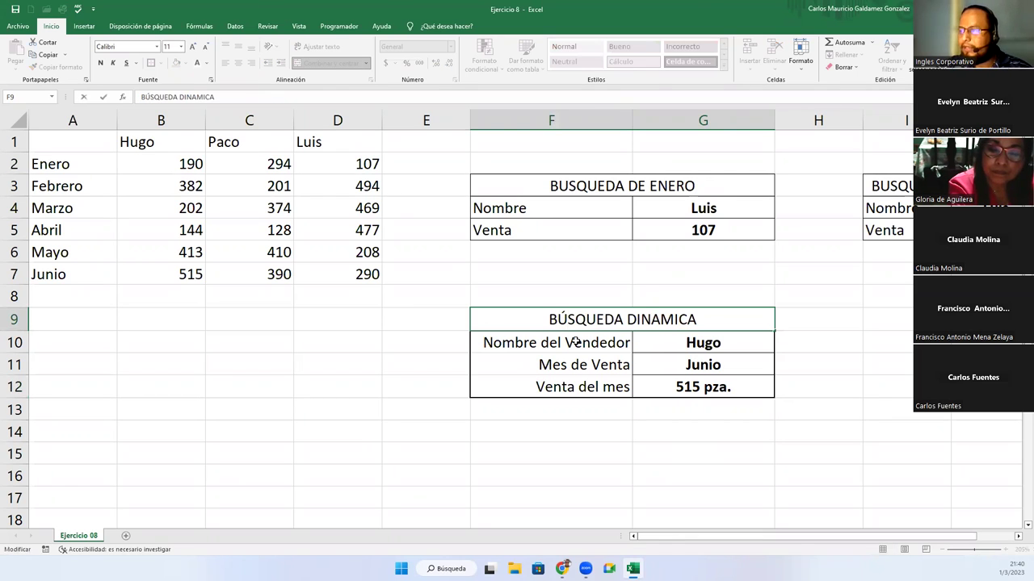
{"action": "key", "text": "Return"}
{"action": "double_click", "coordinate": [651, 319]}
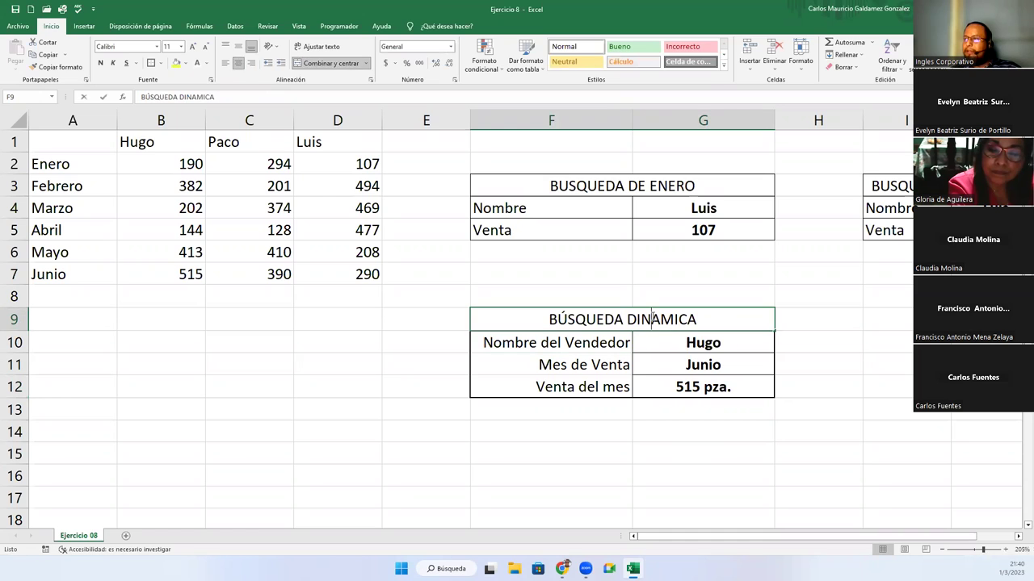
{"action": "key", "text": "Delete"}
{"action": "type", "text": "Á"}
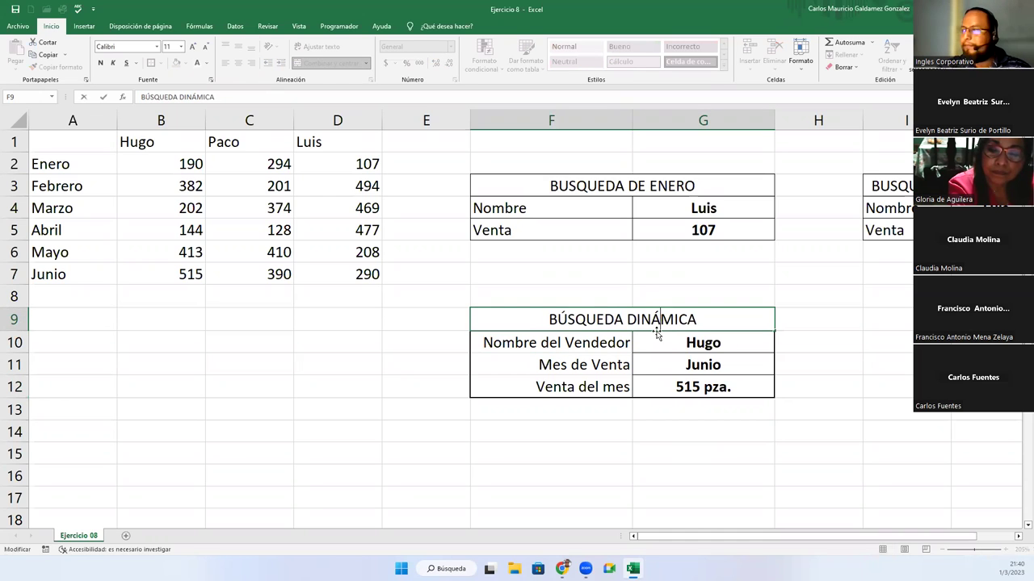
{"action": "key", "text": "Return"}
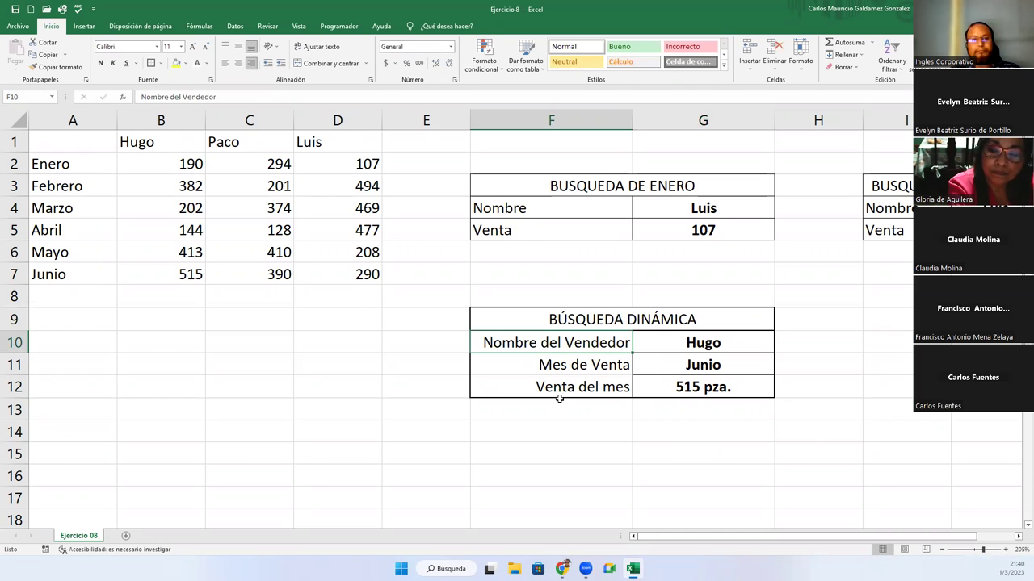
Select H11 beside the Mes de Venta field to examine its hidden SI helper formula
{"action": "left_click", "coordinate": [553, 320]}
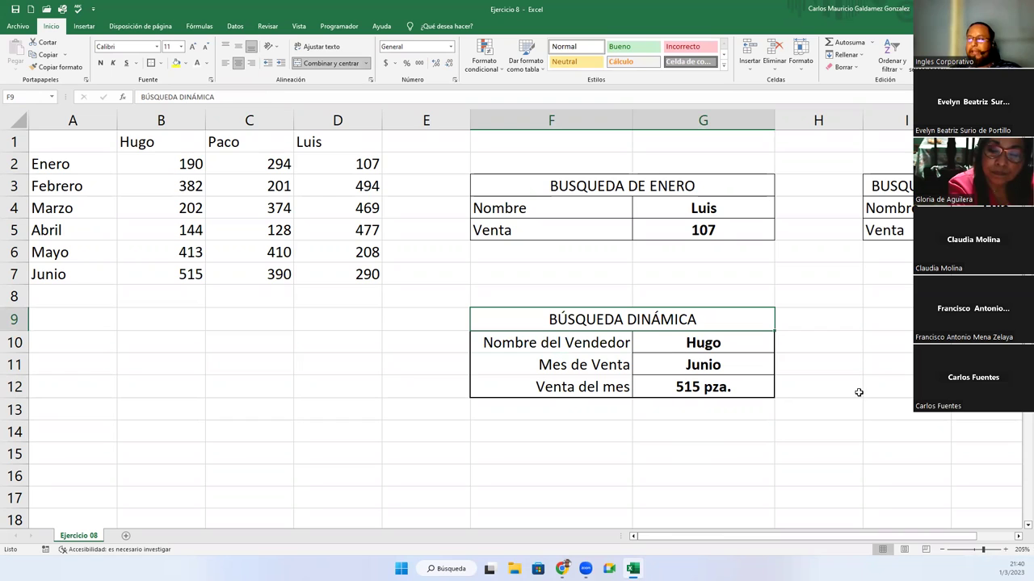
{"action": "left_click", "coordinate": [795, 364]}
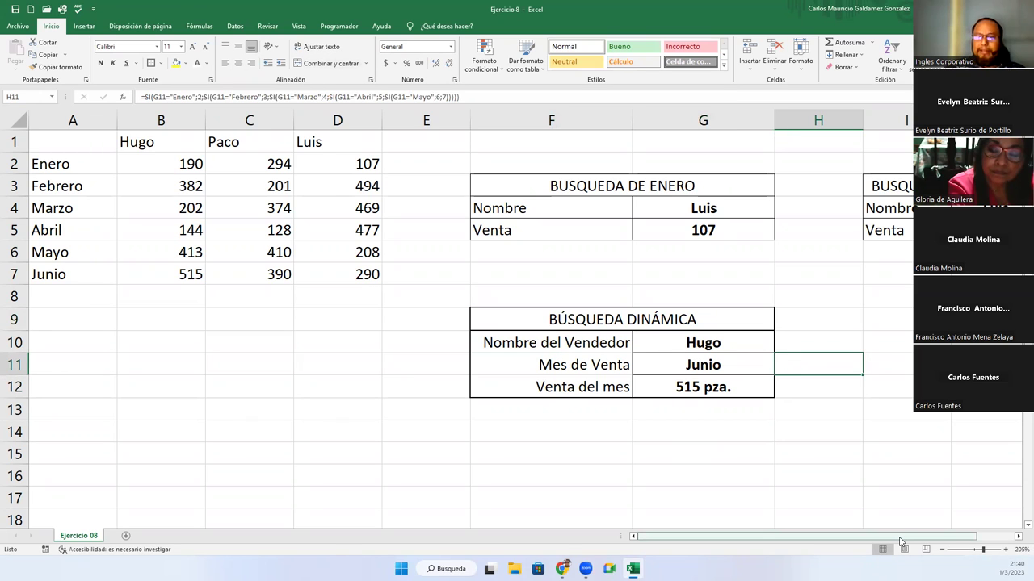
Try clearing the hidden helper formula in H11 to see its effect on the sales result, and restore it
{"action": "key", "text": "Delete"}
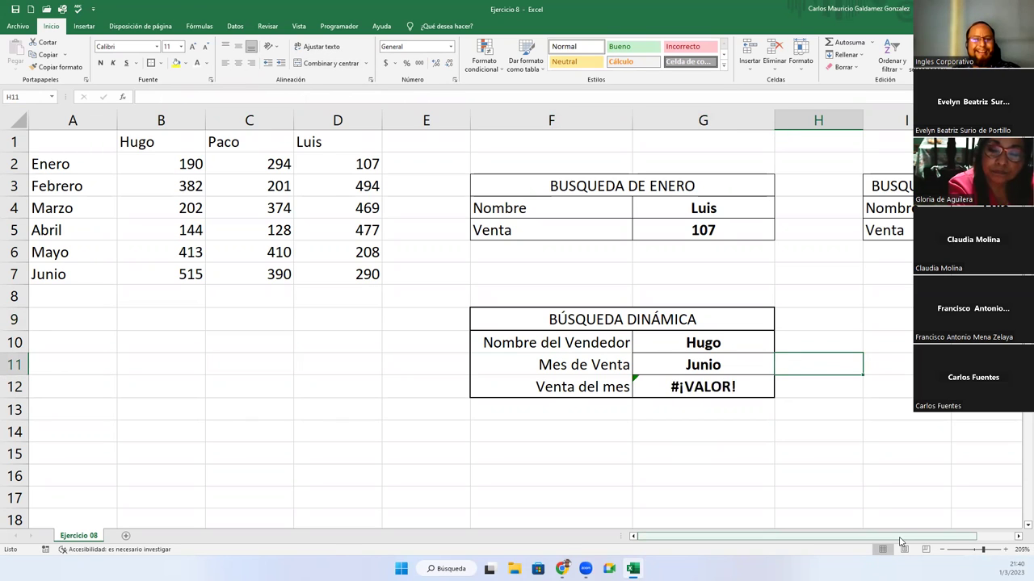
{"action": "key", "text": "ctrl+z"}
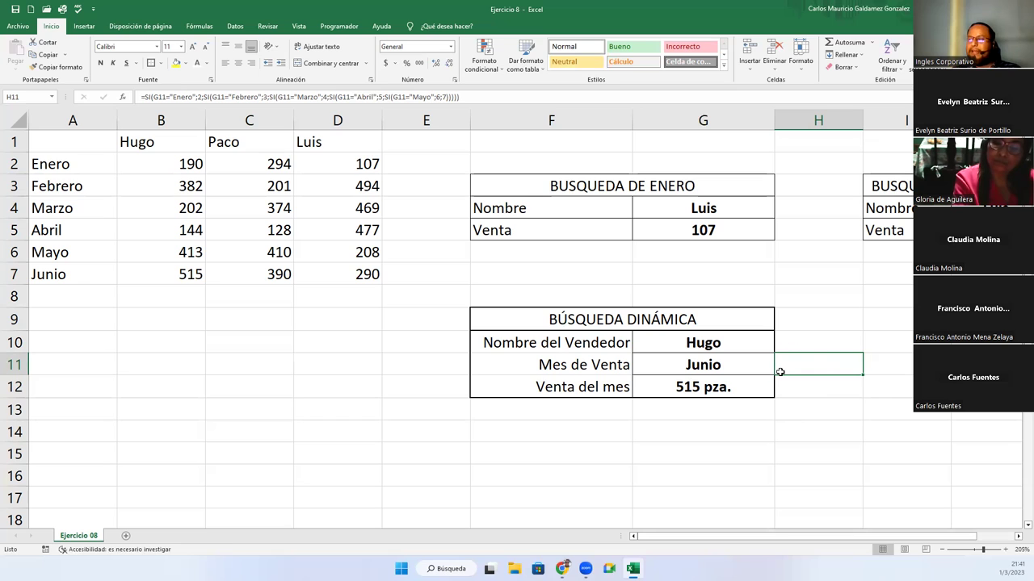
Try hiding helper column H and inserting a blank column before column I as a separator
{"action": "left_click", "coordinate": [835, 120]}
{"action": "right_click", "coordinate": [835, 121]}
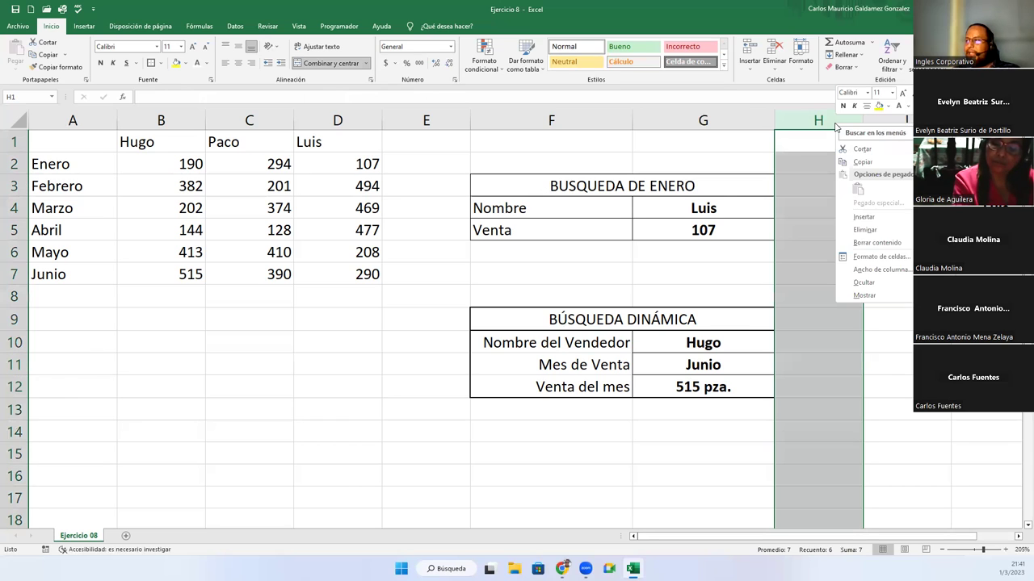
{"action": "left_click", "coordinate": [863, 283]}
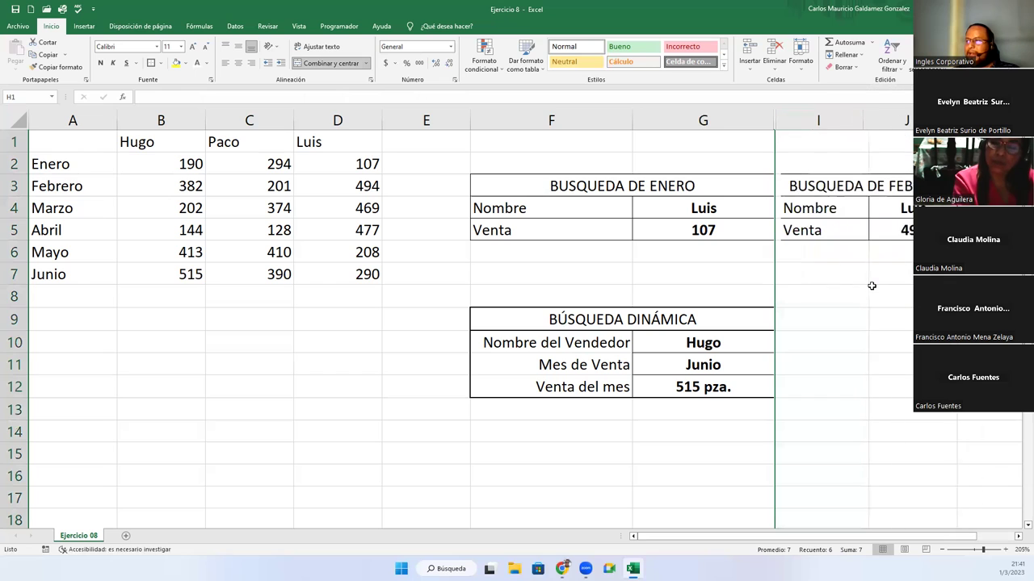
{"action": "right_click", "coordinate": [834, 121]}
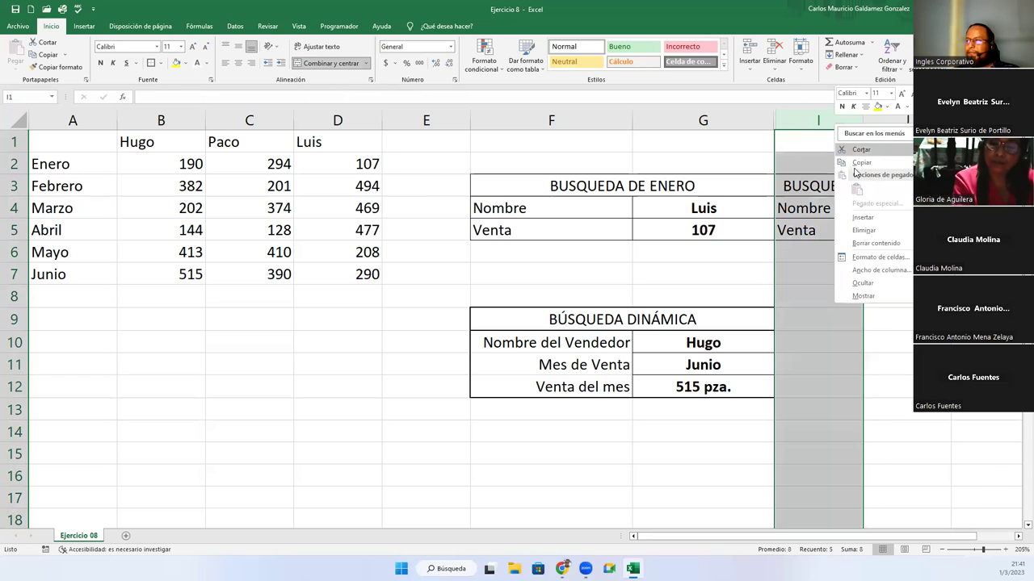
{"action": "left_click", "coordinate": [863, 218]}
{"action": "left_click", "coordinate": [833, 364]}
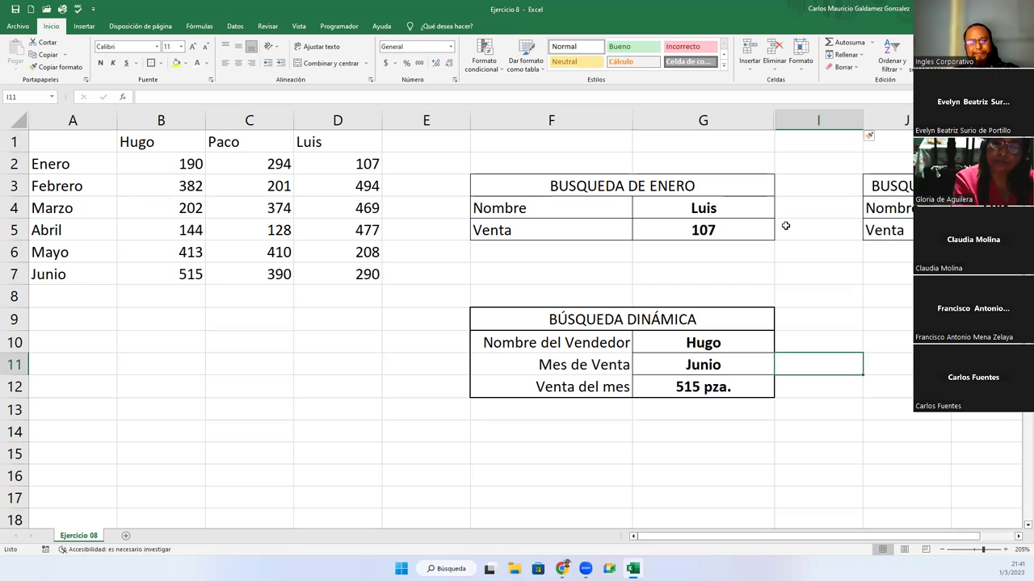
Undo the column insertion and the hiding of column H
{"action": "key", "text": "ctrl+z"}
{"action": "key", "text": "ctrl+z"}
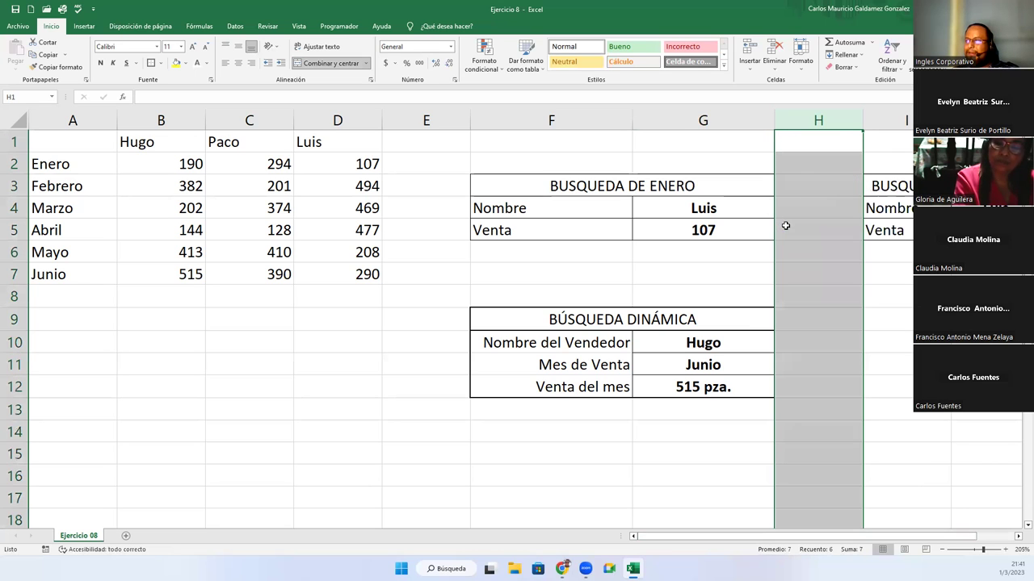
{"action": "key", "text": "ctrl+z"}
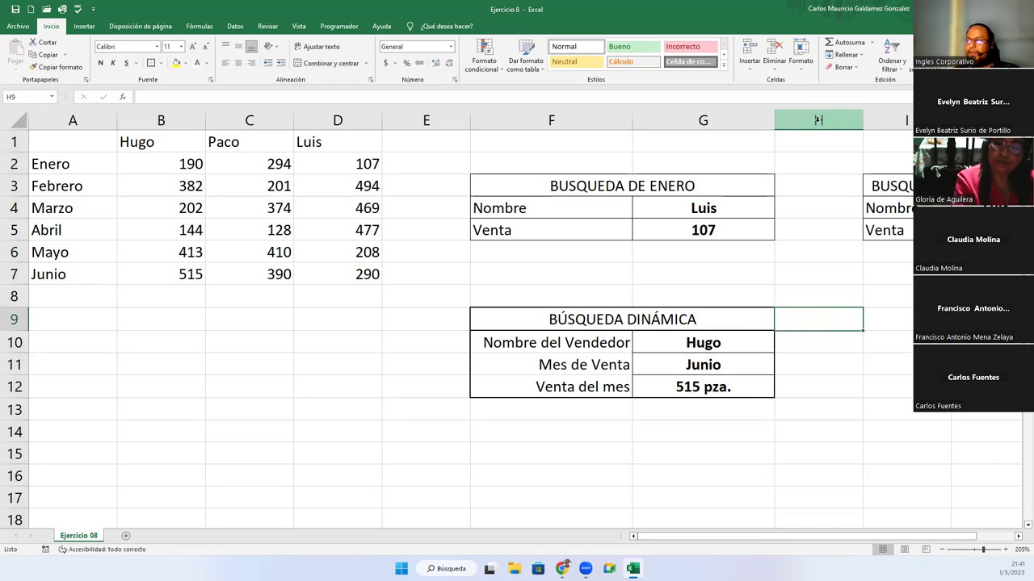
Hide column H, which holds the SI helper formula
{"action": "right_click", "coordinate": [818, 119]}
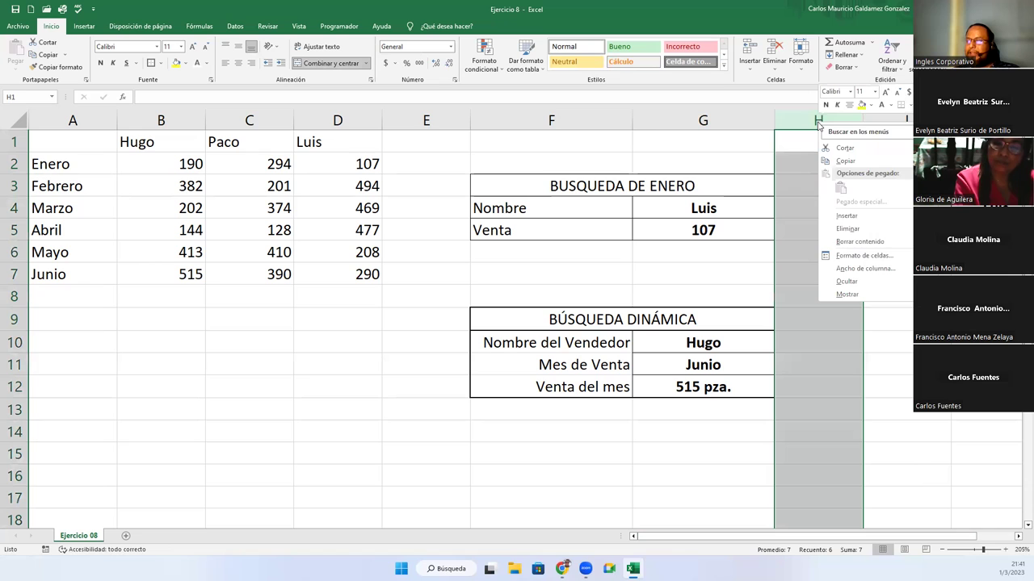
{"action": "left_click", "coordinate": [852, 279]}
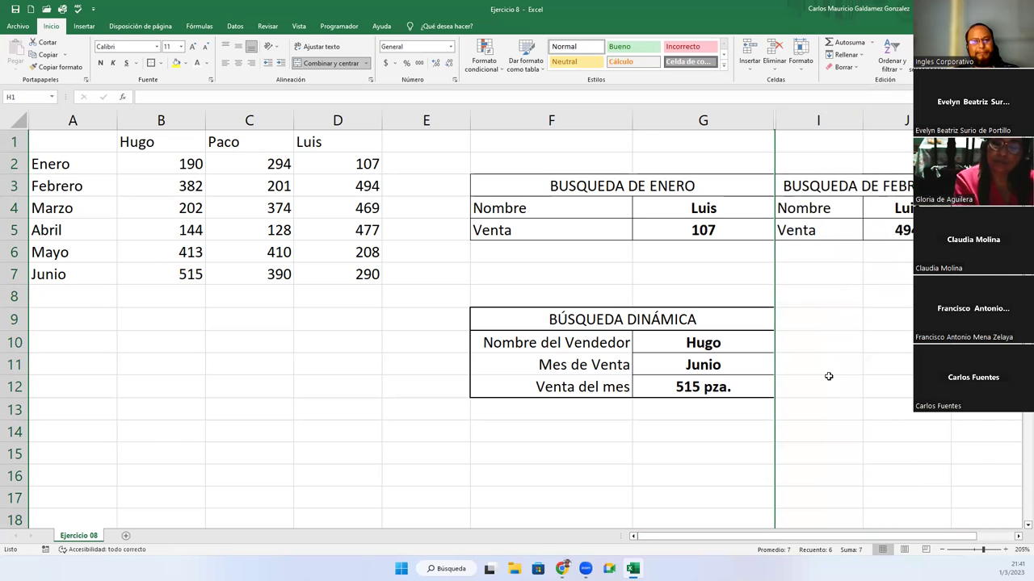
{"action": "left_click", "coordinate": [740, 360]}
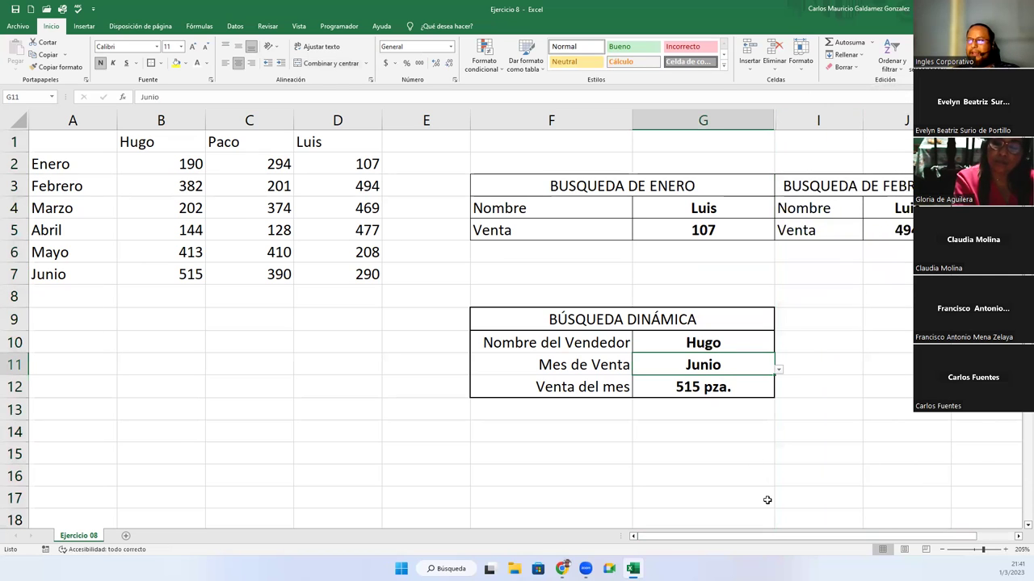
{"action": "left_click", "coordinate": [810, 373]}
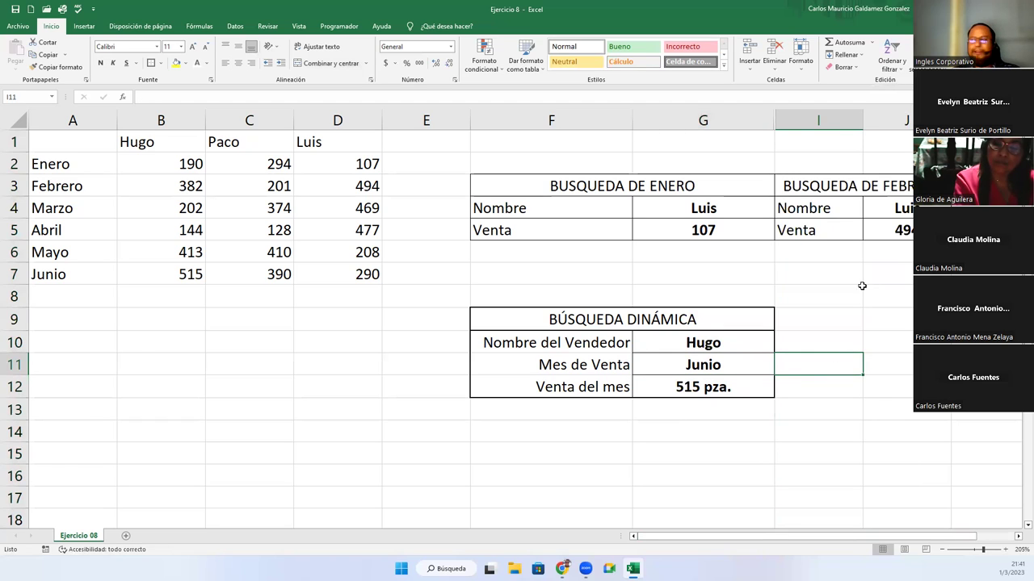
Try unhiding column H, and undo it to leave the helper column hidden
{"action": "right_click", "coordinate": [775, 118]}
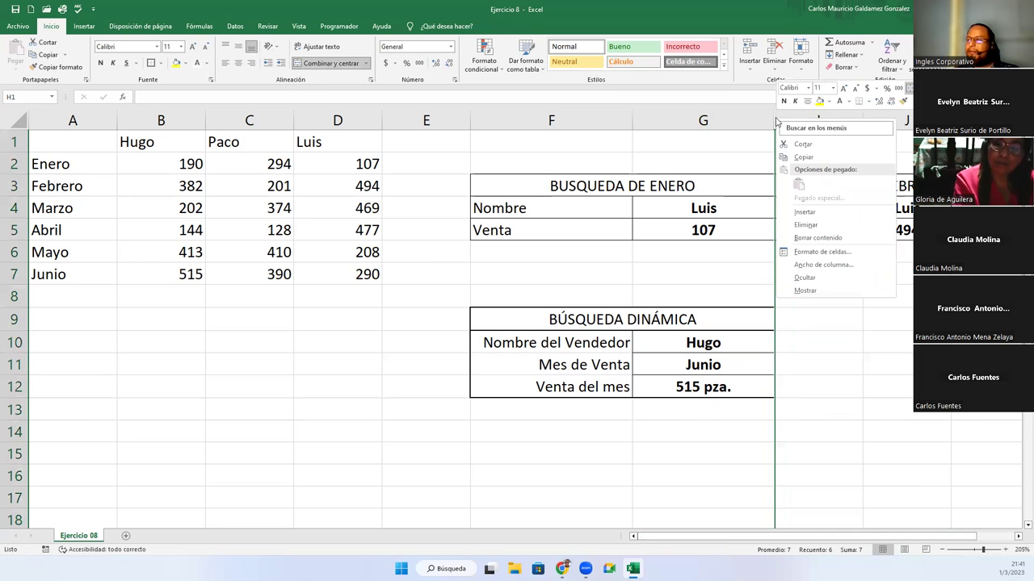
{"action": "left_click", "coordinate": [805, 290]}
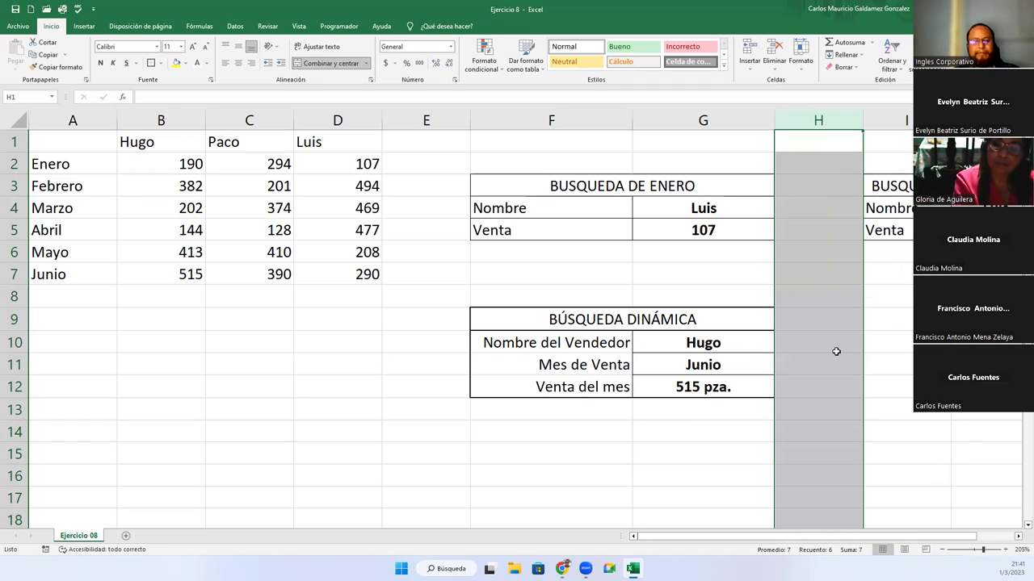
{"action": "key", "text": "ctrl+z"}
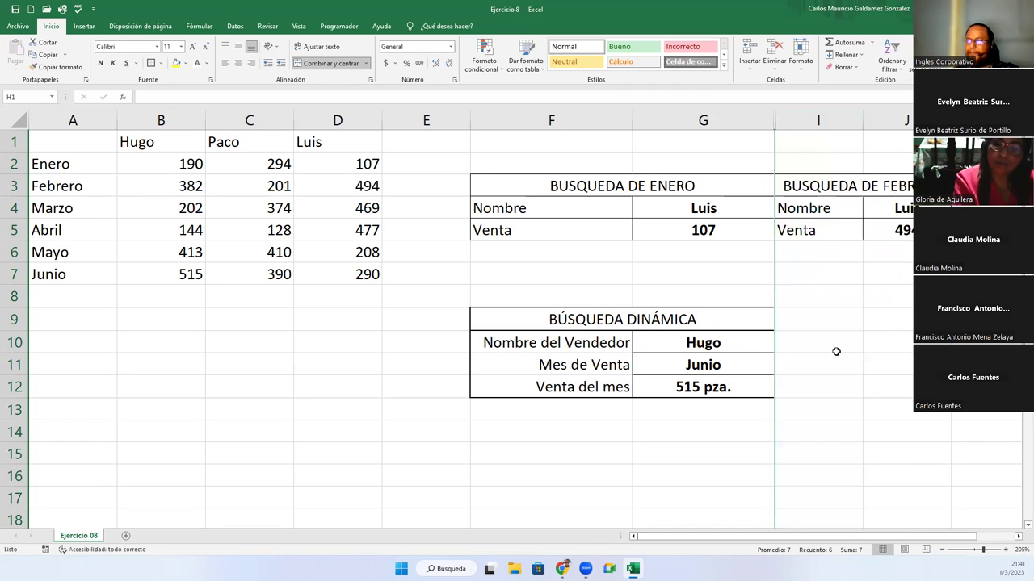
{"action": "right_click", "coordinate": [773, 121]}
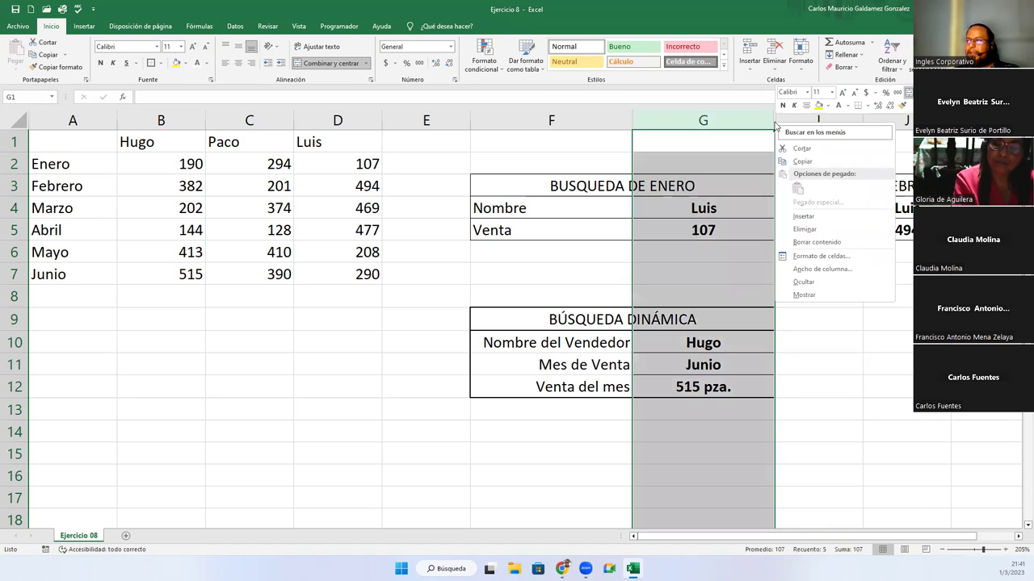
{"action": "left_click", "coordinate": [831, 356]}
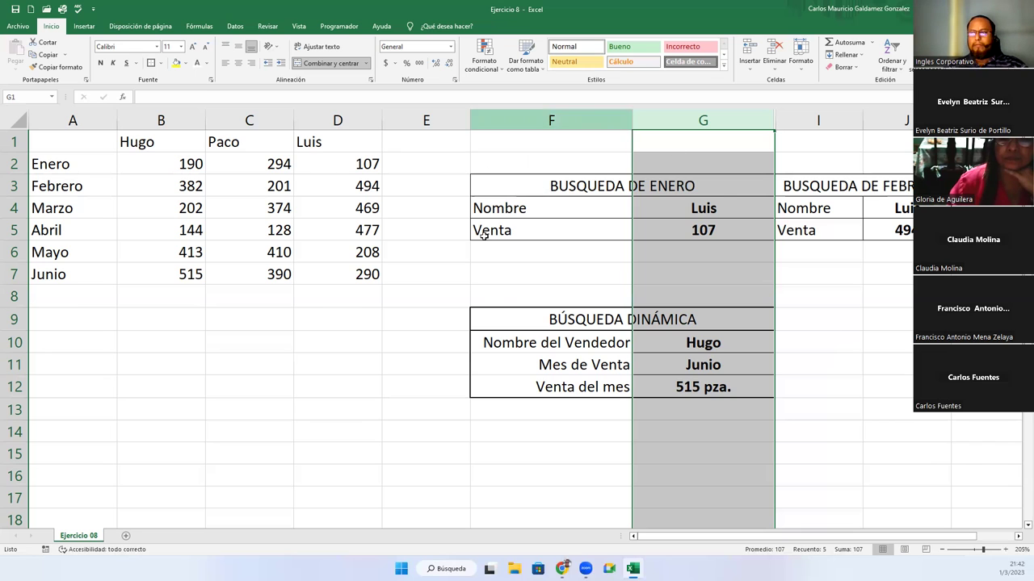
Make the BÚSQUEDA DINÁMICA title in F9 bold
{"action": "left_click", "coordinate": [517, 318]}
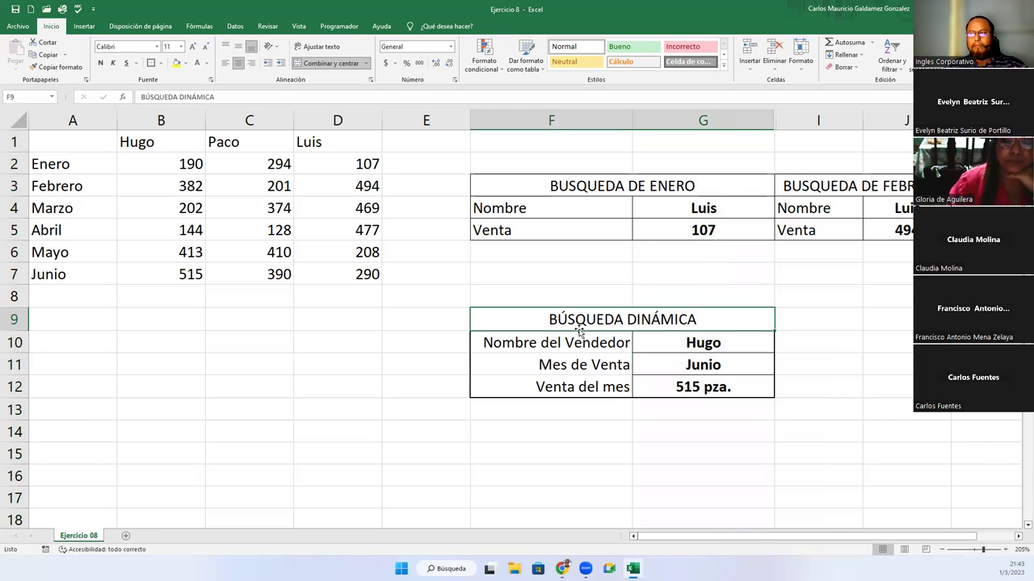
{"action": "left_click", "coordinate": [100, 63]}
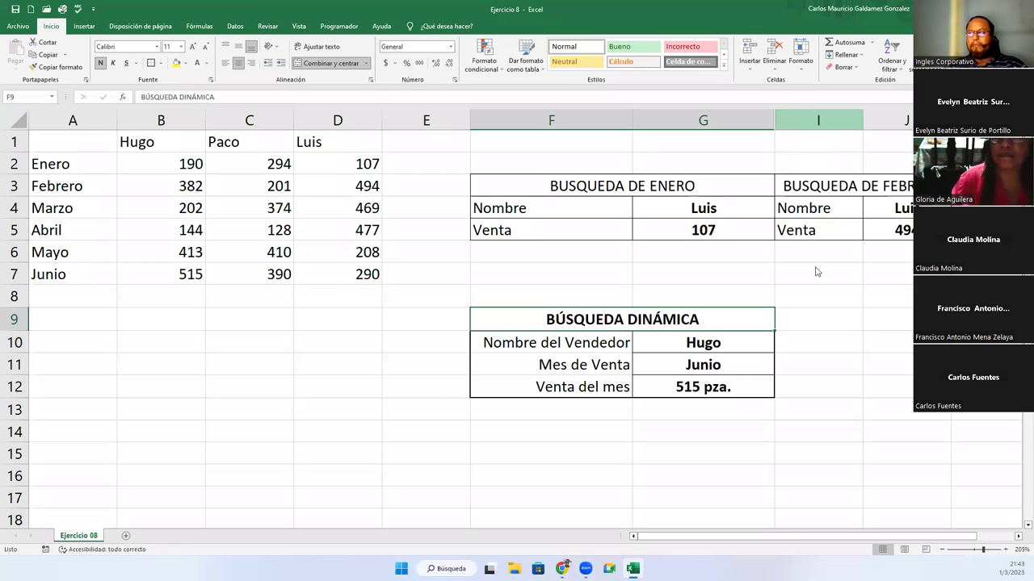
Insert a blank column before column I to separate the January and February search tables
{"action": "right_click", "coordinate": [801, 120]}
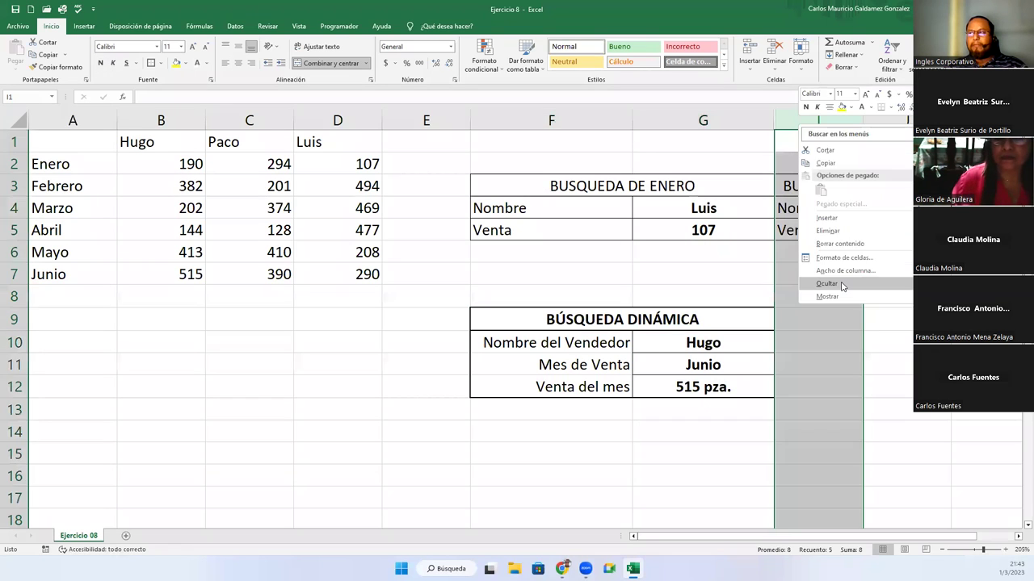
{"action": "left_click", "coordinate": [834, 219]}
{"action": "left_click", "coordinate": [748, 326]}
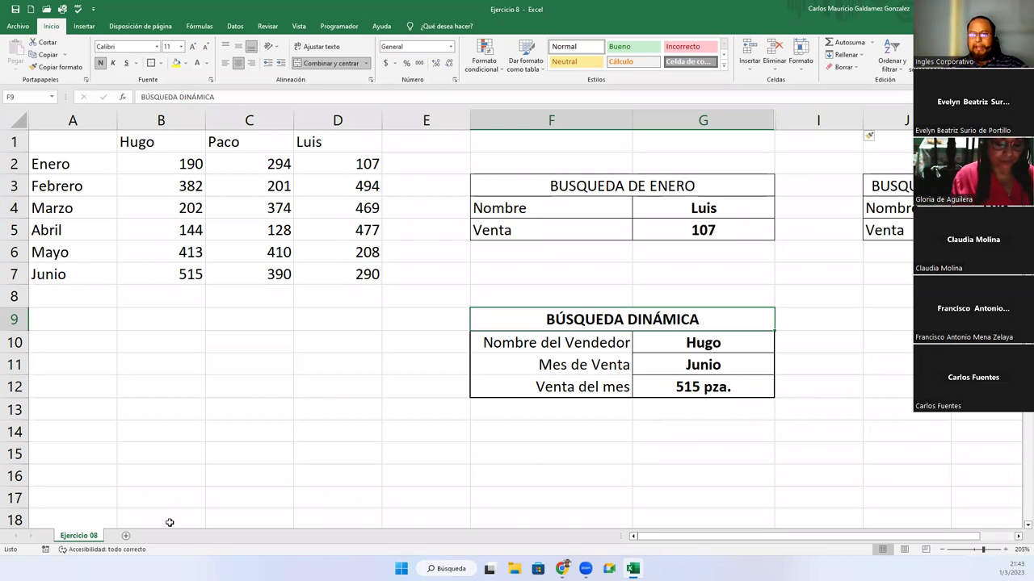
Review the sales data in A1:D7, the BÚSQUEDA DINÁMICA table and the January and February search tables by selecting each
{"action": "left_click_drag", "start_coordinate": [81, 150], "coordinate": [360, 278]}
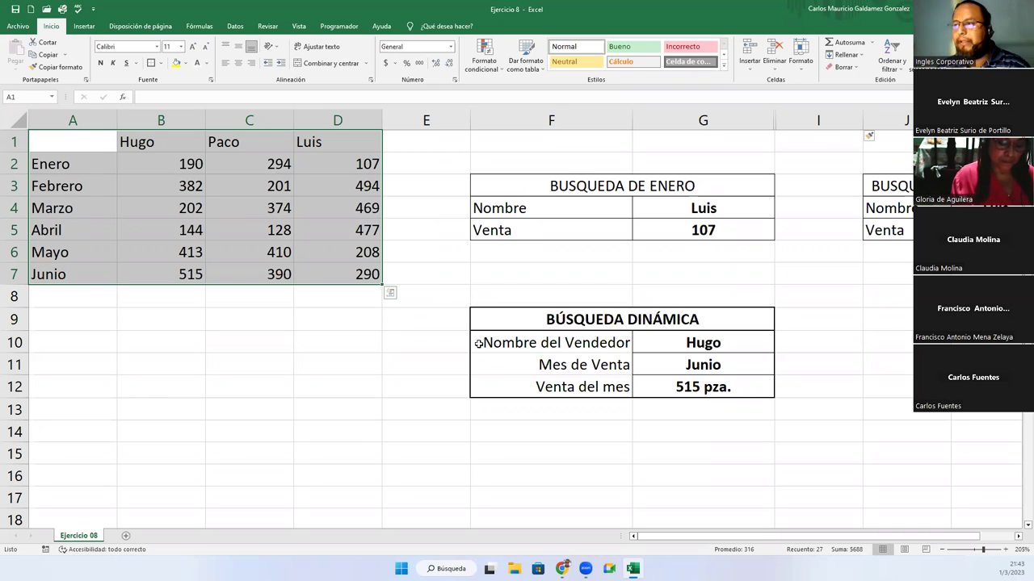
{"action": "left_click", "coordinate": [292, 209]}
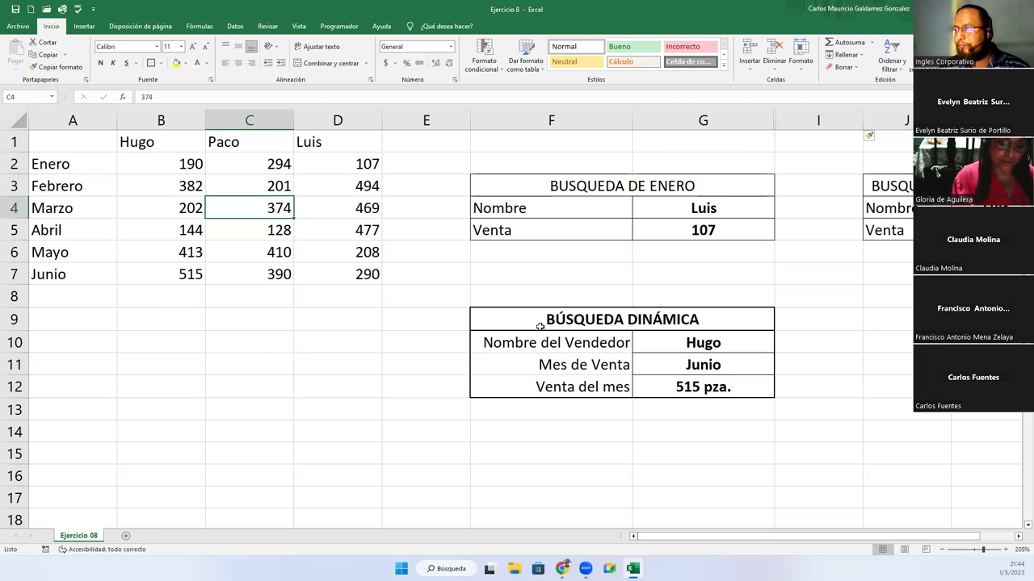
{"action": "left_click_drag", "start_coordinate": [528, 321], "coordinate": [539, 387]}
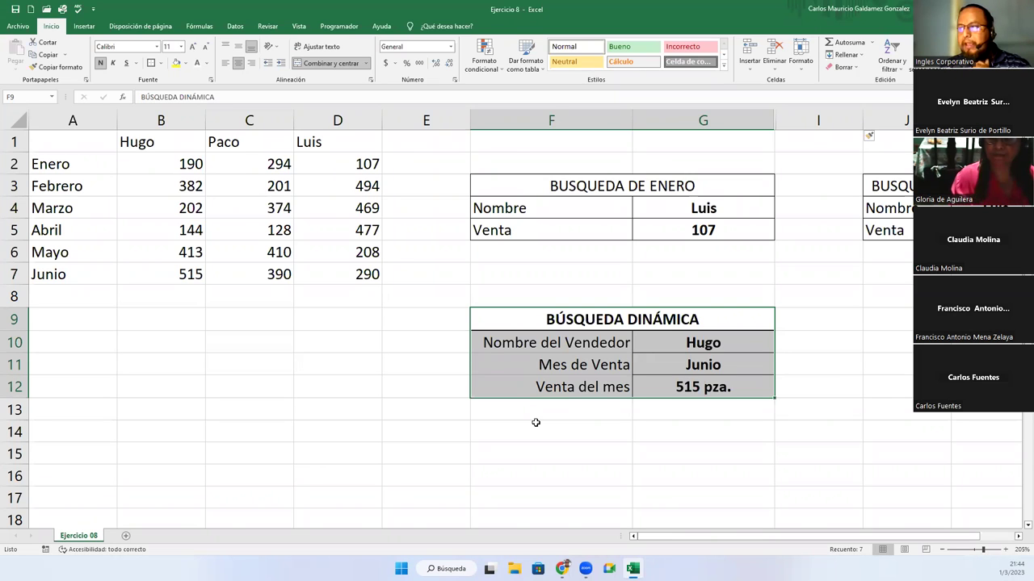
{"action": "left_click_drag", "start_coordinate": [543, 191], "coordinate": [542, 230]}
{"action": "left_click_drag", "start_coordinate": [885, 186], "coordinate": [908, 230]}
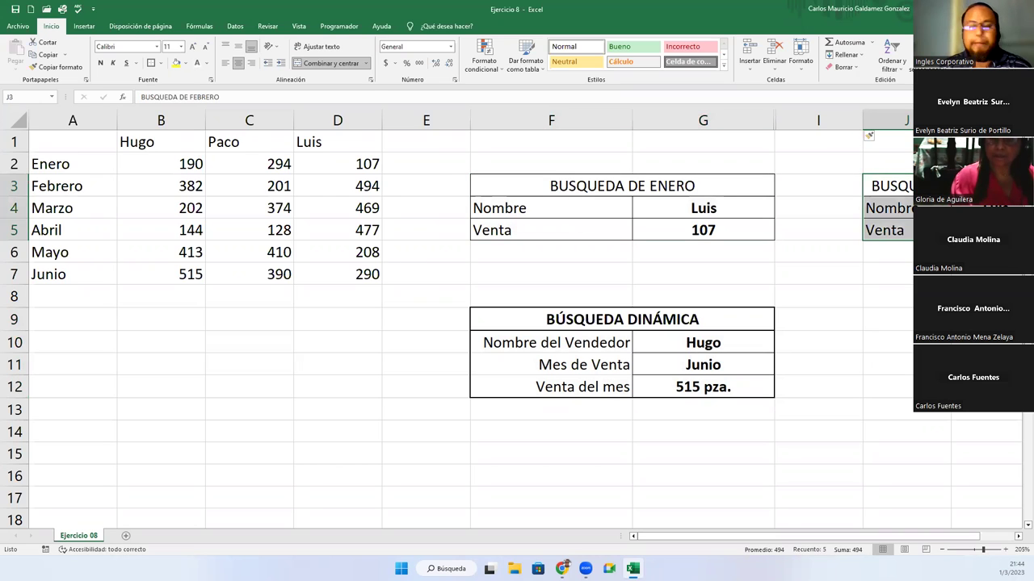
Enter the practice note "Practicar. Creando una tabla por los meses restantes" in F7
{"action": "left_click", "coordinate": [538, 274]}
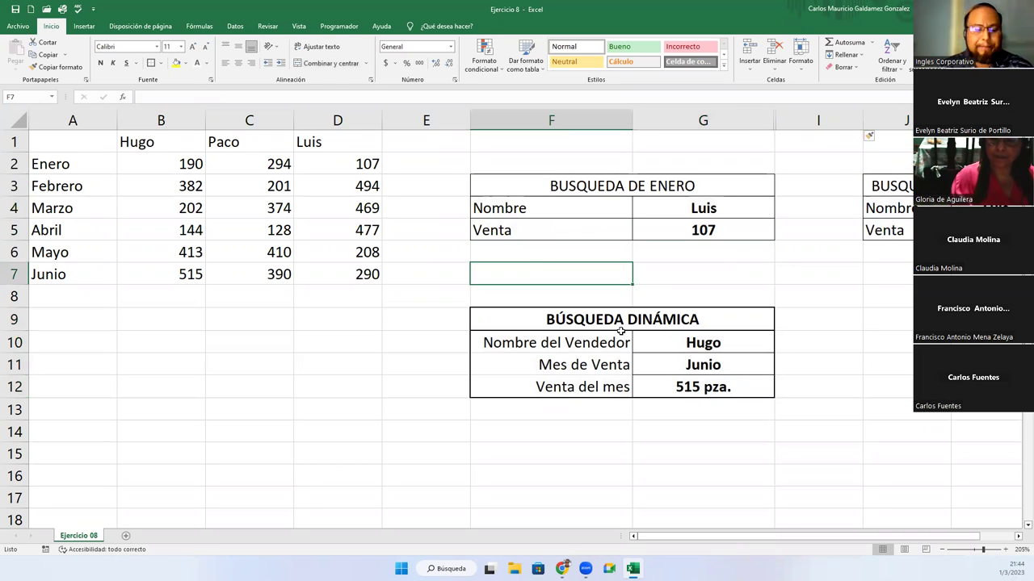
{"action": "type", "text": "Practica"}
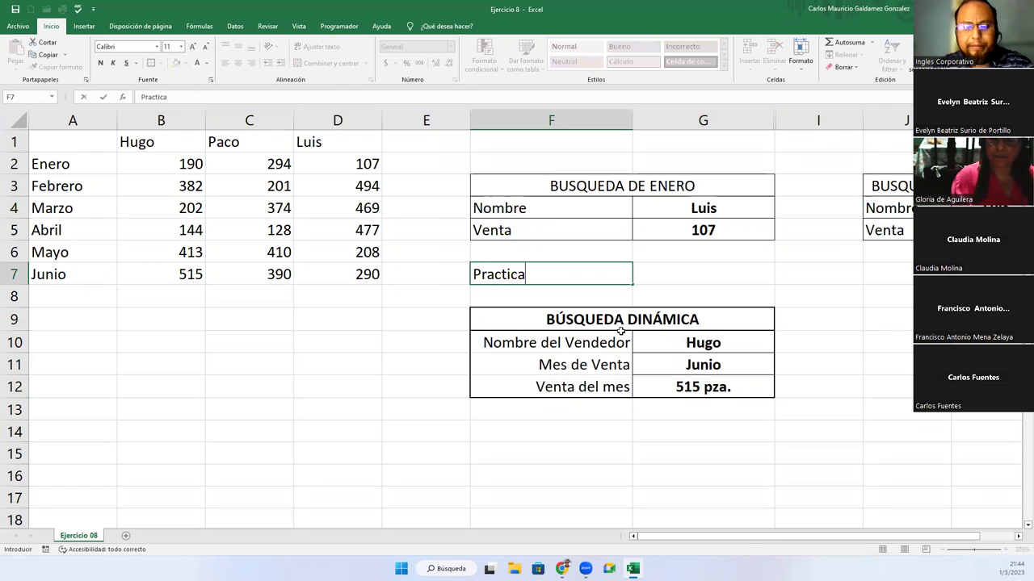
{"action": "type", "text": "r. Creando "}
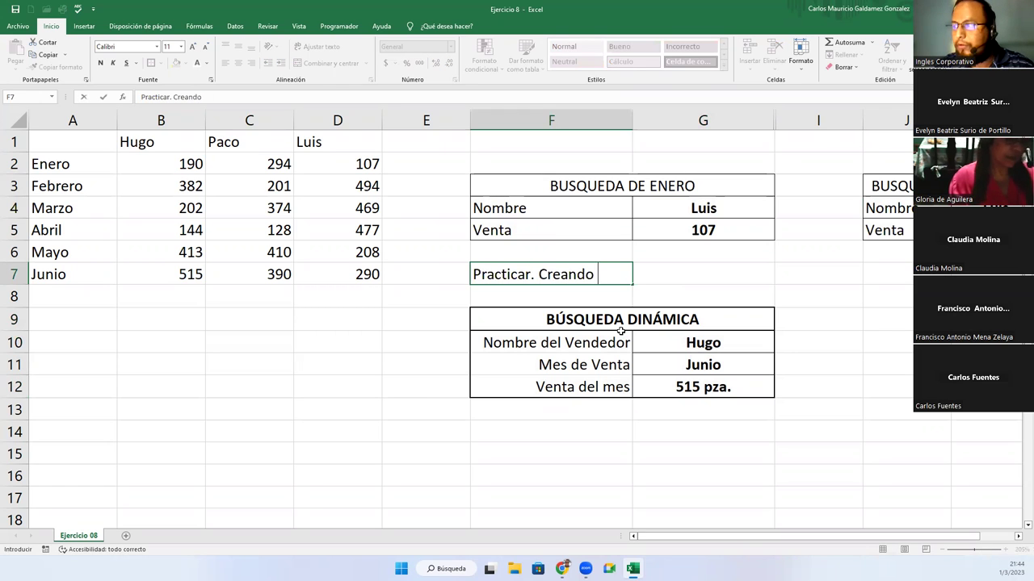
{"action": "type", "text": "una tabla po"}
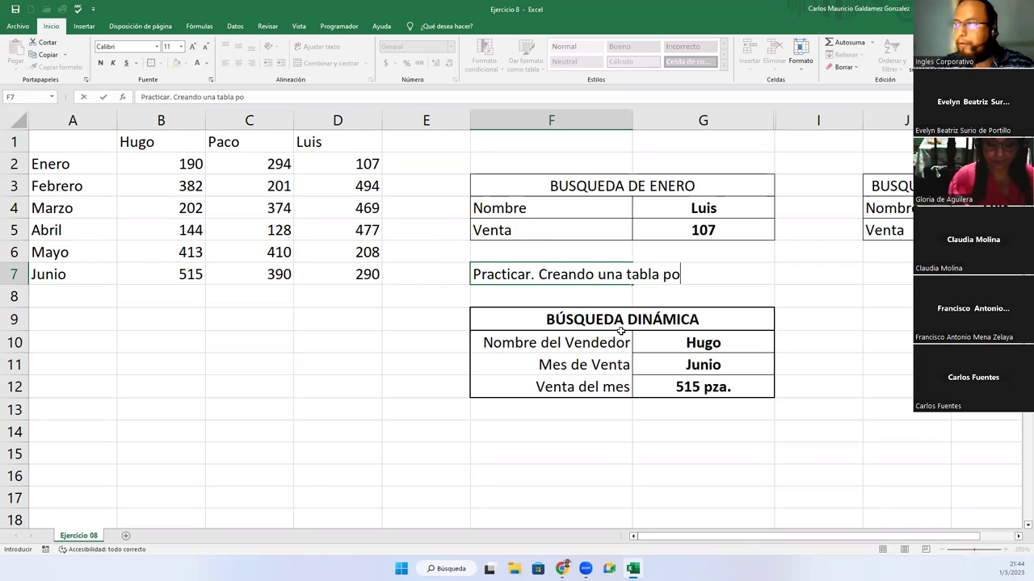
{"action": "type", "text": "r los meses "}
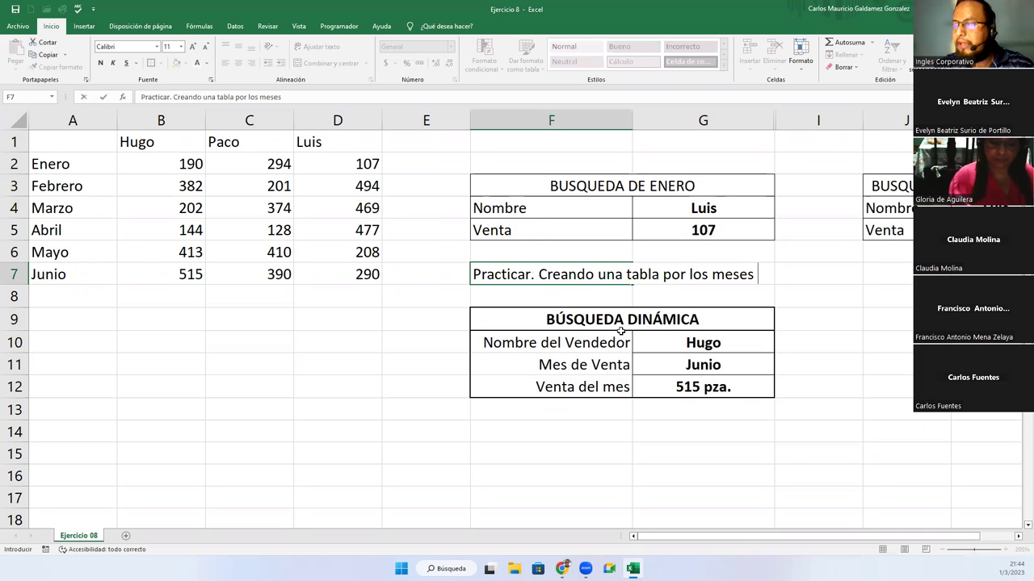
{"action": "type", "text": "restantes"}
{"action": "key", "text": "Return"}
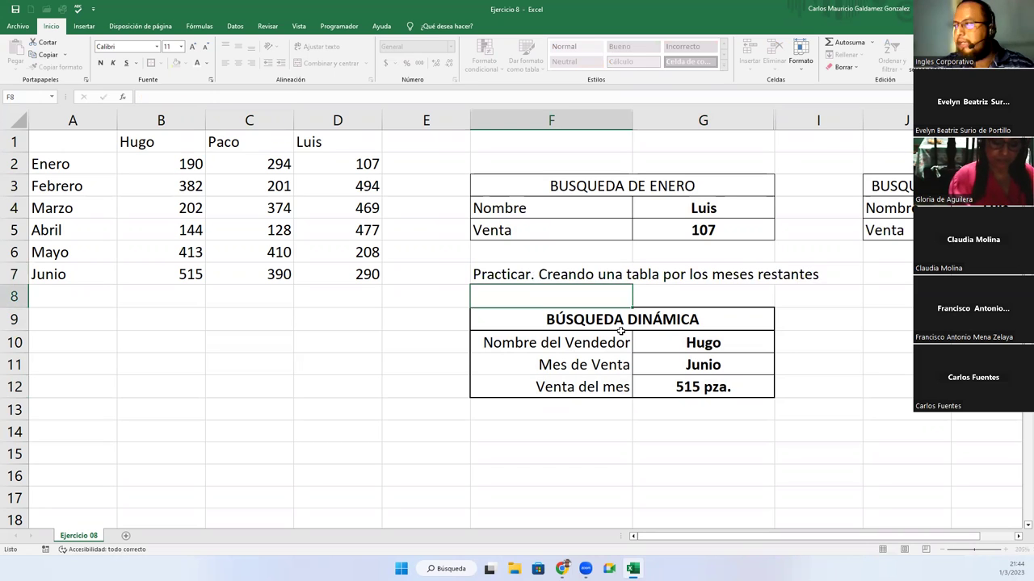
Compare the January and February search tables with the months Marzo, Abril and Mayo in column A to identify those remaining
{"action": "left_click_drag", "start_coordinate": [607, 183], "coordinate": [616, 230]}
{"action": "left_click_drag", "start_coordinate": [885, 185], "coordinate": [889, 230]}
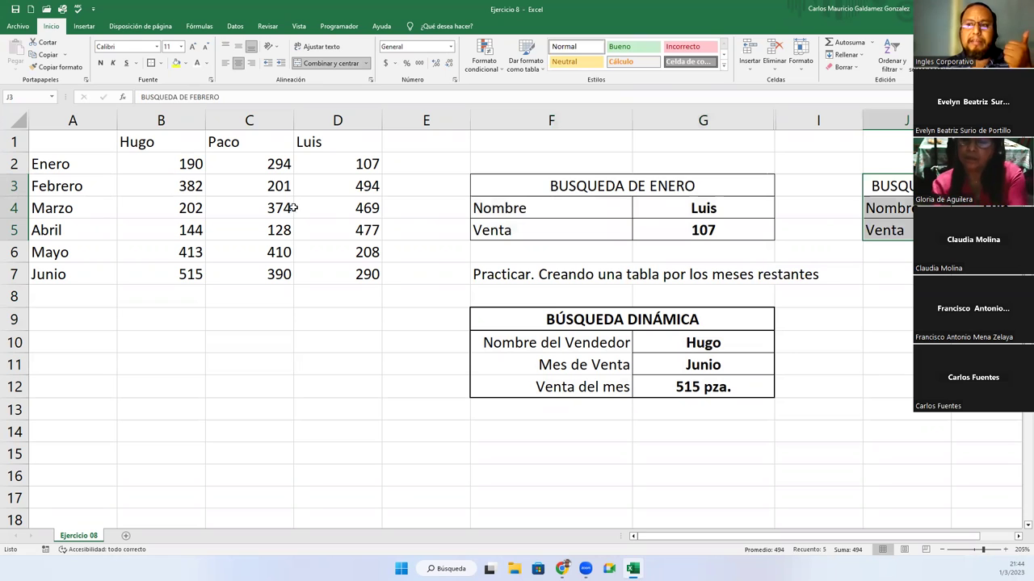
{"action": "left_click", "coordinate": [113, 206]}
{"action": "left_click", "coordinate": [111, 233]}
{"action": "left_click", "coordinate": [108, 251]}
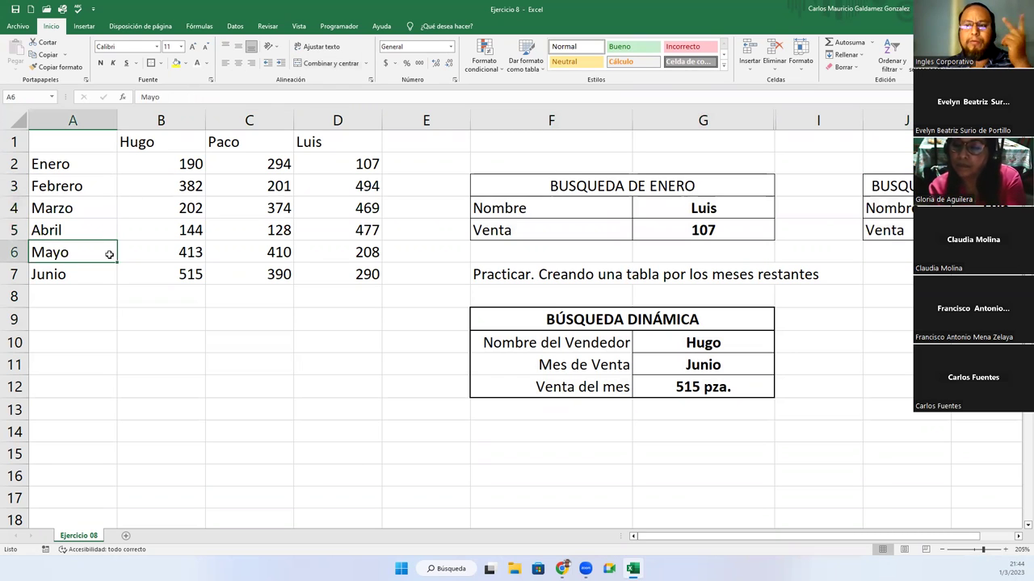
Move the BÚSQUEDA DINÁMICA table so it starts at B9, and widen column B to fit its labels
{"action": "left_click", "coordinate": [100, 278]}
{"action": "left_click_drag", "start_coordinate": [533, 318], "coordinate": [555, 402]}
{"action": "left_click", "coordinate": [555, 402]}
{"action": "left_click_drag", "start_coordinate": [517, 323], "coordinate": [194, 396]}
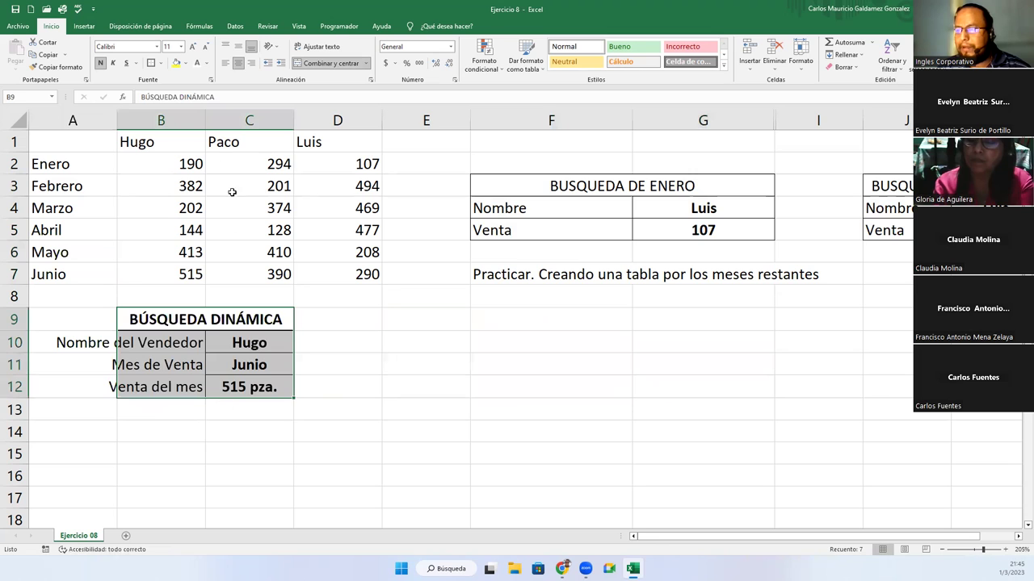
{"action": "double_click", "coordinate": [204, 118]}
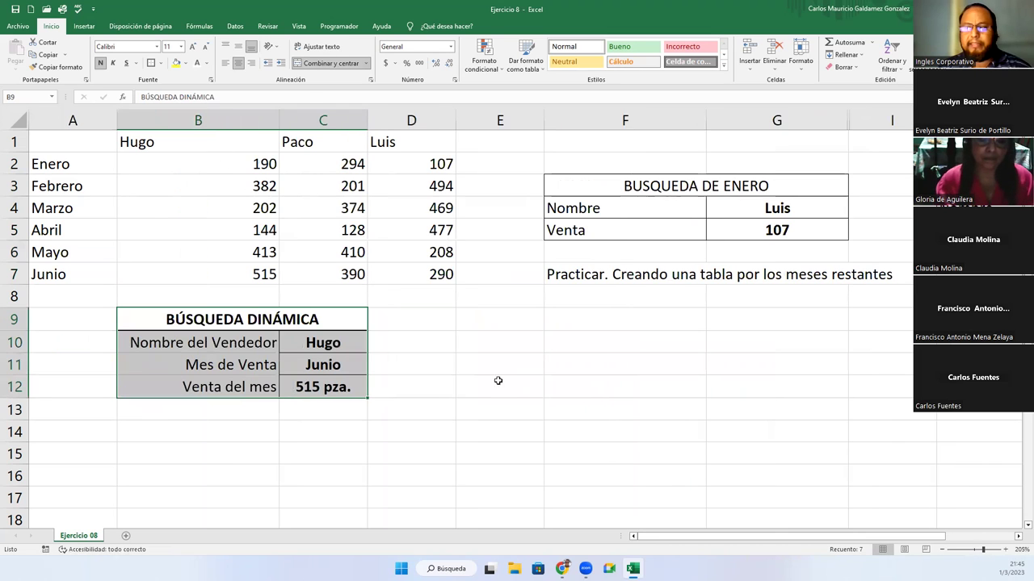
{"action": "left_click", "coordinate": [572, 274]}
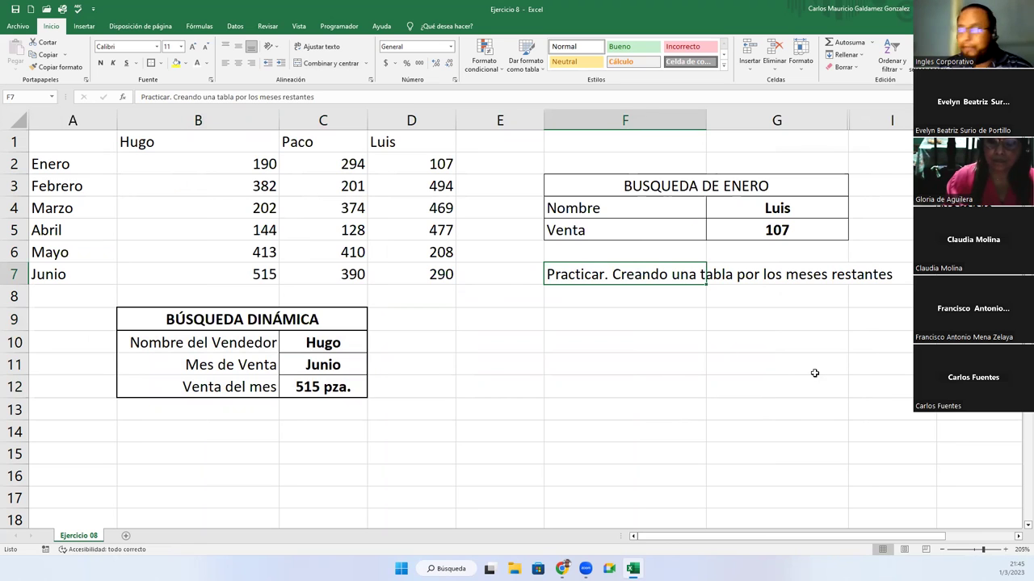
Take a screen capture of the student grades table together with the small lookup table beside it
{"action": "scroll", "coordinate": [386, 380], "scroll_direction": "down", "scroll_amount": 5}
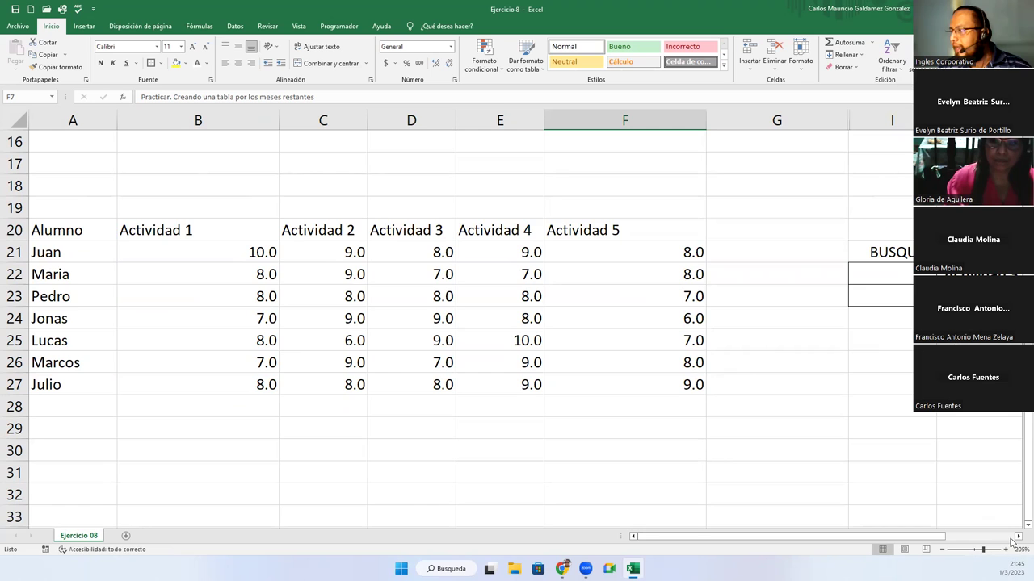
{"action": "scroll", "coordinate": [622, 378], "scroll_direction": "up", "scroll_amount": 2}
{"action": "scroll", "coordinate": [622, 378], "scroll_direction": "down", "scroll_amount": 1, "text": "ctrl"}
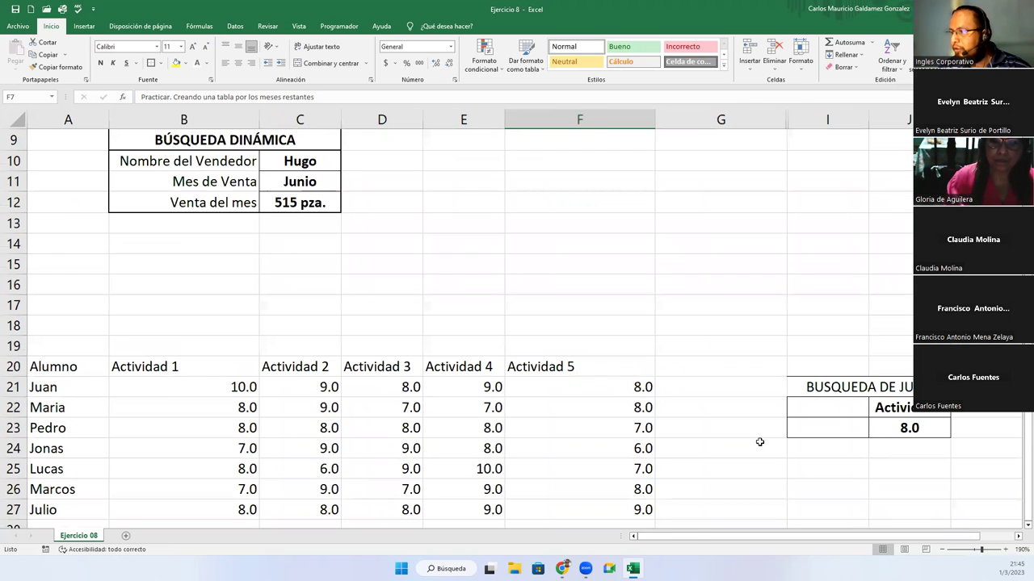
{"action": "scroll", "coordinate": [808, 420], "scroll_direction": "down", "scroll_amount": 5}
{"action": "left_click_drag", "start_coordinate": [1027, 460], "coordinate": [1028, 417]}
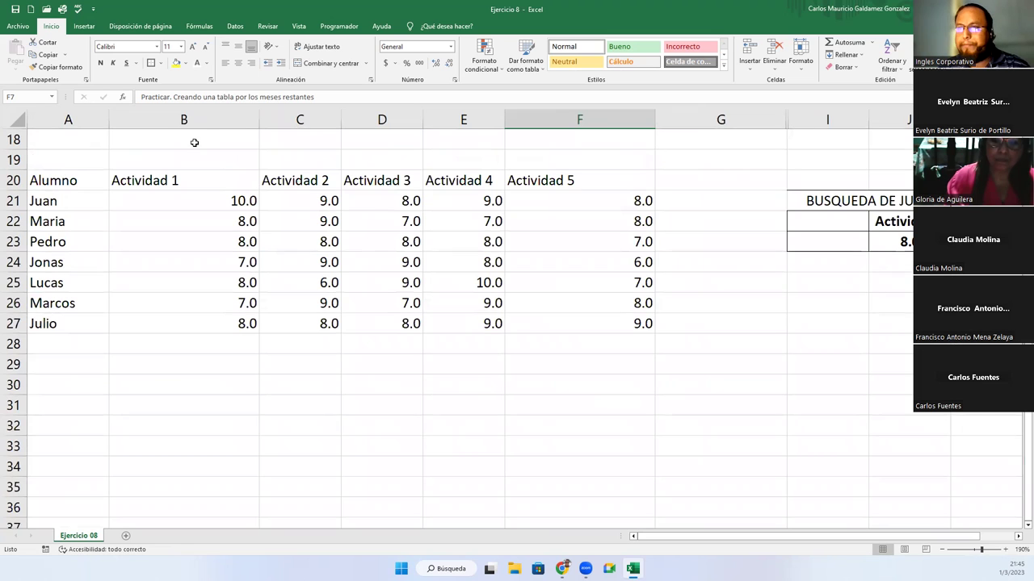
{"action": "key", "text": "super+shift+s"}
{"action": "left_click_drag", "start_coordinate": [4, 150], "coordinate": [957, 388]}
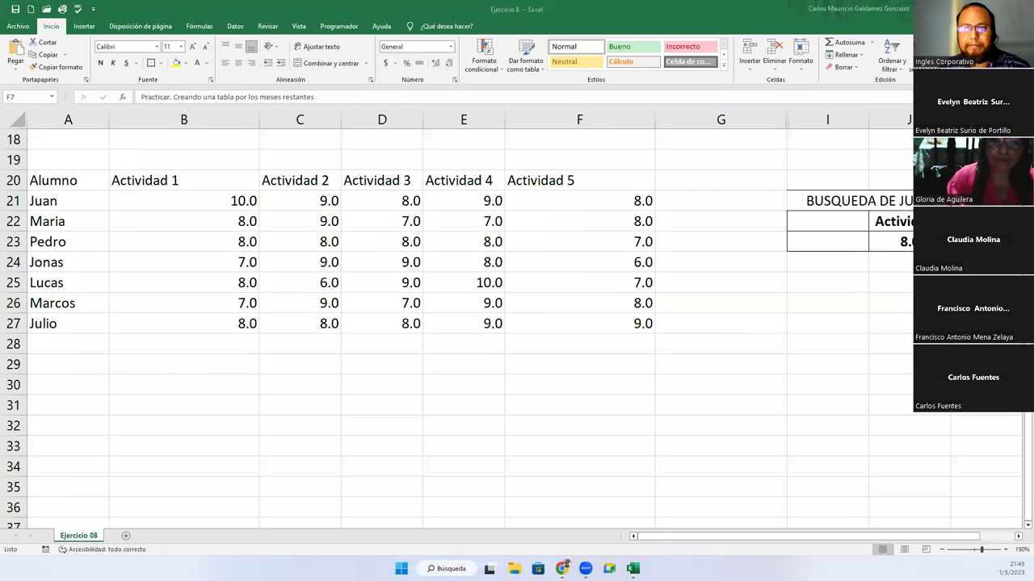
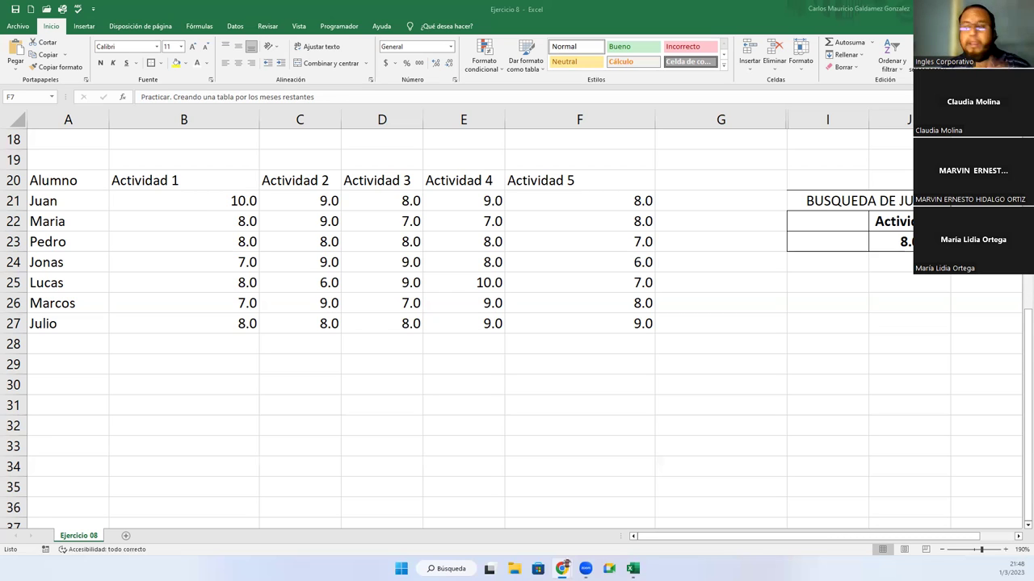
Move the small student lookup table beside the grades down so its title sits in row 24
{"action": "left_click_drag", "start_coordinate": [175, 183], "coordinate": [521, 316]}
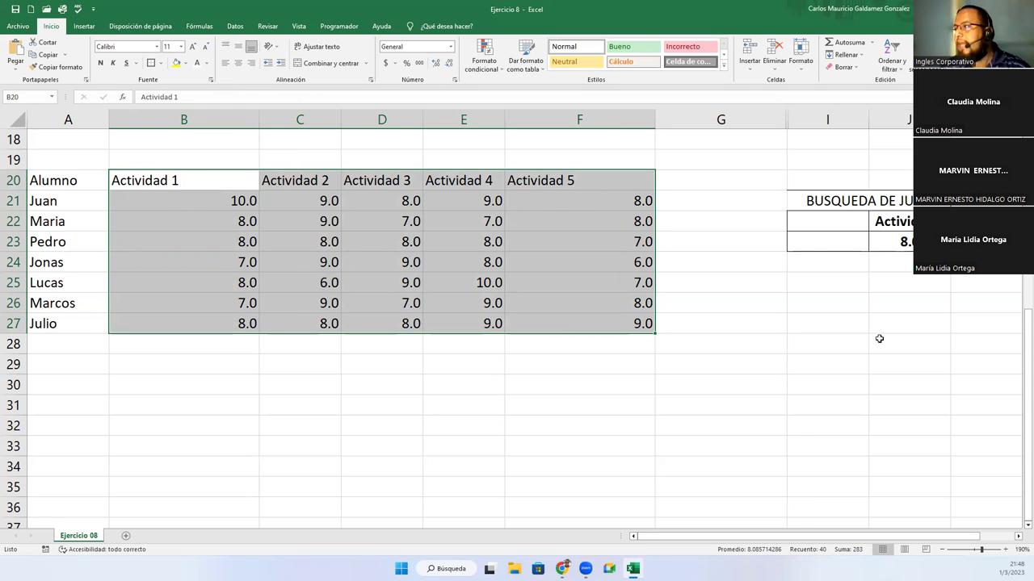
{"action": "left_click_drag", "start_coordinate": [836, 198], "coordinate": [805, 300]}
{"action": "left_click", "coordinate": [493, 315]}
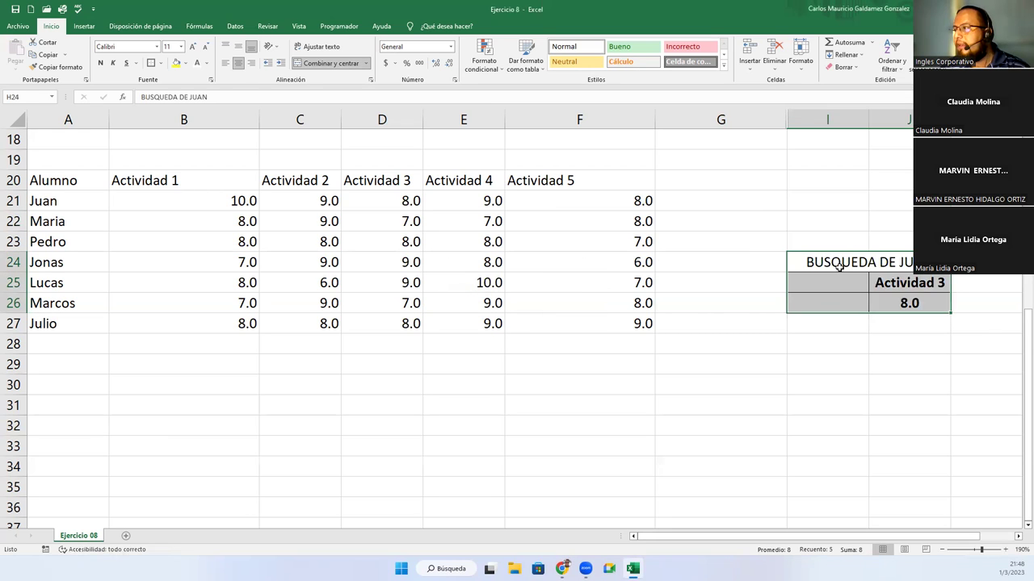
{"action": "left_click", "coordinate": [840, 267]}
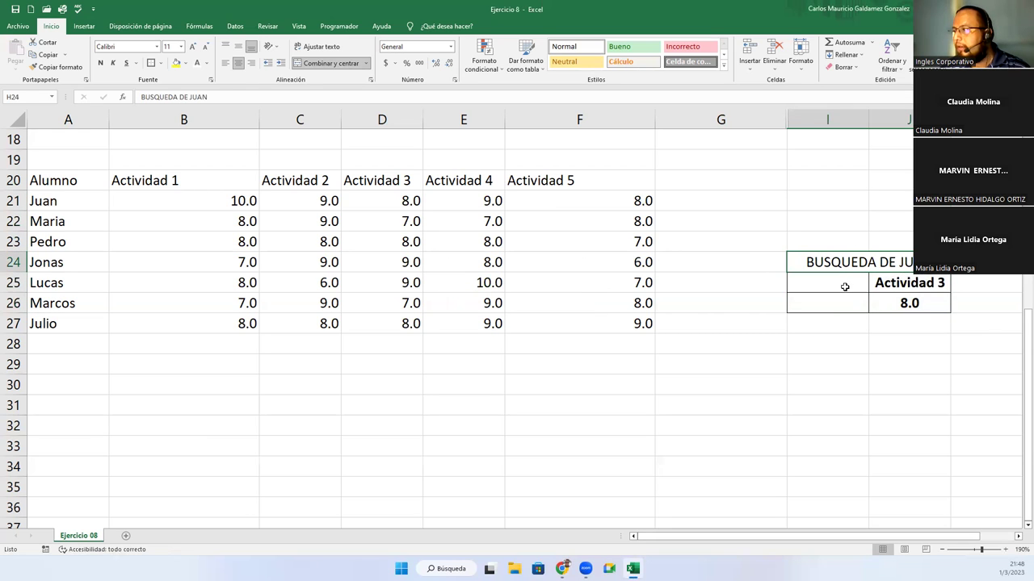
{"action": "left_click", "coordinate": [910, 287]}
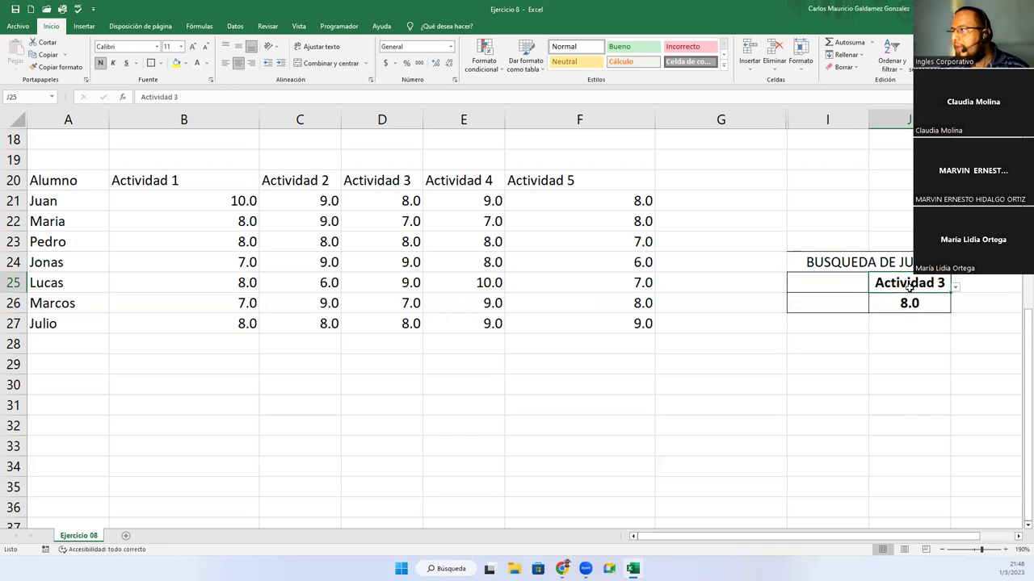
Label the student lookup rows "La actividad" in I25 and "La Nota" in I26, and give the table a thick outside border
{"action": "left_click", "coordinate": [854, 290]}
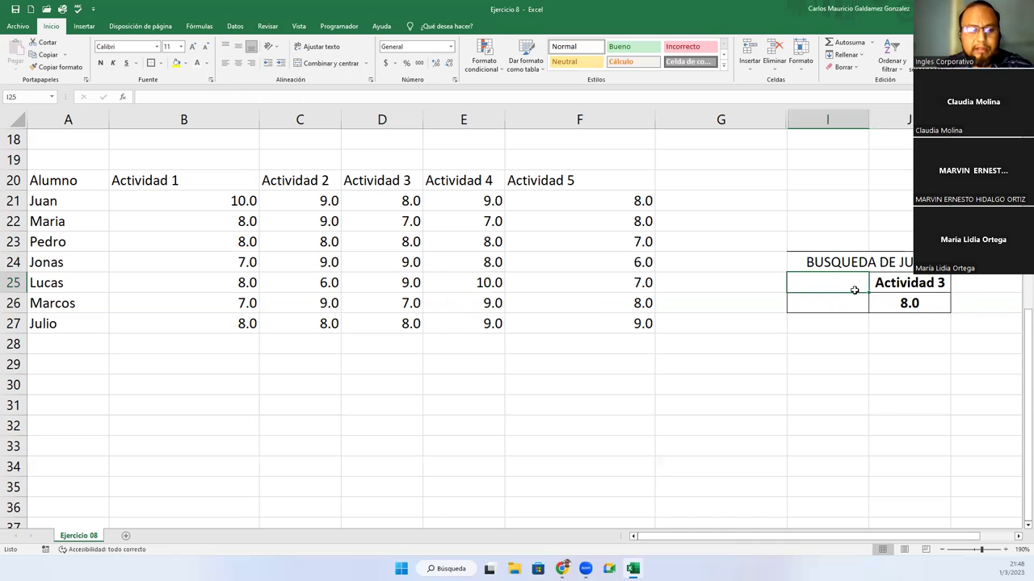
{"action": "type", "text": "A"}
{"action": "key", "text": "BackSpace"}
{"action": "type", "text": "La a"}
{"action": "type", "text": "cto"}
{"action": "key", "text": "BackSpace"}
{"action": "type", "text": "ivida"}
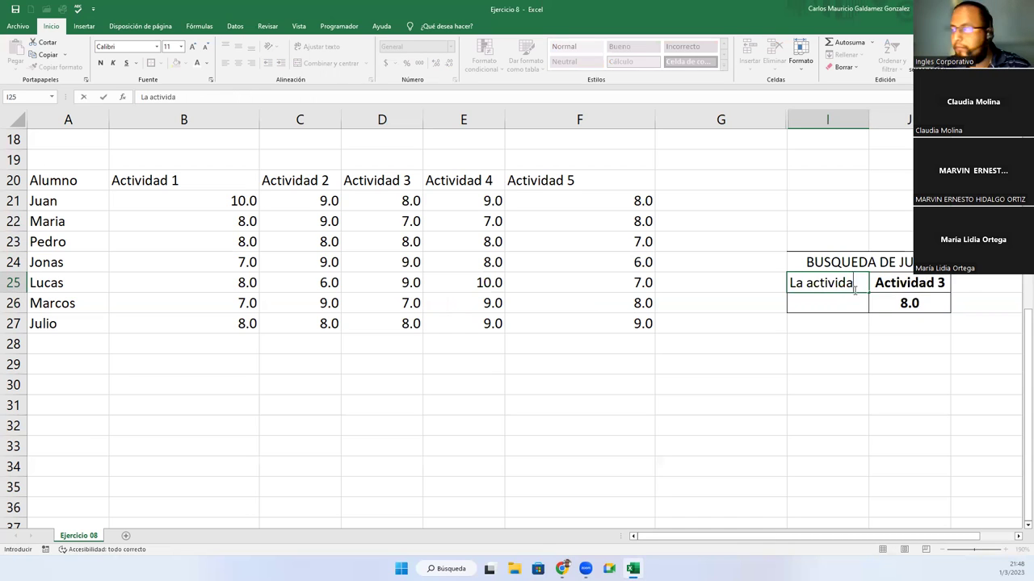
{"action": "type", "text": "d"}
{"action": "key", "text": "Return"}
{"action": "type", "text": "A"}
{"action": "key", "text": "BackSpace"}
{"action": "type", "text": "La Nota"}
{"action": "key", "text": "Return"}
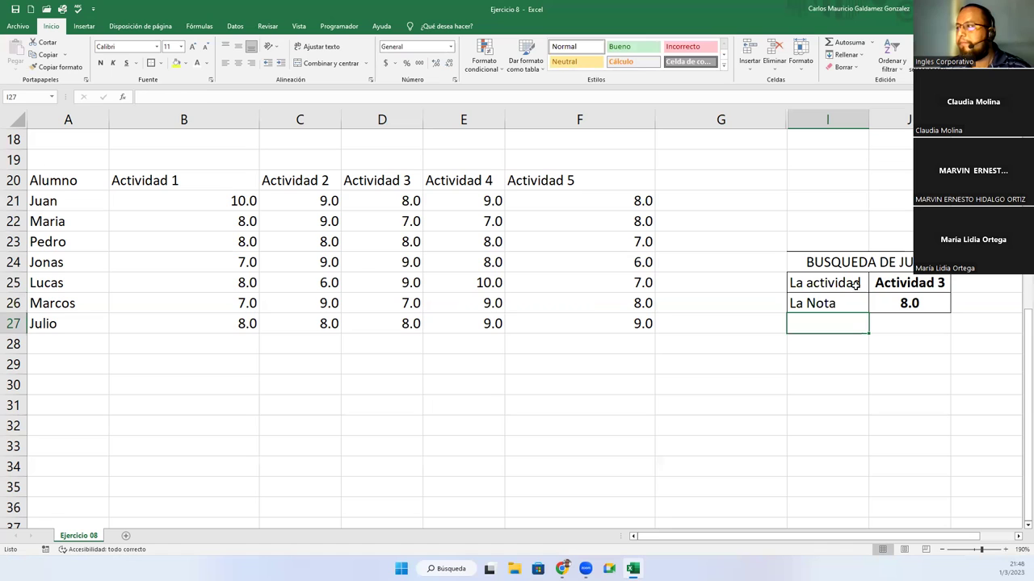
{"action": "left_click_drag", "start_coordinate": [812, 264], "coordinate": [815, 301]}
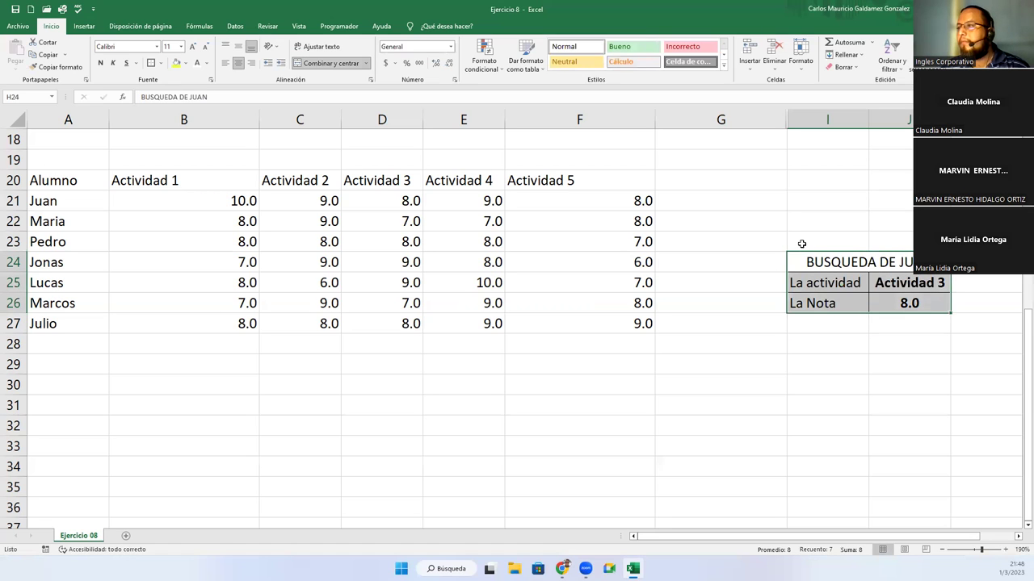
{"action": "left_click", "coordinate": [156, 69]}
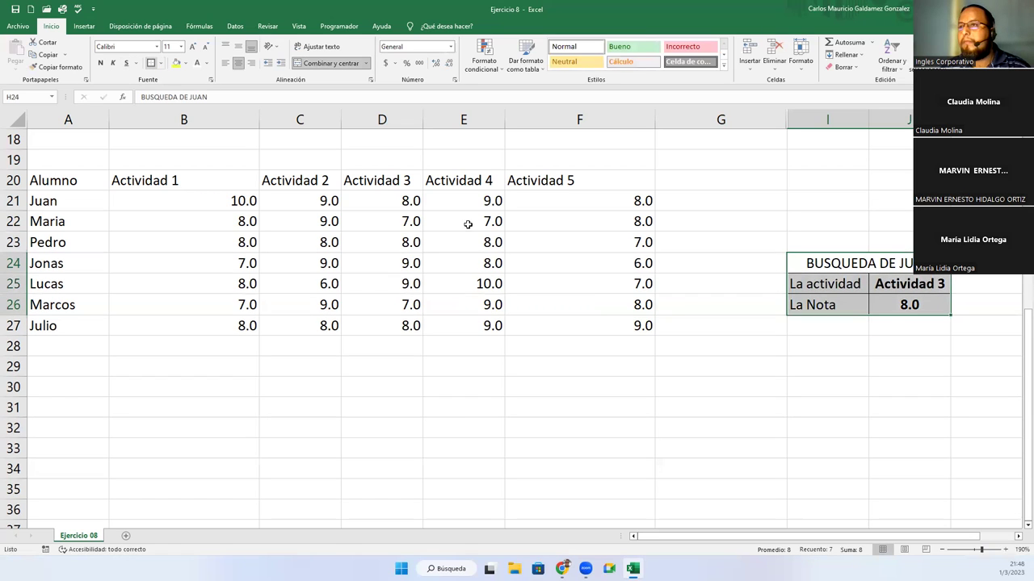
Check the activity choices offered in J25 and the lookup formula behind the grade in J26
{"action": "left_click", "coordinate": [911, 286]}
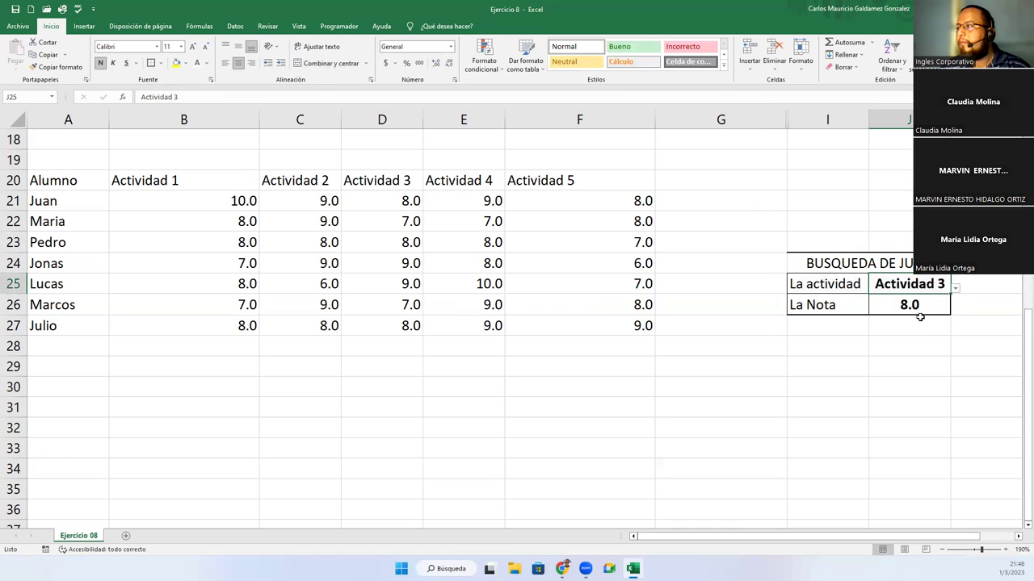
{"action": "left_click", "coordinate": [956, 291]}
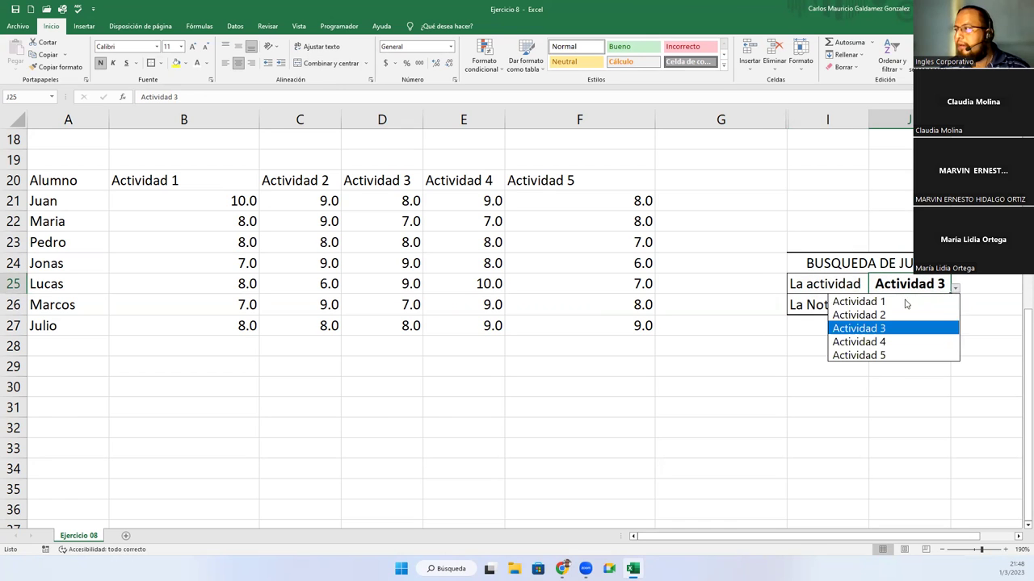
{"action": "left_click", "coordinate": [887, 287]}
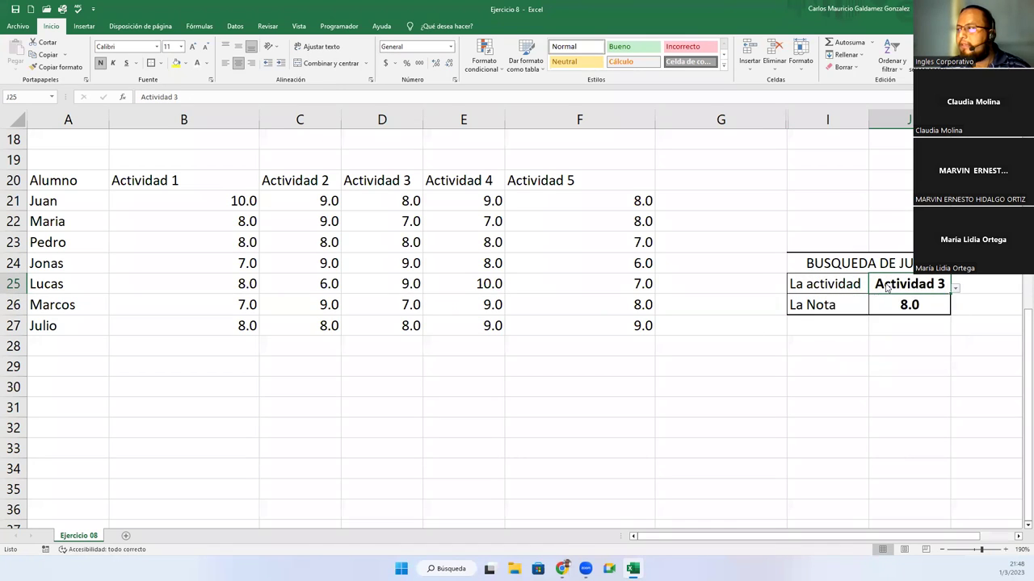
{"action": "left_click", "coordinate": [909, 301]}
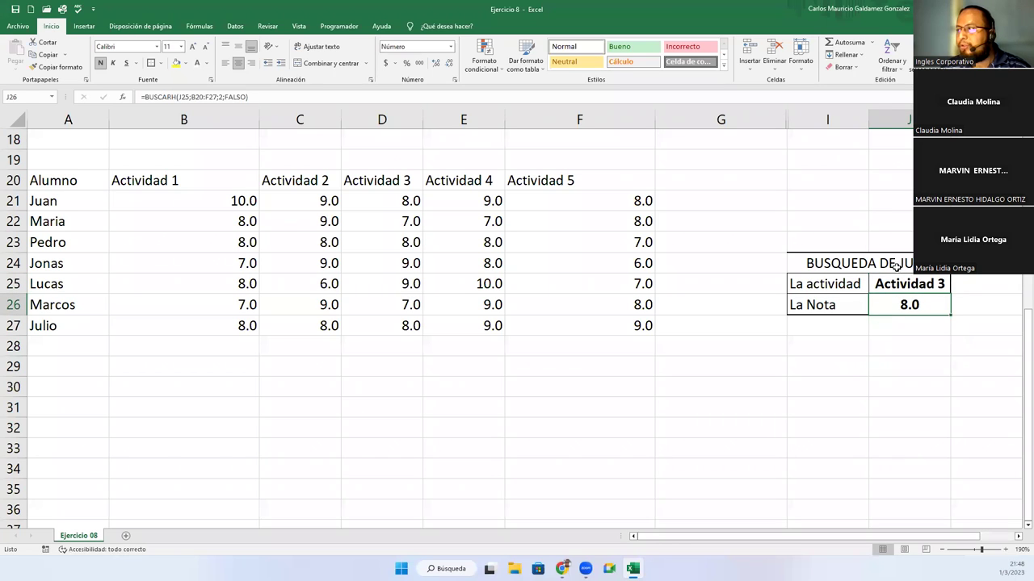
{"action": "left_click_drag", "start_coordinate": [897, 266], "coordinate": [897, 298]}
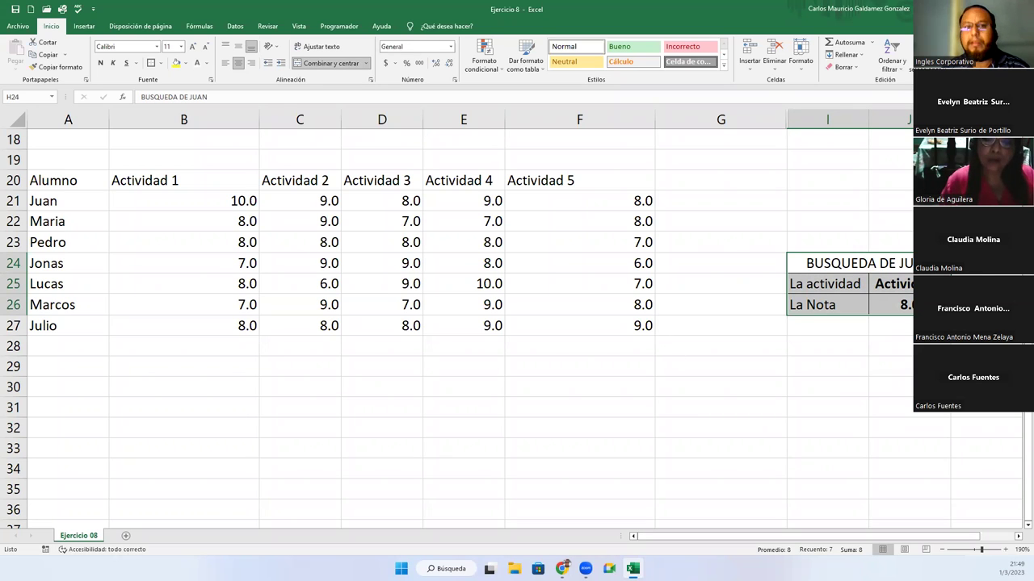
{"action": "left_click", "coordinate": [908, 305]}
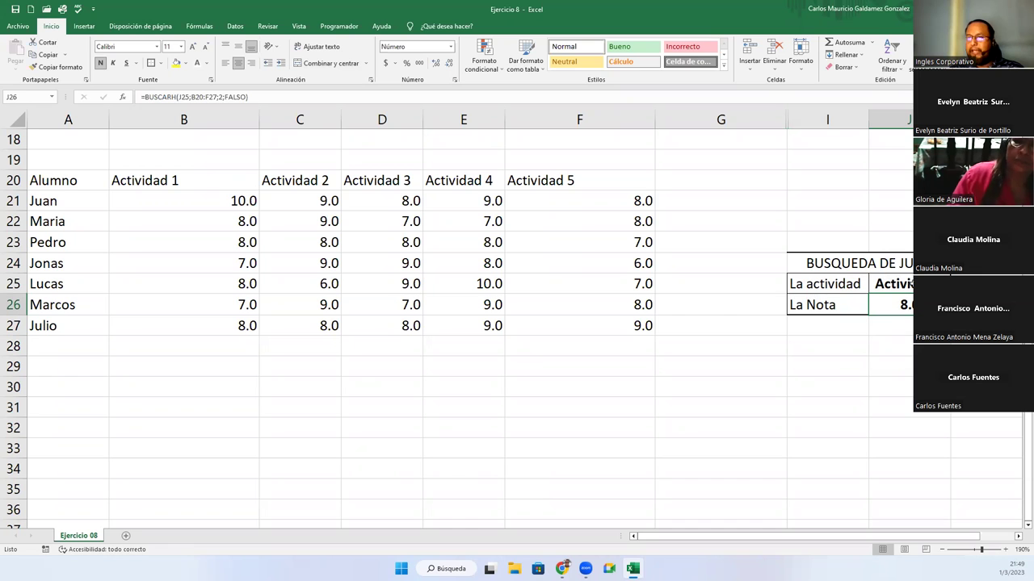
{"action": "left_click", "coordinate": [856, 265]}
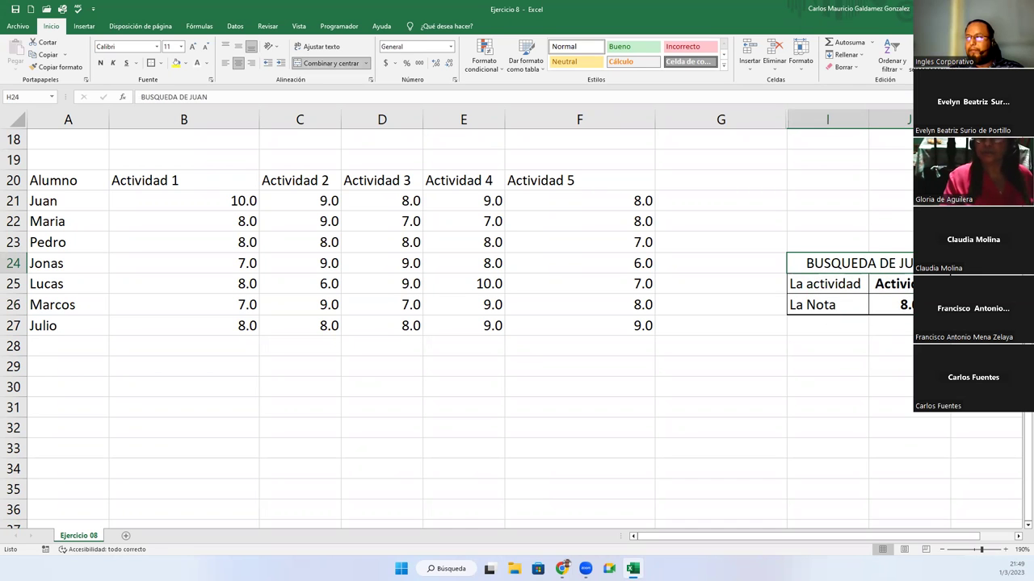
Review the BÚSQUEDA DINÁMICA table and the empty area below the student grades around B30
{"action": "scroll", "coordinate": [824, 377], "scroll_direction": "up", "scroll_amount": 6}
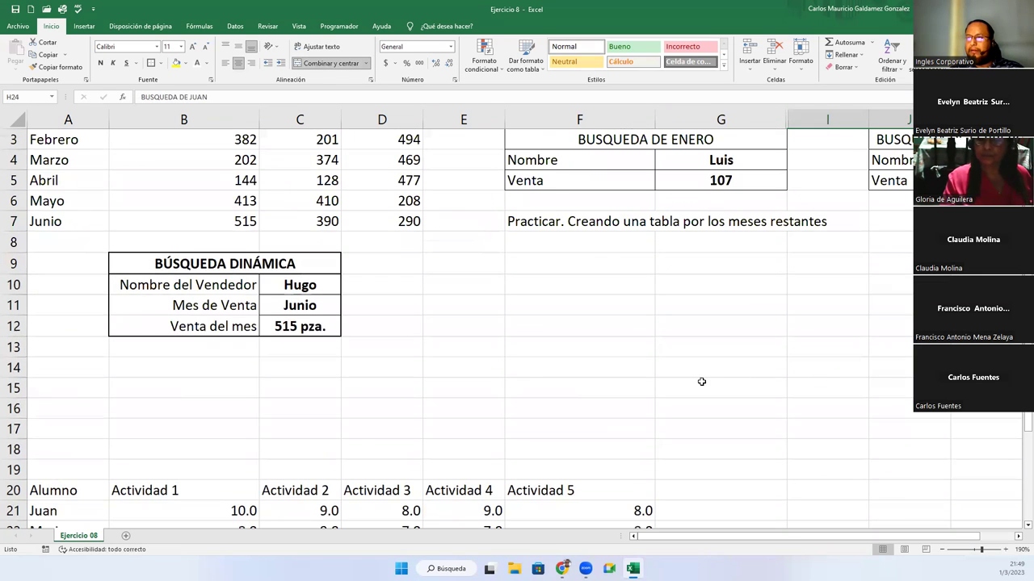
{"action": "left_click_drag", "start_coordinate": [217, 305], "coordinate": [231, 380]}
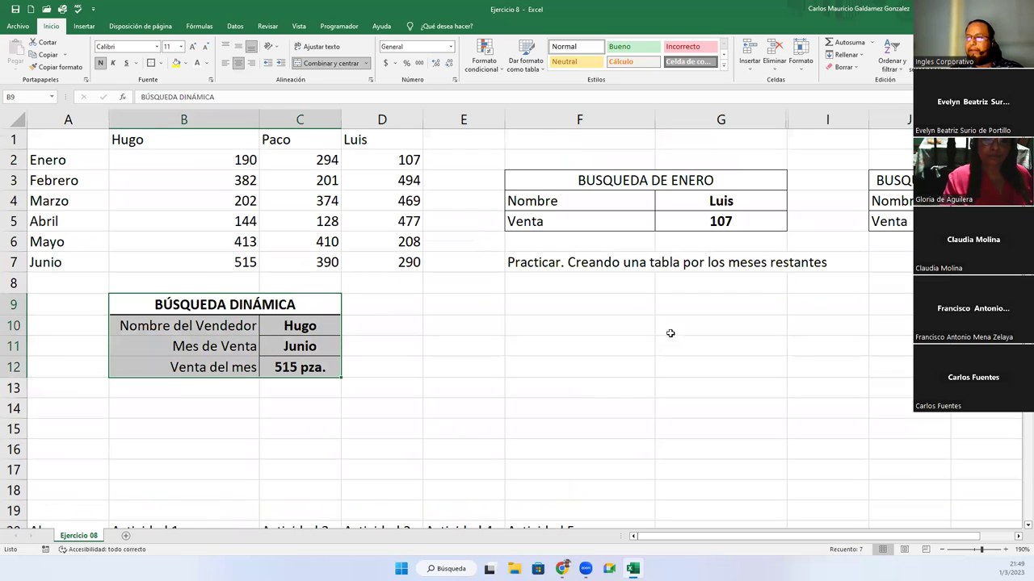
{"action": "scroll", "coordinate": [258, 428], "scroll_direction": "down", "scroll_amount": 10}
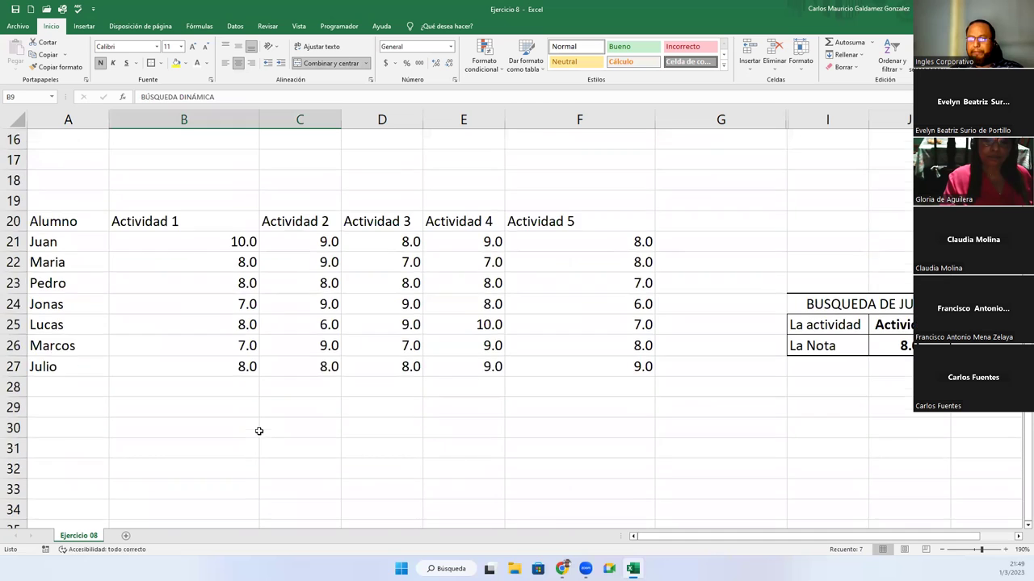
{"action": "left_click_drag", "start_coordinate": [1019, 484], "coordinate": [1020, 492]}
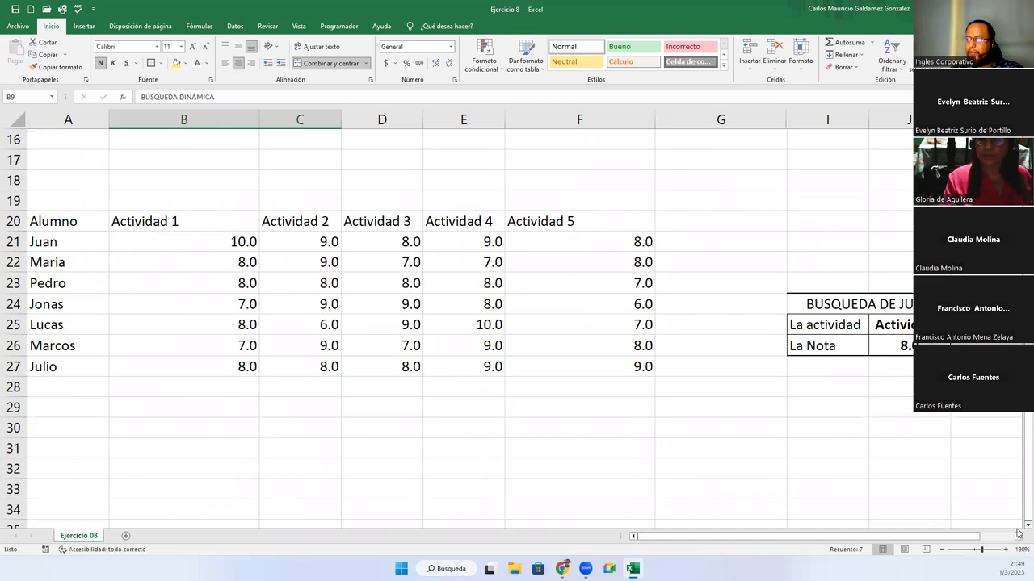
{"action": "left_click", "coordinate": [1020, 528]}
{"action": "scroll", "coordinate": [1019, 531], "scroll_direction": "down", "scroll_amount": 1}
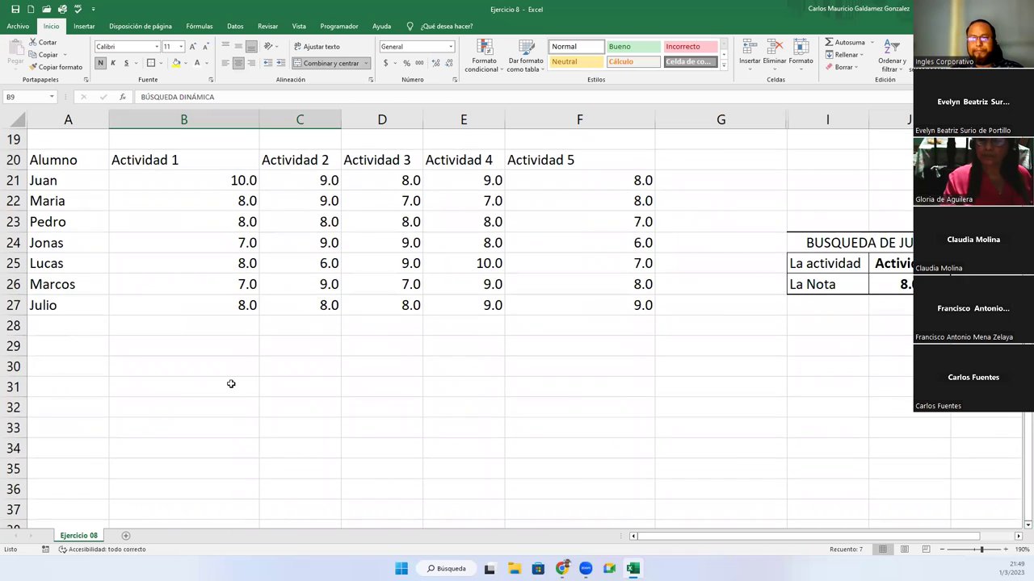
{"action": "left_click", "coordinate": [199, 373]}
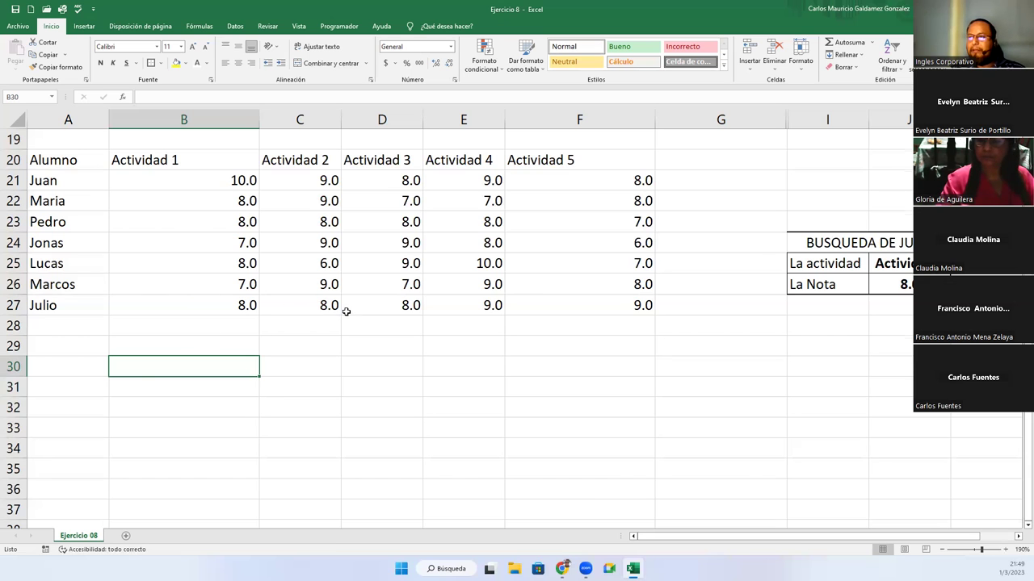
Copy the BÚSQUEDA DINÁMICA table from B9:C12 and paste it below the student grades at B30
{"action": "scroll", "coordinate": [264, 334], "scroll_direction": "up", "scroll_amount": 6}
{"action": "left_click_drag", "start_coordinate": [207, 303], "coordinate": [218, 367]}
{"action": "key", "text": "ctrl+c"}
{"action": "scroll", "coordinate": [206, 355], "scroll_direction": "down", "scroll_amount": 10}
{"action": "scroll", "coordinate": [536, 376], "scroll_direction": "up", "scroll_amount": 5}
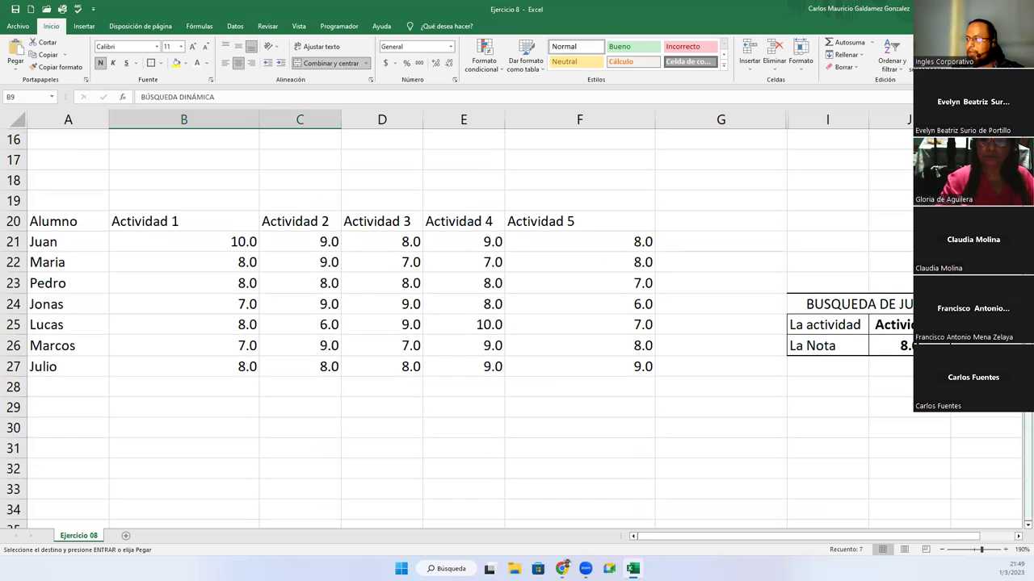
{"action": "left_click", "coordinate": [1019, 526]}
{"action": "left_click", "coordinate": [1019, 526]}
{"action": "left_click", "coordinate": [1019, 526]}
{"action": "left_click", "coordinate": [175, 367]}
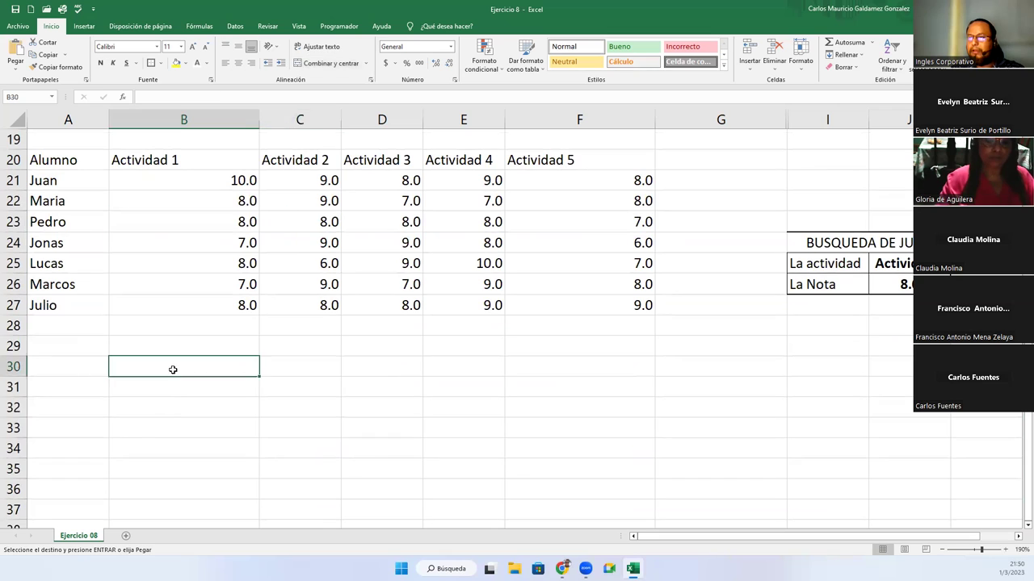
{"action": "key", "text": "ctrl+v"}
Relabel the first two rows of the pasted BÚSQUEDA DINÁMICA table as "Actividad" in B31 and "Alumno" in B32
{"action": "left_click", "coordinate": [225, 392]}
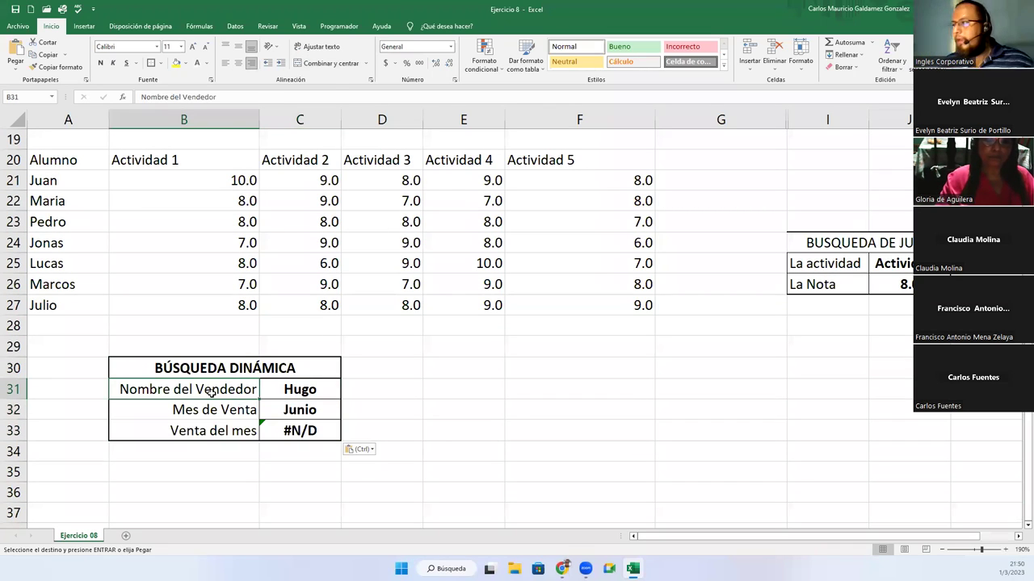
{"action": "type", "text": "Activi"}
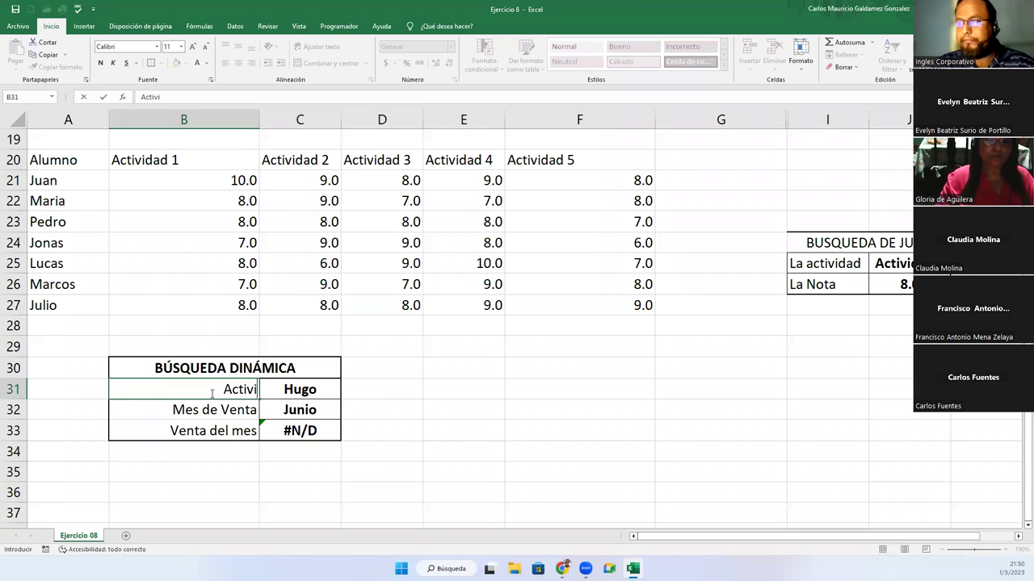
{"action": "type", "text": "dad"}
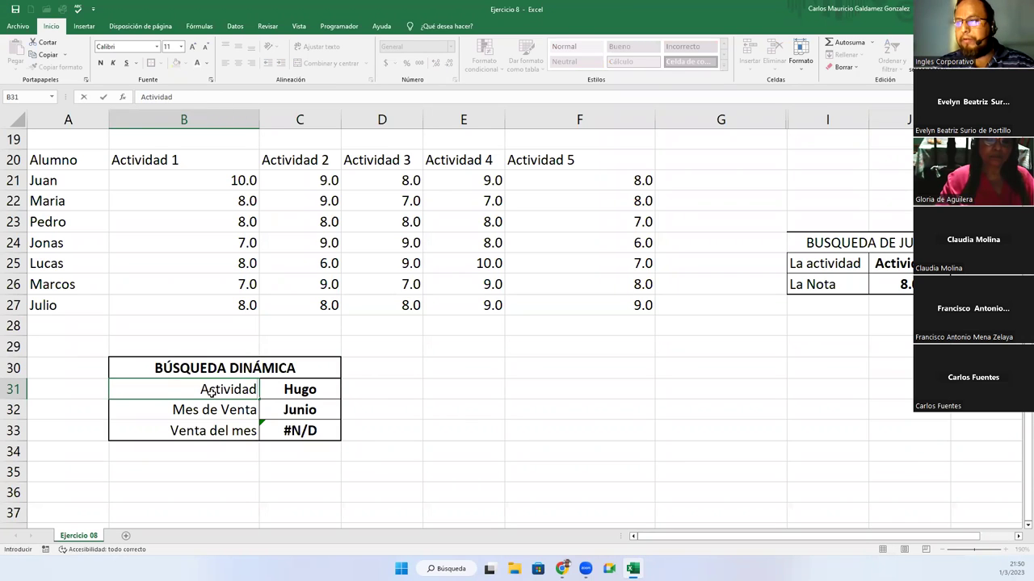
{"action": "key", "text": "Tab"}
{"action": "key", "text": "Left"}
{"action": "key", "text": "Right"}
{"action": "key", "text": "Down"}
{"action": "key", "text": "Left"}
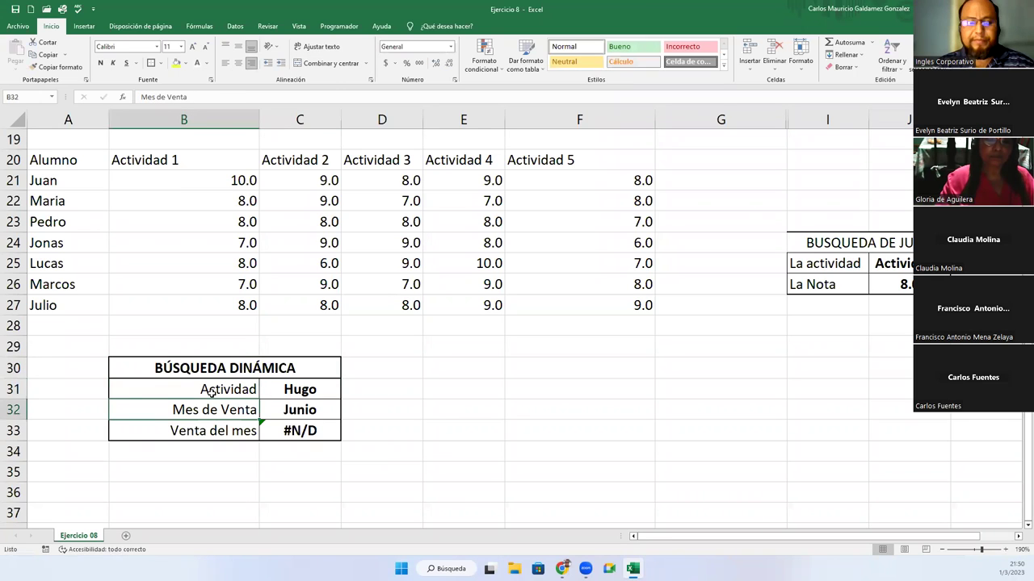
{"action": "type", "text": "Alumno"}
{"action": "key", "text": "Tab"}
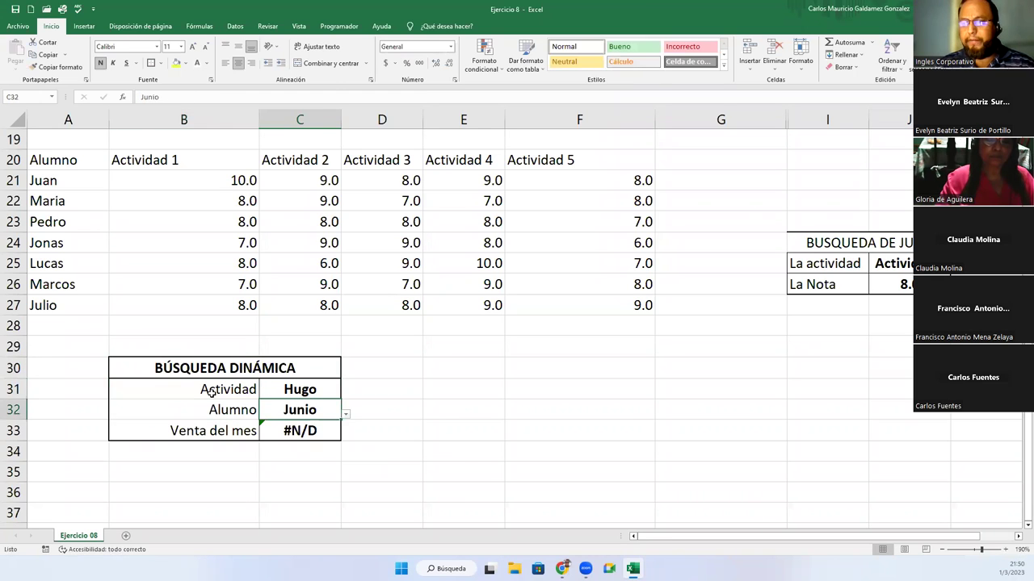
{"action": "key", "text": "Right"}
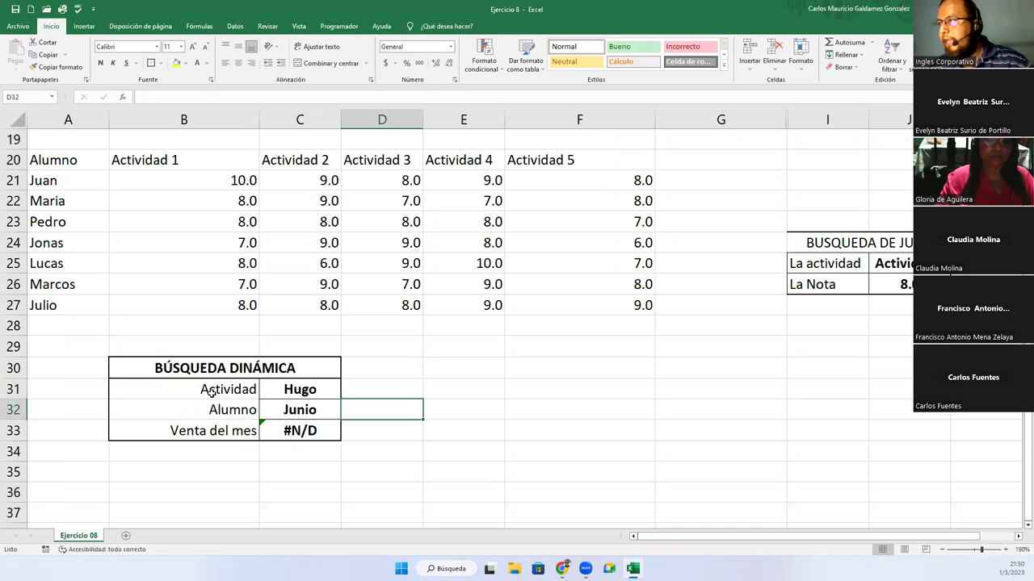
Examine the month cell C11 in the original BÚSQUEDA DINÁMICA table and the cells around it
{"action": "scroll", "coordinate": [435, 434], "scroll_direction": "up", "scroll_amount": 5}
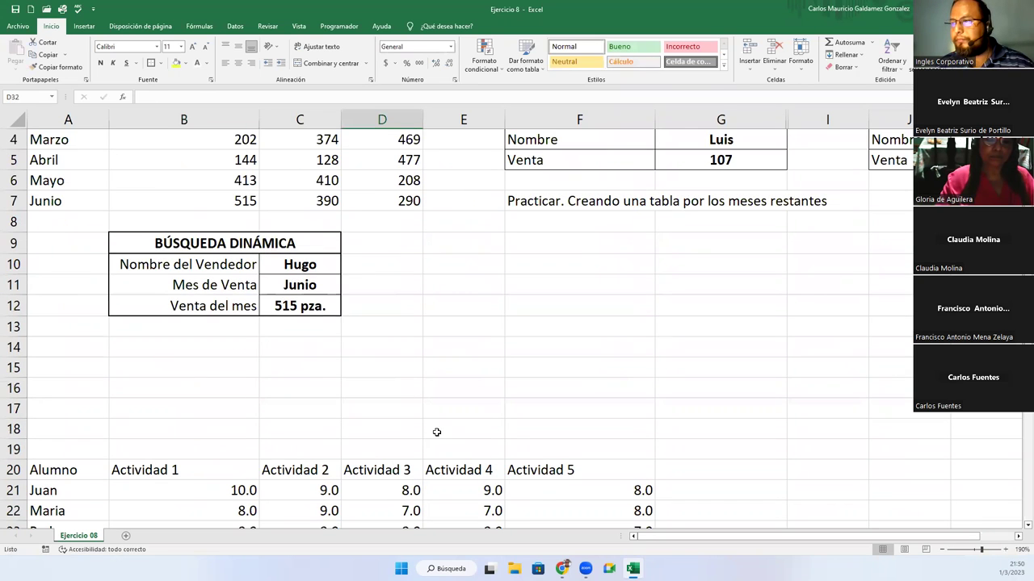
{"action": "left_click", "coordinate": [300, 285]}
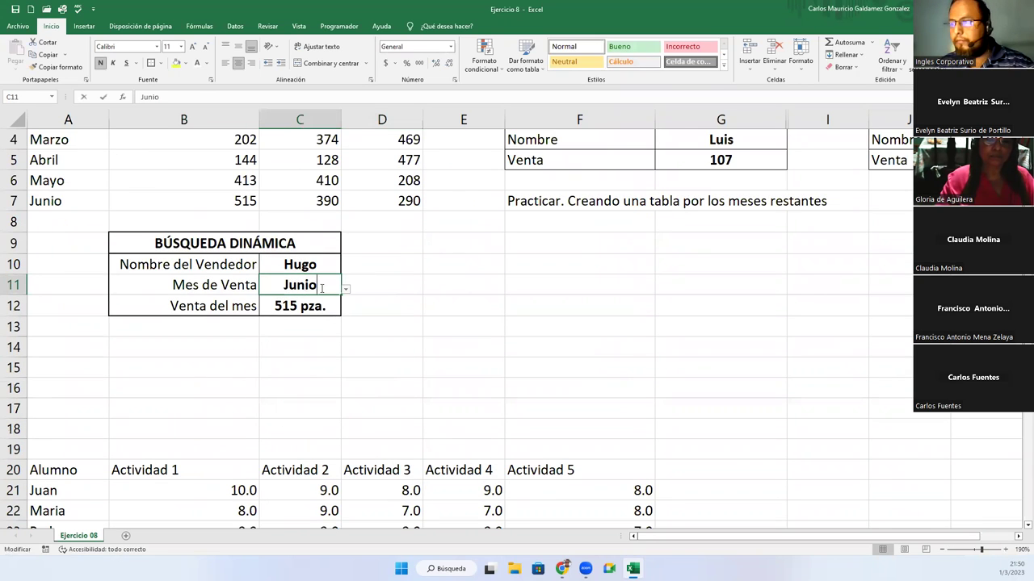
{"action": "left_click", "coordinate": [376, 282]}
{"action": "left_click", "coordinate": [789, 288]}
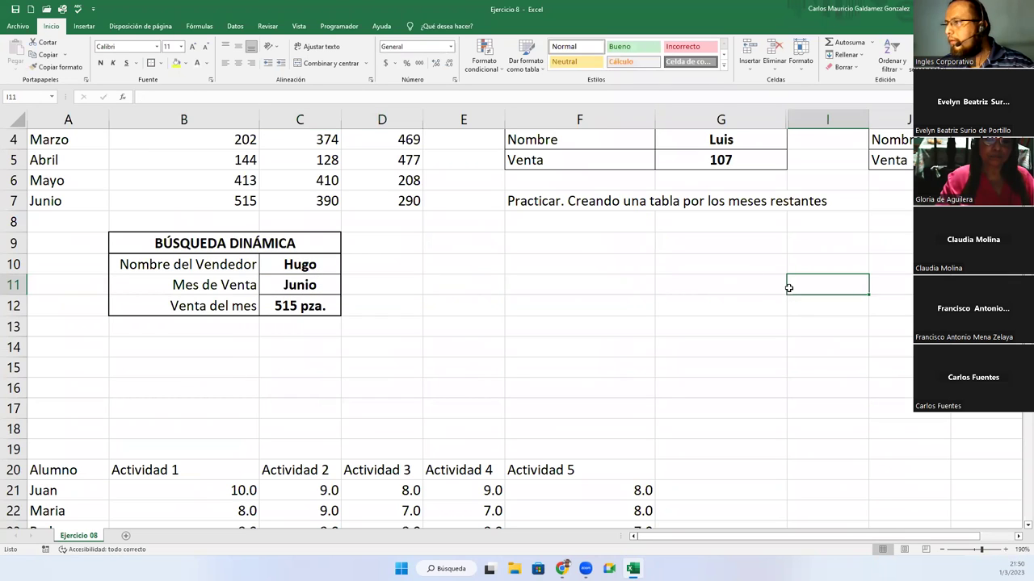
{"action": "key", "text": "Right"}
{"action": "key", "text": "Left"}
{"action": "key", "text": "Left"}
{"action": "key", "text": "Right"}
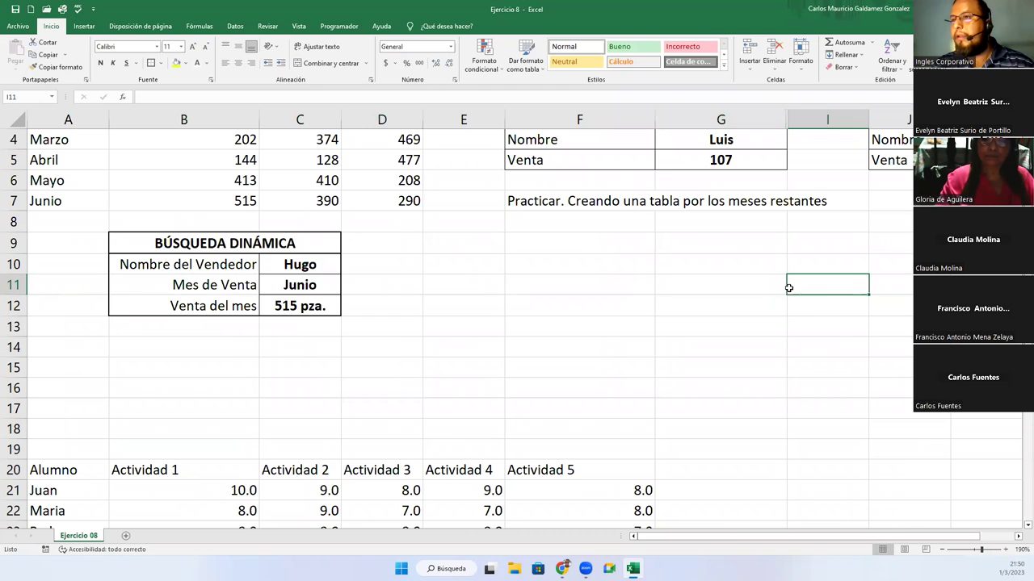
{"action": "key", "text": "Left"}
{"action": "key", "text": "Left"}
{"action": "key", "text": "Left"}
{"action": "key", "text": "Left"}
{"action": "key", "text": "Down"}
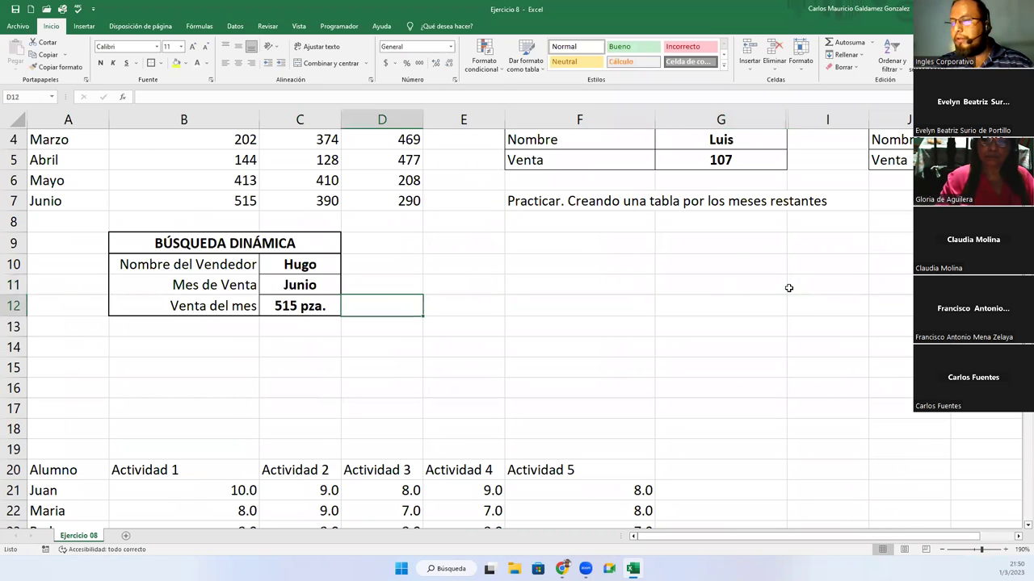
Copy the activity selector from J25 into C31 of the new lookup table and check its list of choices
{"action": "key", "text": "Down"}
{"action": "key", "text": "Down"}
{"action": "key", "text": "Down"}
{"action": "key", "text": "Down"}
{"action": "key", "text": "Down"}
{"action": "key", "text": "Down"}
{"action": "key", "text": "Down"}
{"action": "key", "text": "Down"}
{"action": "key", "text": "Down"}
{"action": "key", "text": "Down"}
{"action": "key", "text": "Down"}
{"action": "key", "text": "Down"}
{"action": "key", "text": "Down"}
{"action": "key", "text": "Down"}
{"action": "key", "text": "Down"}
{"action": "key", "text": "Down"}
{"action": "key", "text": "Down"}
{"action": "key", "text": "Down"}
{"action": "key", "text": "Down"}
{"action": "key", "text": "Down"}
{"action": "key", "text": "Left"}
{"action": "key", "text": "Down"}
{"action": "key", "text": "Down"}
{"action": "key", "text": "Down"}
{"action": "key", "text": "Up"}
{"action": "key", "text": "Up"}
{"action": "key", "text": "Up"}
{"action": "key", "text": "Up"}
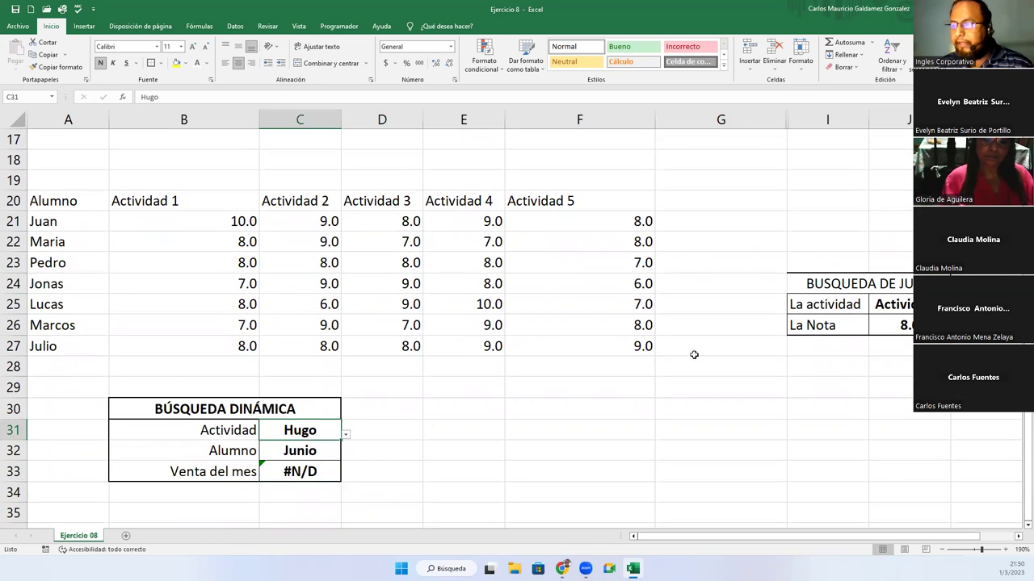
{"action": "left_click", "coordinate": [897, 307]}
{"action": "key", "text": "ctrl+c"}
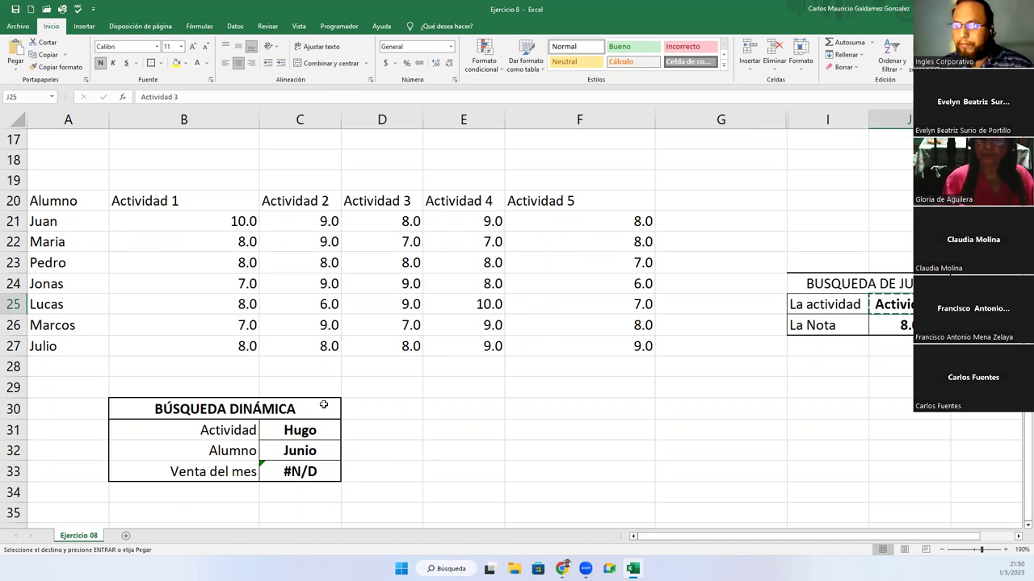
{"action": "left_click", "coordinate": [309, 431]}
{"action": "key", "text": "ctrl+v"}
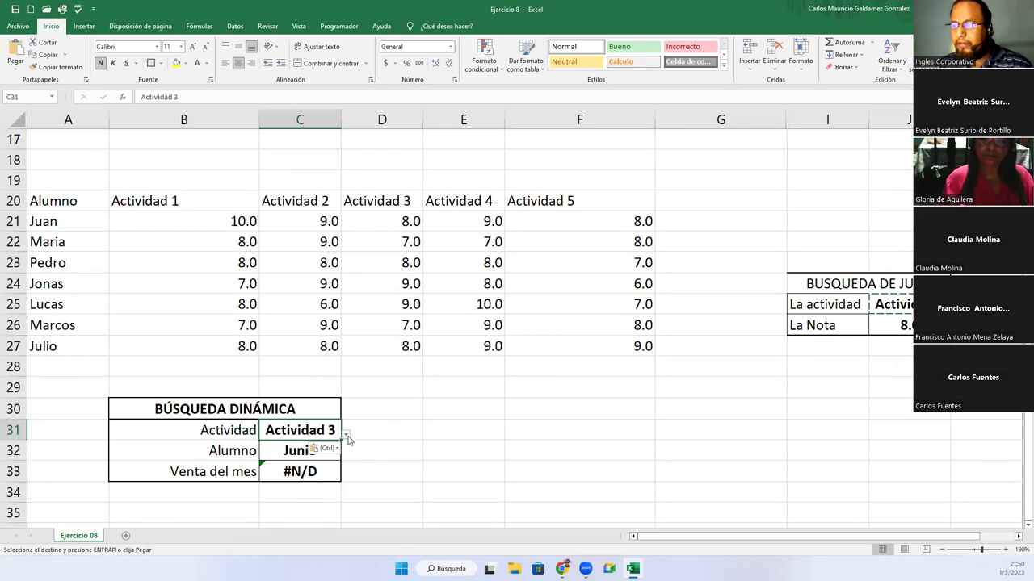
{"action": "left_click", "coordinate": [345, 436]}
{"action": "left_click", "coordinate": [373, 432]}
Change the source of the data validation list in C32 to the student names in =$A$21:$A$27
{"action": "left_click", "coordinate": [282, 451]}
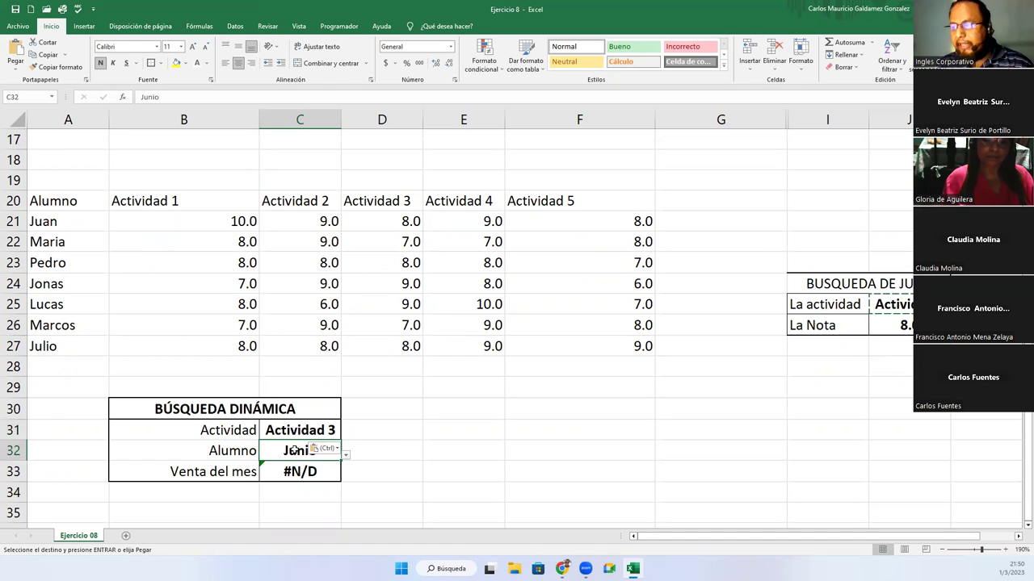
{"action": "left_click", "coordinate": [226, 29]}
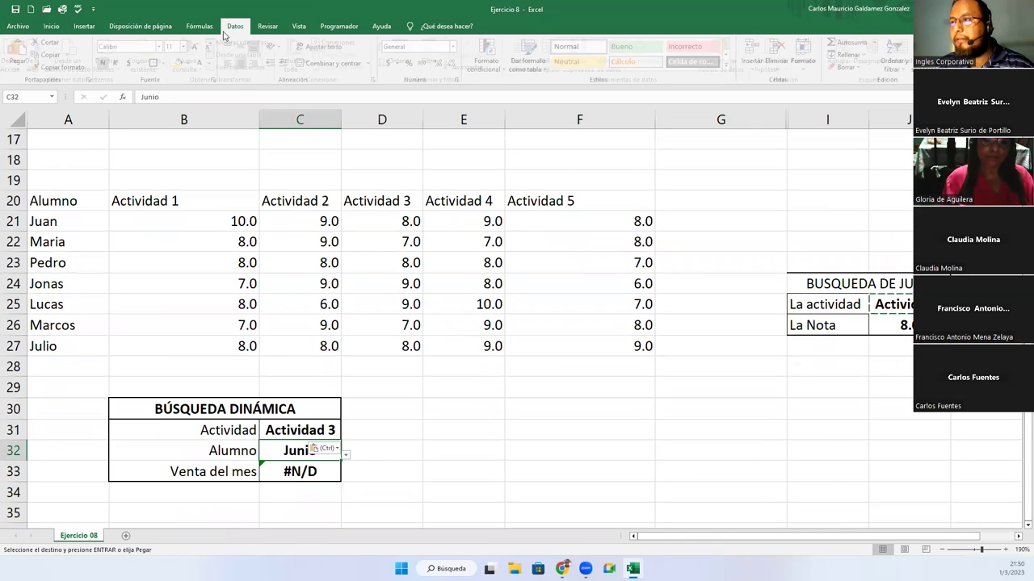
{"action": "left_click", "coordinate": [618, 49]}
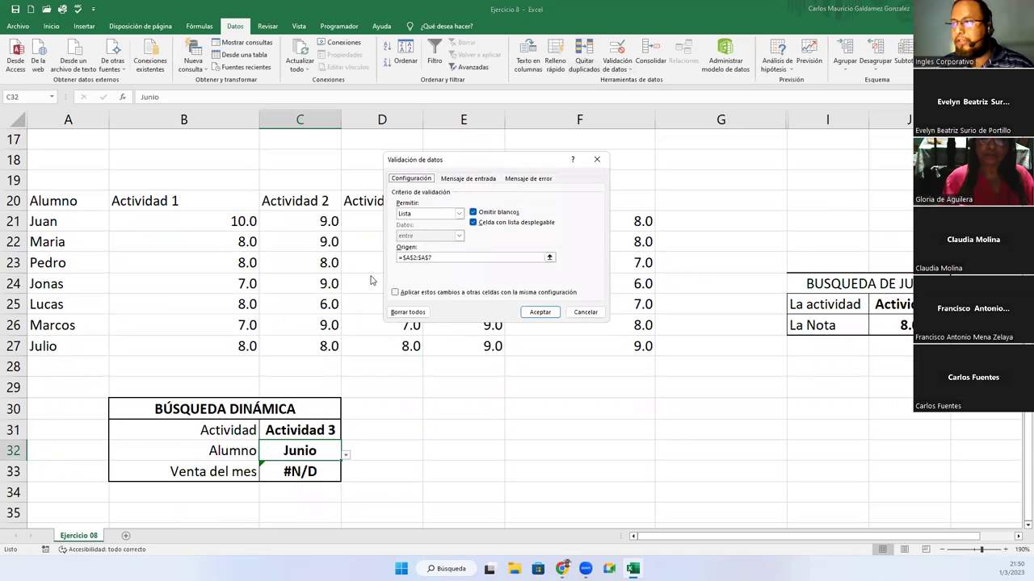
{"action": "left_click", "coordinate": [550, 257]}
{"action": "scroll", "coordinate": [109, 331], "scroll_direction": "down", "scroll_amount": 5}
{"action": "left_click_drag", "start_coordinate": [46, 222], "coordinate": [55, 339]}
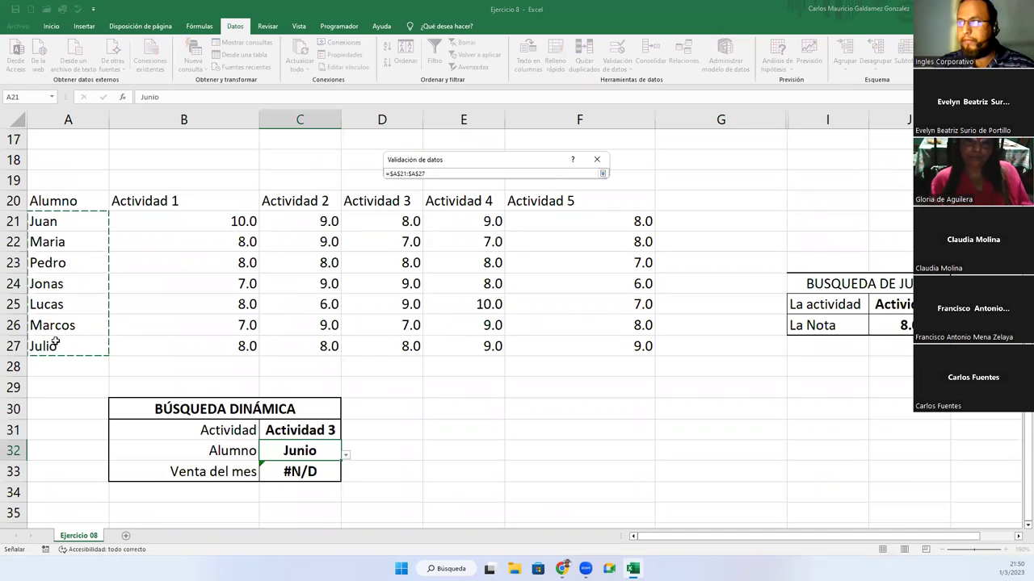
{"action": "left_click", "coordinate": [601, 176]}
{"action": "left_click", "coordinate": [541, 314]}
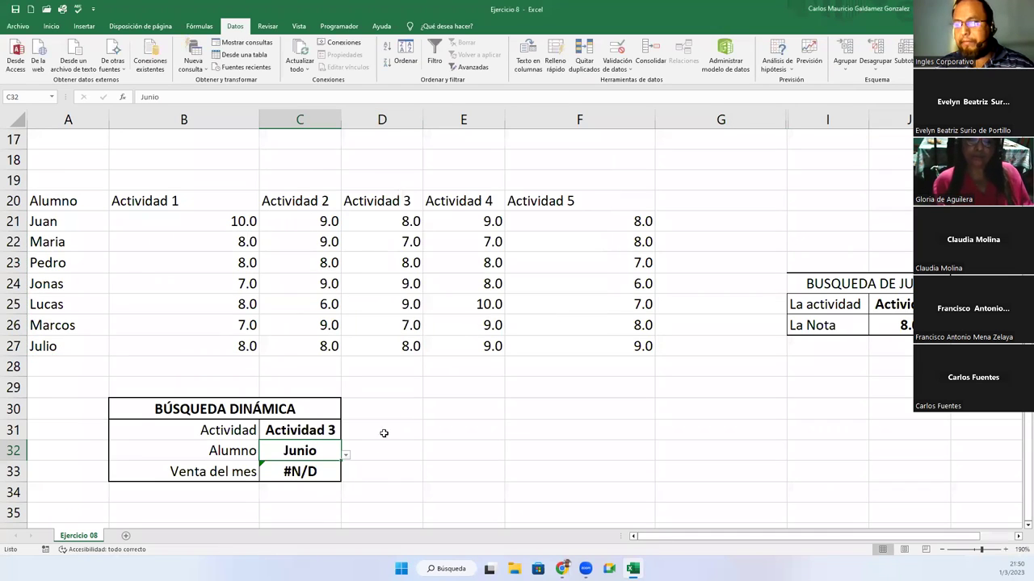
Choose the first student from the validation list in C32
{"action": "left_click", "coordinate": [346, 451]}
{"action": "left_click", "coordinate": [323, 450]}
{"action": "left_click", "coordinate": [345, 454]}
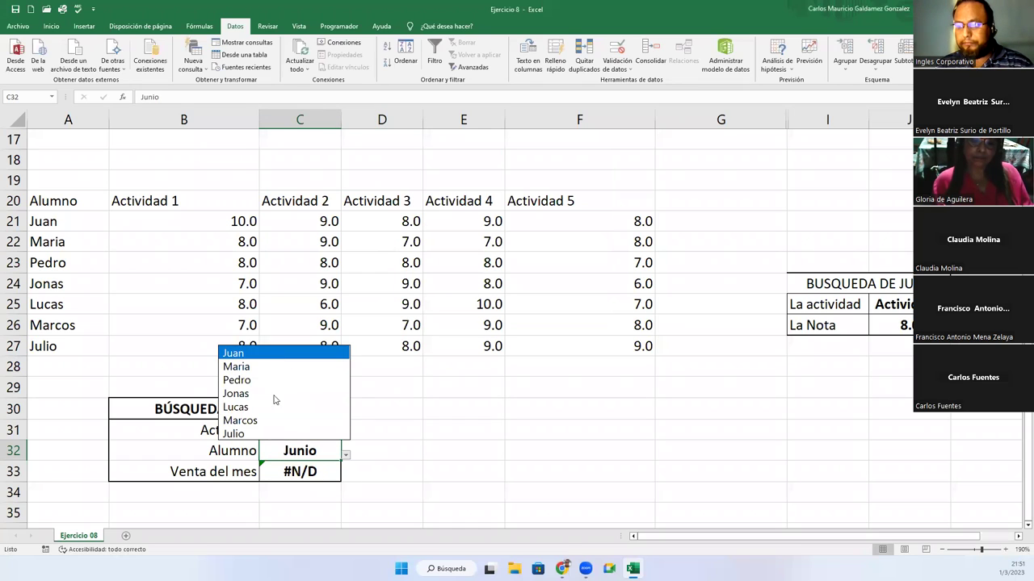
{"action": "left_click", "coordinate": [267, 353]}
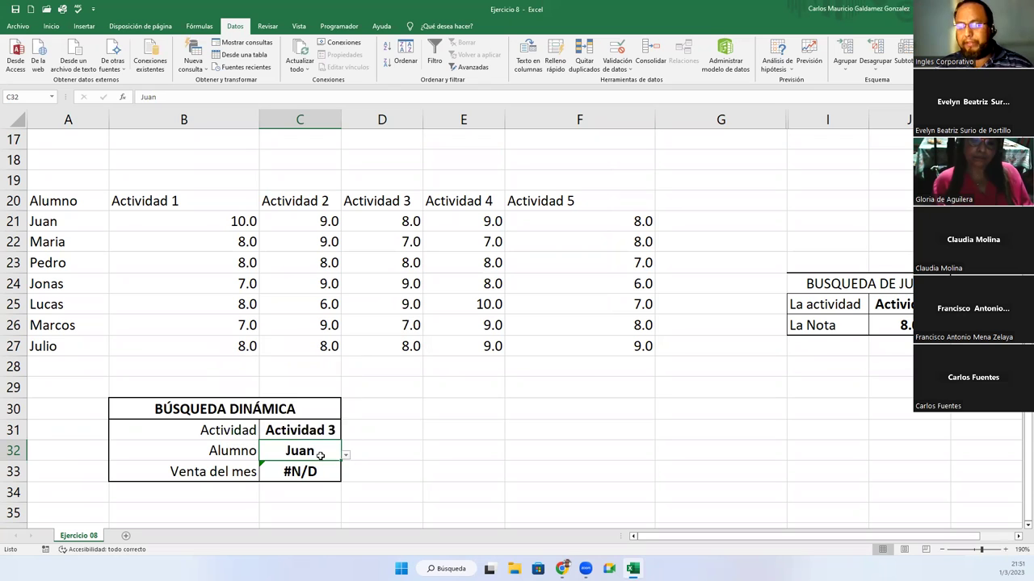
Start an SI formula in D32 that returns 2 when C32 equals the first student's name
{"action": "left_click", "coordinate": [359, 452]}
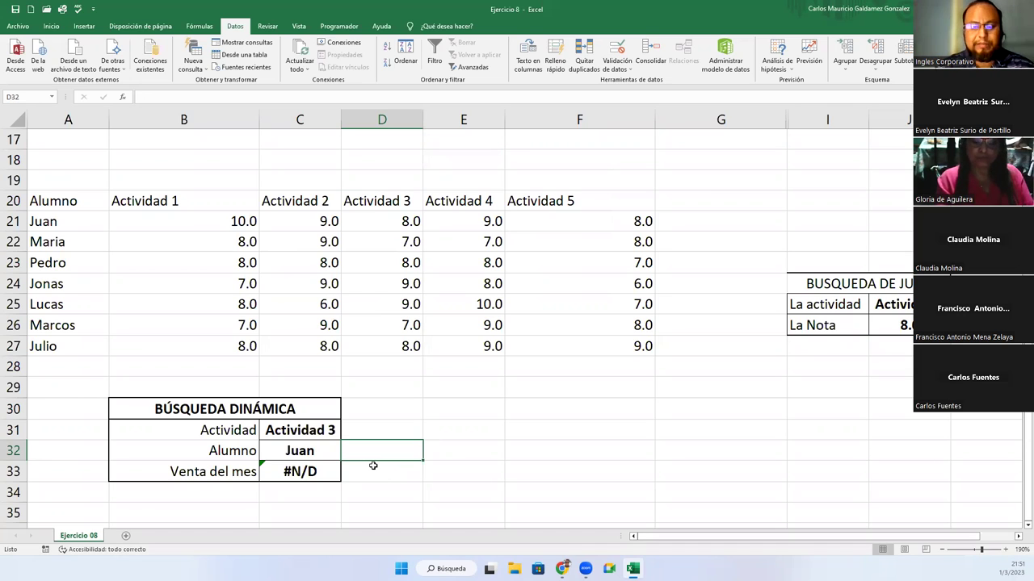
{"action": "type", "text": "=SI("}
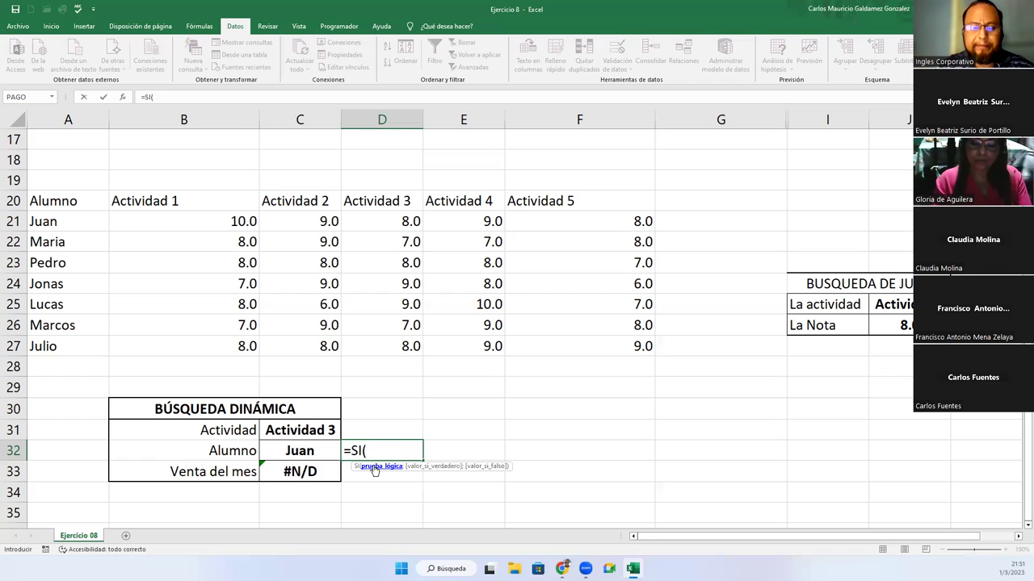
{"action": "key", "text": "Left"}
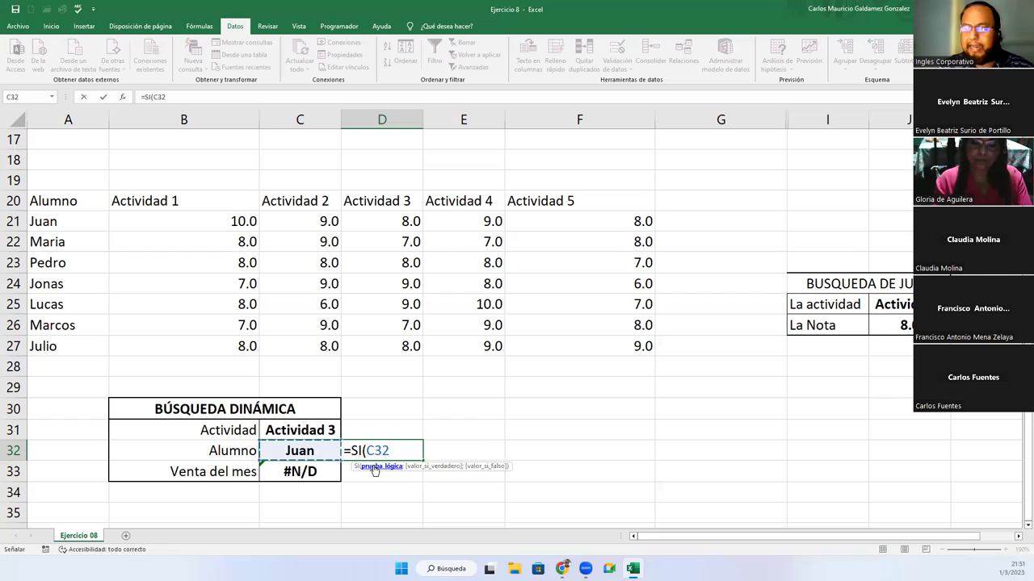
{"action": "type", "text": "="}
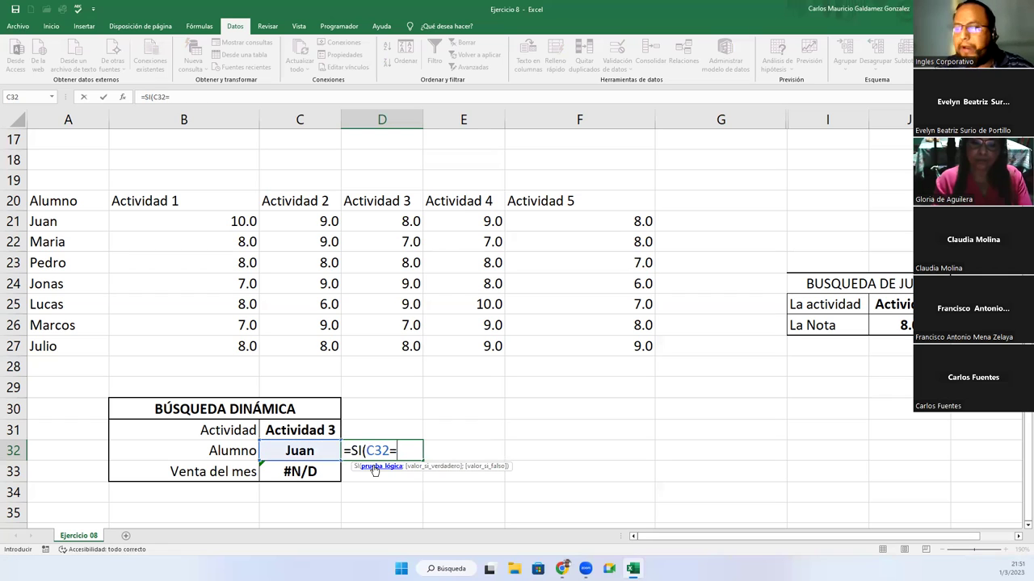
{"action": "type", "text": "\"Jua"}
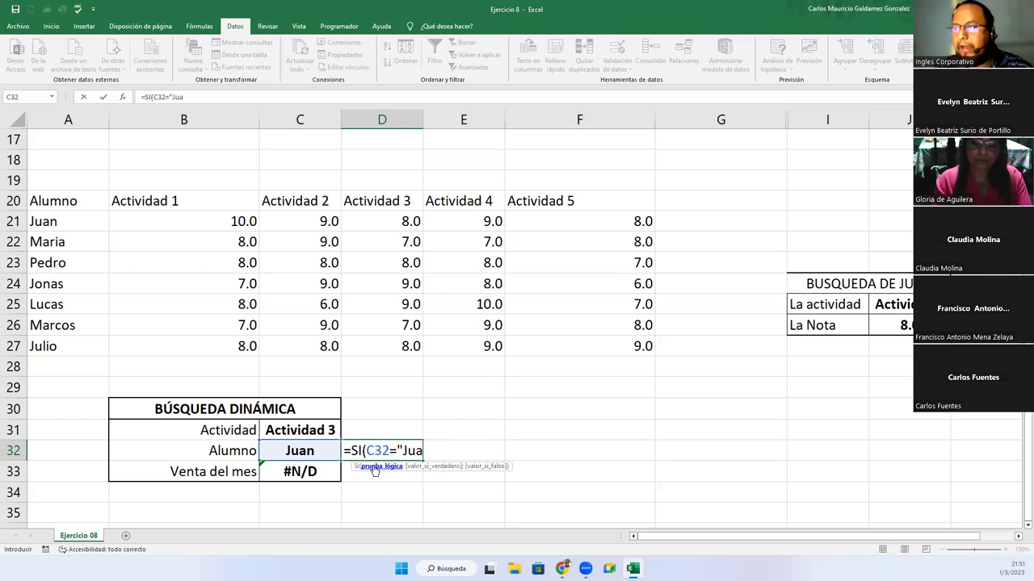
{"action": "type", "text": "n\";"}
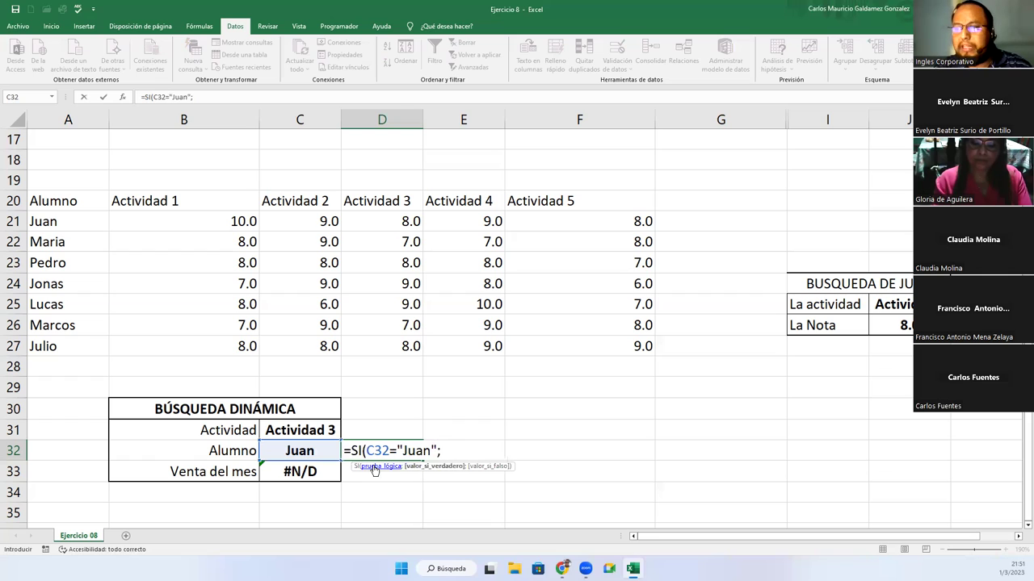
{"action": "type", "text": "2"}
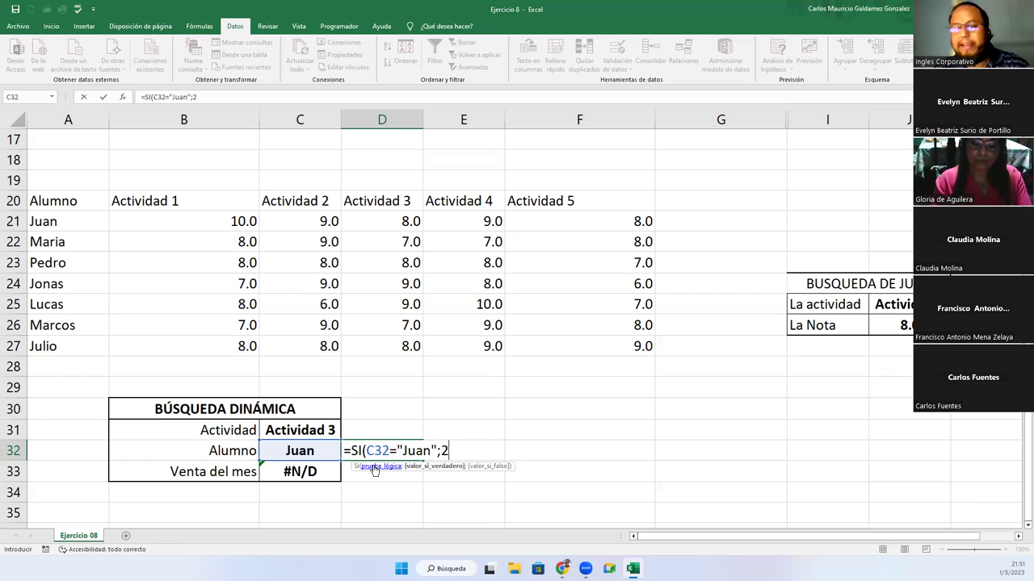
Nest a second SI in the D32 formula comparing G32 with the second student's name in quotation marks
{"action": "type", "text": ";SI("}
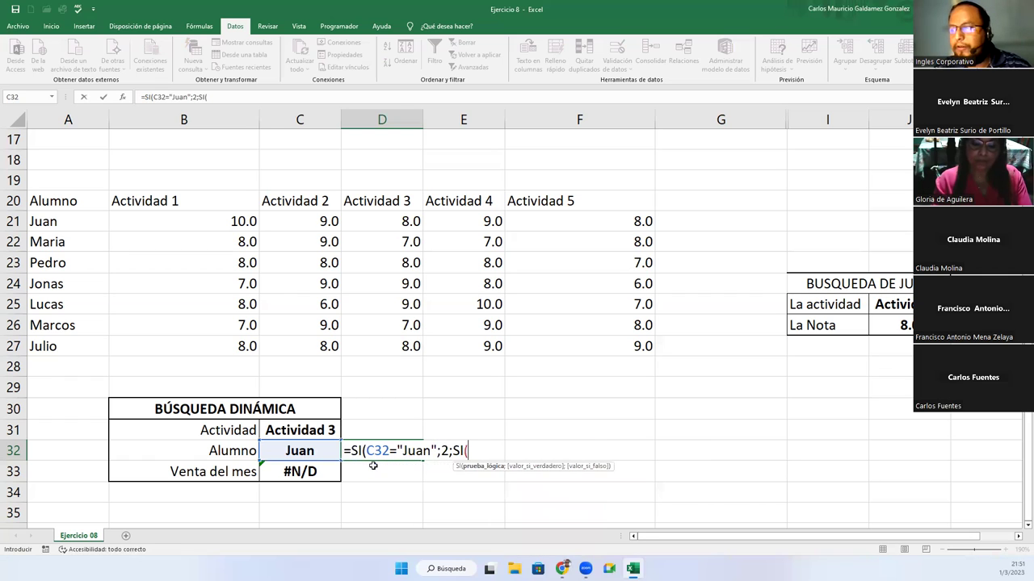
{"action": "type", "text": "G"}
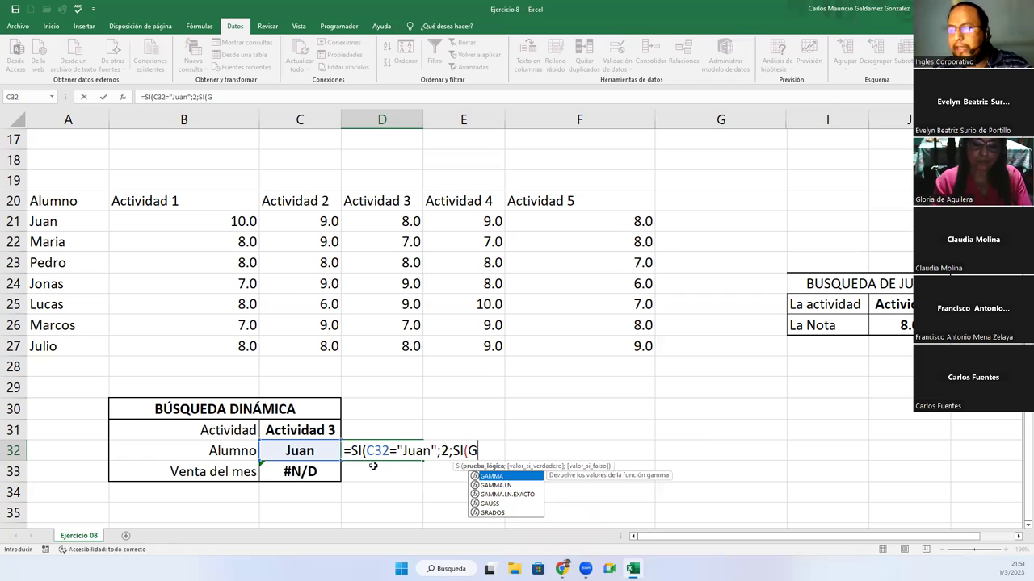
{"action": "type", "text": "32=Maria"}
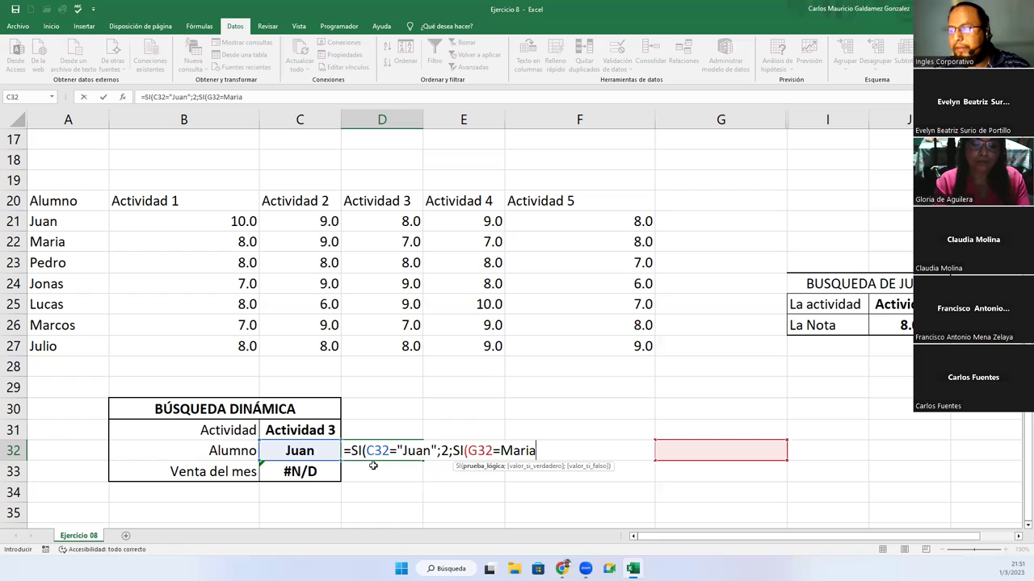
{"action": "key", "text": "BackSpace"}
{"action": "key", "text": "BackSpace"}
{"action": "key", "text": "BackSpace"}
{"action": "key", "text": "BackSpace"}
{"action": "key", "text": "BackSpace"}
{"action": "type", "text": "\"Maria"}
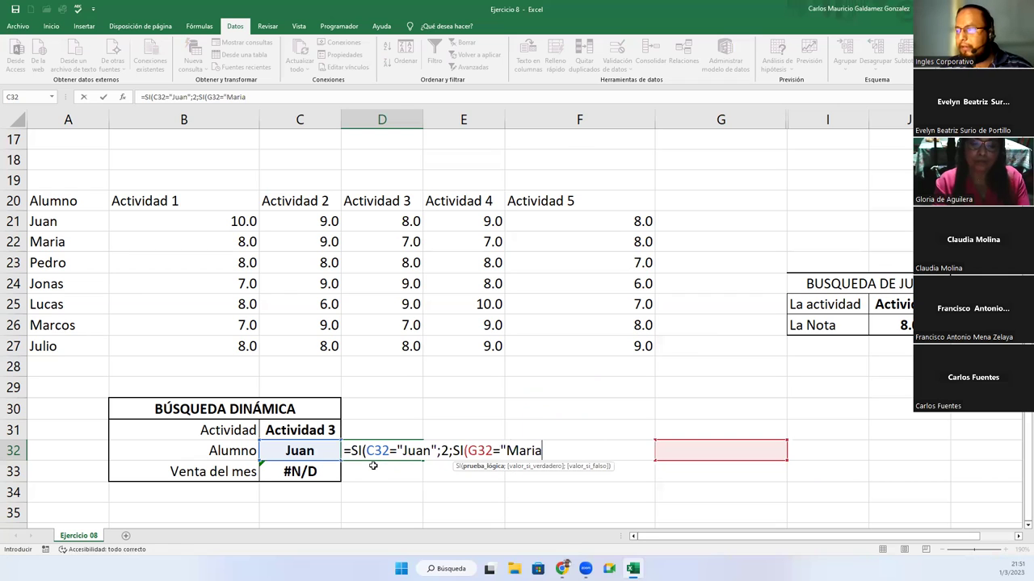
Correct the nested condition's reference to C32 and make it return 3 for the second student
{"action": "left_click", "coordinate": [477, 451]}
{"action": "key", "text": "BackSpace"}
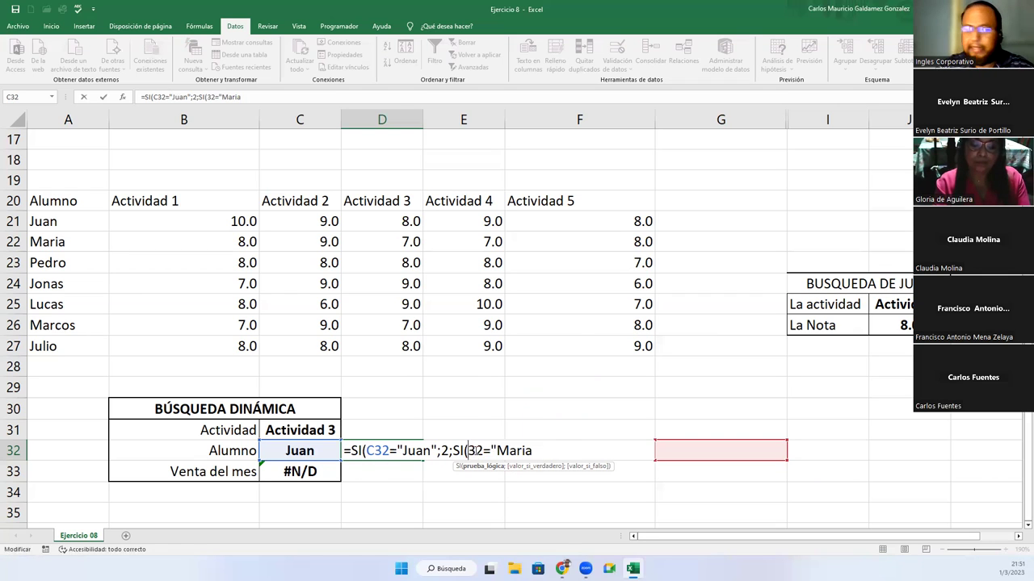
{"action": "type", "text": "C"}
{"action": "key", "text": "Right"}
{"action": "key", "text": "Right"}
{"action": "key", "text": "Right"}
{"action": "key", "text": "Right"}
{"action": "key", "text": "Right"}
{"action": "key", "text": "Right"}
{"action": "key", "text": "Right"}
{"action": "key", "text": "Right"}
{"action": "key", "text": "Right"}
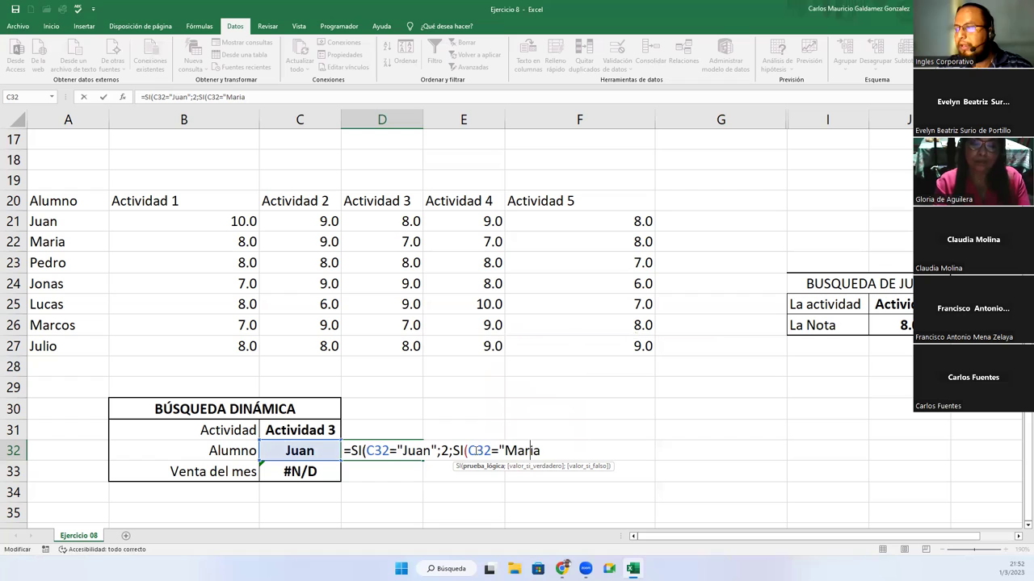
{"action": "type", "text": "\";3"}
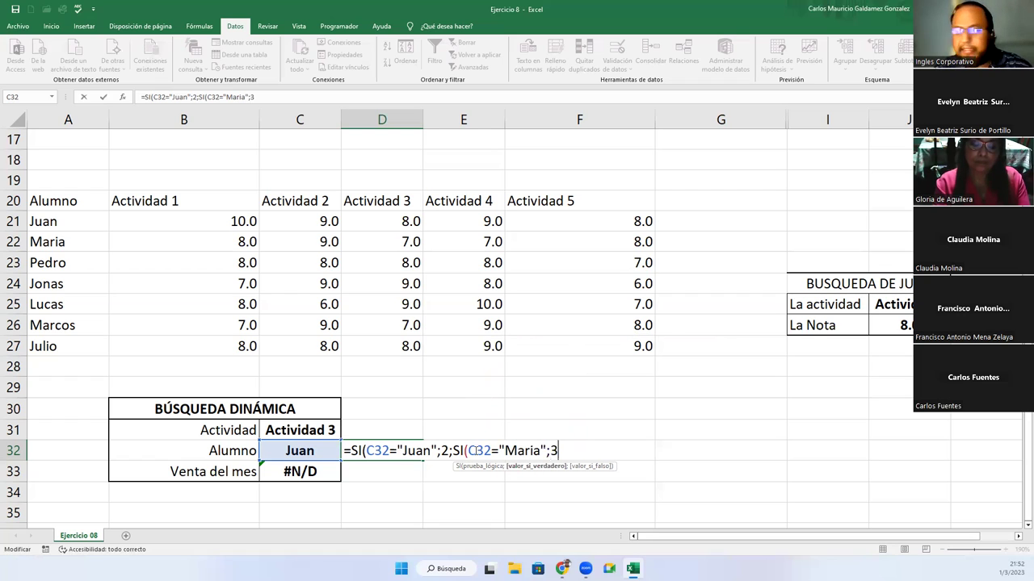
Nest a third SI in the formula that returns 4 when C32 equals the third student's quoted name
{"action": "type", "text": ";SI("}
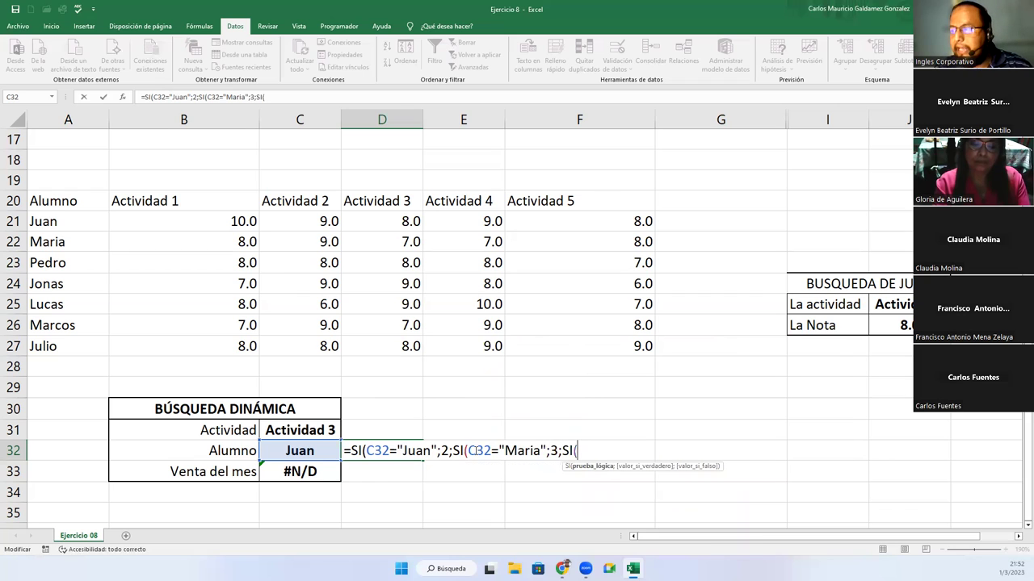
{"action": "type", "text": "C32="}
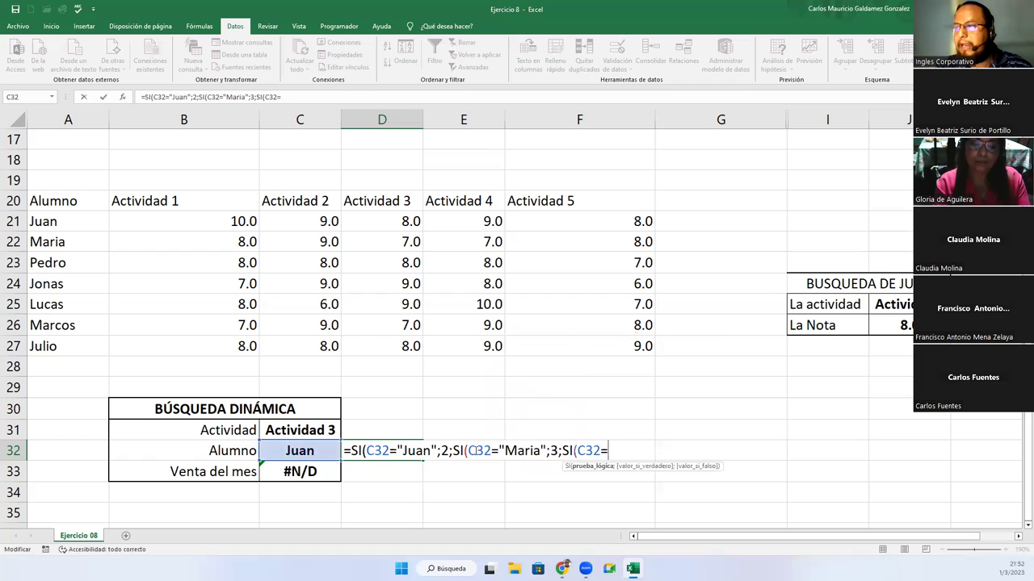
{"action": "type", "text": "Pedro"}
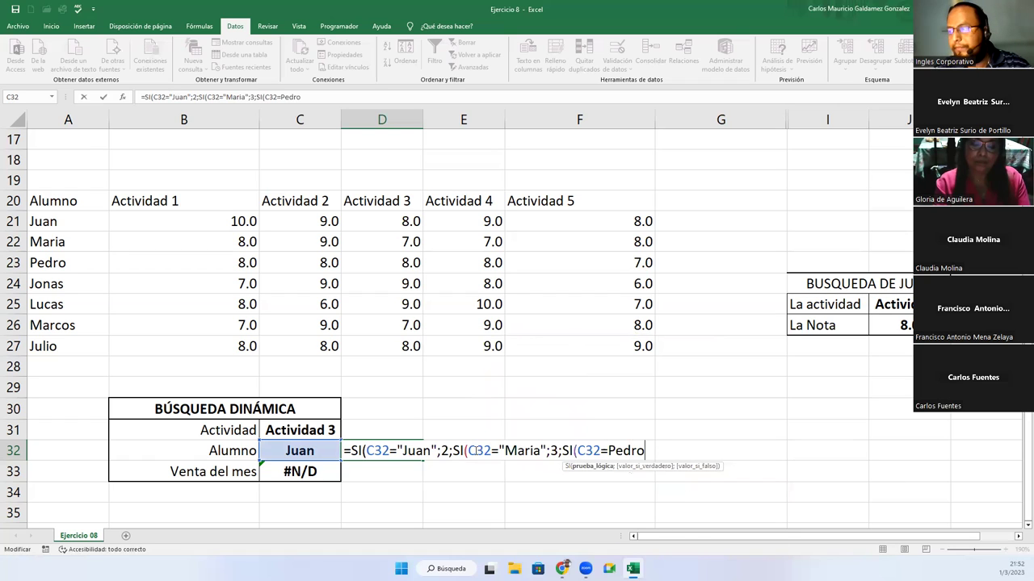
{"action": "key", "text": "BackSpace"}
{"action": "key", "text": "BackSpace"}
{"action": "key", "text": "BackSpace"}
{"action": "key", "text": "BackSpace"}
{"action": "key", "text": "BackSpace"}
{"action": "type", "text": "\""}
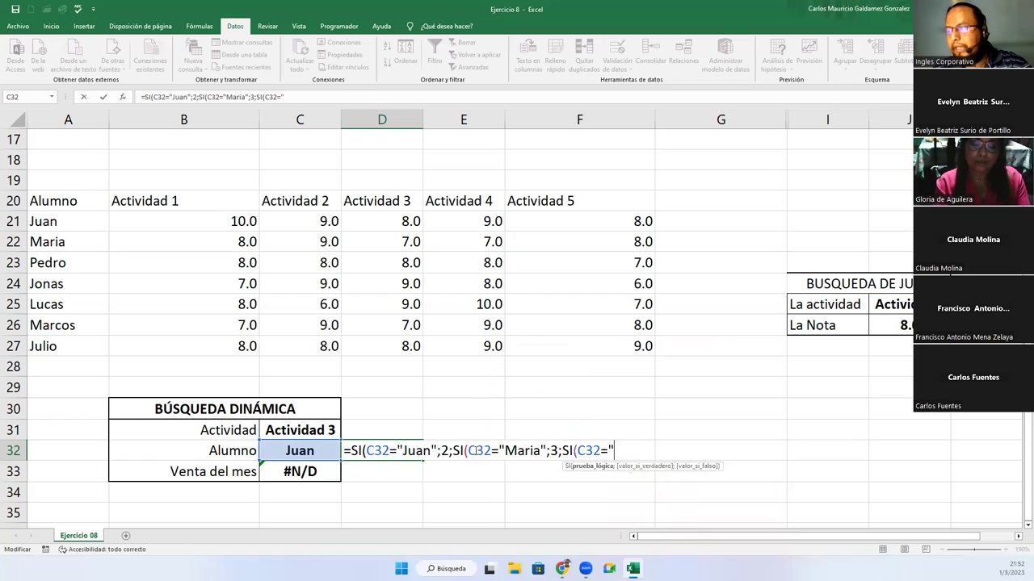
{"action": "type", "text": "Pedro\";4"}
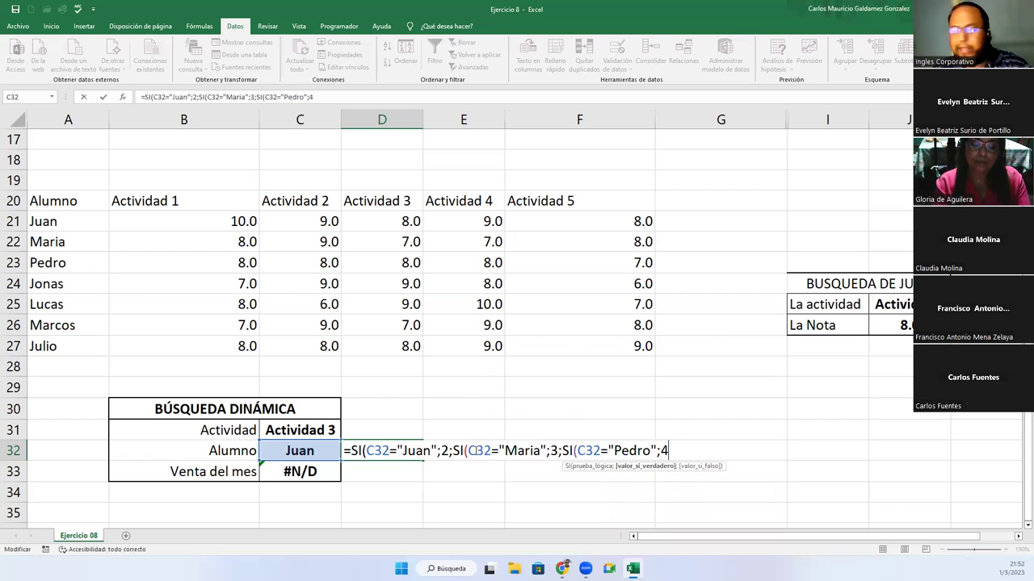
Nest a fourth SI that returns 5 when C32 equals the quoted name of the student in row 24
{"action": "type", "text": ";S"}
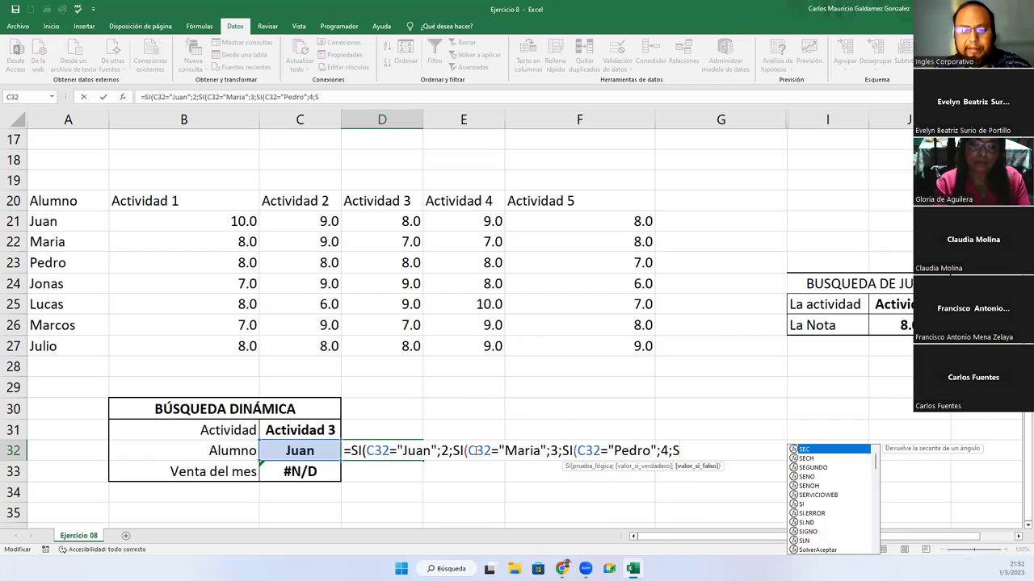
{"action": "type", "text": "I("}
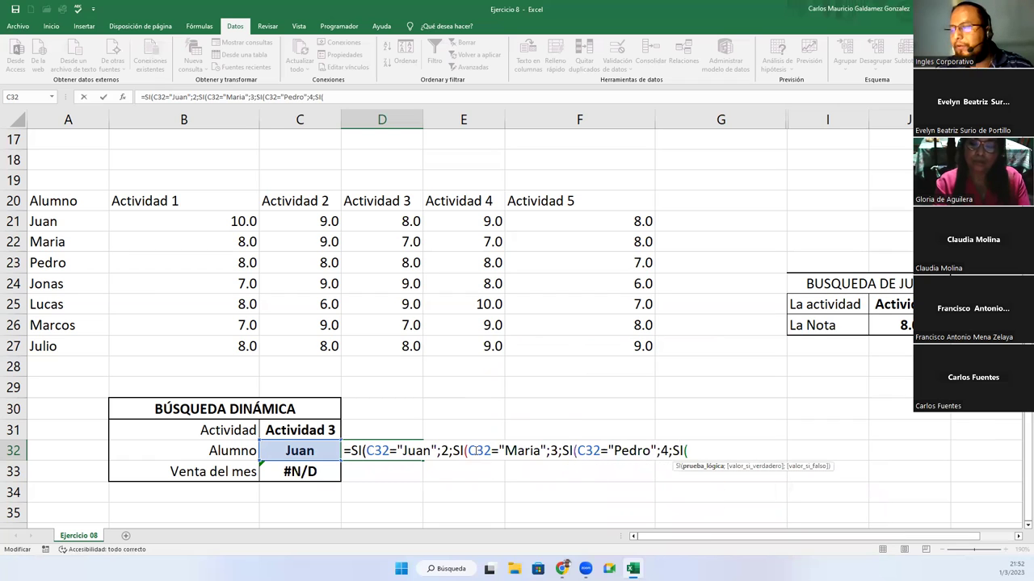
{"action": "type", "text": "C"}
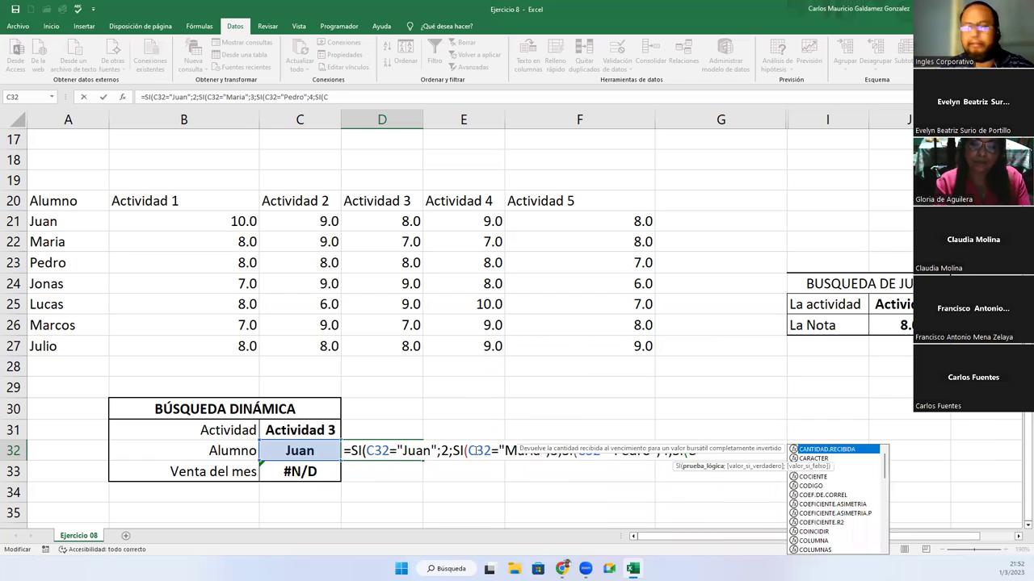
{"action": "type", "text": "32="}
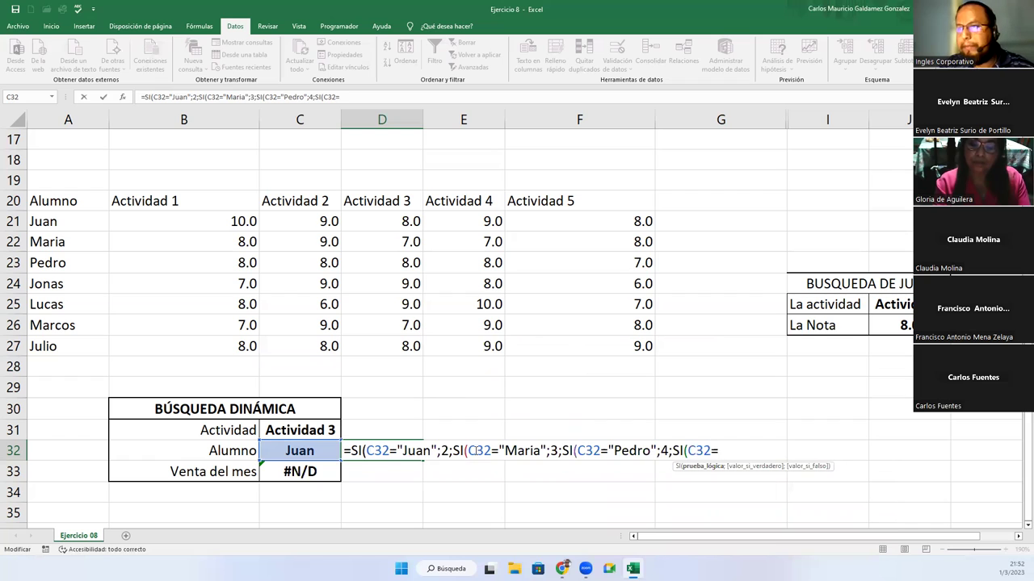
{"action": "type", "text": "Jonas"}
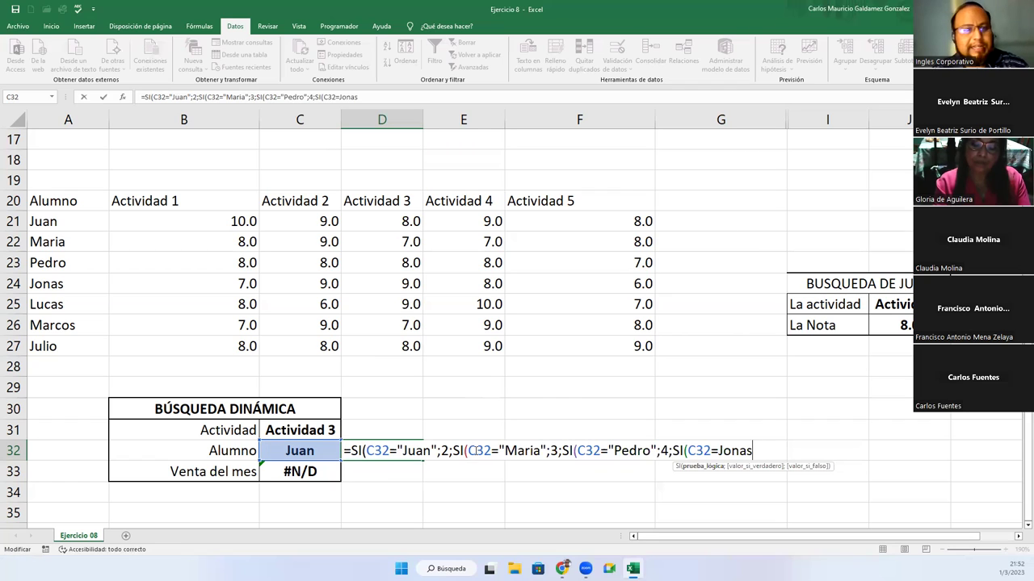
{"action": "key", "text": "BackSpace"}
{"action": "key", "text": "BackSpace"}
{"action": "key", "text": "BackSpace"}
{"action": "key", "text": "BackSpace"}
{"action": "key", "text": "BackSpace"}
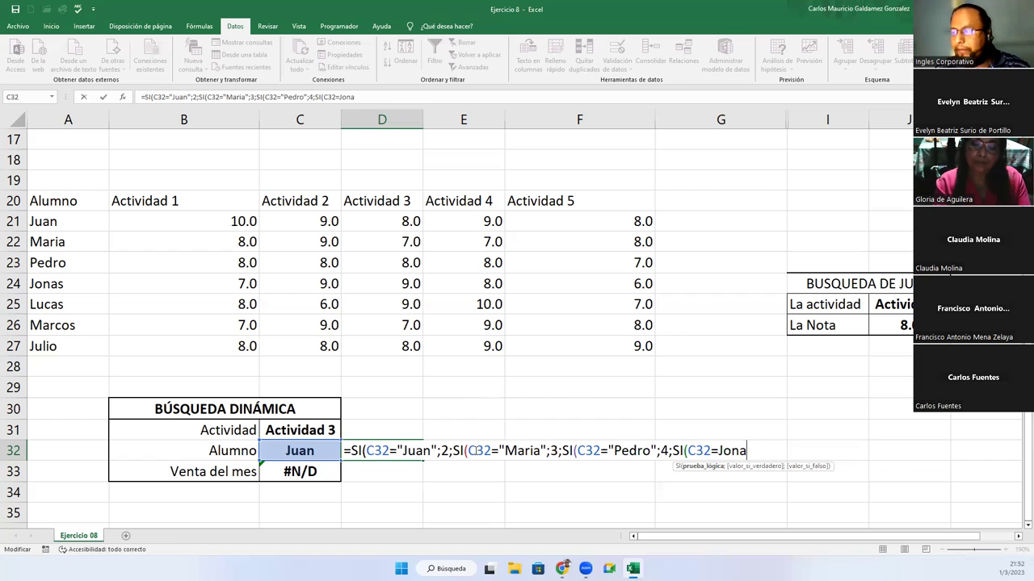
{"action": "type", "text": "\"Jonas\";"}
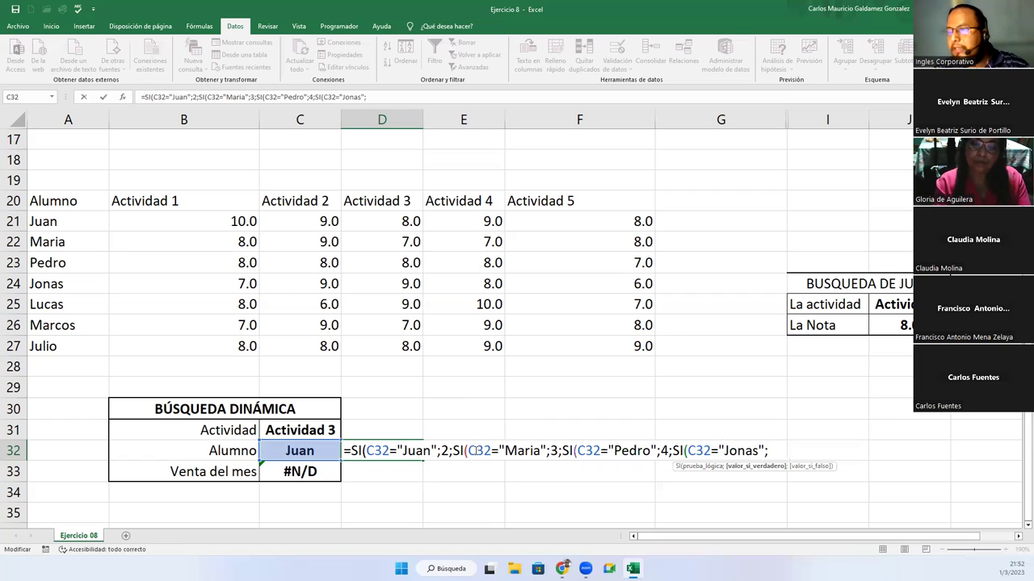
{"action": "type", "text": "5;SI("}
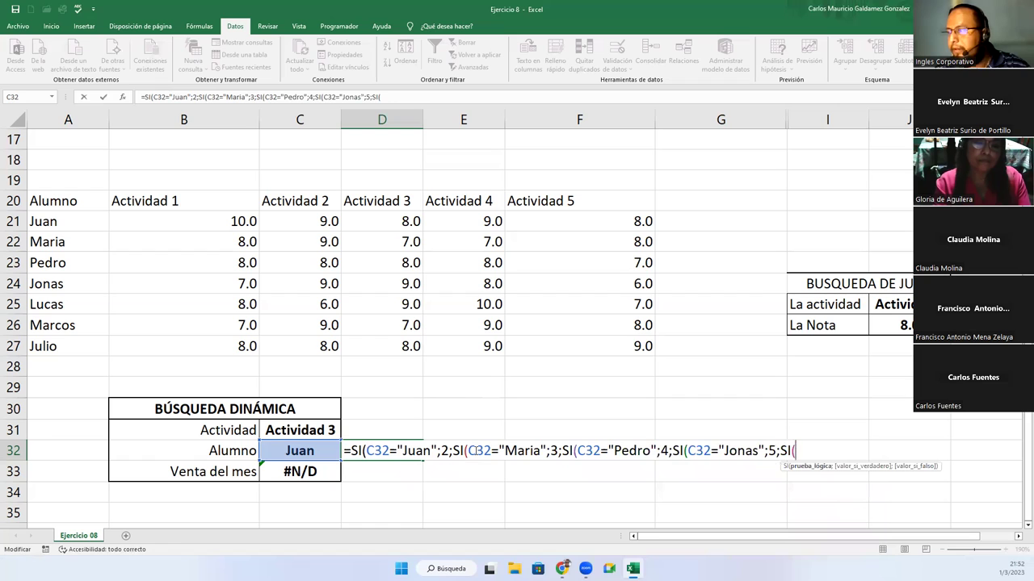
Complete the fifth SI so it returns 6 when C32 equals the quoted name of the student in row 25
{"action": "type", "text": "C32"}
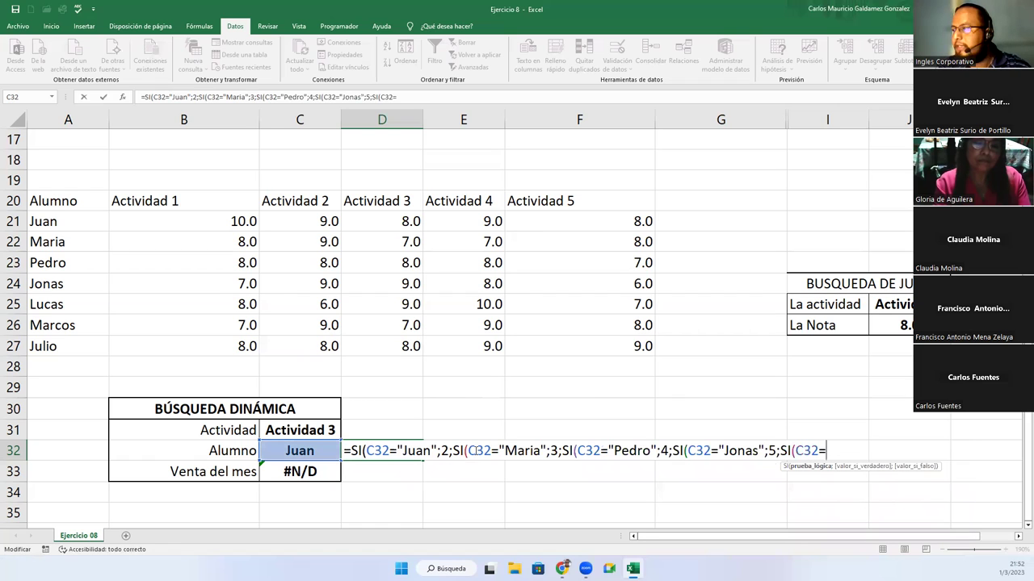
{"action": "type", "text": "=\"Lucas\";"}
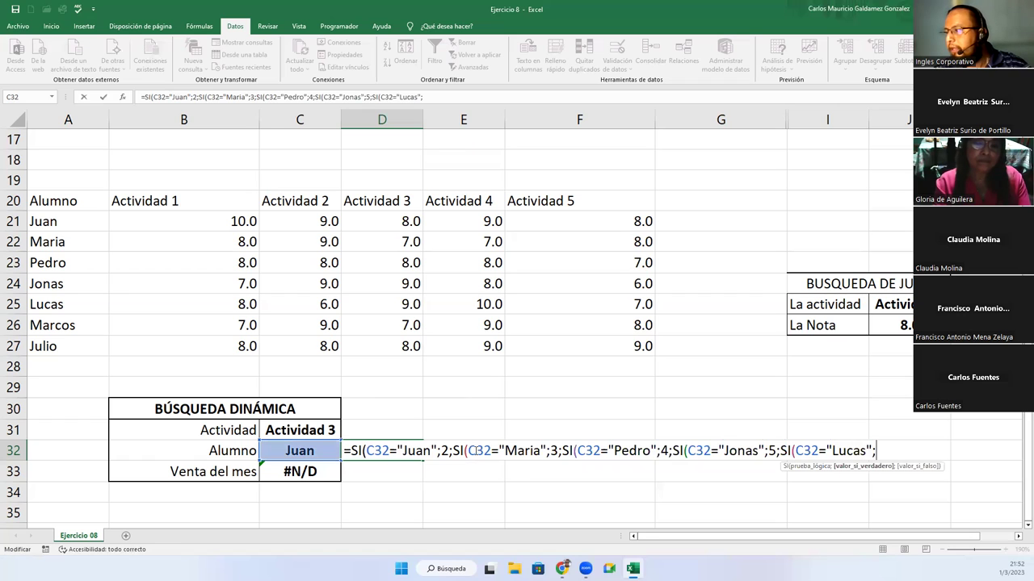
{"action": "type", "text": "6;SI("}
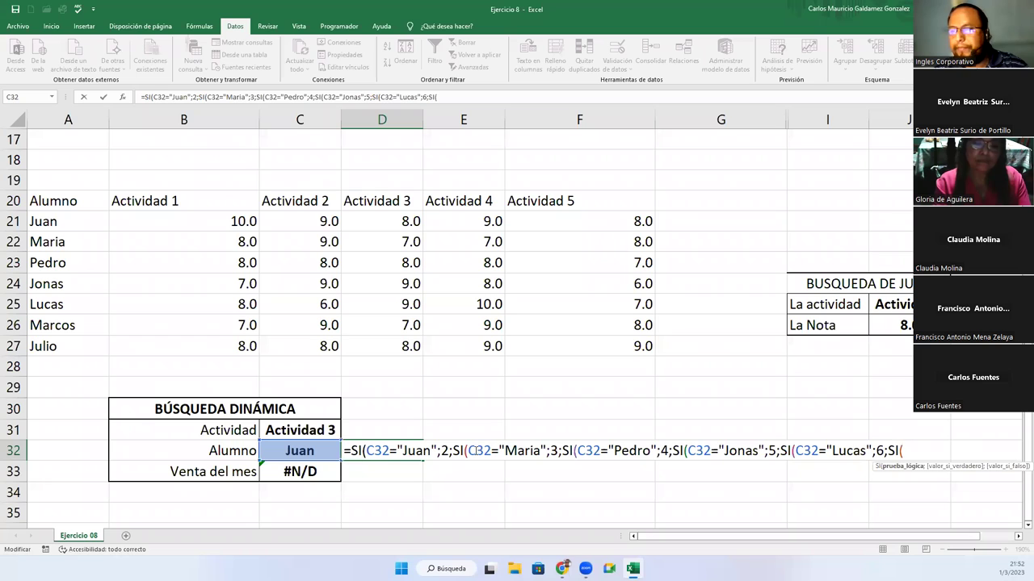
Finish the D32 formula with a sixth SI returning 7 for the student in row 26 and otherwise 8, closing all six parentheses
{"action": "type", "text": "C32="}
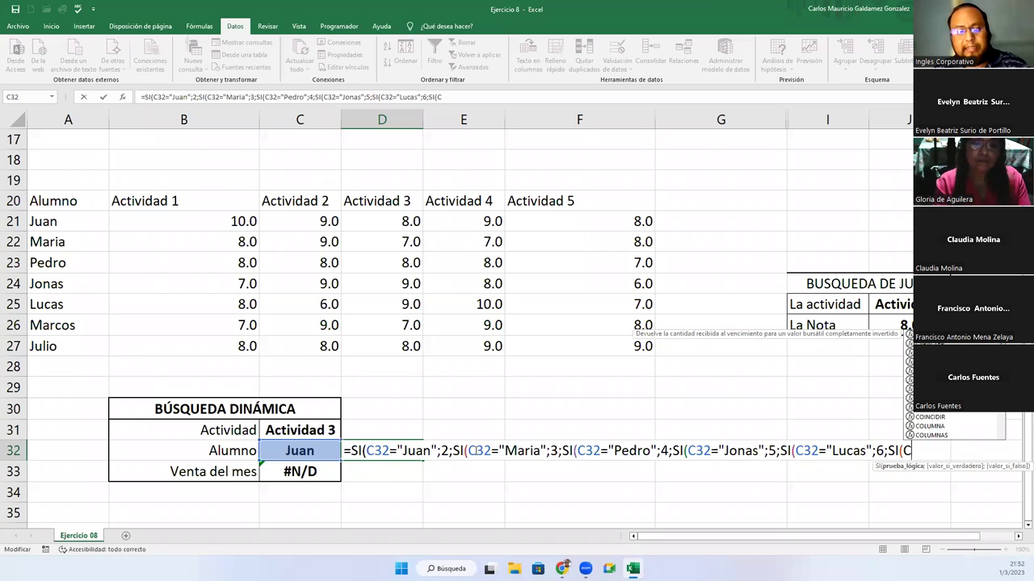
{"action": "type", "text": "M"}
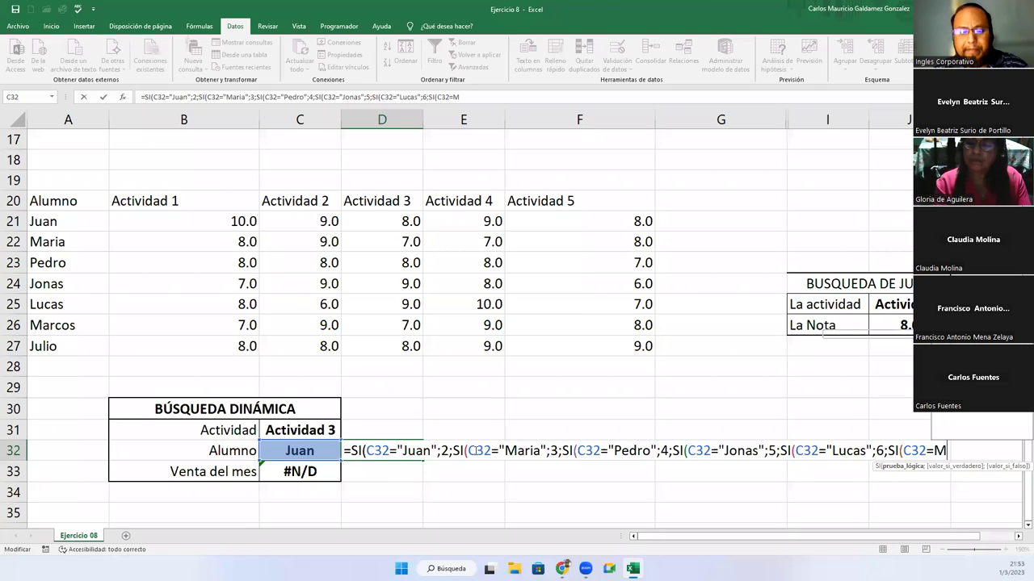
{"action": "type", "text": "arcos;"}
{"action": "key", "text": "BackSpace"}
{"action": "key", "text": "BackSpace"}
{"action": "key", "text": "BackSpace"}
{"action": "key", "text": "BackSpace"}
{"action": "key", "text": "BackSpace"}
{"action": "key", "text": "BackSpace"}
{"action": "key", "text": "BackSpace"}
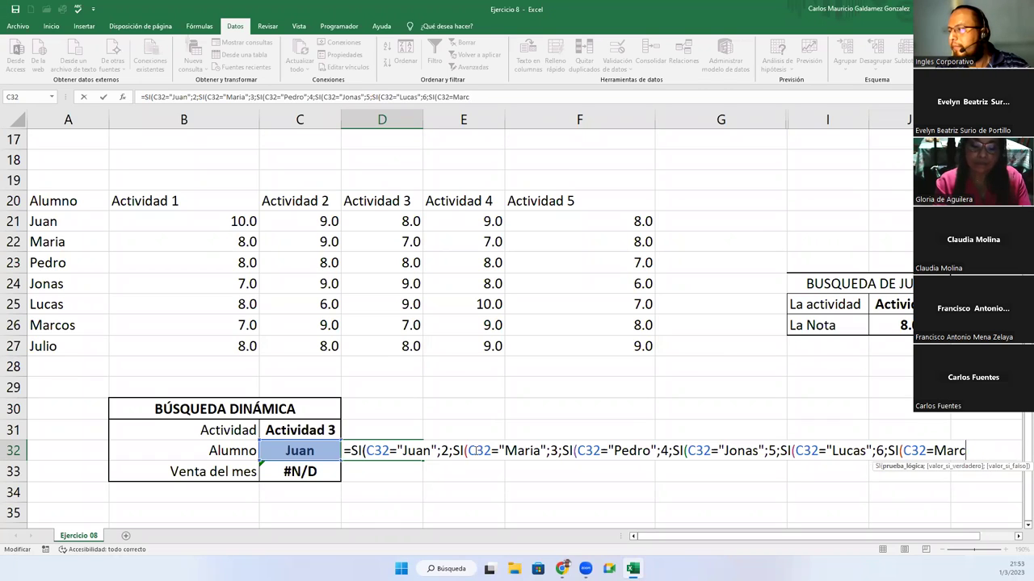
{"action": "type", "text": "=\"Marcos"}
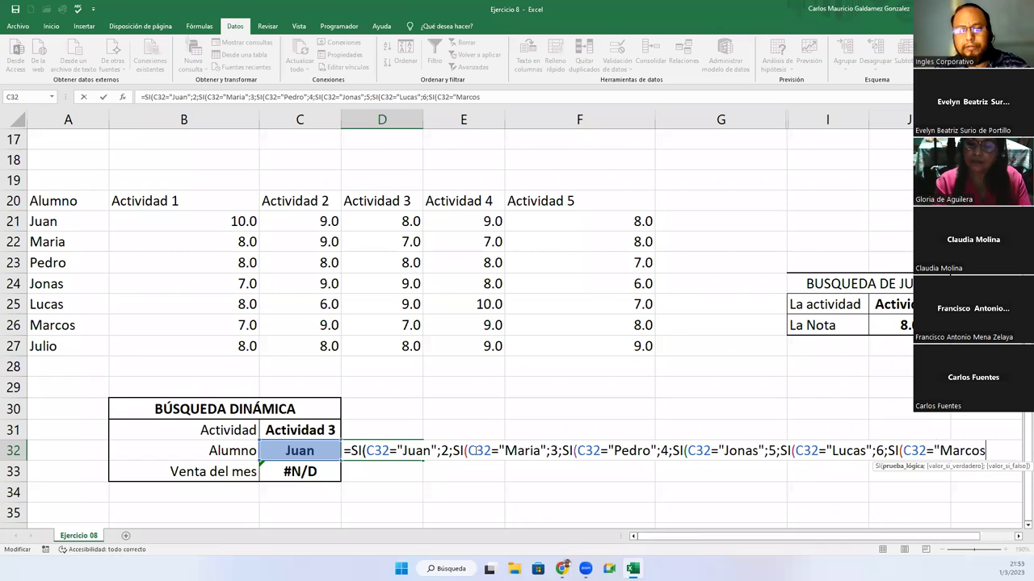
{"action": "type", "text": "\";7;8"}
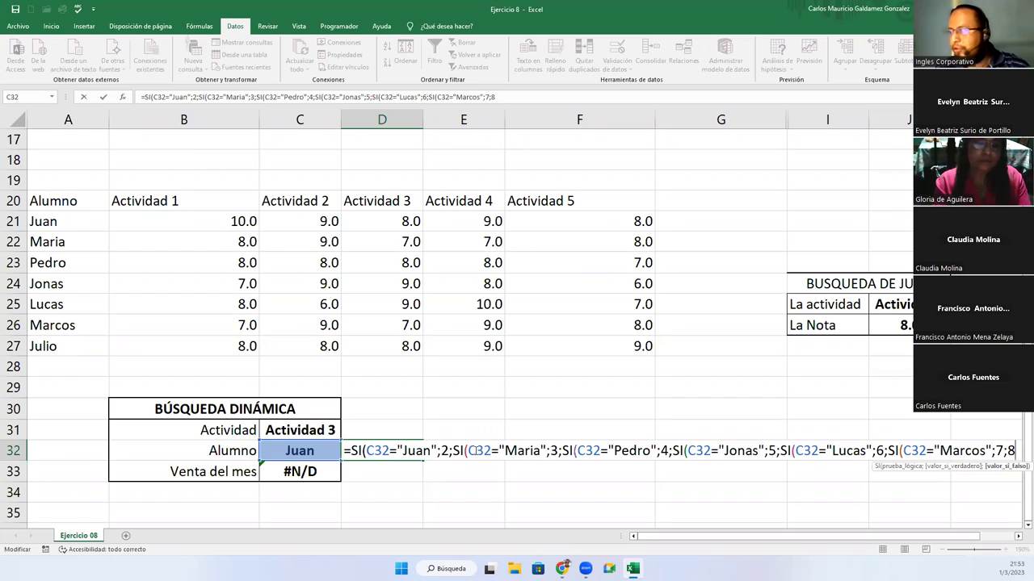
{"action": "type", "text": ")"}
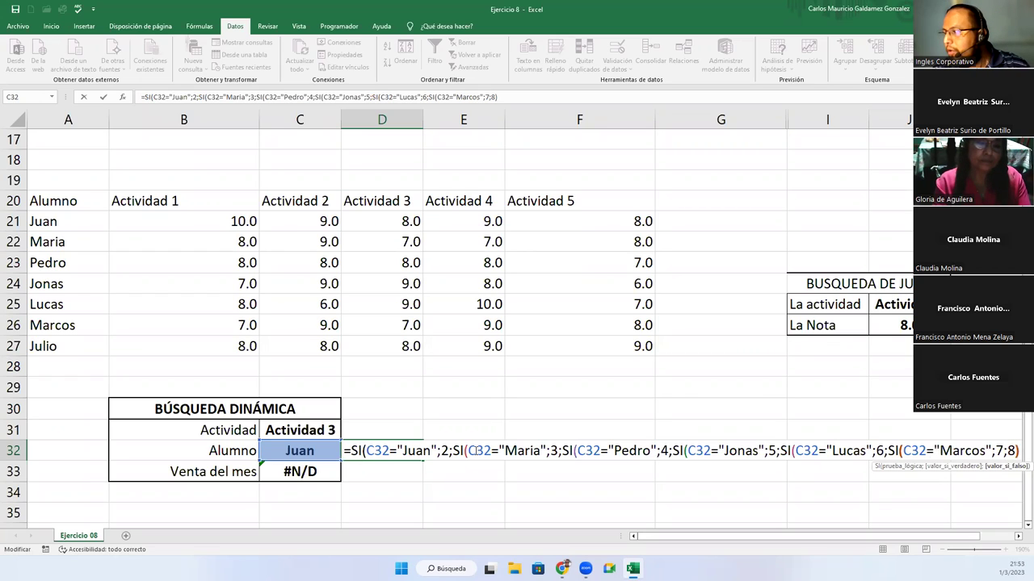
{"action": "type", "text": ")))))"}
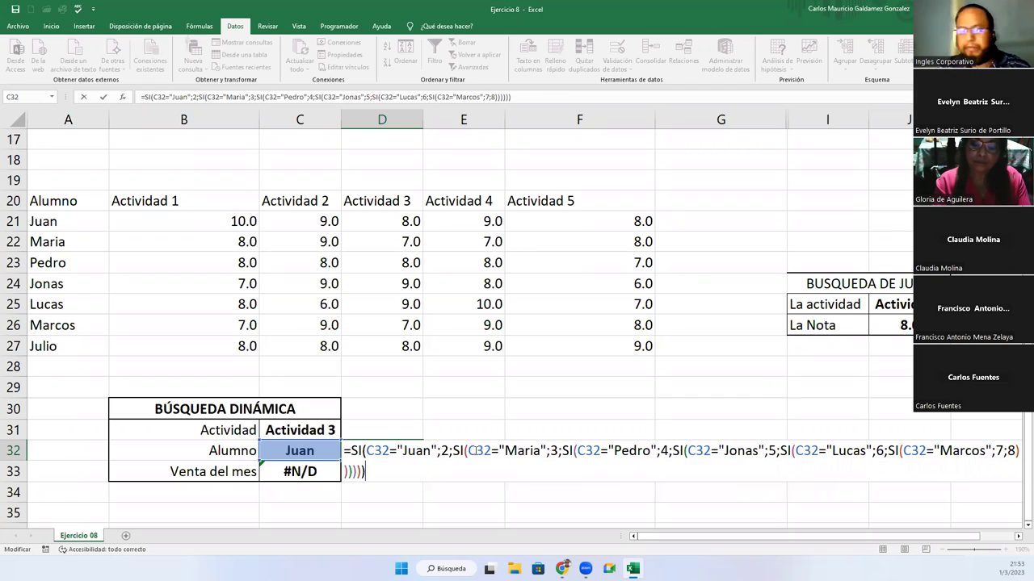
{"action": "key", "text": "Return"}
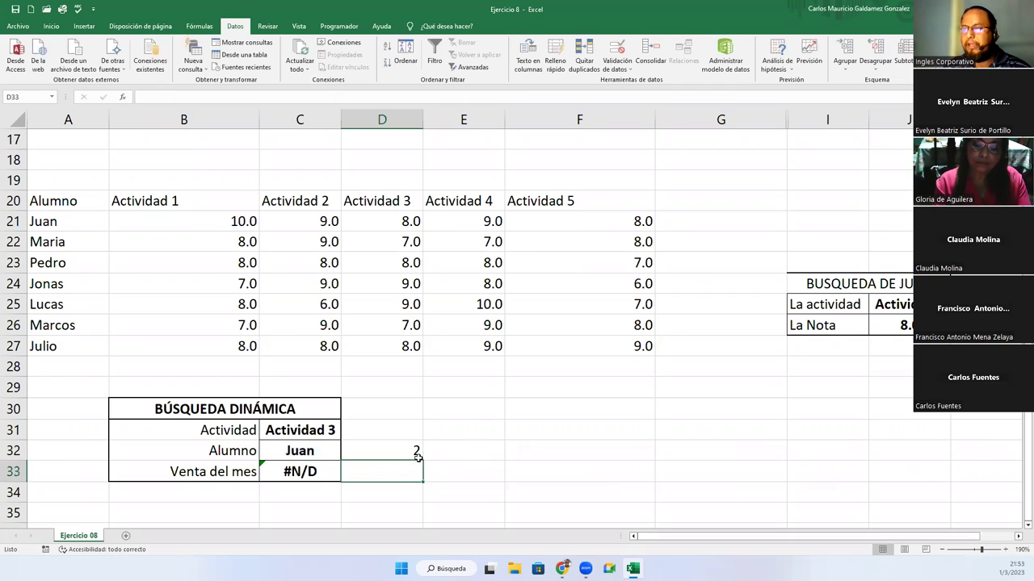
Adjust the BUSCARH formula in C33 so its lookup range covers the whole grades table, B20:F27
{"action": "left_click", "coordinate": [320, 448]}
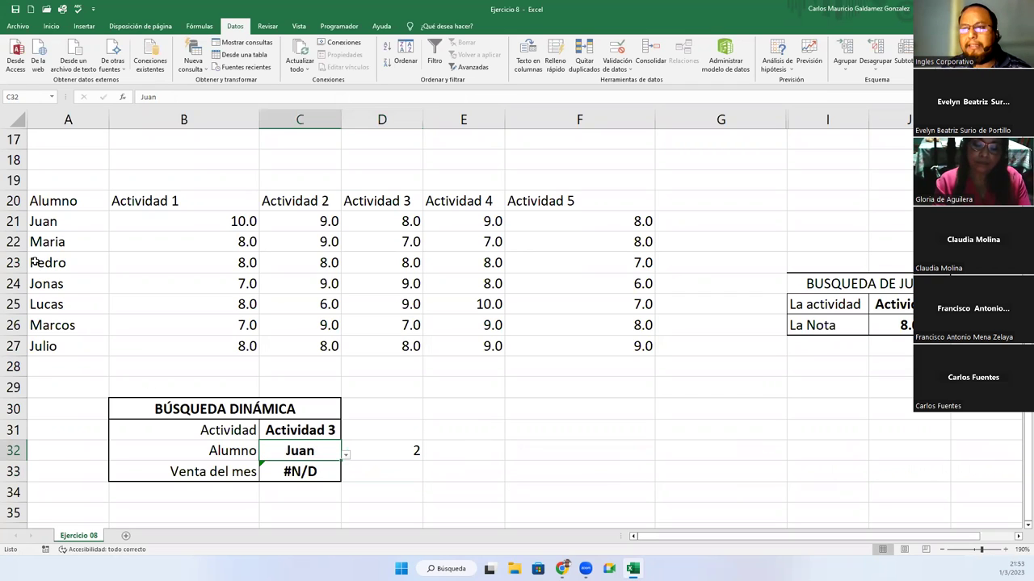
{"action": "left_click", "coordinate": [295, 471]}
{"action": "double_click", "coordinate": [294, 472]}
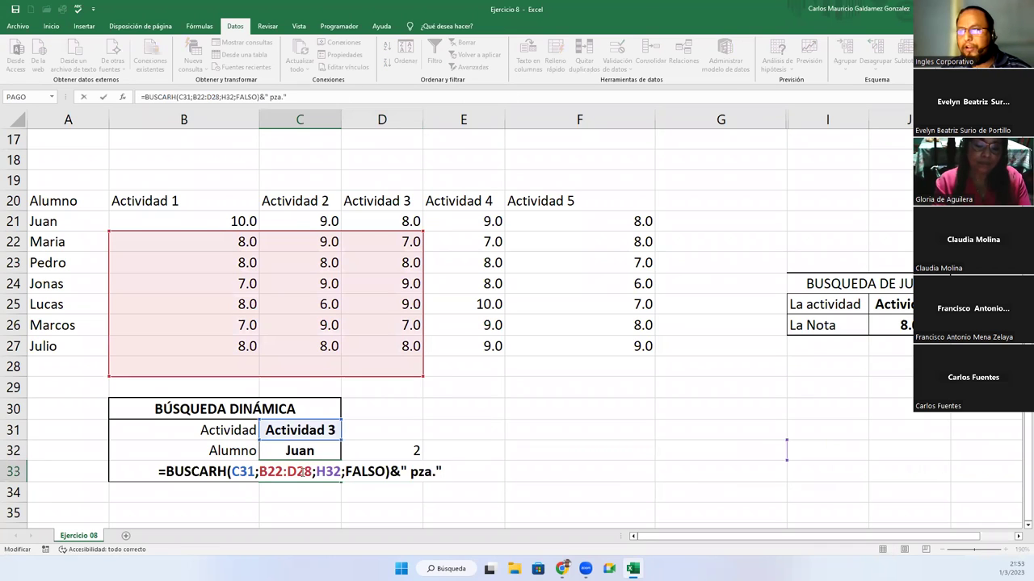
{"action": "left_click_drag", "start_coordinate": [284, 233], "coordinate": [285, 207]}
{"action": "left_click_drag", "start_coordinate": [424, 336], "coordinate": [611, 364]}
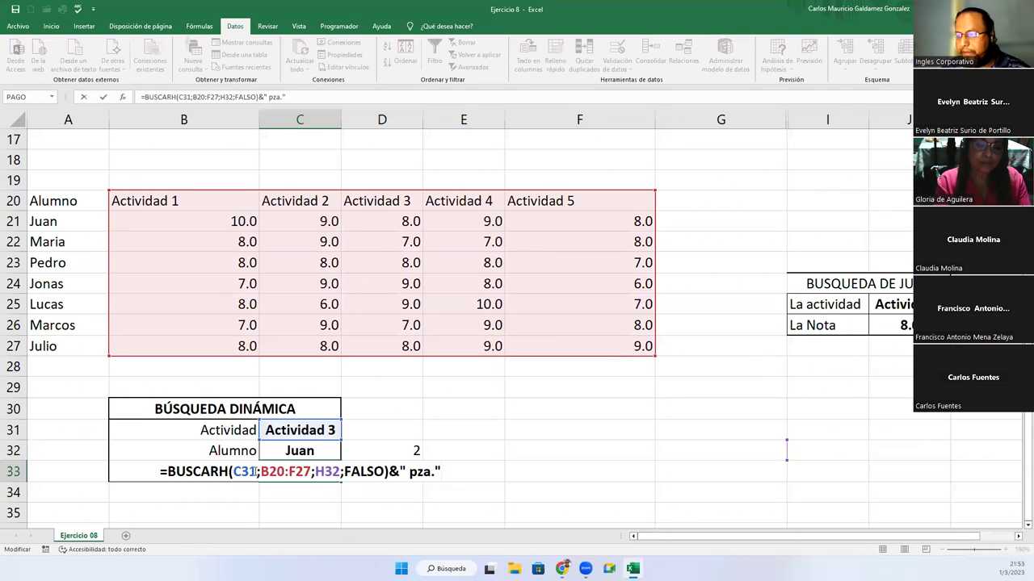
Replace the row index H32 in the C33 BUSCARH formula with a reference to D32
{"action": "left_click", "coordinate": [252, 471]}
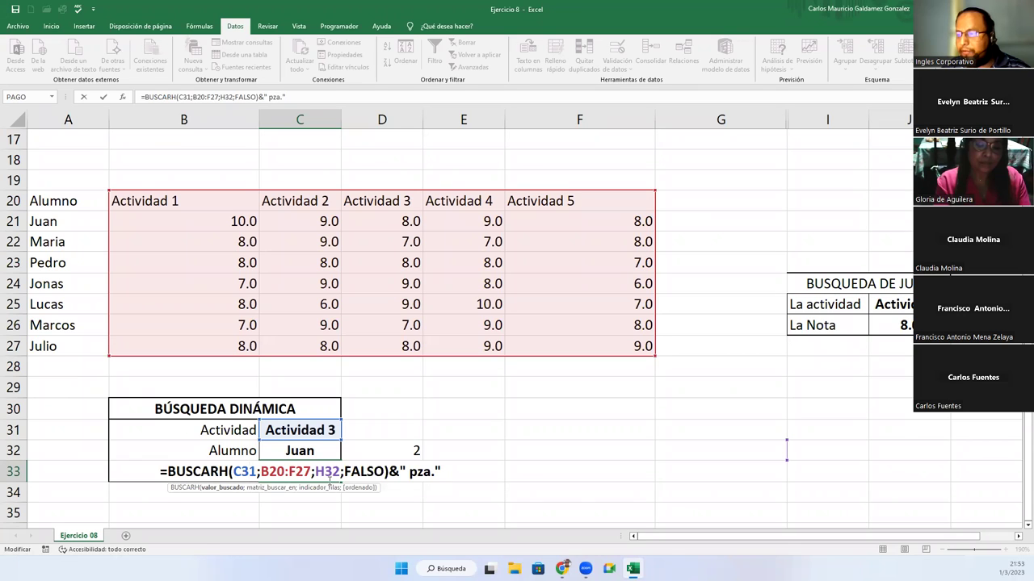
{"action": "left_click", "coordinate": [323, 472]}
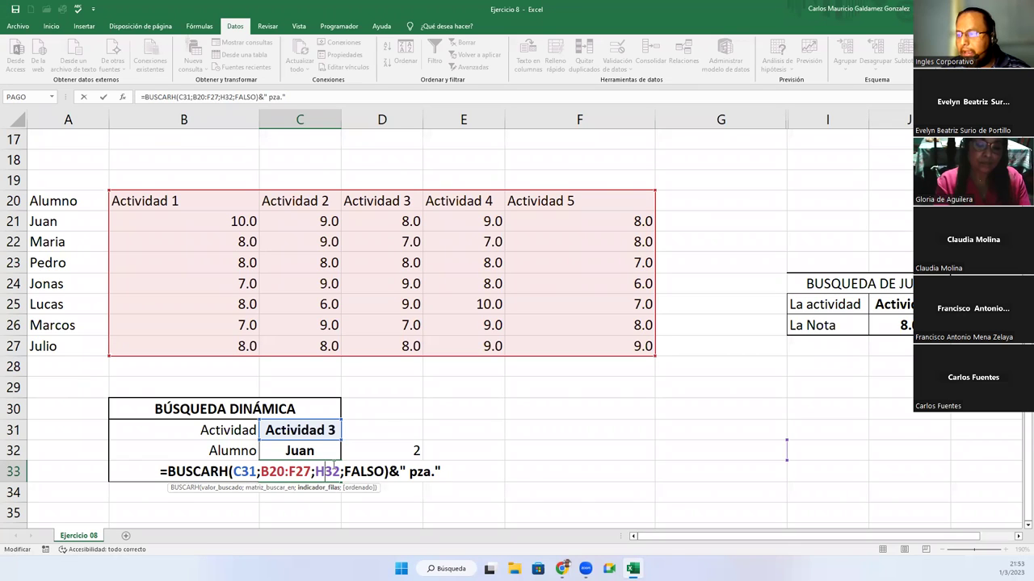
{"action": "left_click_drag", "start_coordinate": [316, 472], "coordinate": [338, 471]}
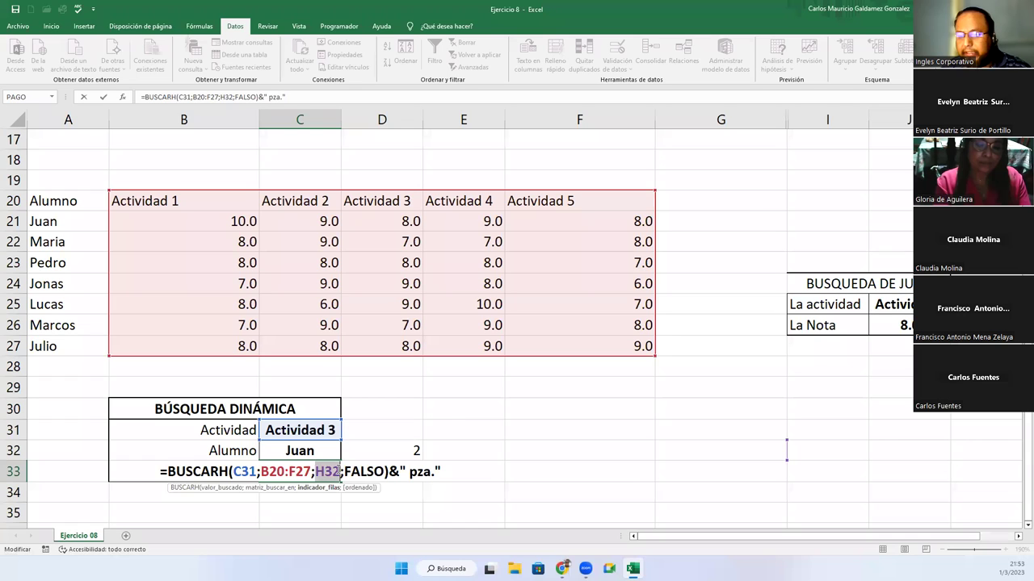
{"action": "key", "text": "BackSpace"}
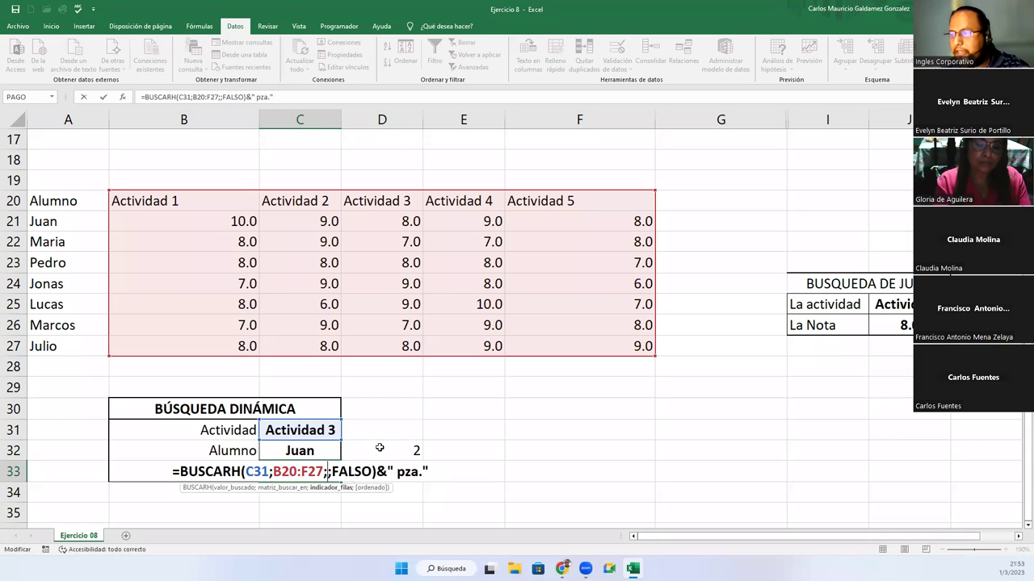
{"action": "left_click", "coordinate": [380, 448]}
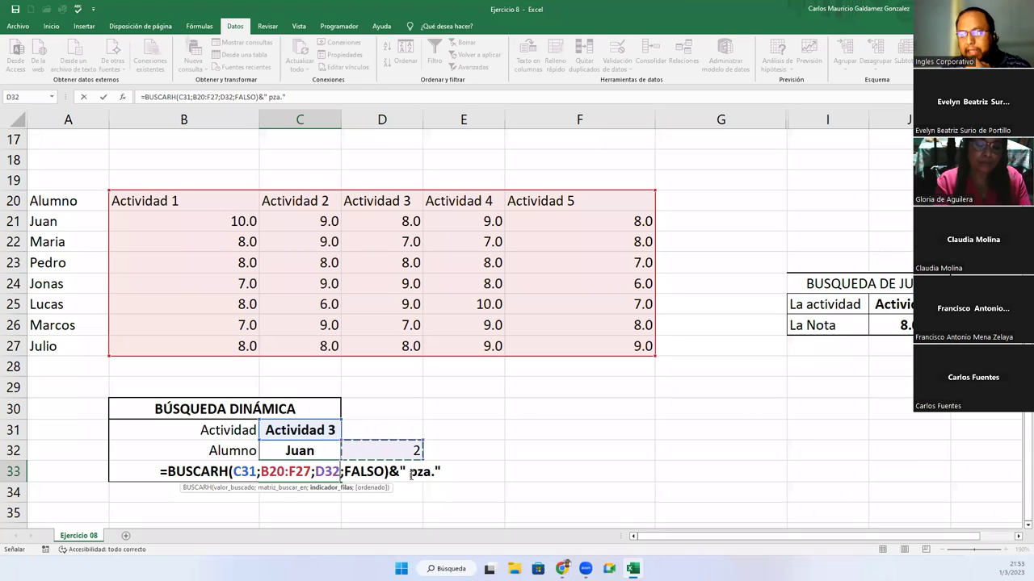
Remove the &" pza." suffix from the end of the C33 formula and commit it
{"action": "left_click_drag", "start_coordinate": [392, 471], "coordinate": [442, 472]}
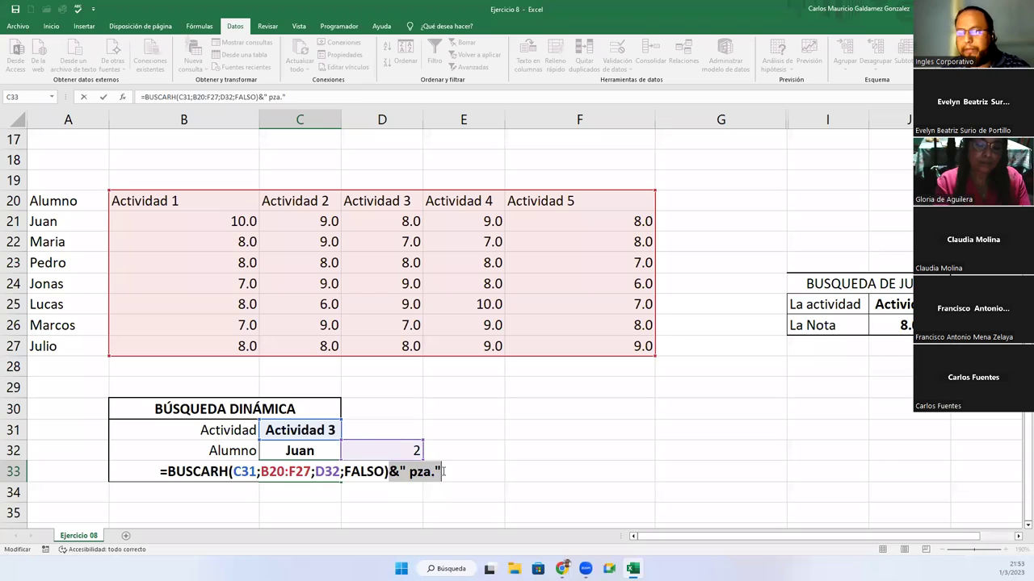
{"action": "key", "text": "Delete"}
{"action": "key", "text": "Return"}
Format the result in C33 with one decimal and hide the helper number in D32 with a white font colour
{"action": "left_click", "coordinate": [305, 475]}
{"action": "left_click", "coordinate": [51, 26]}
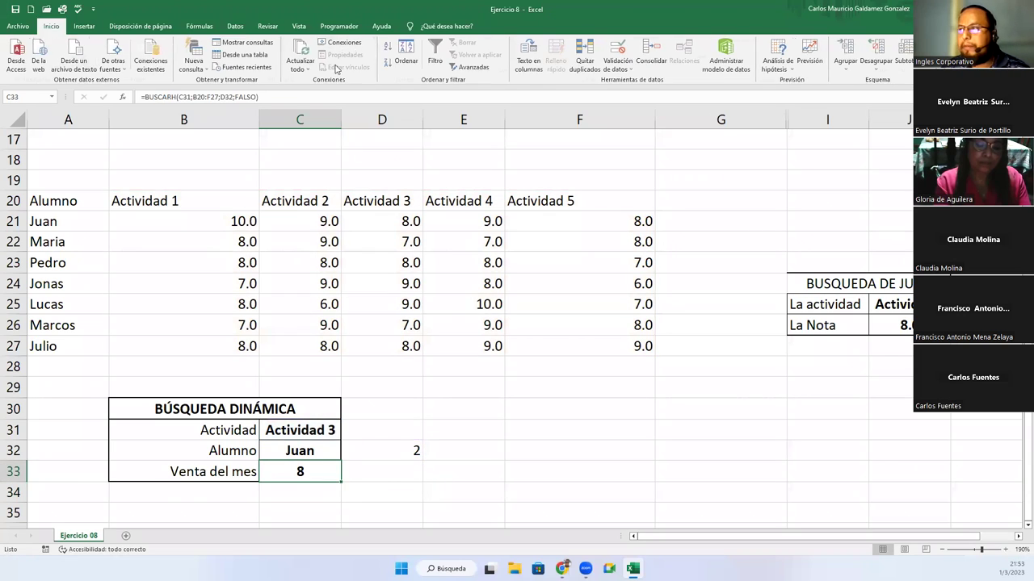
{"action": "left_click", "coordinate": [436, 63]}
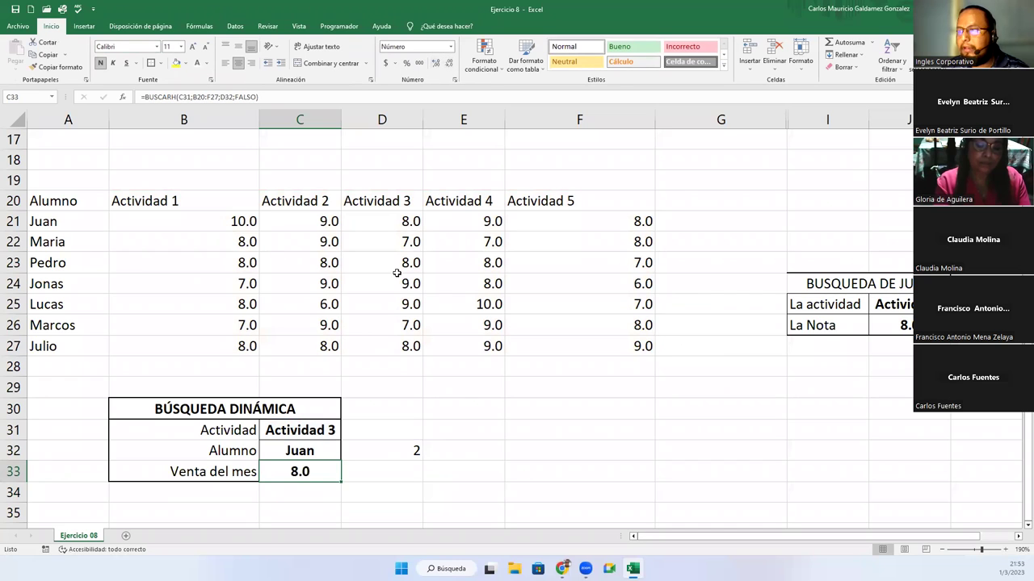
{"action": "left_click", "coordinate": [371, 452]}
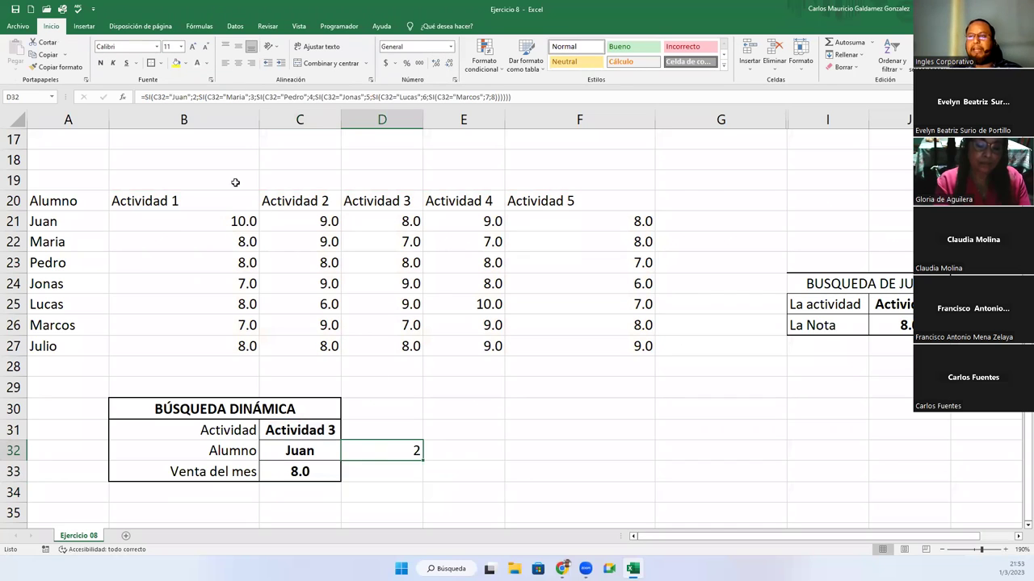
{"action": "left_click", "coordinate": [197, 65]}
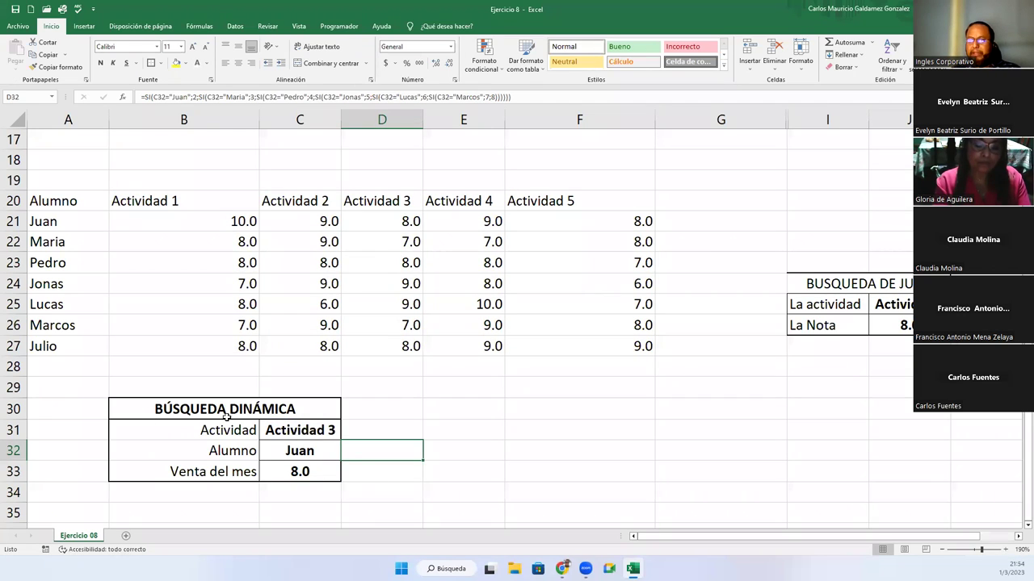
Test the lookup by switching the activity in C31 to Actividad 2 and finally to Actividad 1
{"action": "left_click", "coordinate": [326, 436]}
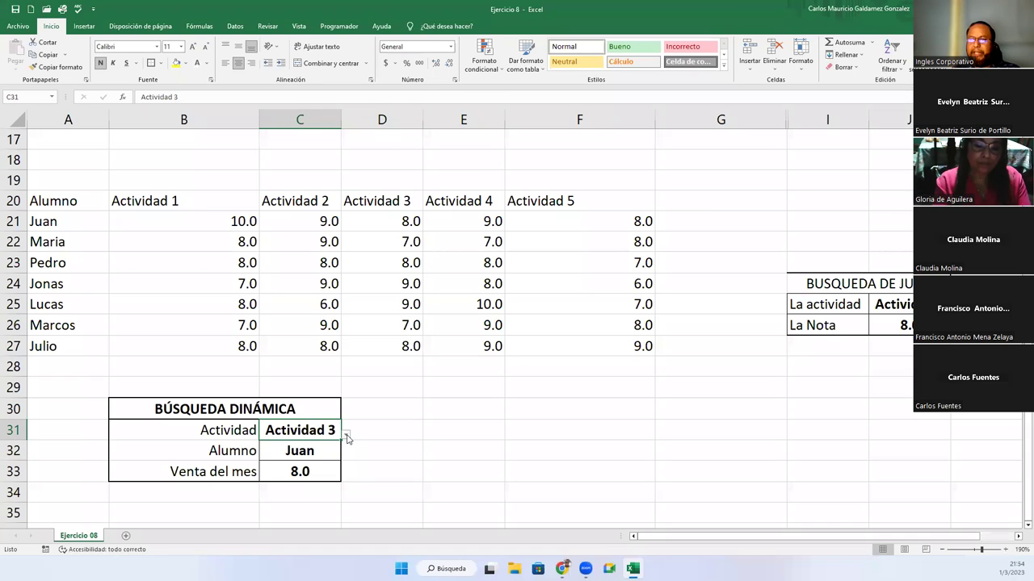
{"action": "left_click", "coordinate": [345, 435]}
{"action": "key", "text": "Up"}
{"action": "key", "text": "Return"}
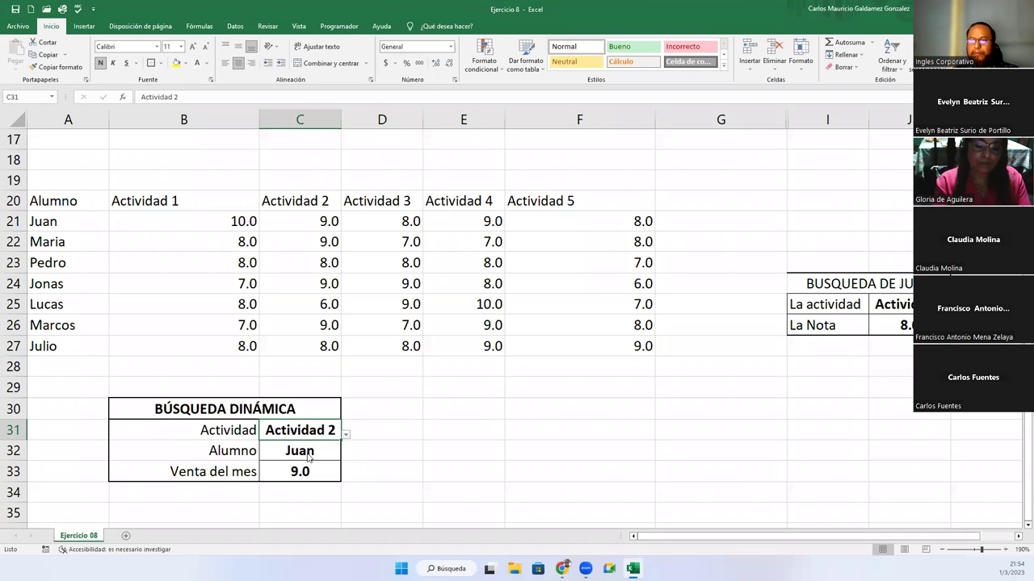
{"action": "left_click", "coordinate": [345, 435]}
{"action": "key", "text": "Up"}
{"action": "key", "text": "Return"}
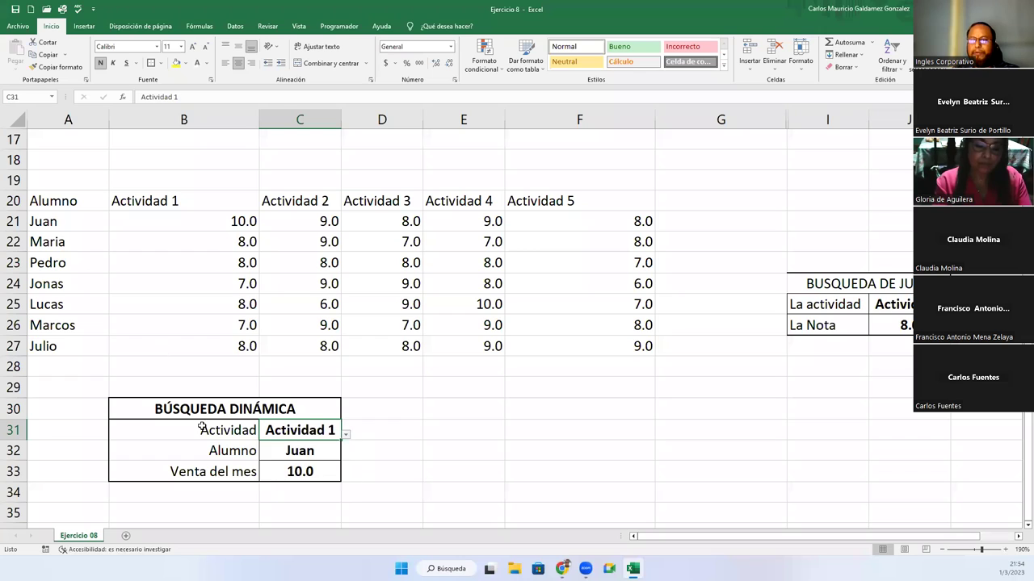
Test the lookup for Actividad 1 by choosing each student from row 22 to row 27 in turn in C32
{"action": "left_click", "coordinate": [330, 454]}
{"action": "left_click", "coordinate": [346, 455]}
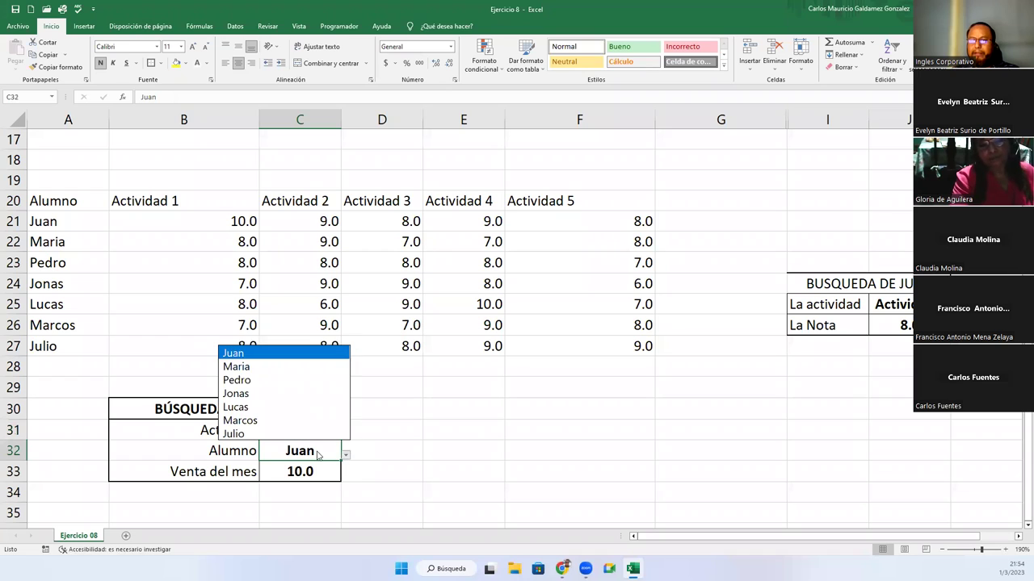
{"action": "left_click", "coordinate": [284, 368]}
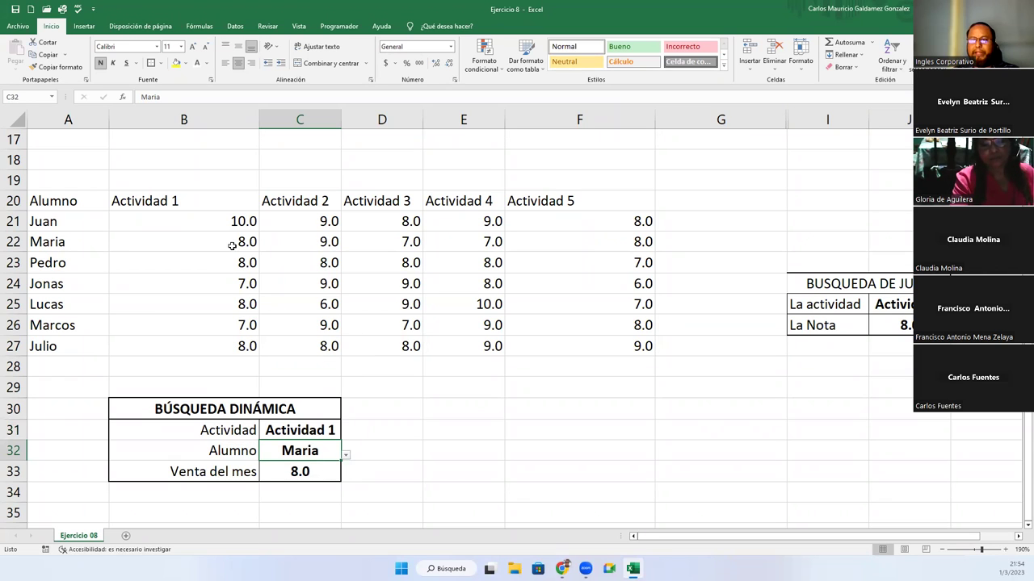
{"action": "left_click", "coordinate": [345, 456]}
{"action": "left_click", "coordinate": [264, 380]}
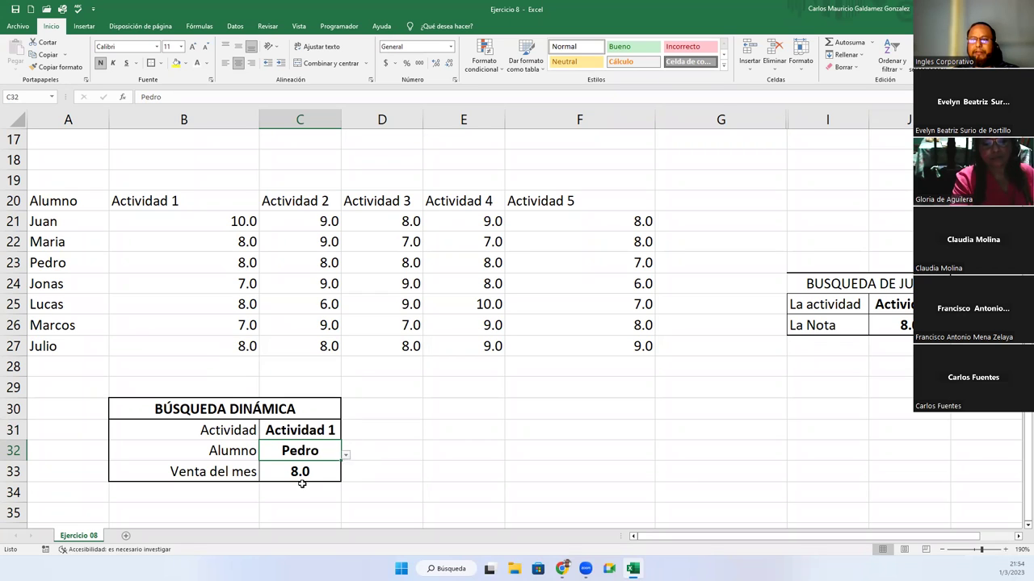
{"action": "left_click", "coordinate": [346, 456]}
{"action": "key", "text": "Down"}
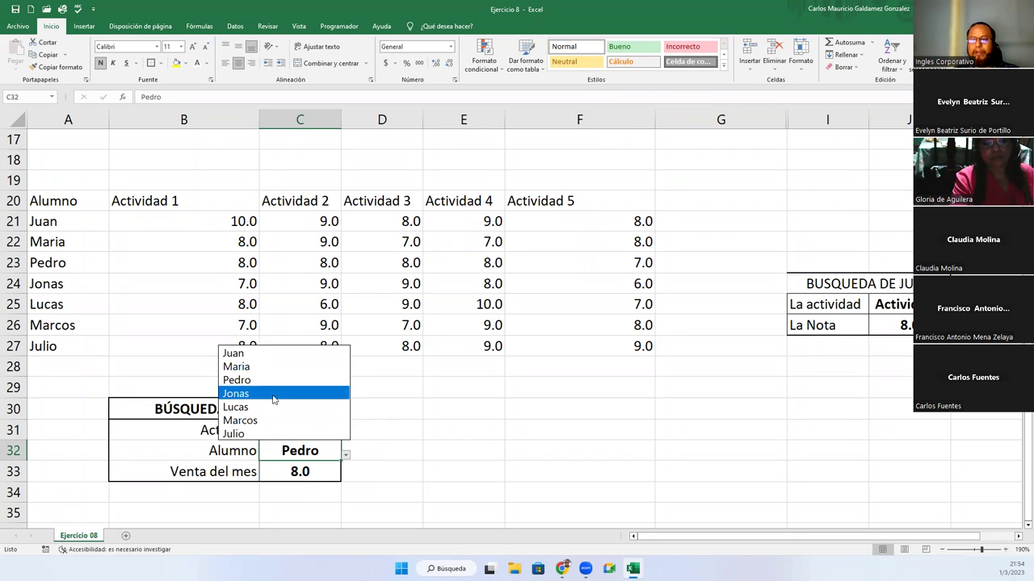
{"action": "key", "text": "Return"}
{"action": "left_click", "coordinate": [346, 457]}
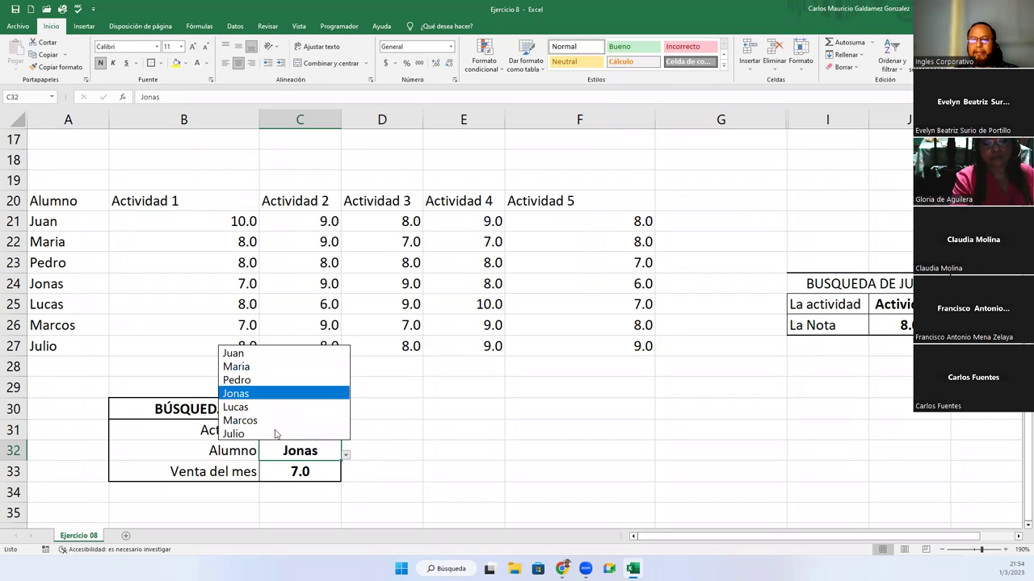
{"action": "left_click", "coordinate": [341, 406]}
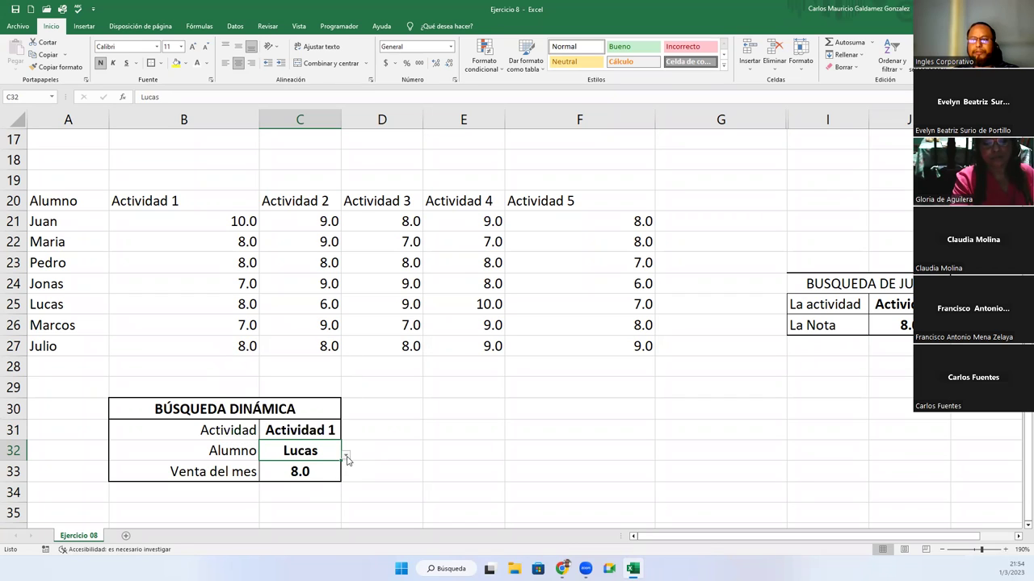
{"action": "left_click", "coordinate": [346, 457]}
{"action": "key", "text": "Down"}
{"action": "key", "text": "Return"}
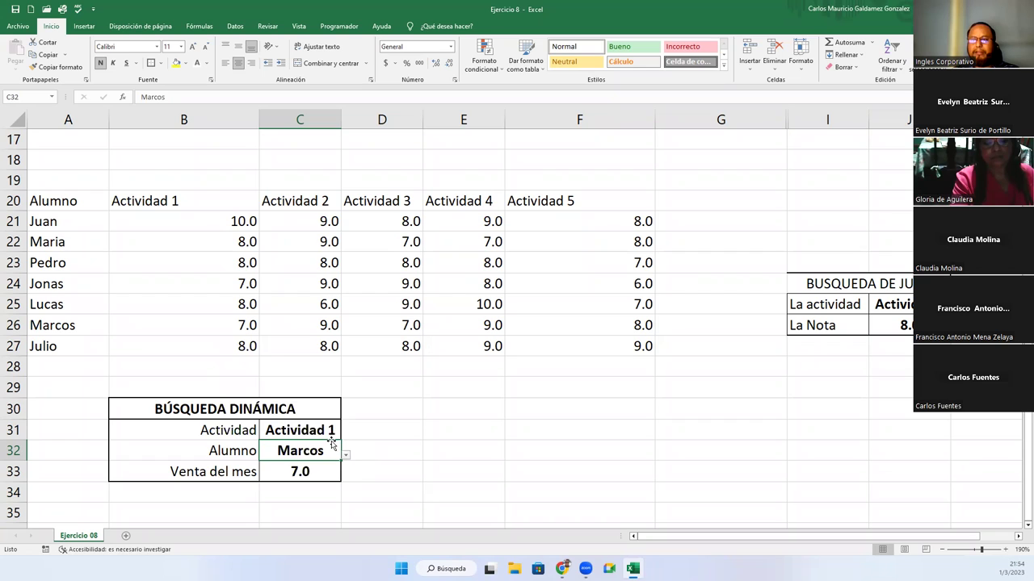
{"action": "left_click", "coordinate": [341, 456]}
{"action": "key", "text": "Down"}
{"action": "key", "text": "Return"}
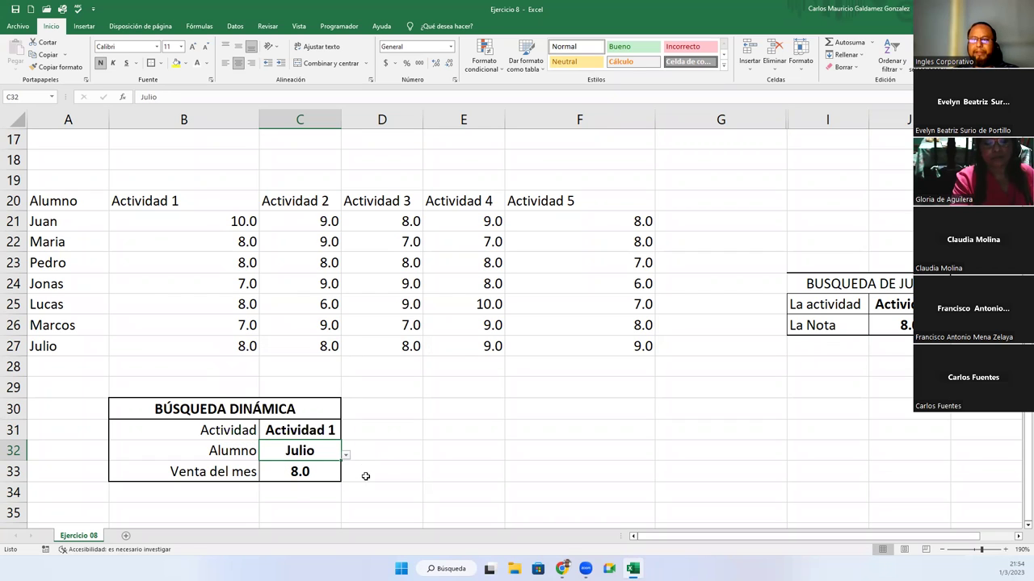
{"action": "left_click_drag", "start_coordinate": [234, 408], "coordinate": [292, 484]}
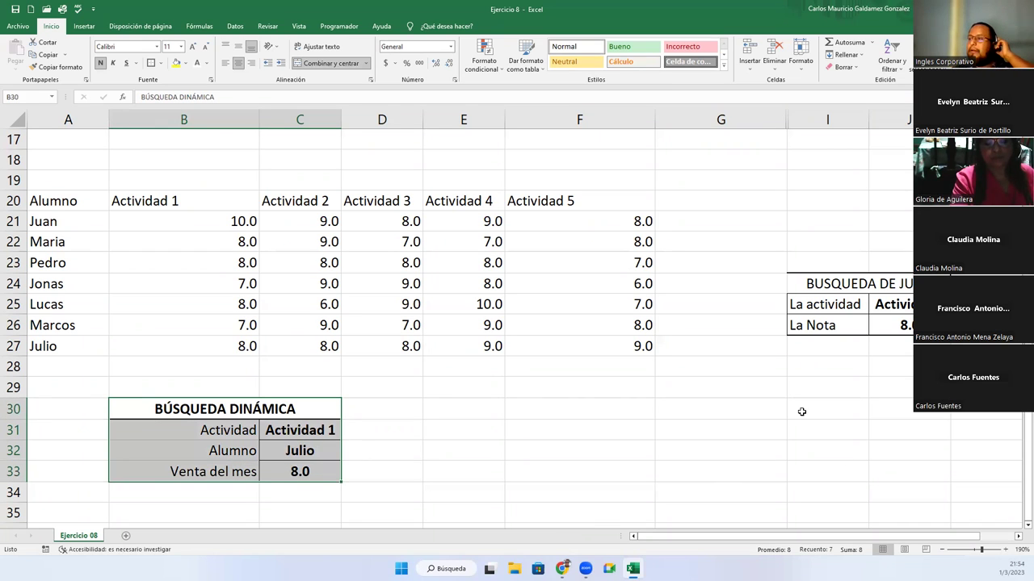
{"action": "left_click_drag", "start_coordinate": [837, 276], "coordinate": [874, 338]}
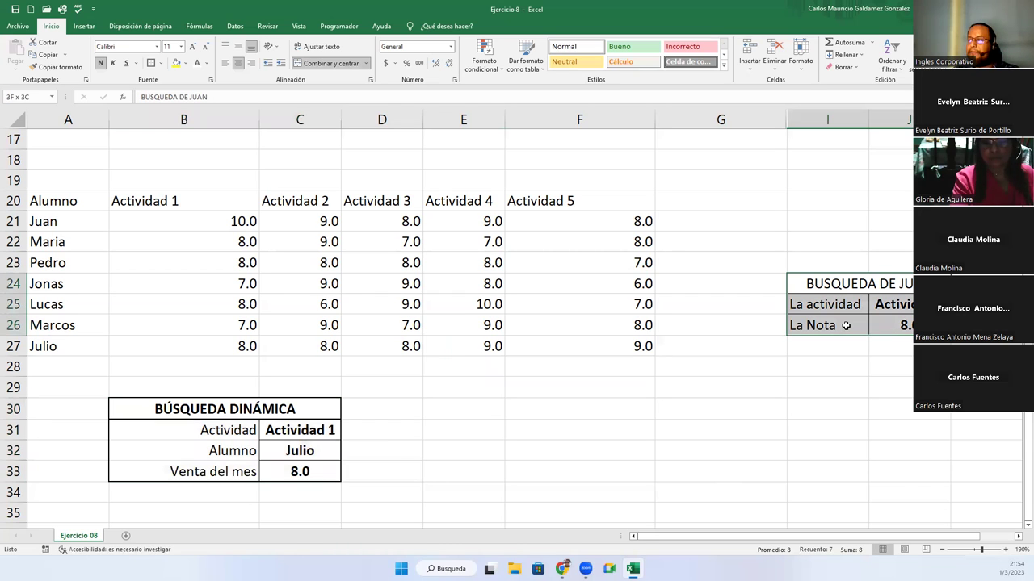
{"action": "left_click", "coordinate": [908, 281]}
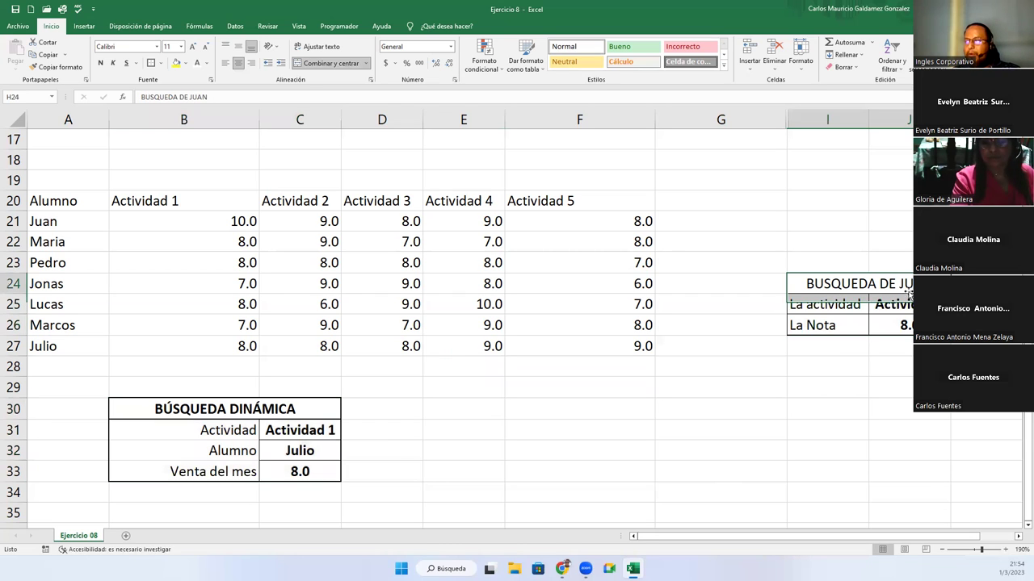
{"action": "left_click", "coordinate": [811, 387]}
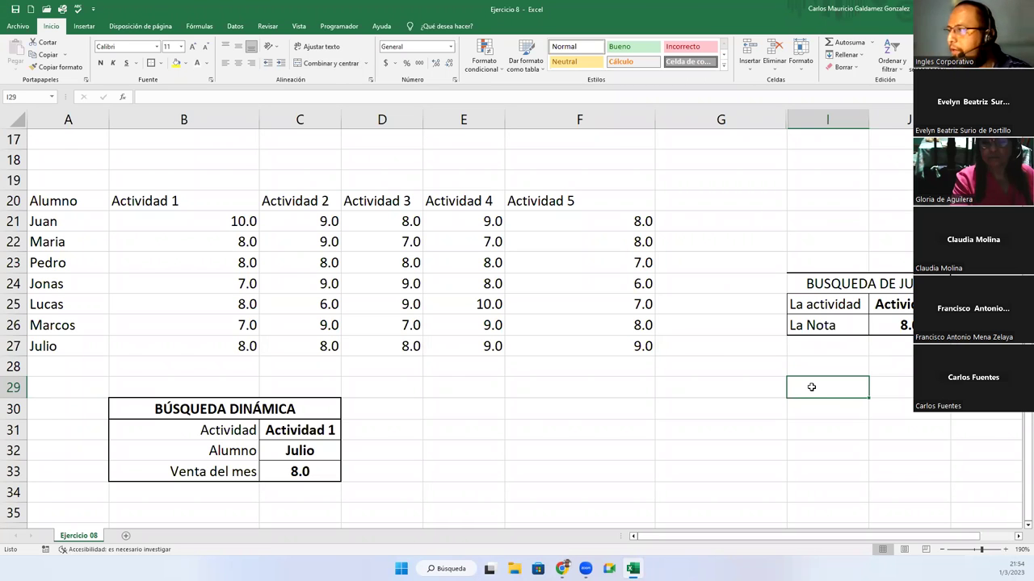
Copy the practice note from F7 into cell G29, below the grades table
{"action": "scroll", "coordinate": [811, 387], "scroll_direction": "up", "scroll_amount": 5}
{"action": "left_click", "coordinate": [510, 259]}
{"action": "key", "text": "ctrl+c"}
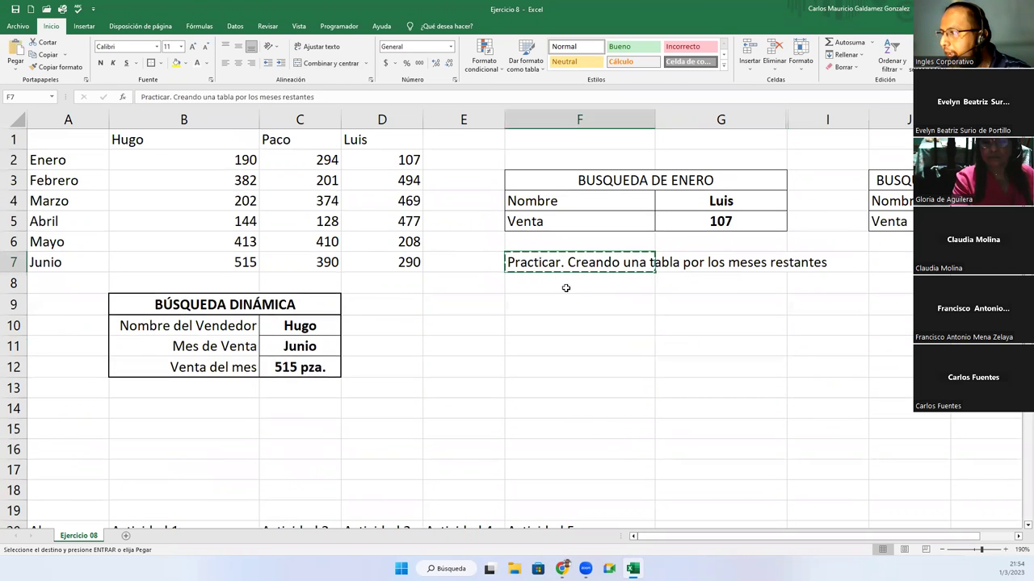
{"action": "scroll", "coordinate": [678, 409], "scroll_direction": "down", "scroll_amount": 5}
{"action": "left_click", "coordinate": [718, 408]}
{"action": "key", "text": "ctrl+v"}
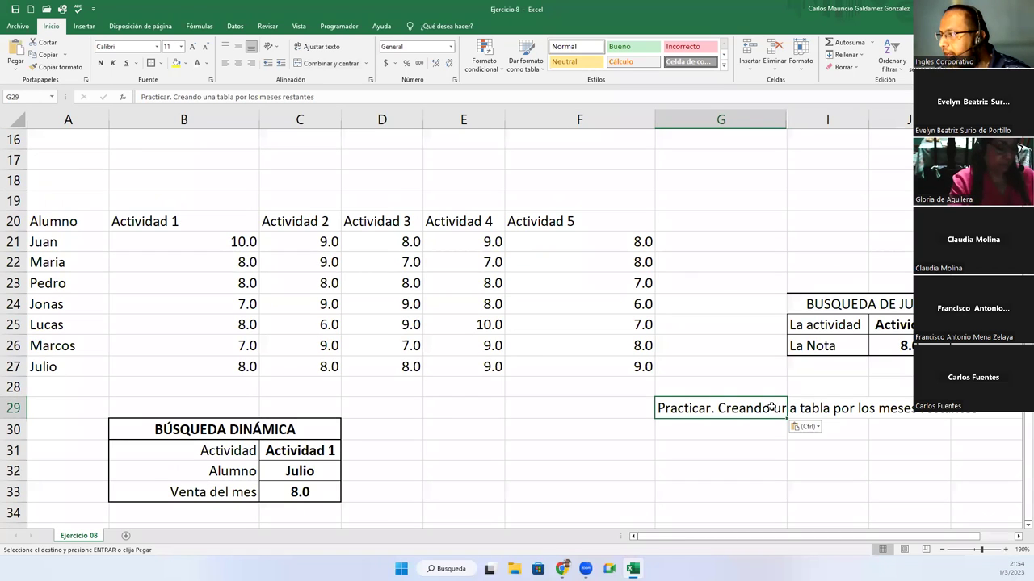
Replace "por los meses restantes" in the G29 note with "para" and the names of the students in rows 24 and 25, joined by "y"
{"action": "key", "text": "F2"}
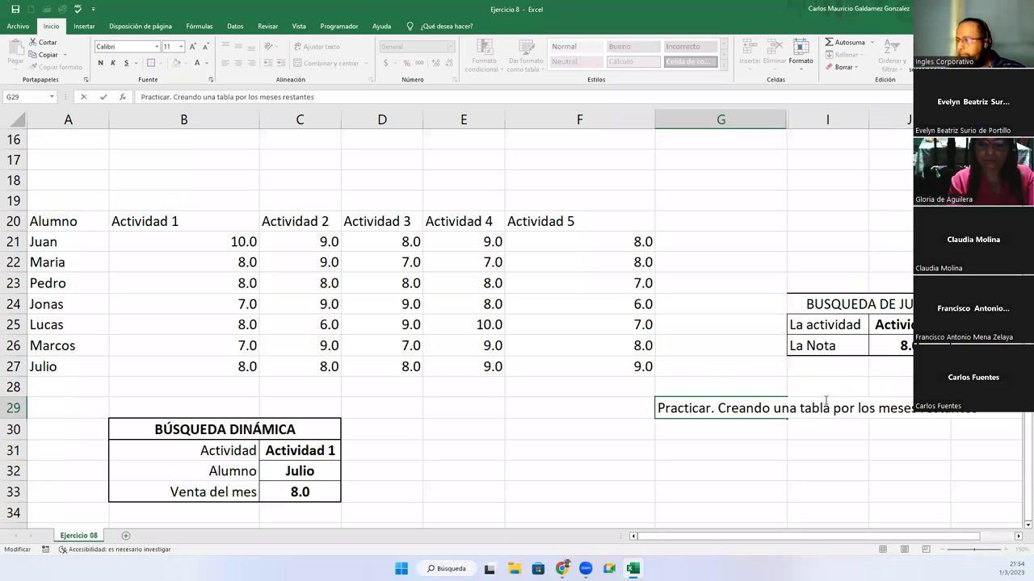
{"action": "left_click_drag", "start_coordinate": [835, 408], "coordinate": [975, 408]}
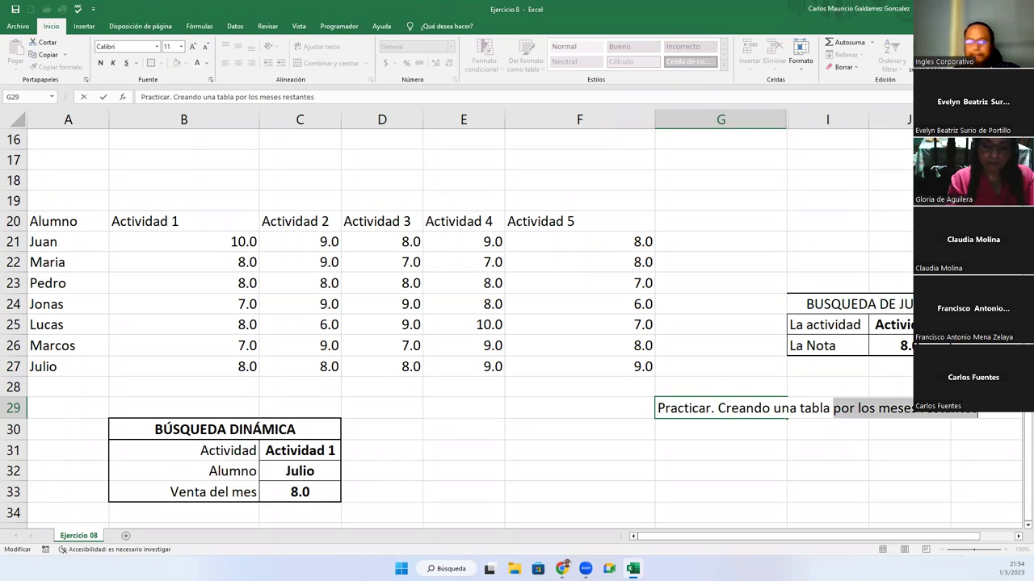
{"action": "type", "text": "para J"}
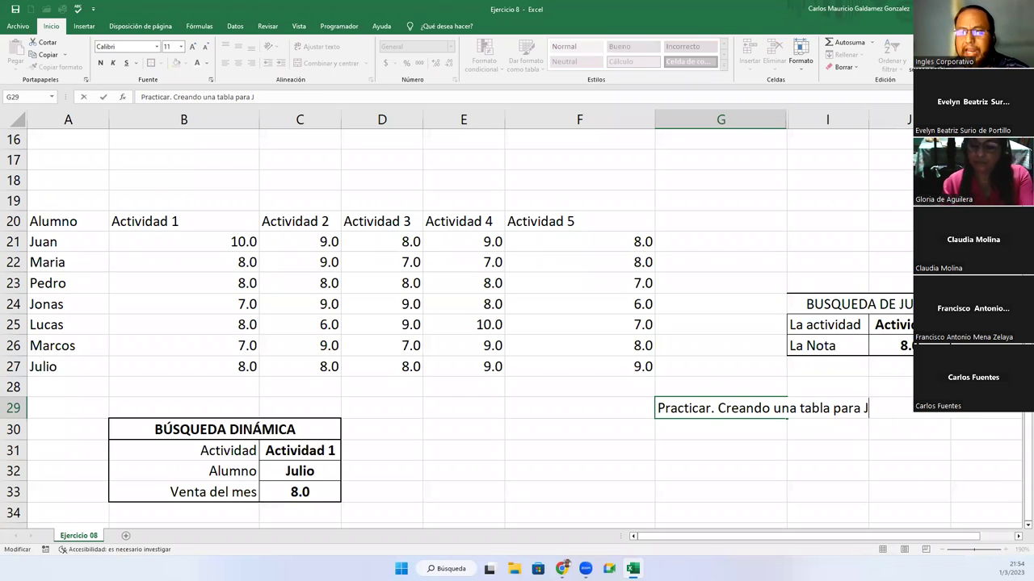
{"action": "type", "text": "onas y Lucas"}
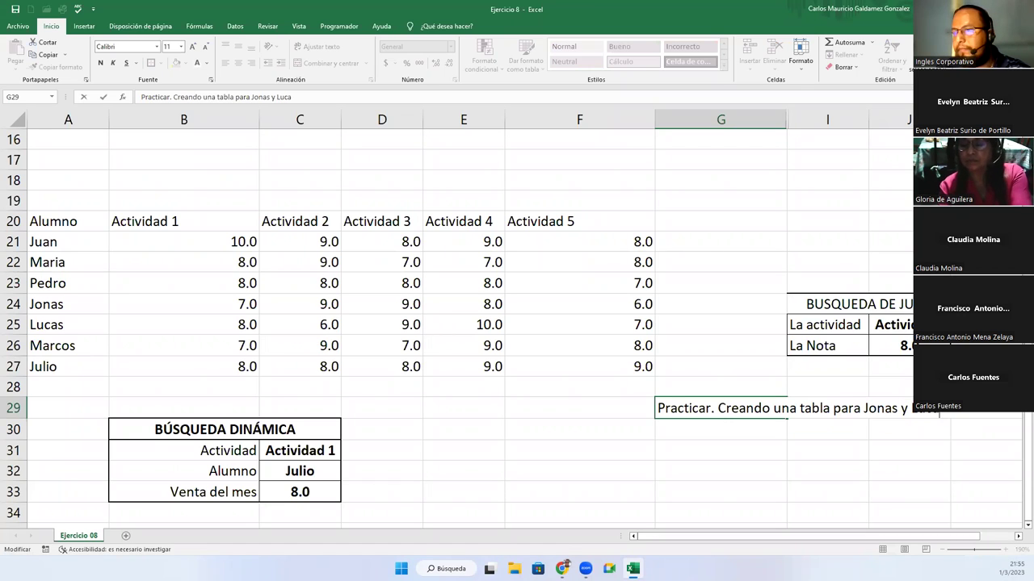
{"action": "key", "text": "Return"}
{"action": "left_click_drag", "start_coordinate": [861, 315], "coordinate": [856, 346]}
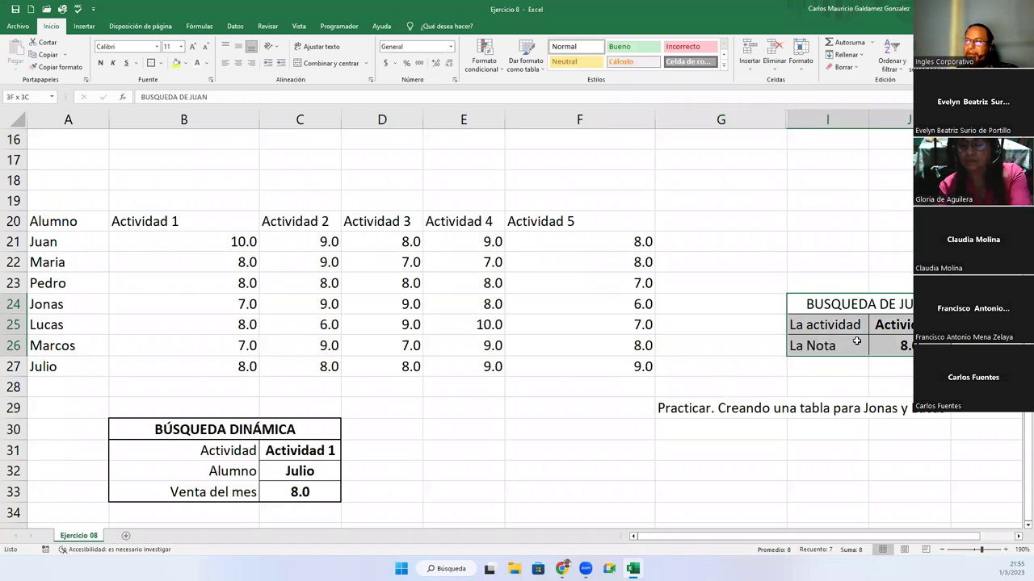
Save the Ejercicio 8 workbook with the practice note in place
{"action": "left_click", "coordinate": [689, 408]}
{"action": "left_click", "coordinate": [915, 415]}
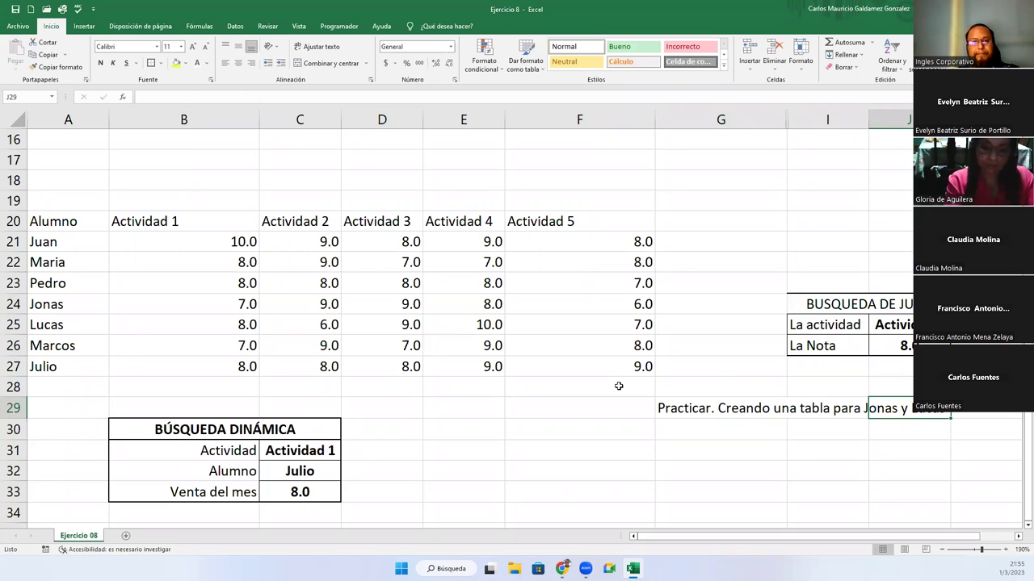
{"action": "scroll", "coordinate": [524, 368], "scroll_direction": "up", "scroll_amount": 5}
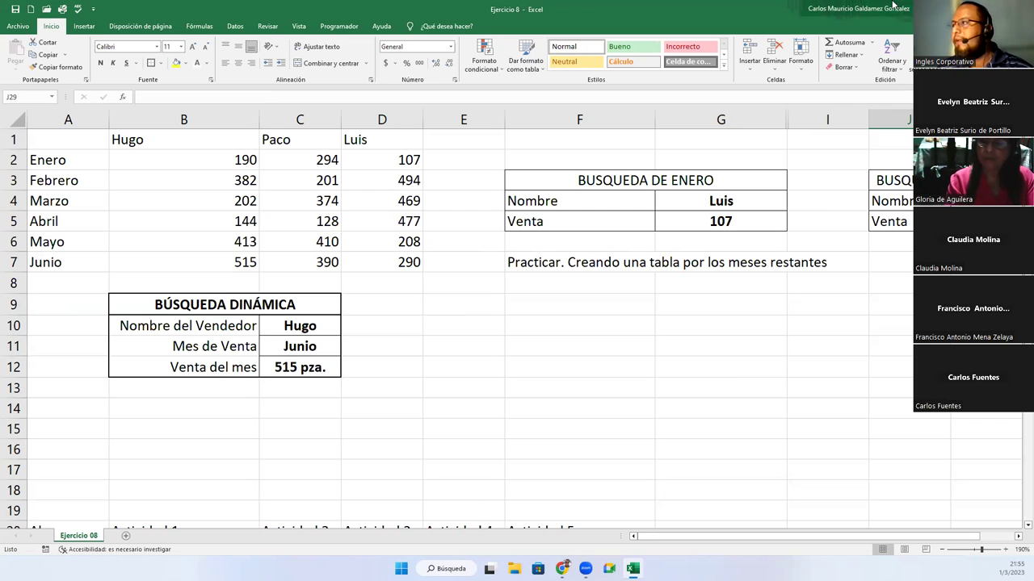
{"action": "left_click", "coordinate": [15, 8]}
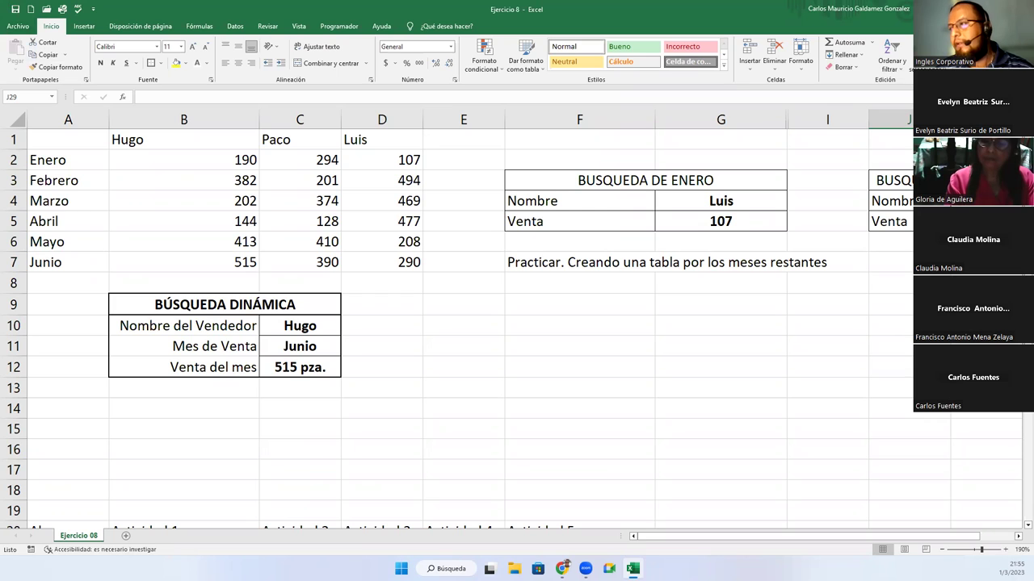
Switch to Chrome and present the SESIÓN08 Canva presentation full screen from slide 13, advancing one slide
{"action": "key", "text": "alt+Tab"}
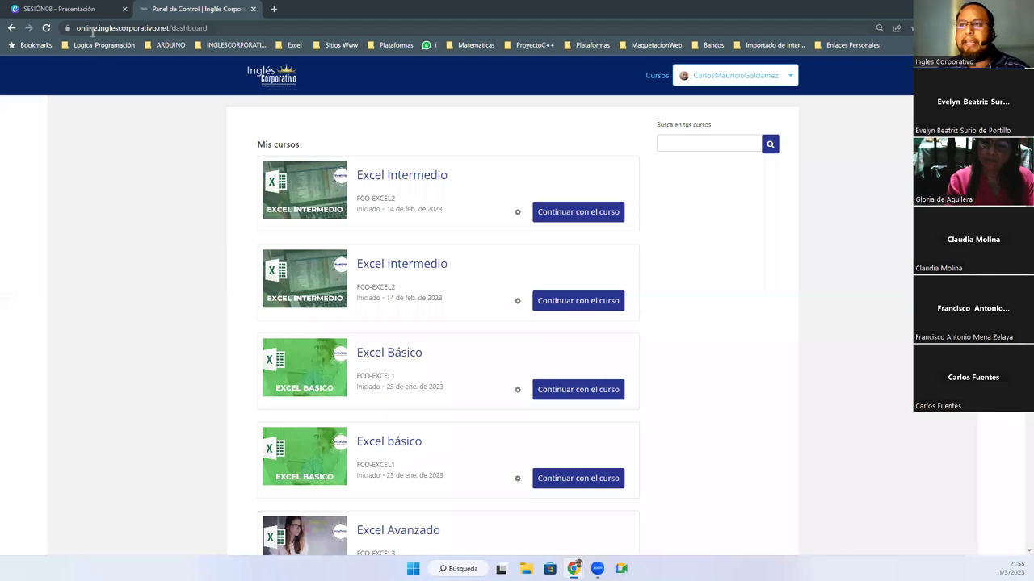
{"action": "left_click", "coordinate": [77, 10]}
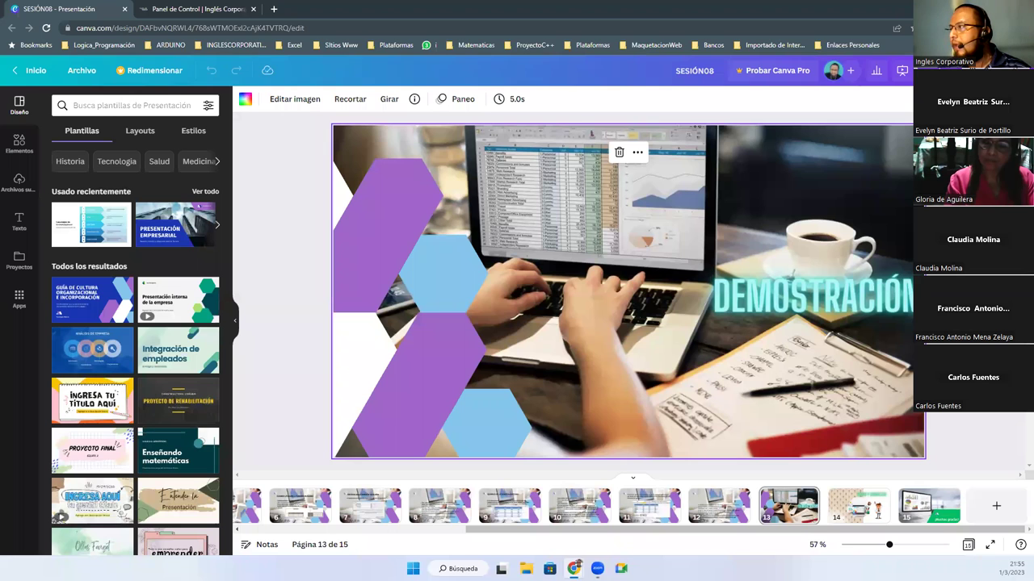
{"action": "left_click", "coordinate": [990, 544]}
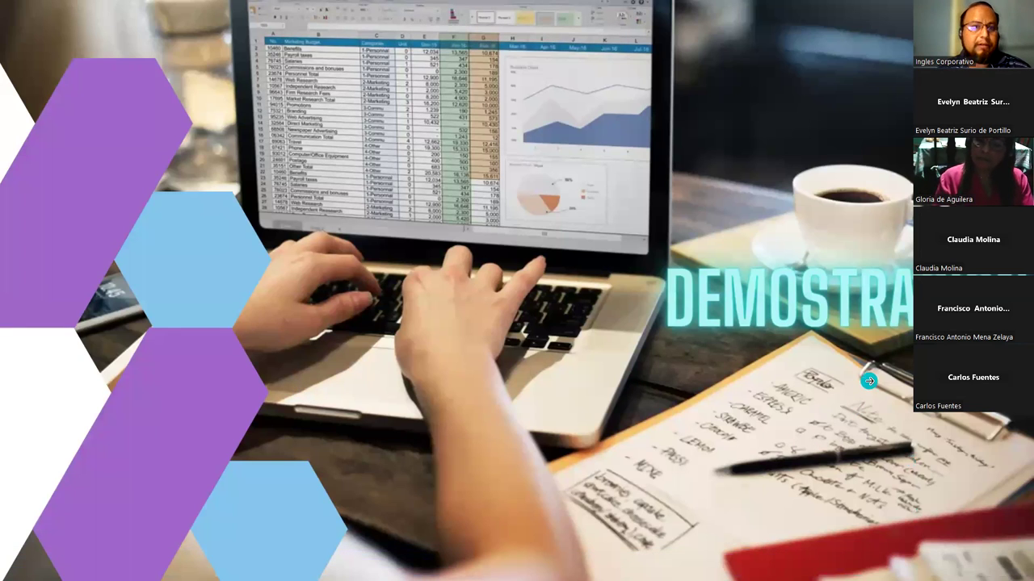
{"action": "key", "text": "Right"}
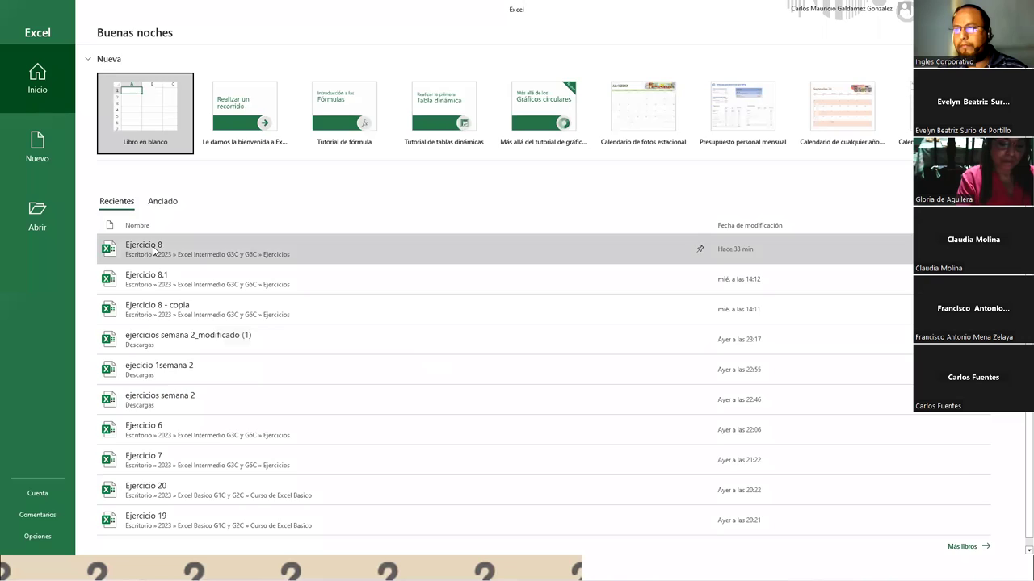
Reopen the recent Ejercicio 8 workbook in Excel and check the grade formula in C33 and the student list in C32
{"action": "left_click", "coordinate": [212, 242]}
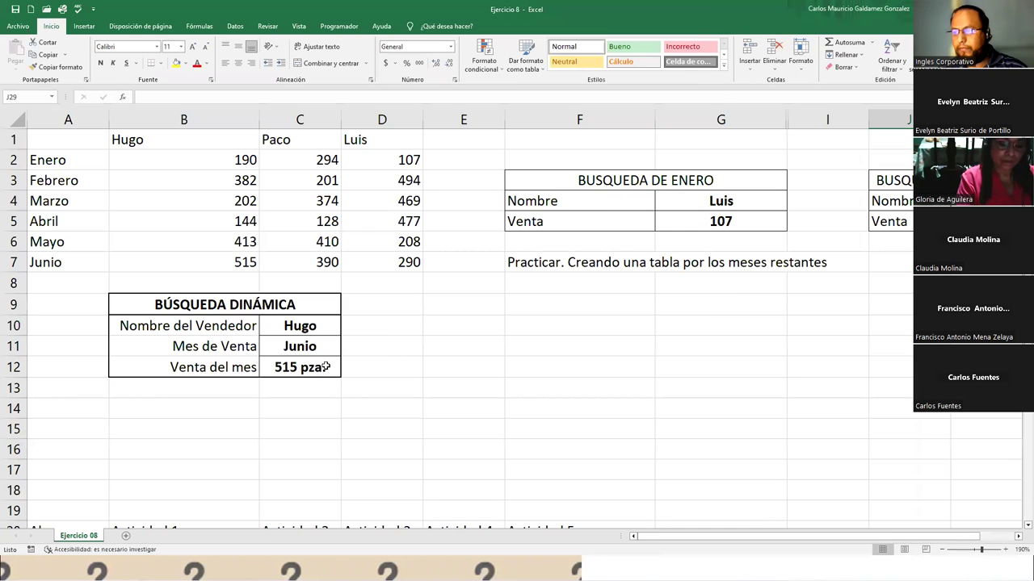
{"action": "scroll", "coordinate": [348, 412], "scroll_direction": "down", "scroll_amount": 5}
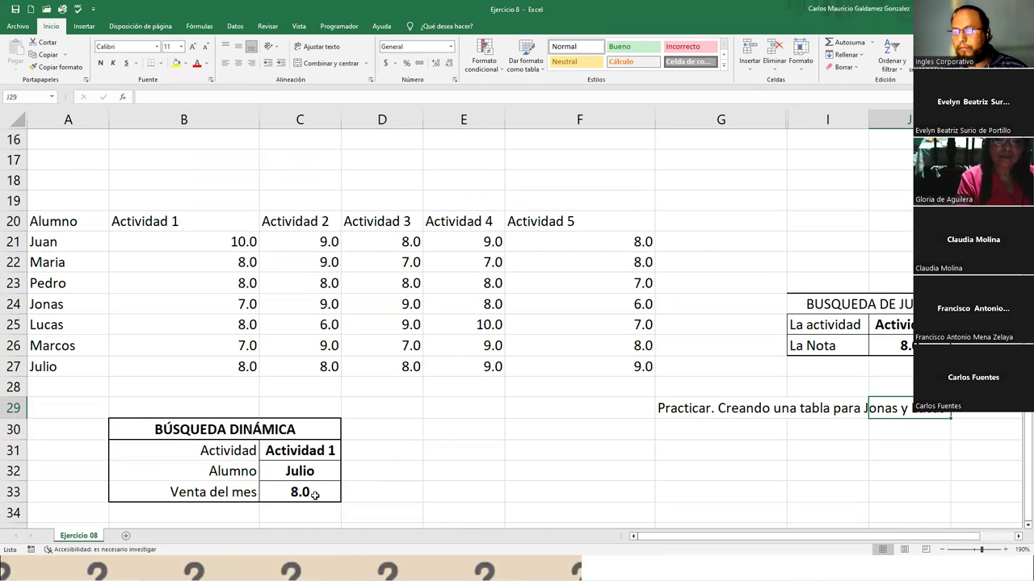
{"action": "left_click", "coordinate": [314, 495]}
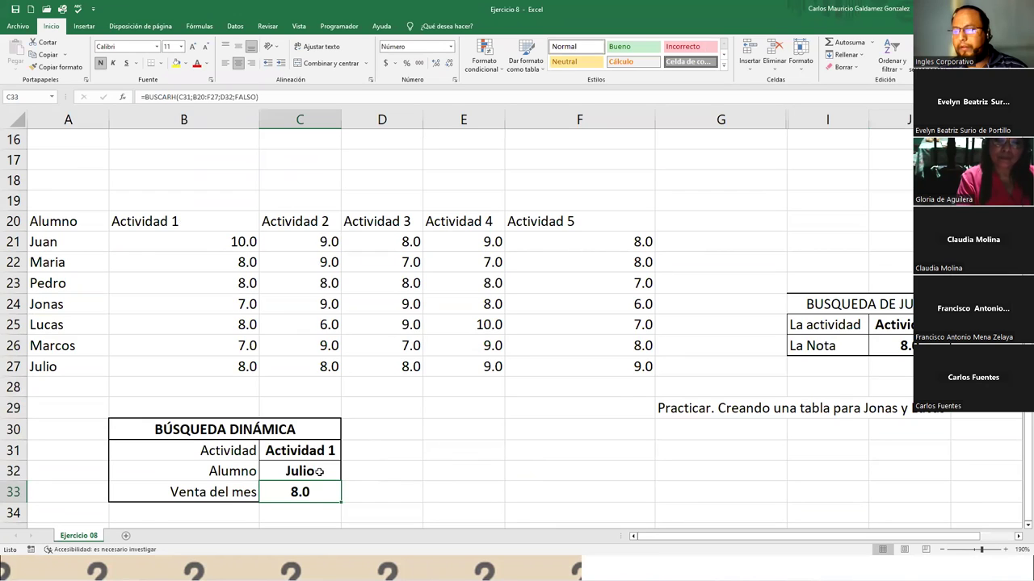
{"action": "left_click", "coordinate": [323, 474]}
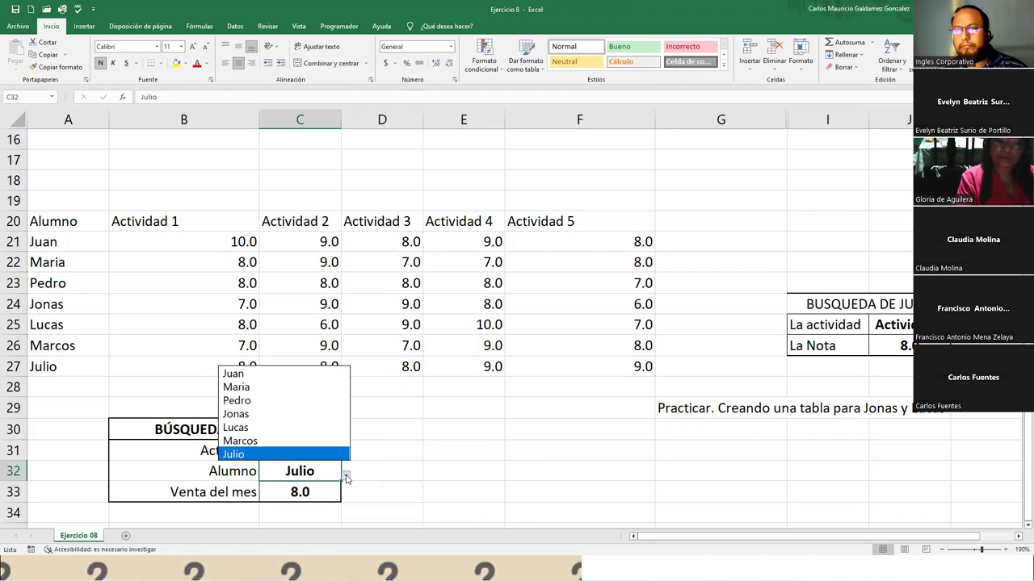
{"action": "scroll", "coordinate": [449, 440], "scroll_direction": "up", "scroll_amount": 5}
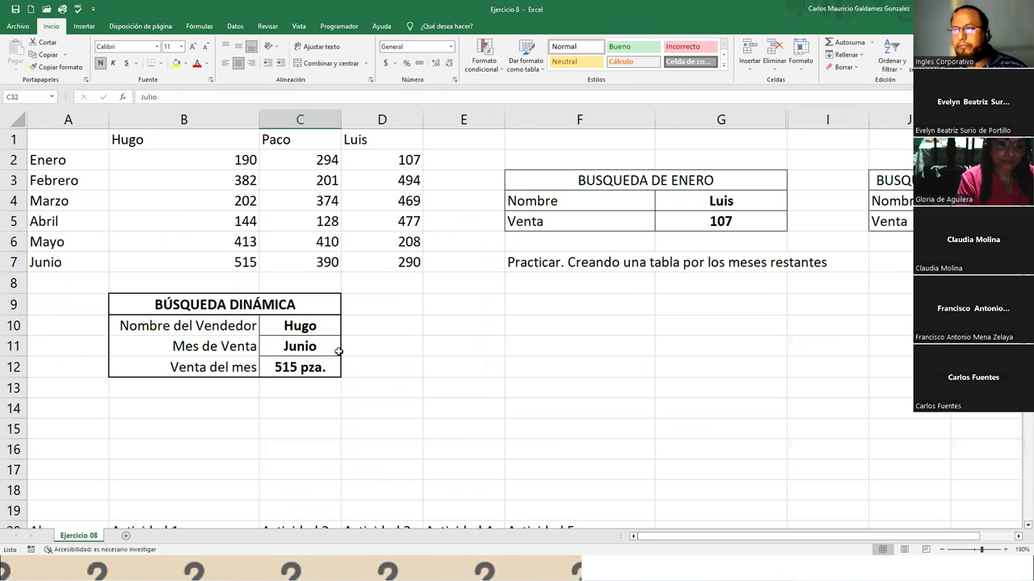
Inspect the month cell C11 and the adjacent cell D11 in the sales lookup table
{"action": "left_click", "coordinate": [302, 347]}
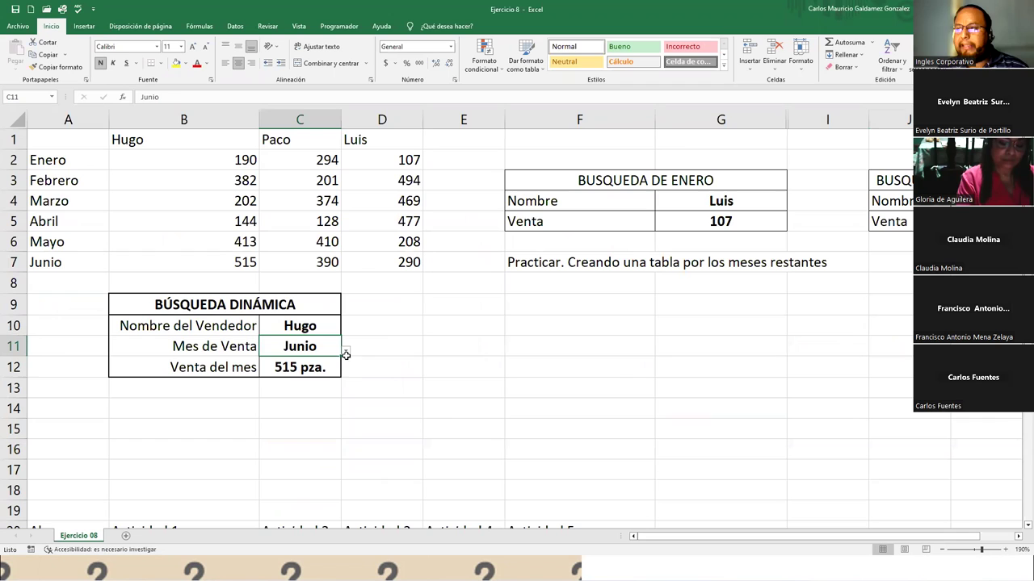
{"action": "left_click", "coordinate": [385, 340]}
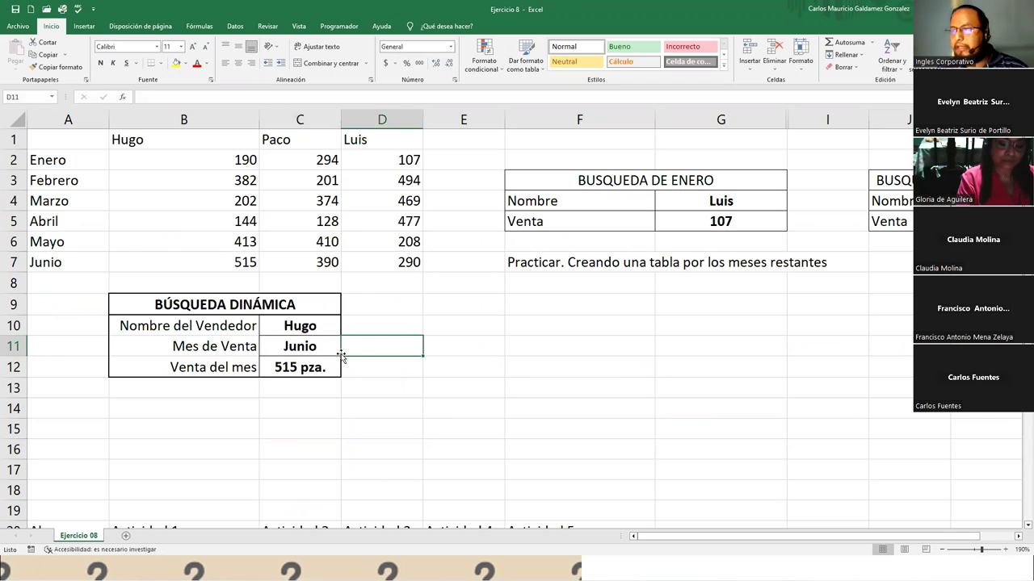
{"action": "left_click", "coordinate": [311, 346]}
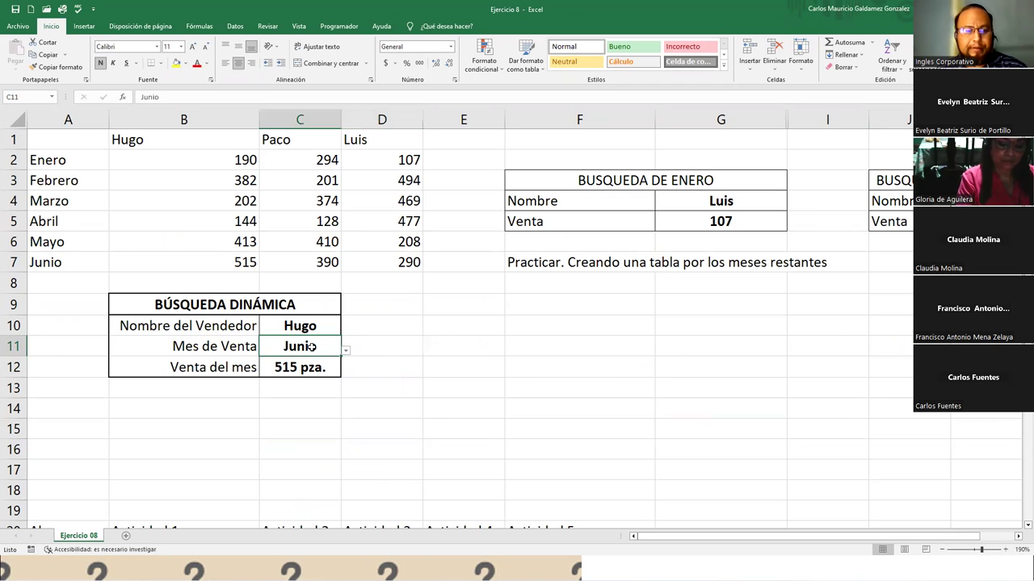
{"action": "double_click", "coordinate": [312, 346]}
{"action": "key", "text": "Escape"}
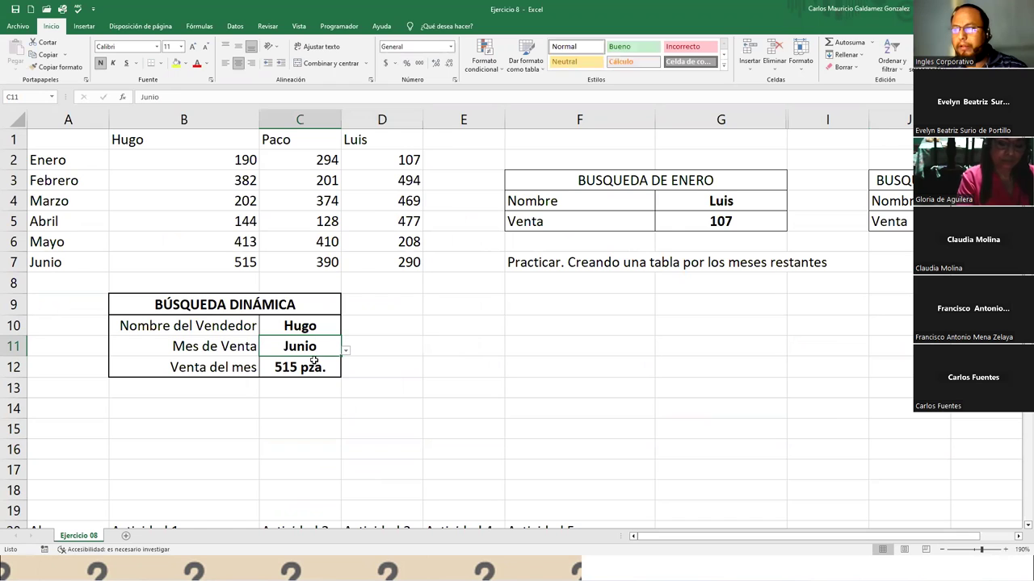
{"action": "left_click", "coordinate": [367, 347]}
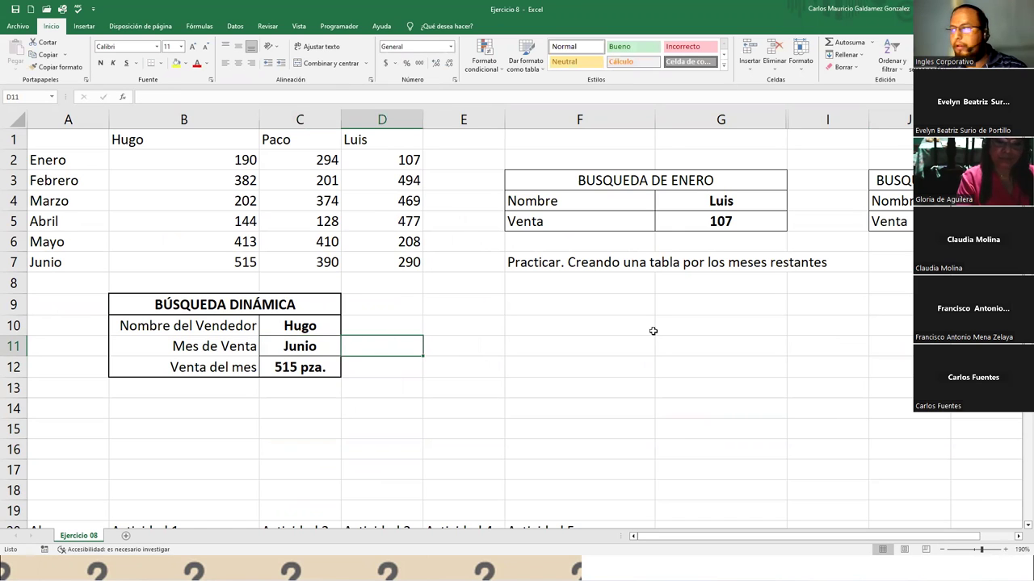
Unhide column H and move the nested SI formula from H11 to D11, beside the sale month
{"action": "right_click", "coordinate": [787, 125]}
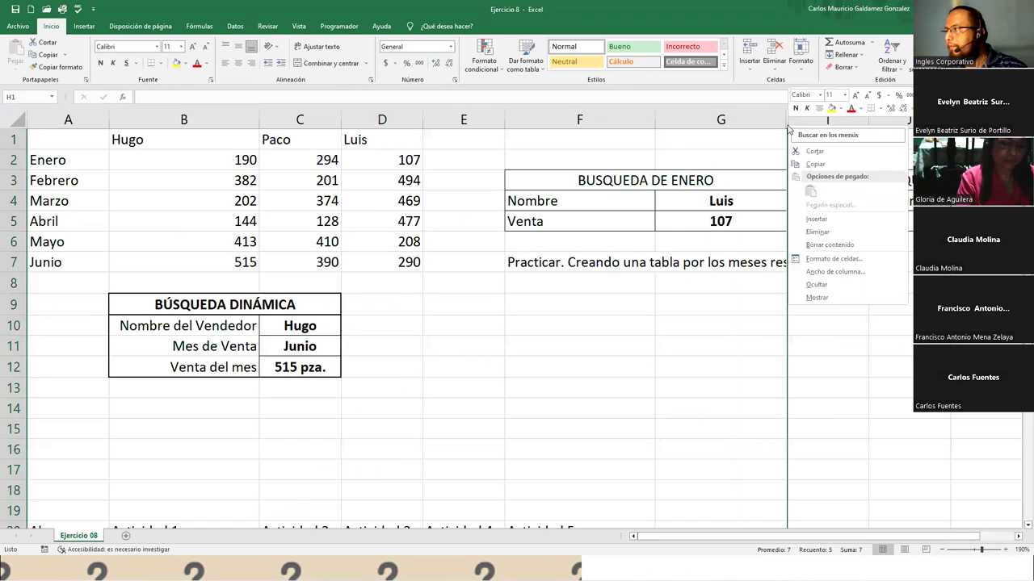
{"action": "left_click", "coordinate": [817, 298]}
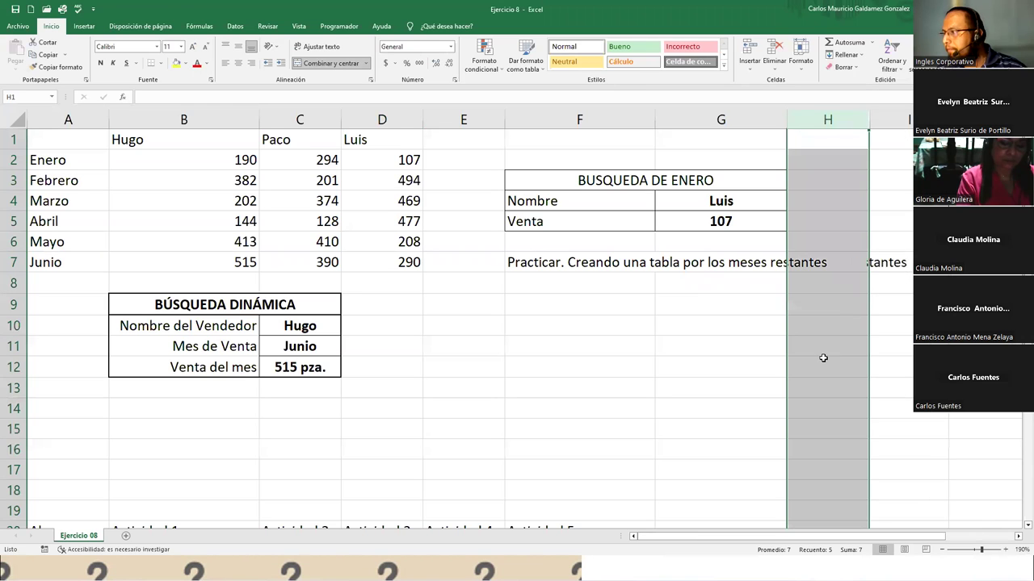
{"action": "left_click", "coordinate": [812, 354]}
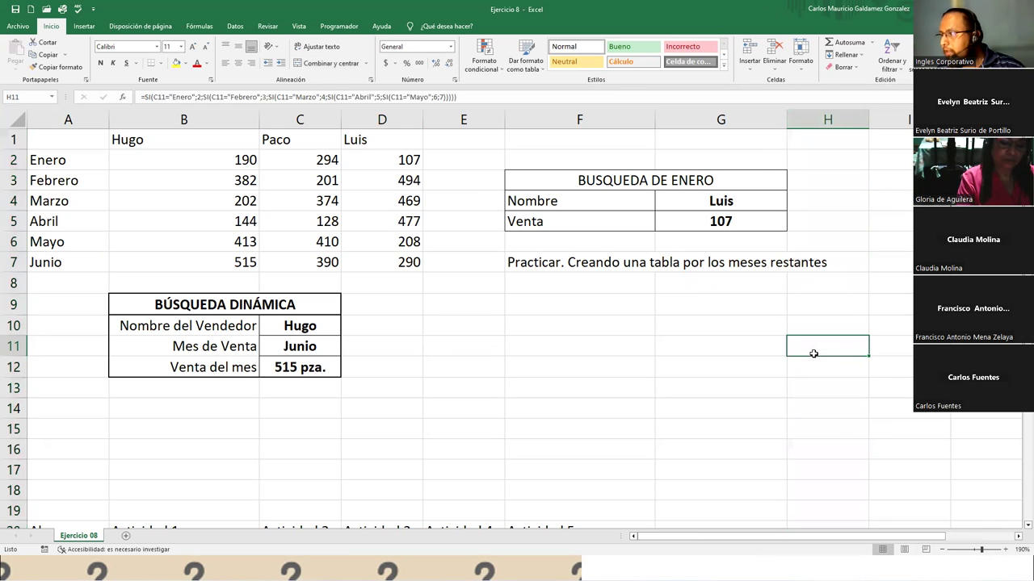
{"action": "left_click_drag", "start_coordinate": [816, 338], "coordinate": [387, 345]}
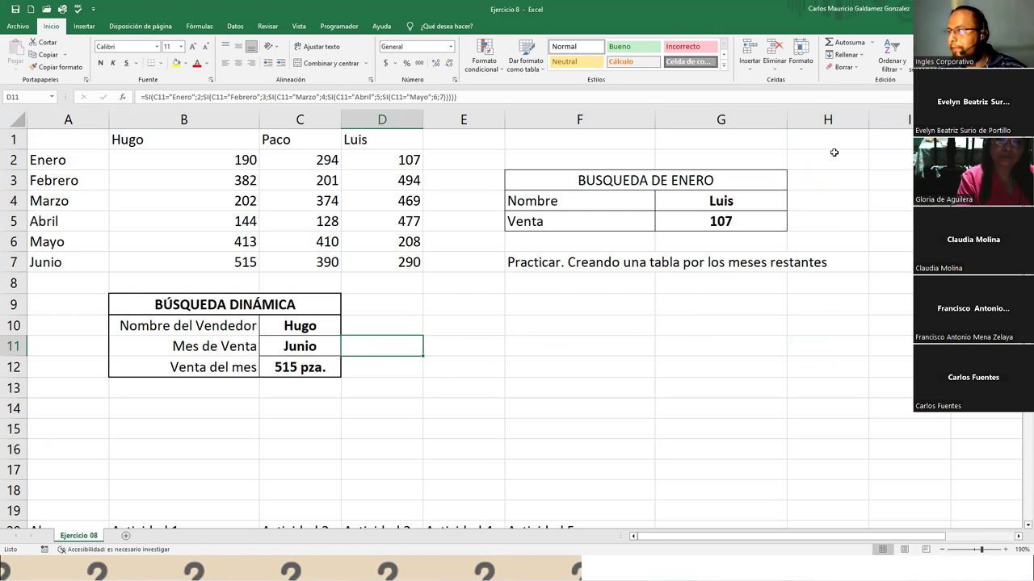
Make the nested SI formula in D11 readable by changing its font color to red
{"action": "double_click", "coordinate": [369, 340]}
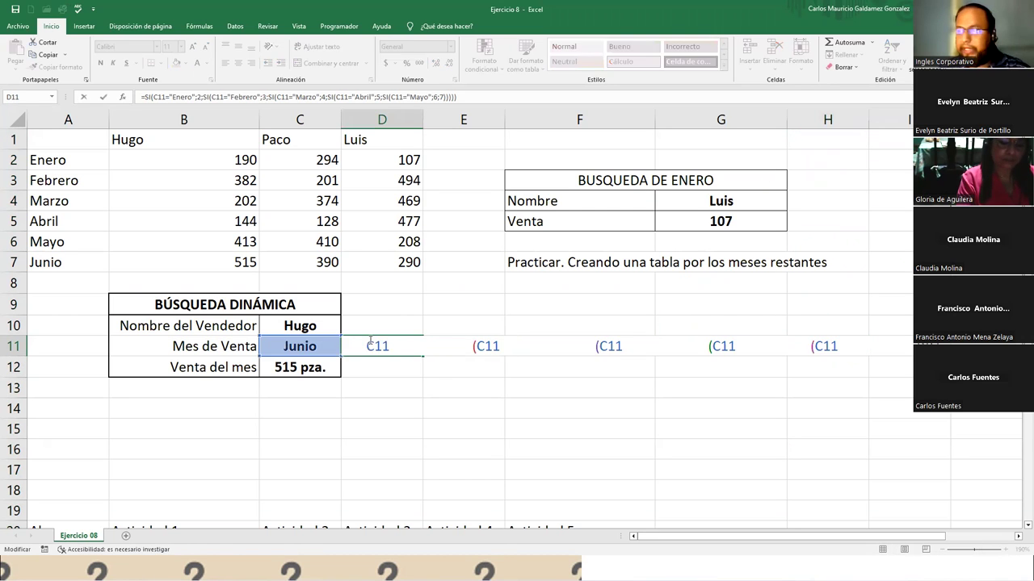
{"action": "key", "text": "Escape"}
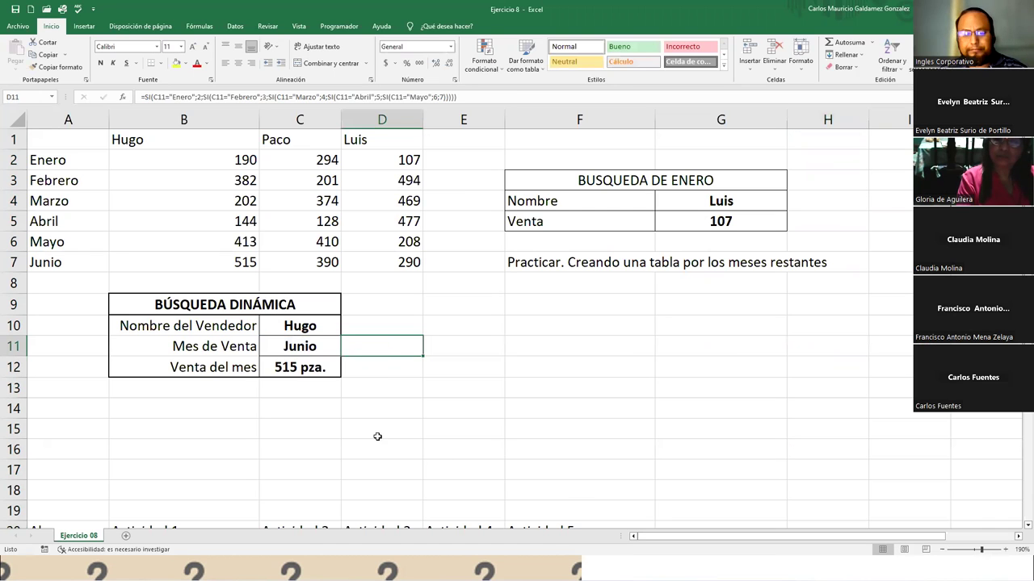
{"action": "double_click", "coordinate": [380, 348]}
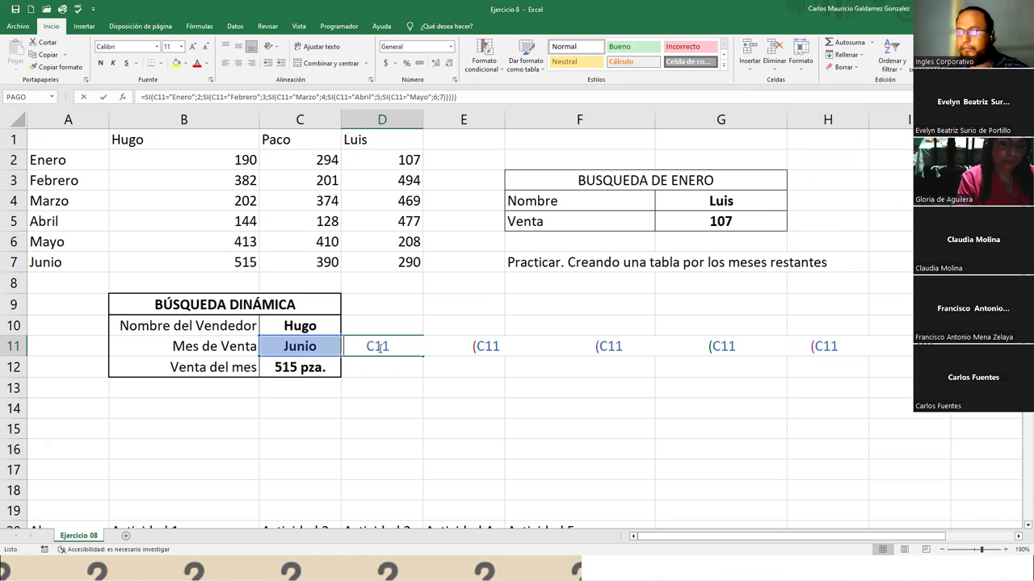
{"action": "key", "text": "Escape"}
{"action": "double_click", "coordinate": [380, 348]}
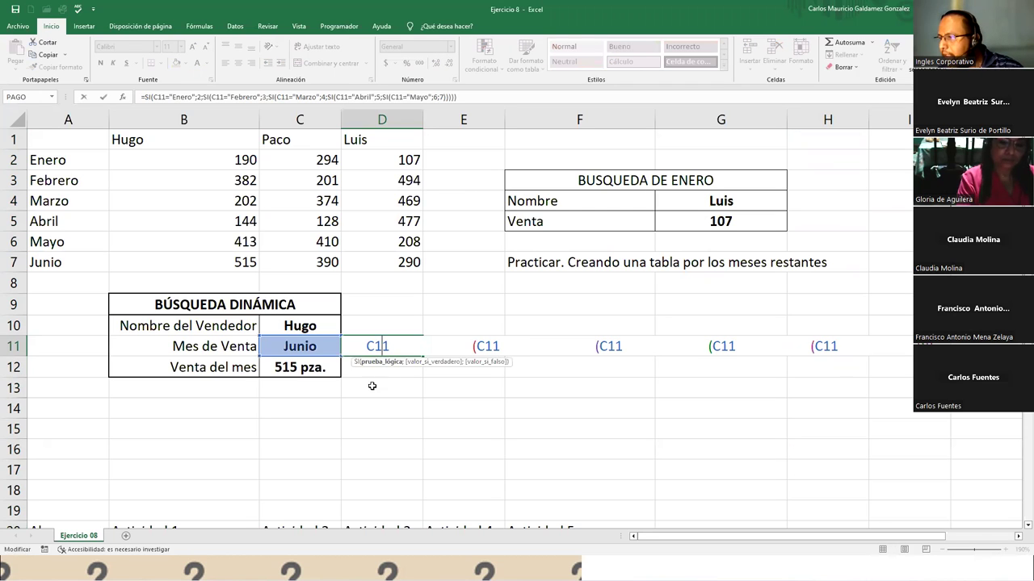
{"action": "key", "text": "Escape"}
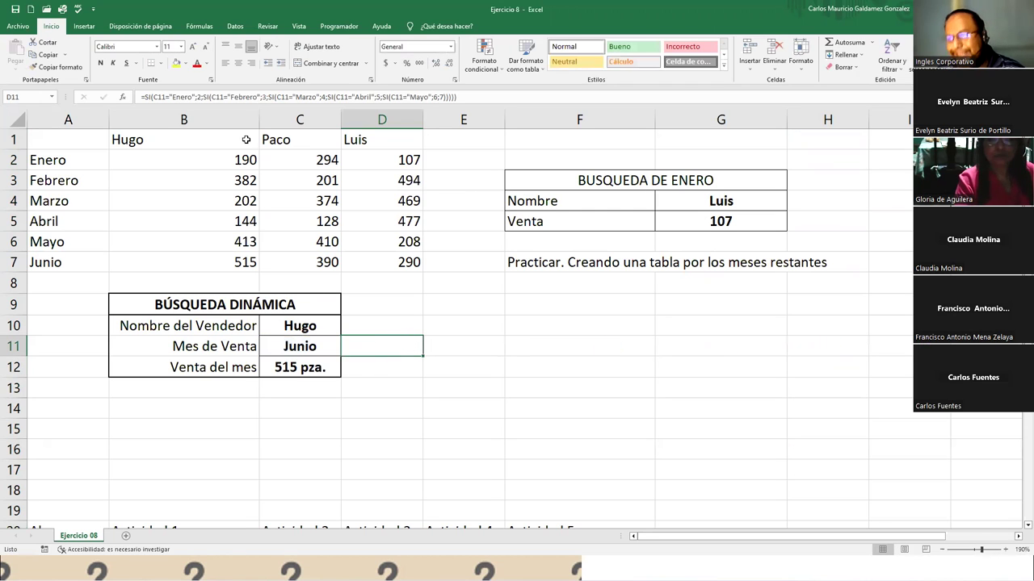
{"action": "left_click", "coordinate": [198, 64]}
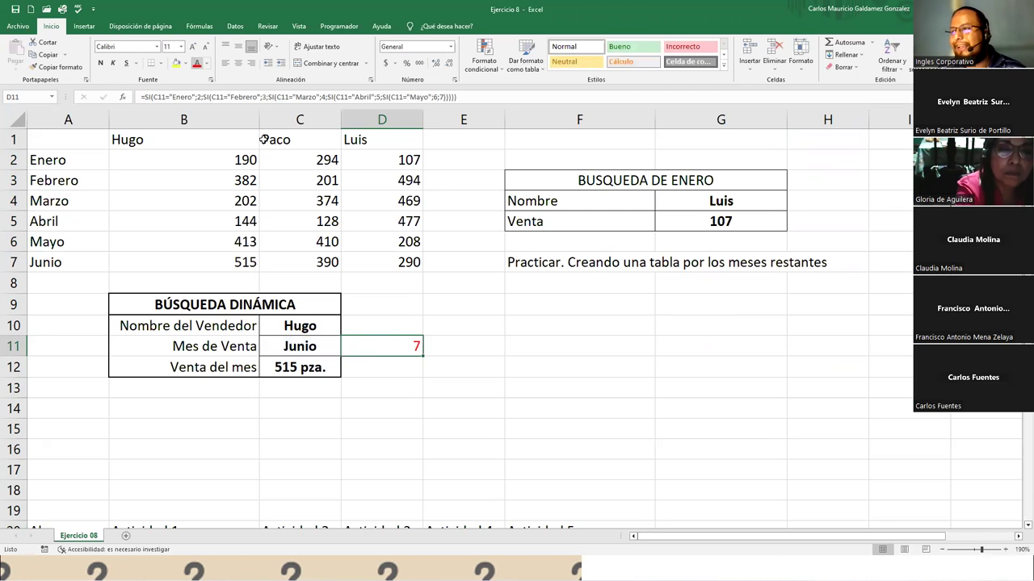
Examine the nested SI formula in D11, covering the conditions from Enero to Mayo and the final default value
{"action": "double_click", "coordinate": [366, 346]}
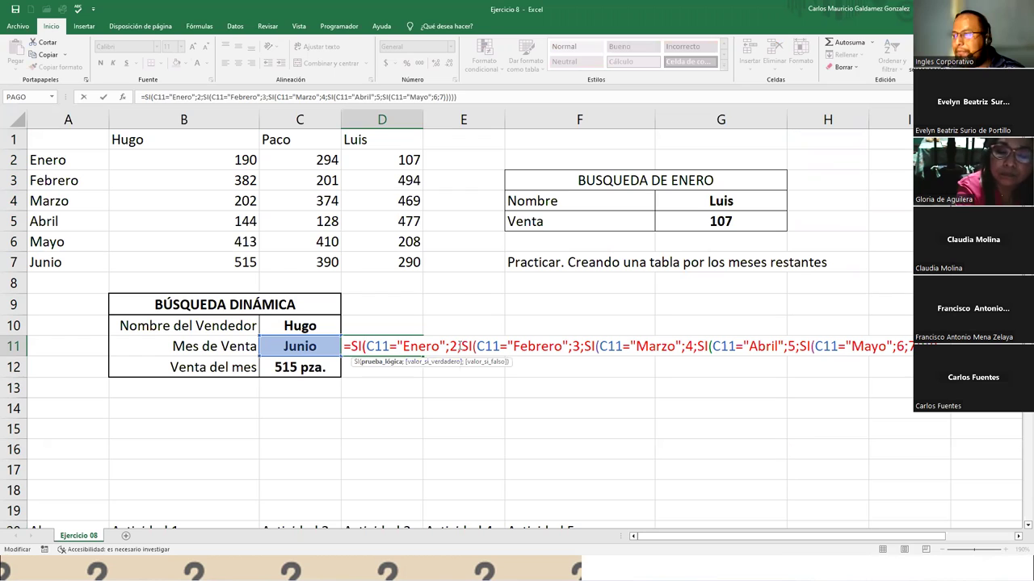
{"action": "left_click_drag", "start_coordinate": [458, 346], "coordinate": [366, 345]}
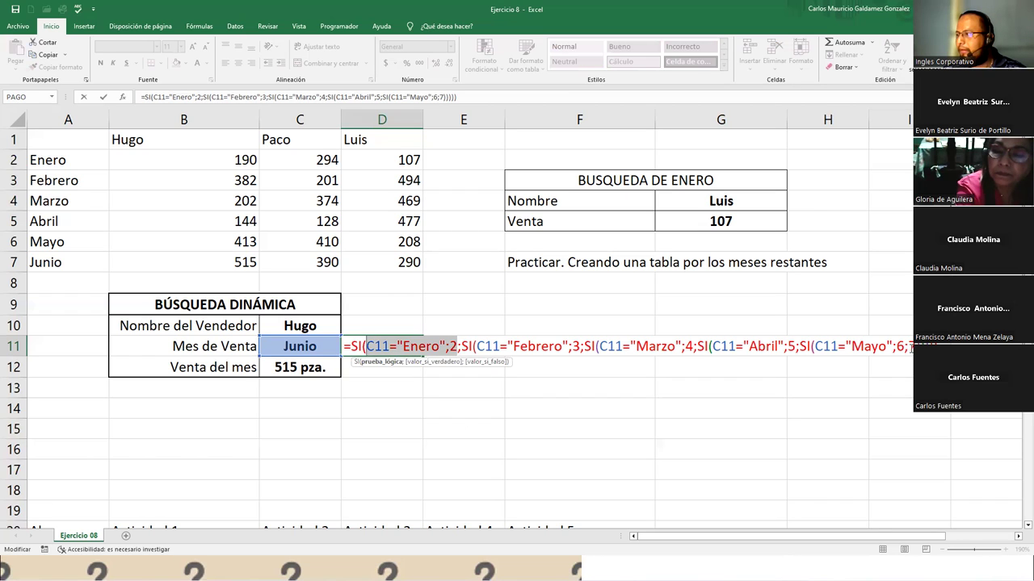
{"action": "left_click", "coordinate": [910, 347]}
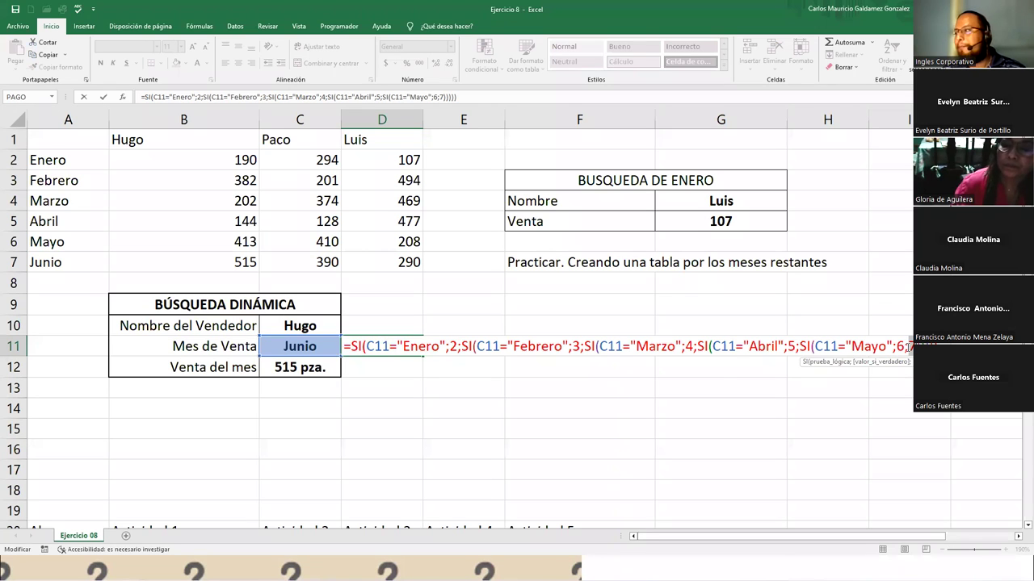
{"action": "double_click", "coordinate": [421, 346]}
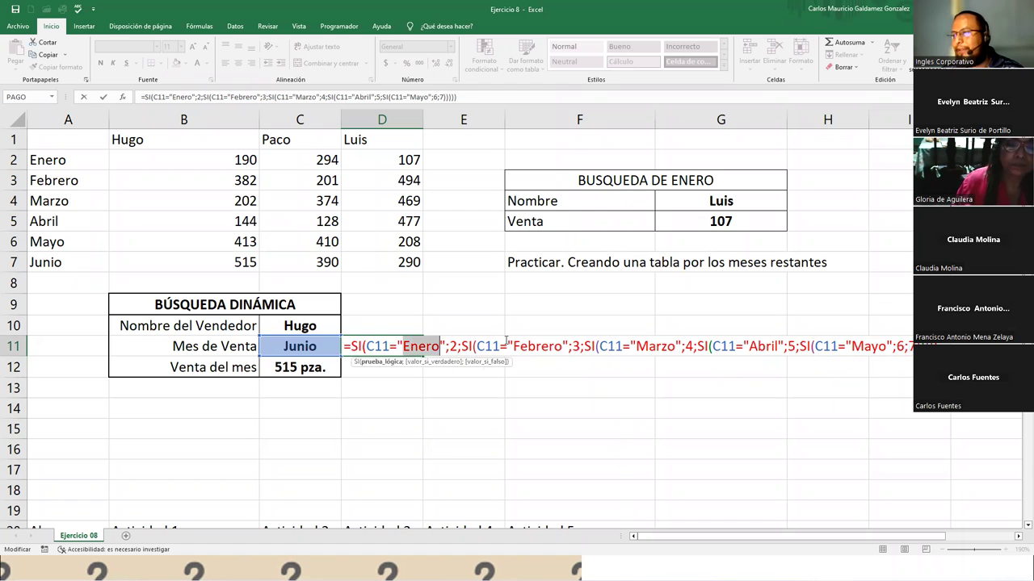
{"action": "left_click_drag", "start_coordinate": [508, 346], "coordinate": [562, 347]}
{"action": "left_click_drag", "start_coordinate": [630, 347], "coordinate": [667, 353]}
{"action": "left_click_drag", "start_coordinate": [747, 346], "coordinate": [872, 346]}
{"action": "left_click", "coordinate": [907, 345]}
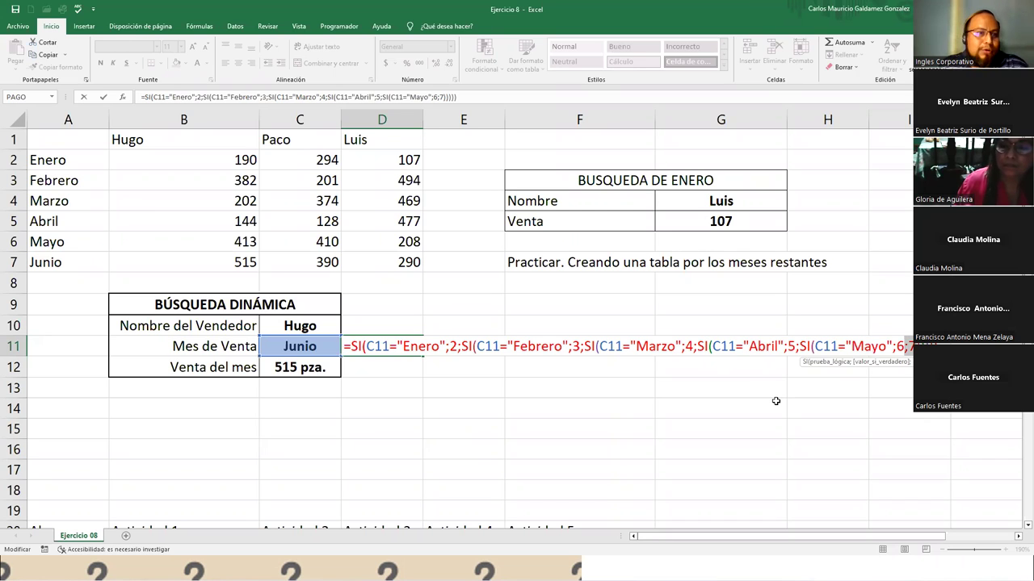
{"action": "key", "text": "Return"}
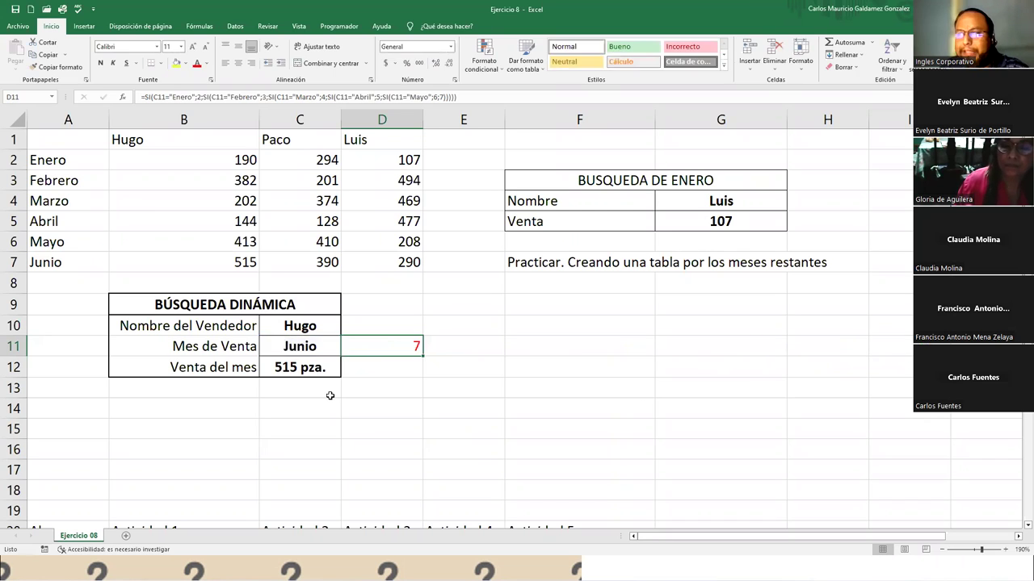
Try to enter Agosto in the validated month cell C11 and cancel the entry
{"action": "left_click", "coordinate": [296, 346]}
{"action": "type", "text": "Agosto"}
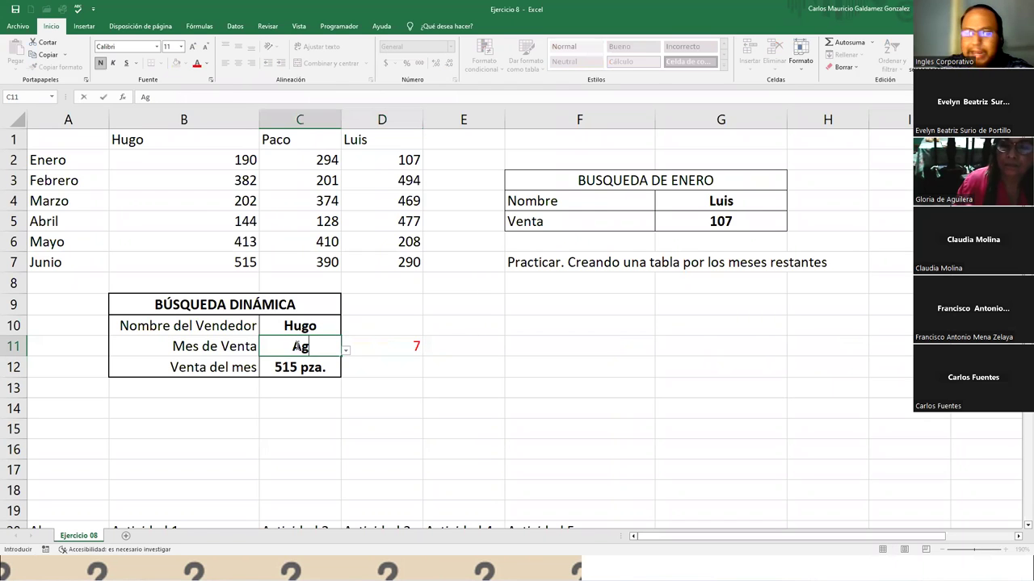
{"action": "key", "text": "Return"}
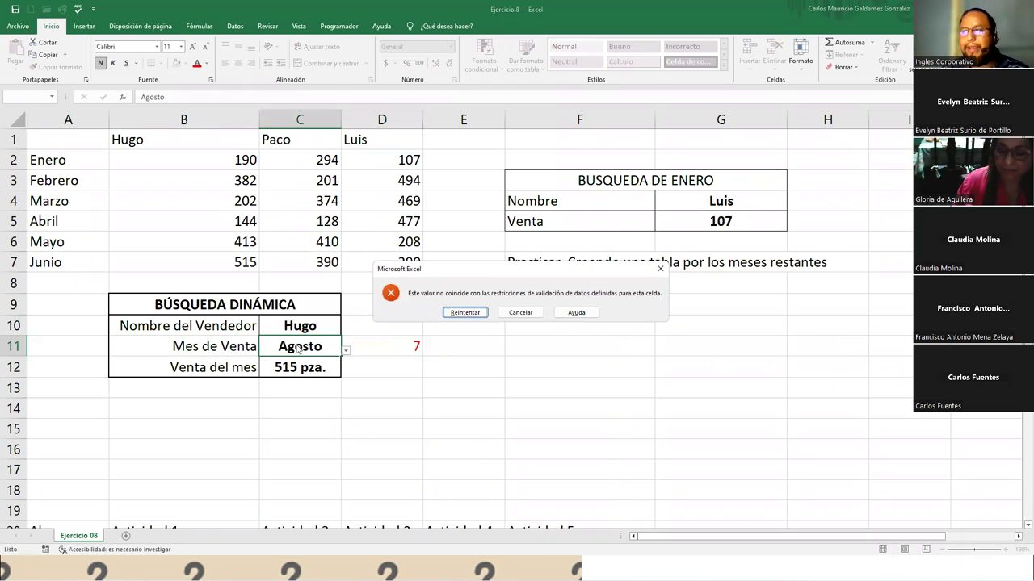
{"action": "left_click", "coordinate": [520, 313]}
Examine the first condition of the nested SI formula in D11, focusing on the row number assigned to Enero
{"action": "left_click", "coordinate": [397, 351]}
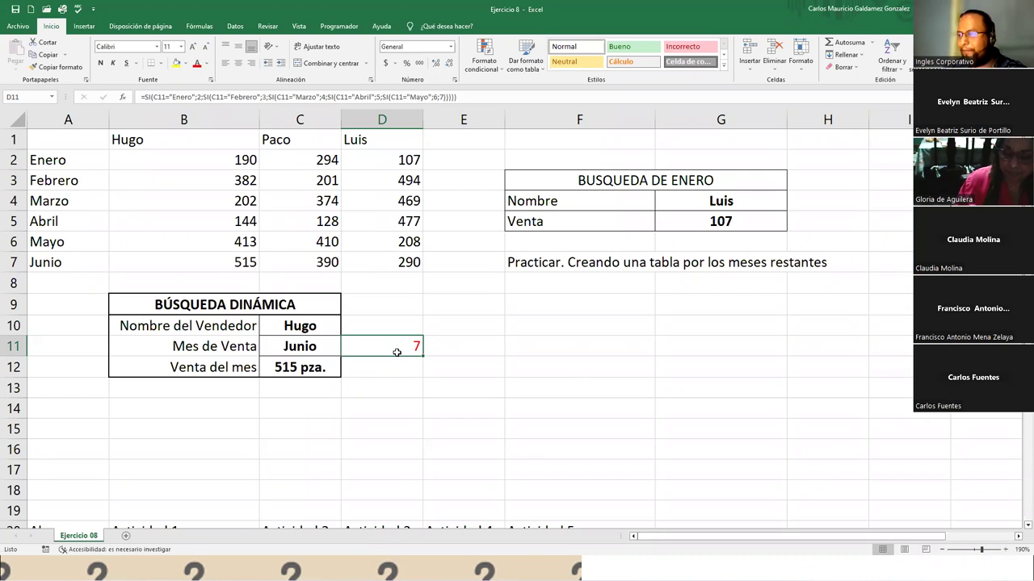
{"action": "double_click", "coordinate": [382, 345]}
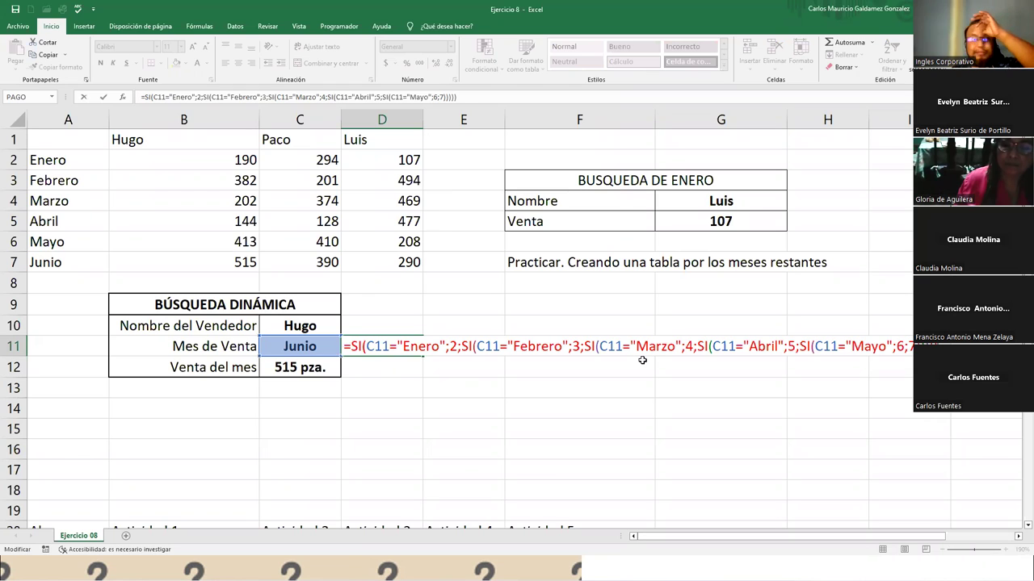
{"action": "double_click", "coordinate": [452, 347]}
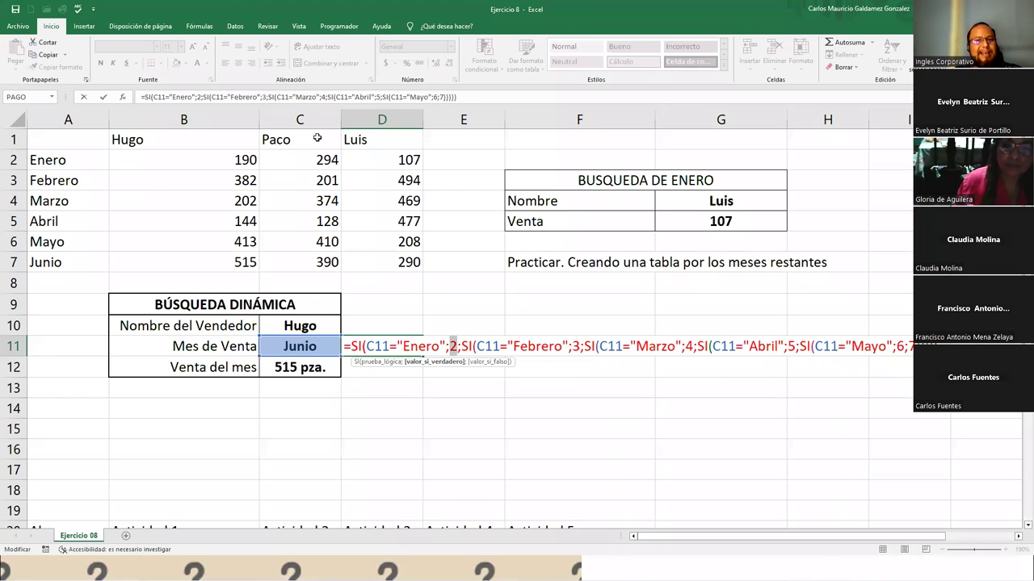
{"action": "left_click", "coordinate": [458, 352]}
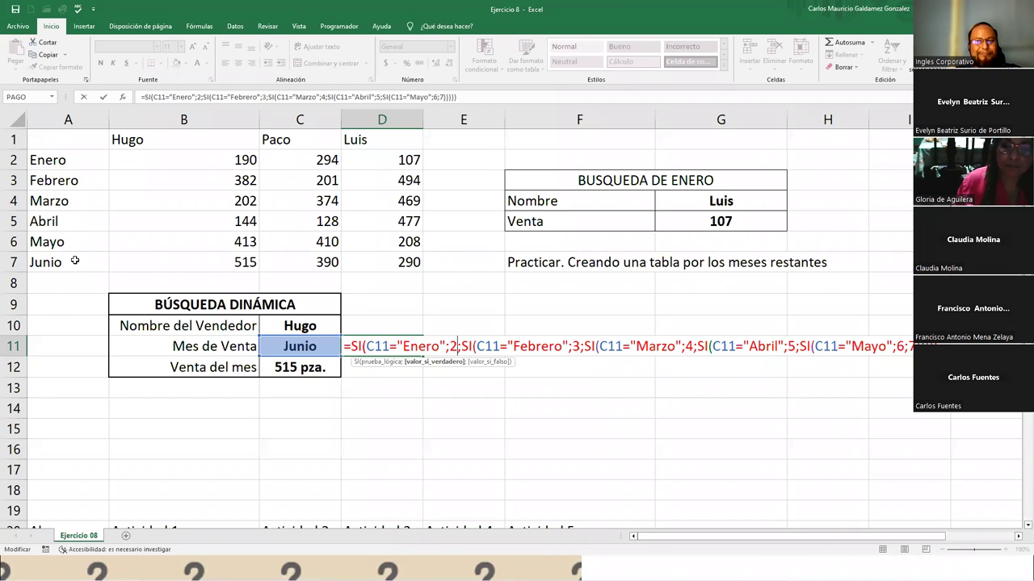
Locate the nested SI formula in D32 beside the student lookup and make it readable with a red font color
{"action": "scroll", "coordinate": [75, 261], "scroll_direction": "down", "scroll_amount": 5}
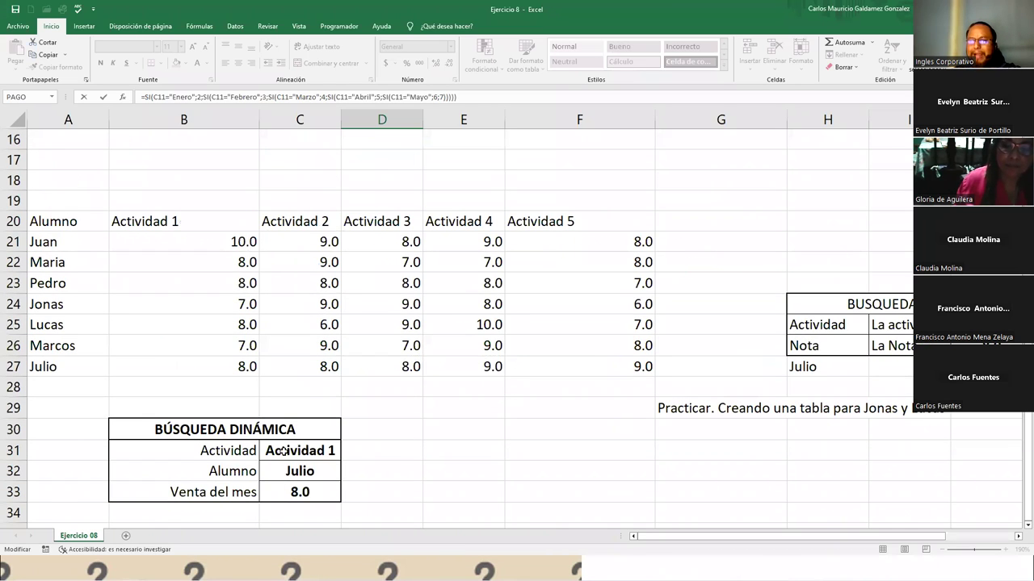
{"action": "left_click", "coordinate": [283, 451]}
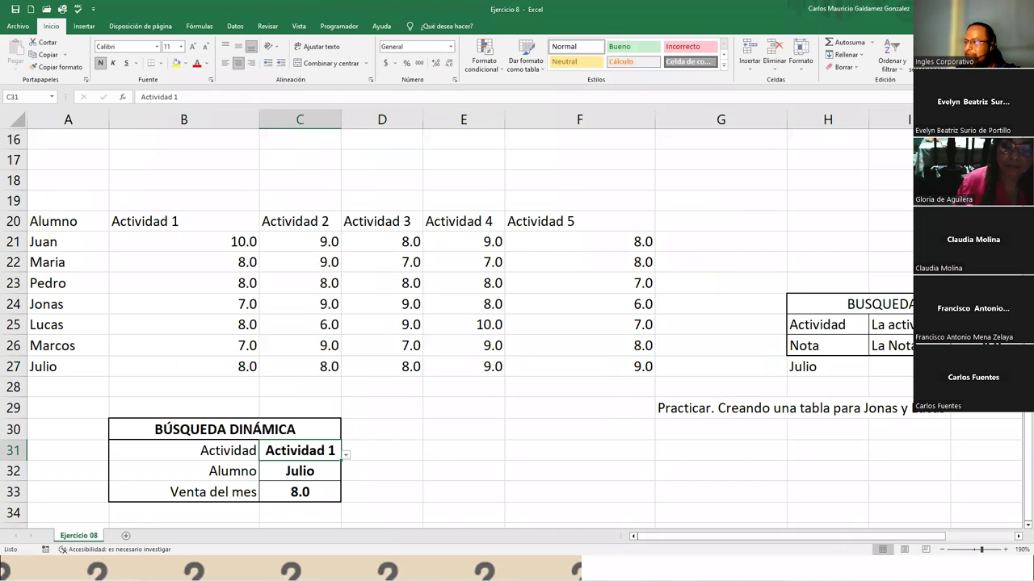
{"action": "left_click", "coordinate": [1026, 525]}
{"action": "double_click", "coordinate": [1021, 525]}
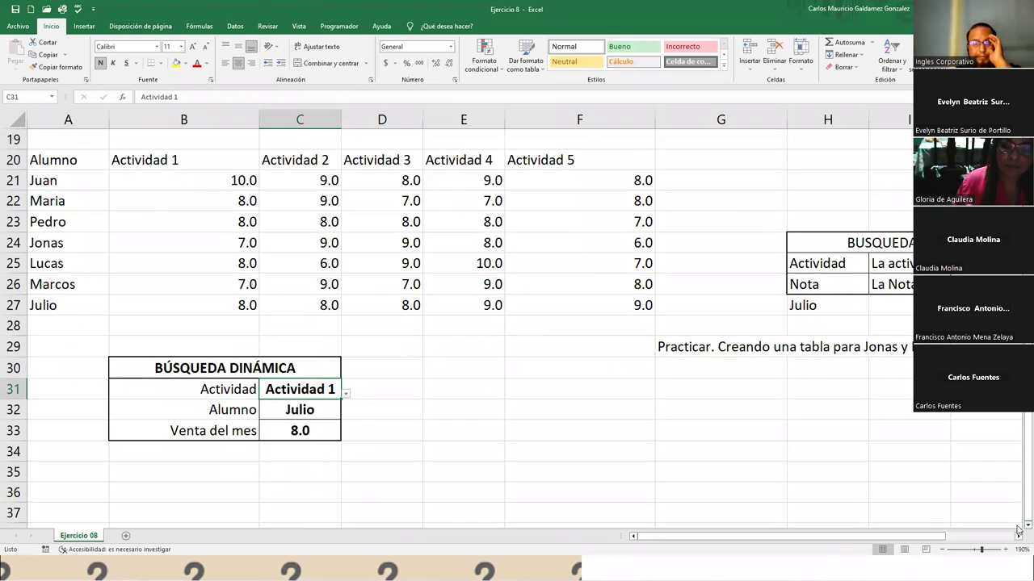
{"action": "left_click", "coordinate": [315, 408]}
{"action": "left_click", "coordinate": [366, 415]}
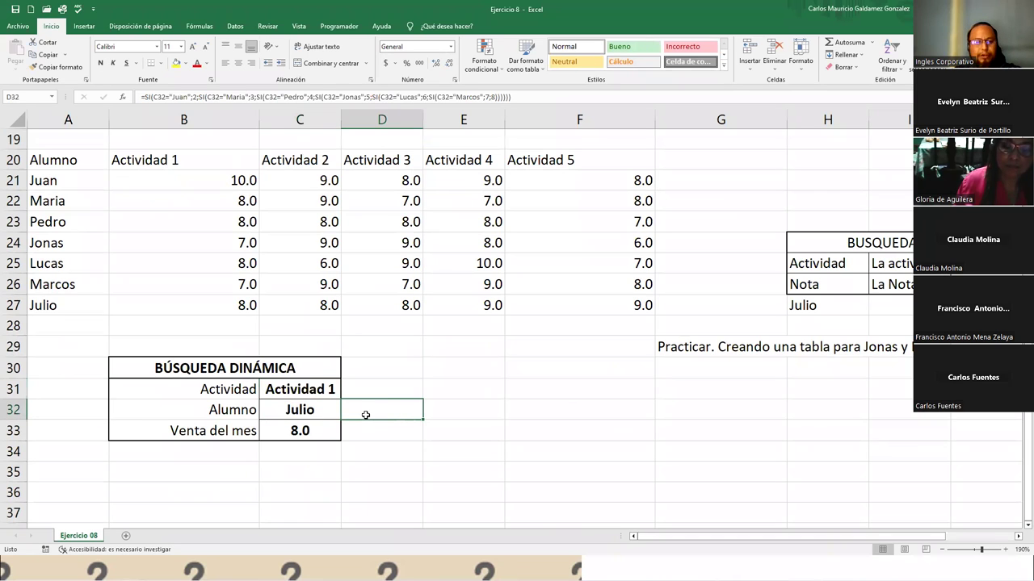
{"action": "double_click", "coordinate": [366, 415]}
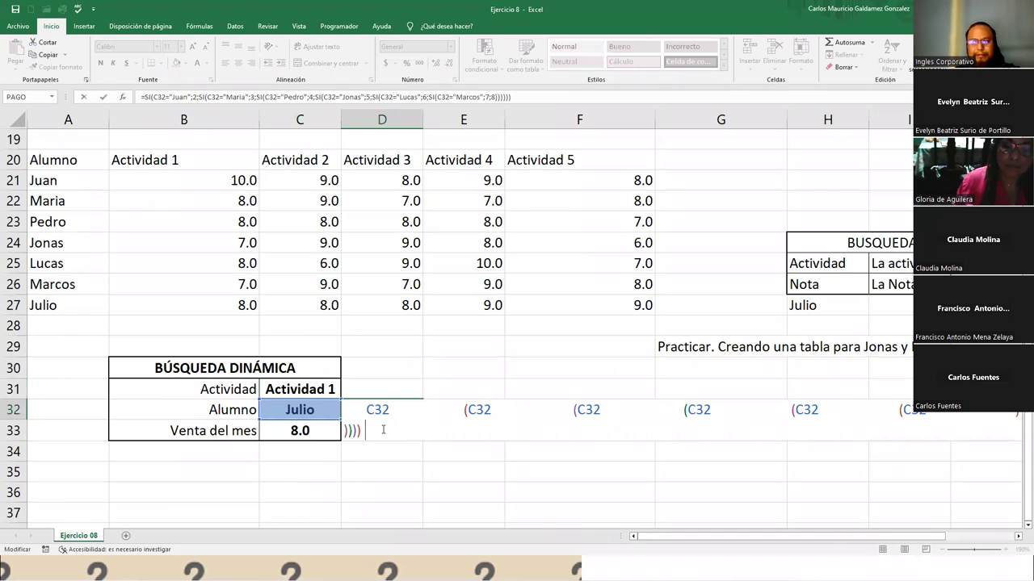
{"action": "key", "text": "Escape"}
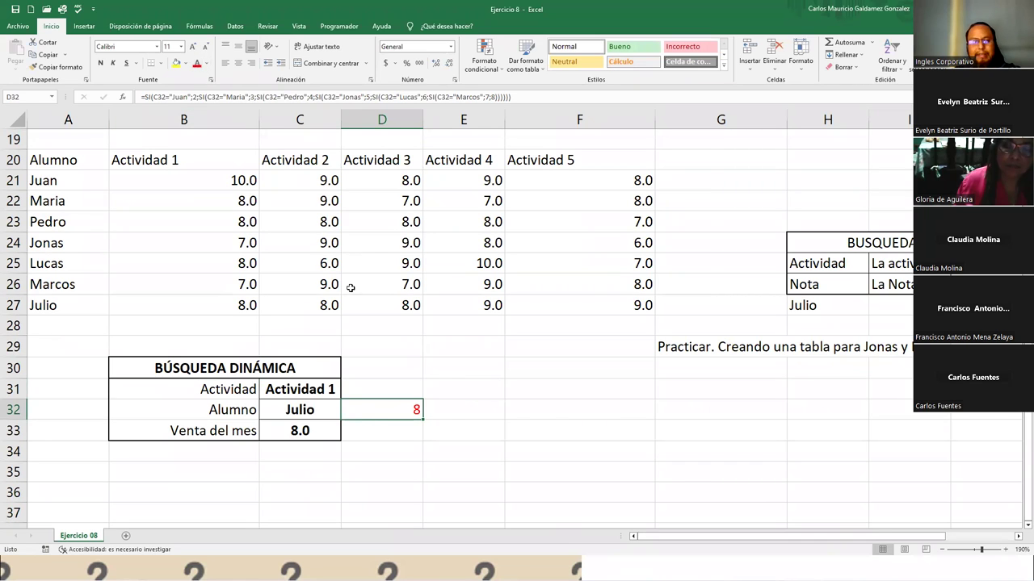
Examine the nested SI formula in D32, focusing on the final default value for the last student
{"action": "key", "text": "F2"}
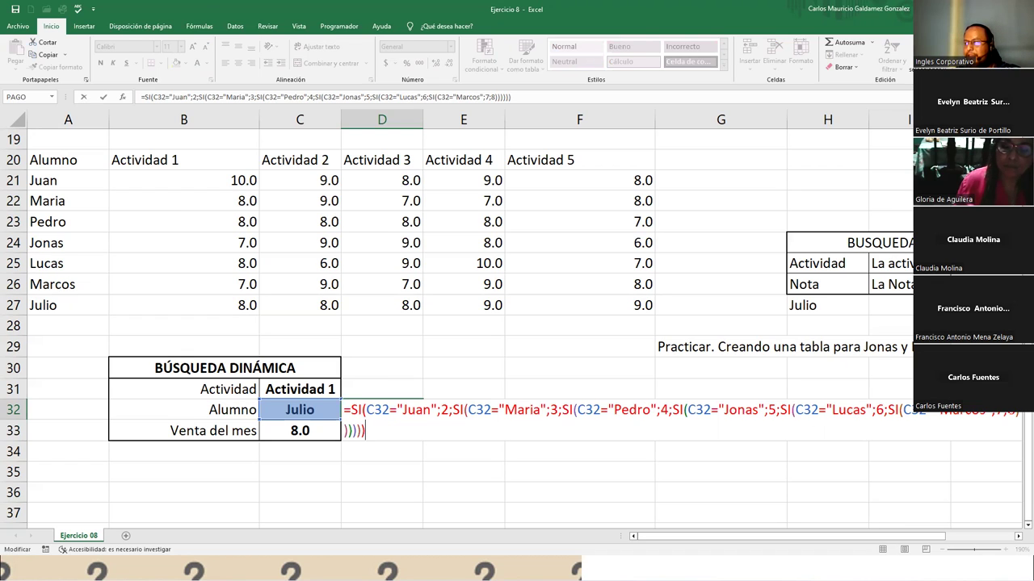
{"action": "left_click", "coordinate": [1016, 415]}
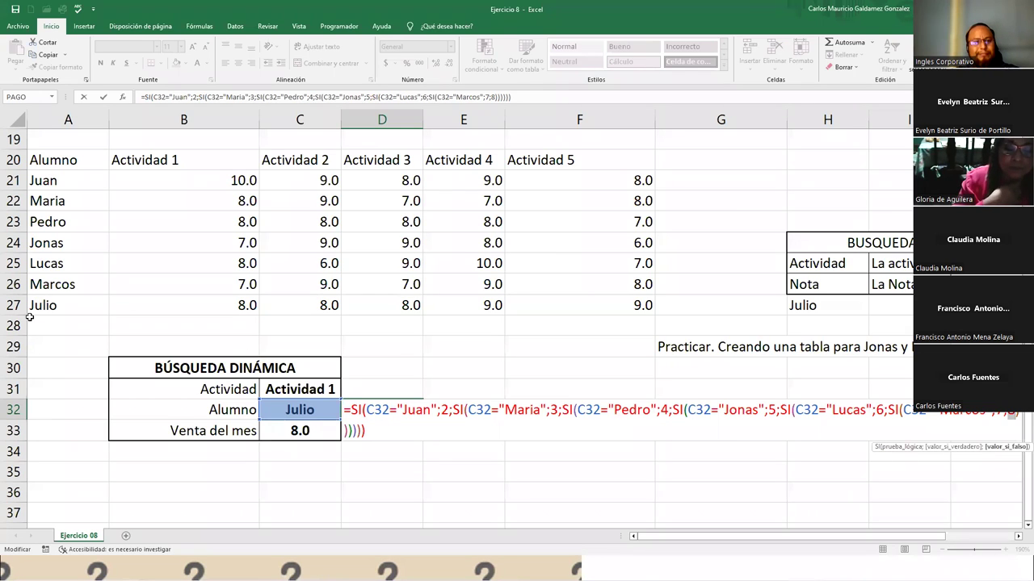
{"action": "key", "text": "ctrl+Return"}
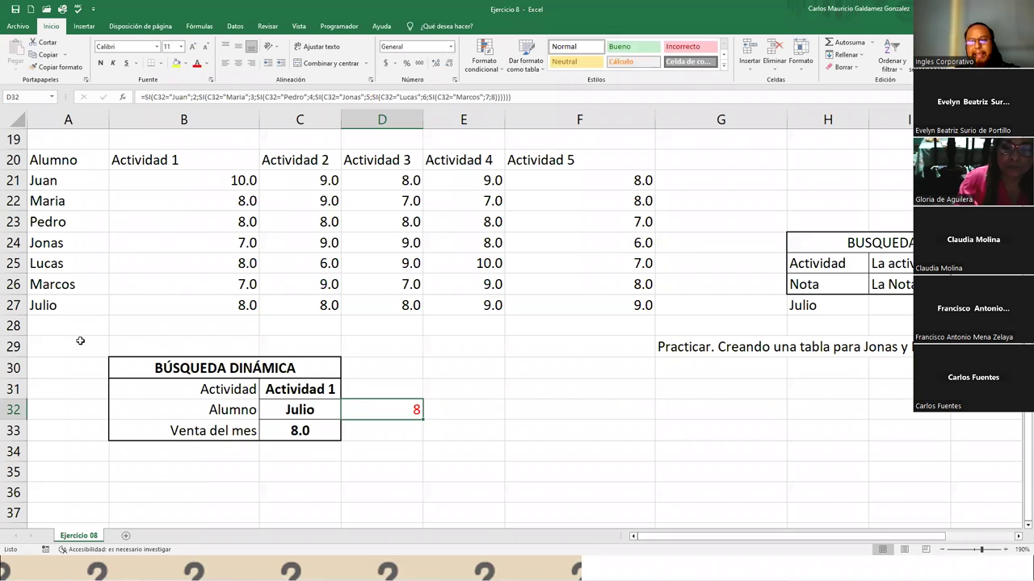
Hide the helper formula results in D11 and D32 by setting their font color to white
{"action": "scroll", "coordinate": [296, 272], "scroll_direction": "up", "scroll_amount": 5}
{"action": "left_click", "coordinate": [405, 291], "text": "ctrl"}
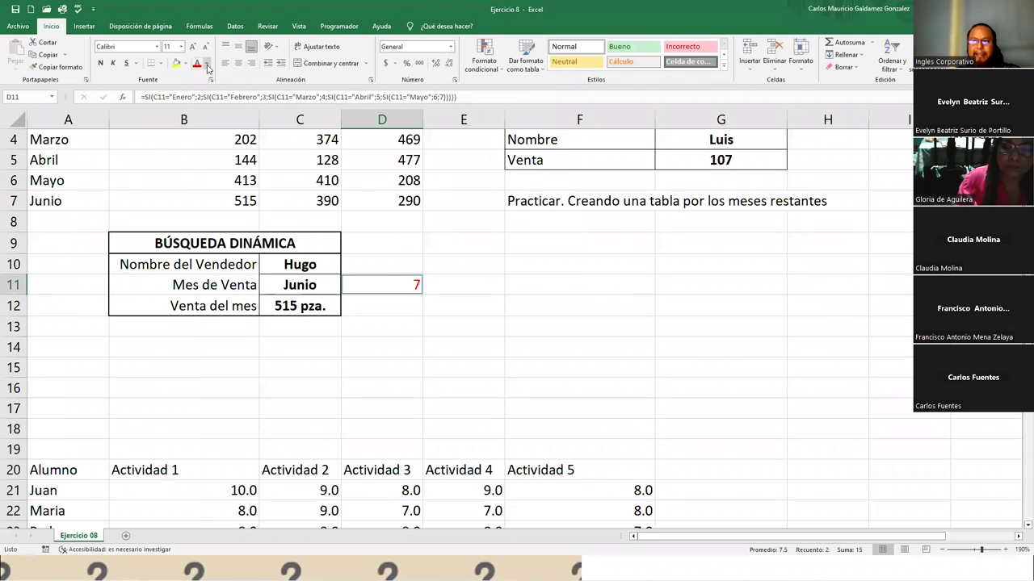
{"action": "left_click", "coordinate": [207, 63]}
{"action": "left_click", "coordinate": [196, 100]}
{"action": "left_click", "coordinate": [267, 299]}
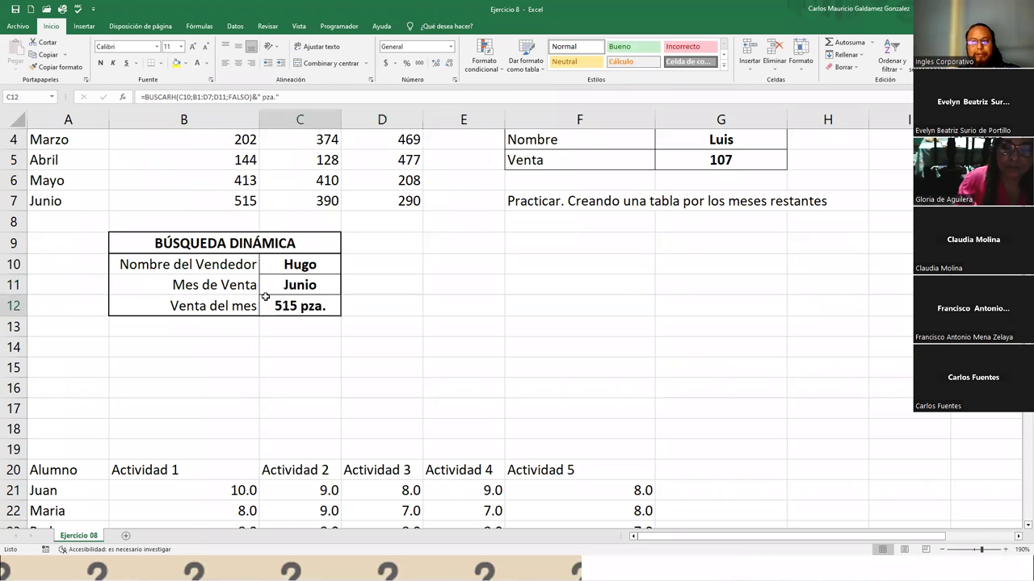
Review the lookup source ranges: months A2:A7, the seller headers in row 1, activities B20:F20 and students A21:A27
{"action": "scroll", "coordinate": [147, 307], "scroll_direction": "up", "scroll_amount": 1}
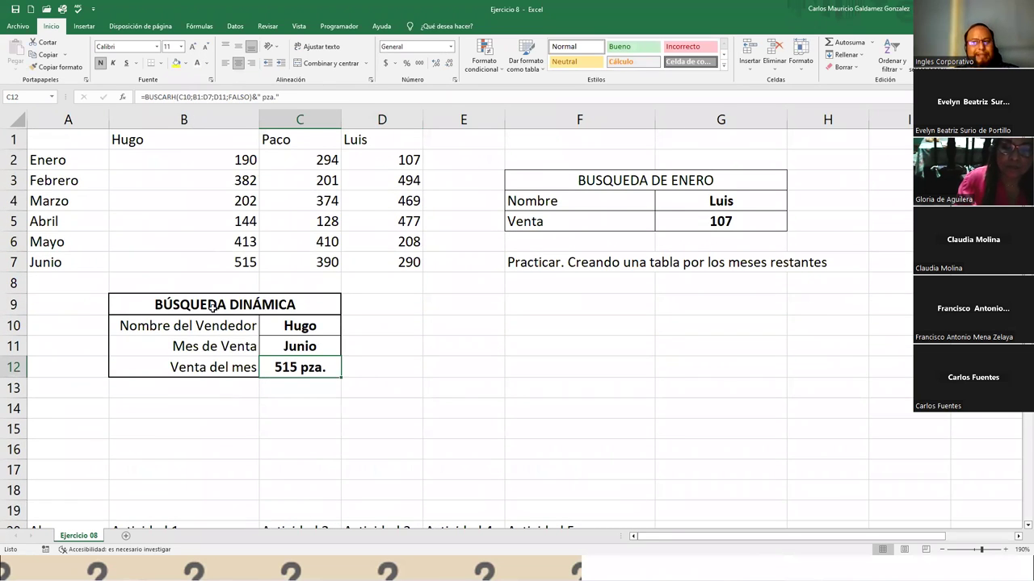
{"action": "left_click_drag", "start_coordinate": [32, 166], "coordinate": [57, 259]}
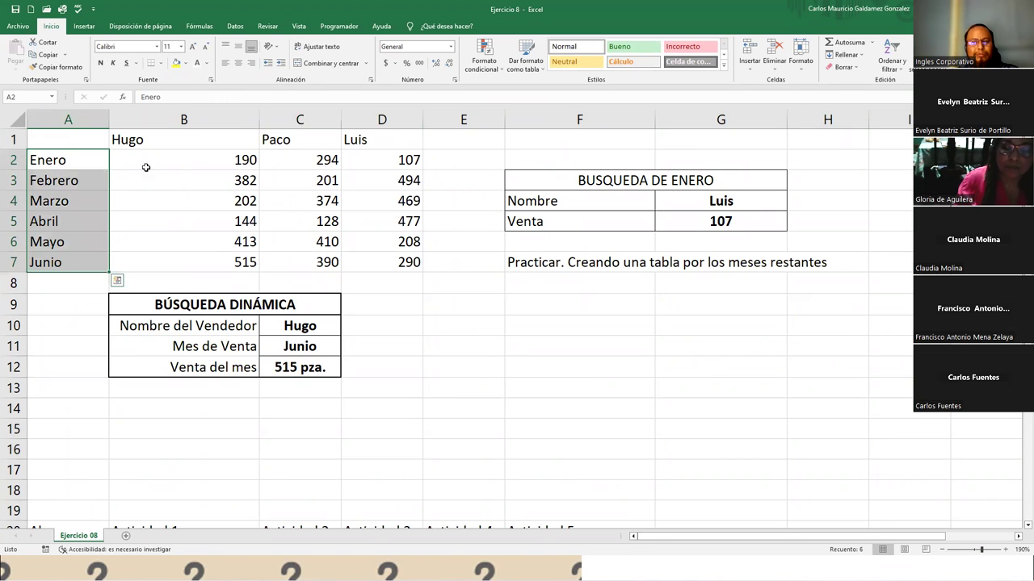
{"action": "left_click_drag", "start_coordinate": [125, 140], "coordinate": [331, 145]}
{"action": "scroll", "coordinate": [215, 250], "scroll_direction": "down", "scroll_amount": 5}
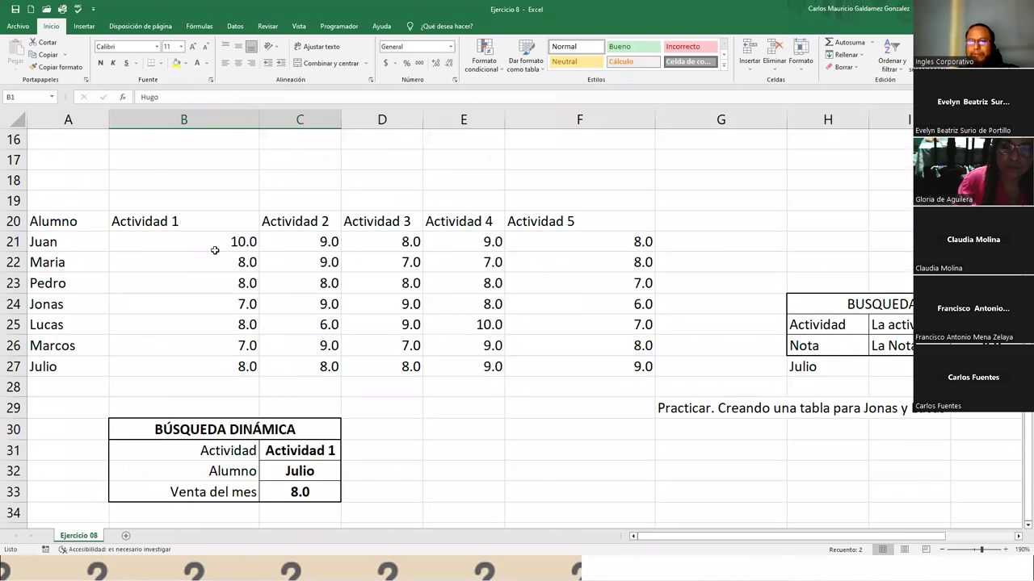
{"action": "left_click_drag", "start_coordinate": [162, 228], "coordinate": [512, 223]}
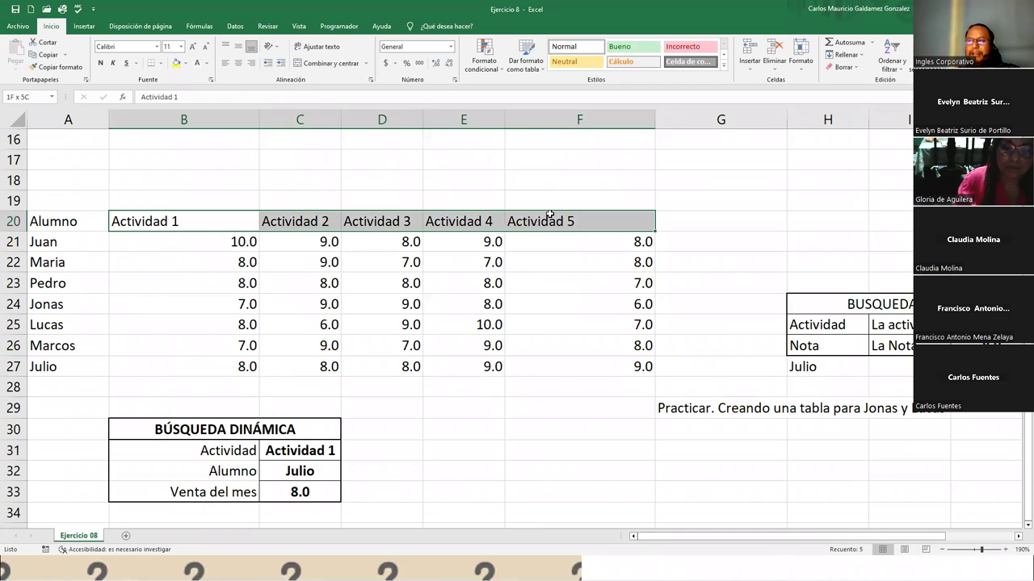
{"action": "left_click_drag", "start_coordinate": [67, 246], "coordinate": [64, 364]}
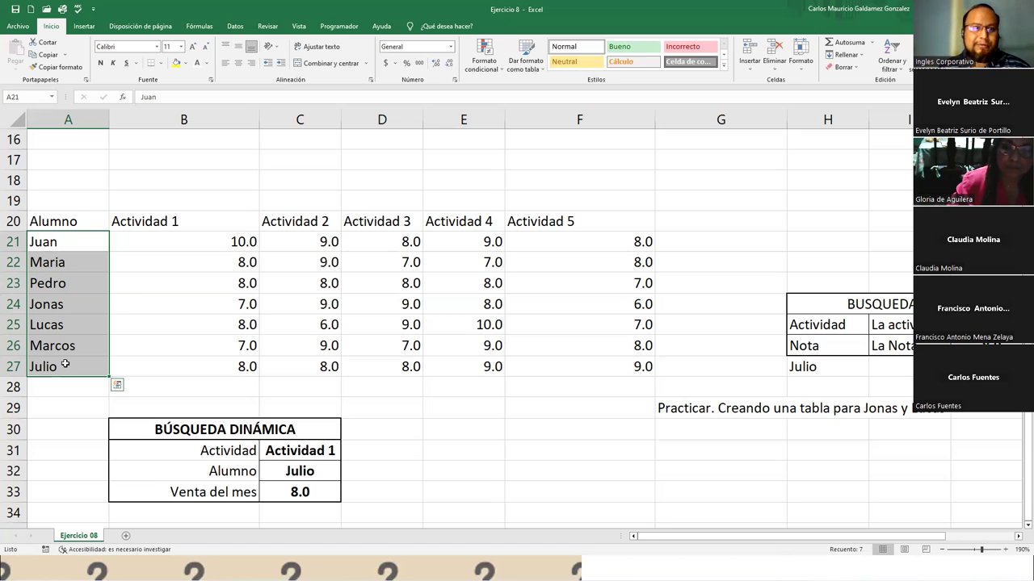
Review the practice note in F7 and clear the leftover name in H27 below the individual grade search table
{"action": "scroll", "coordinate": [588, 412], "scroll_direction": "up", "scroll_amount": 5}
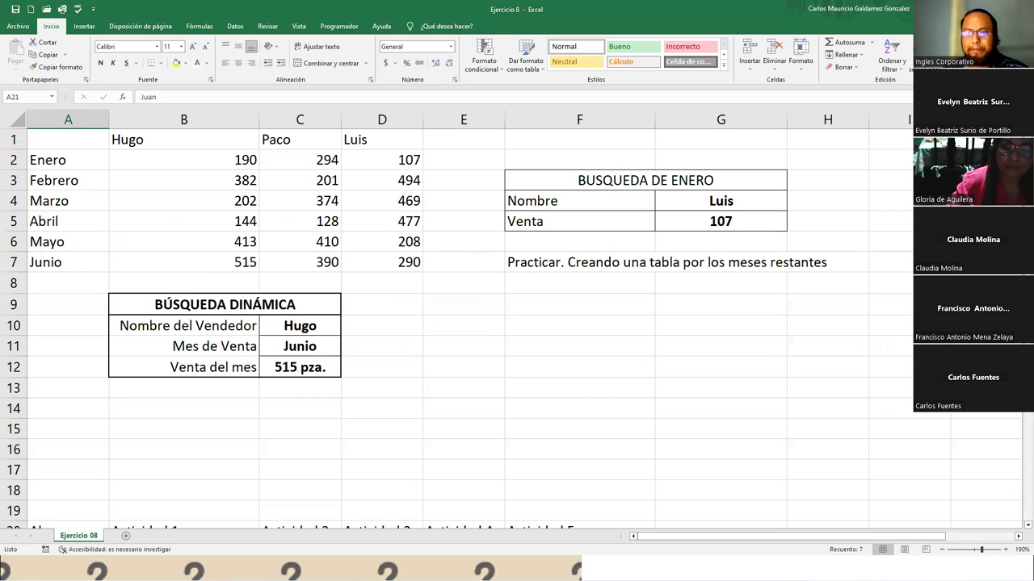
{"action": "left_click", "coordinate": [541, 262]}
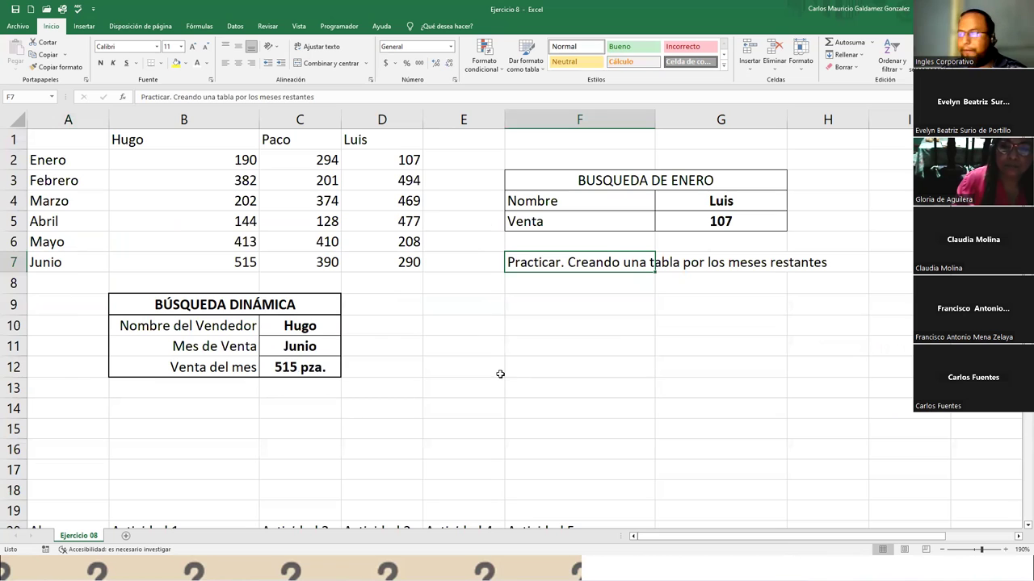
{"action": "scroll", "coordinate": [495, 374], "scroll_direction": "down", "scroll_amount": 5}
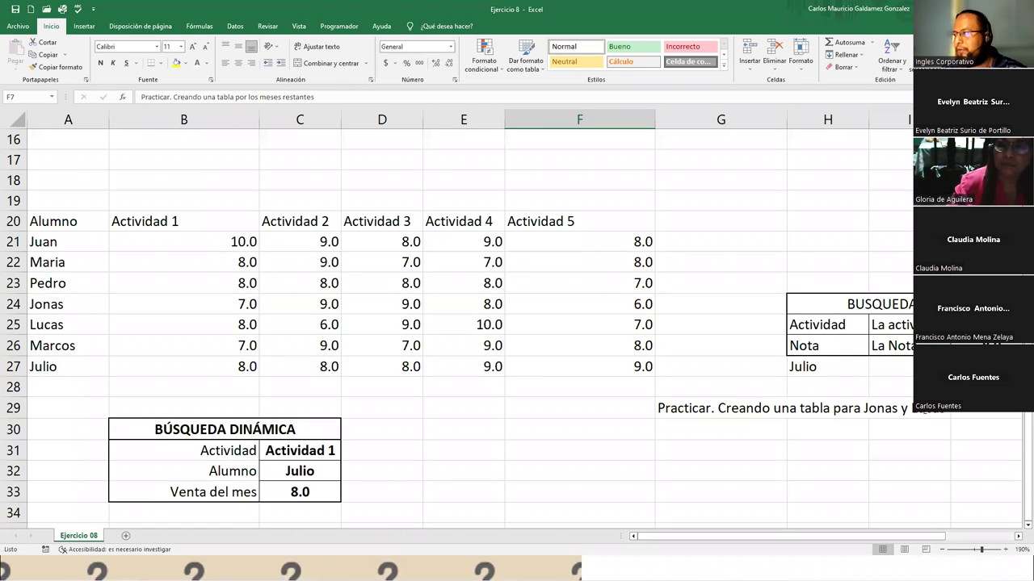
{"action": "left_click_drag", "start_coordinate": [876, 305], "coordinate": [877, 339]}
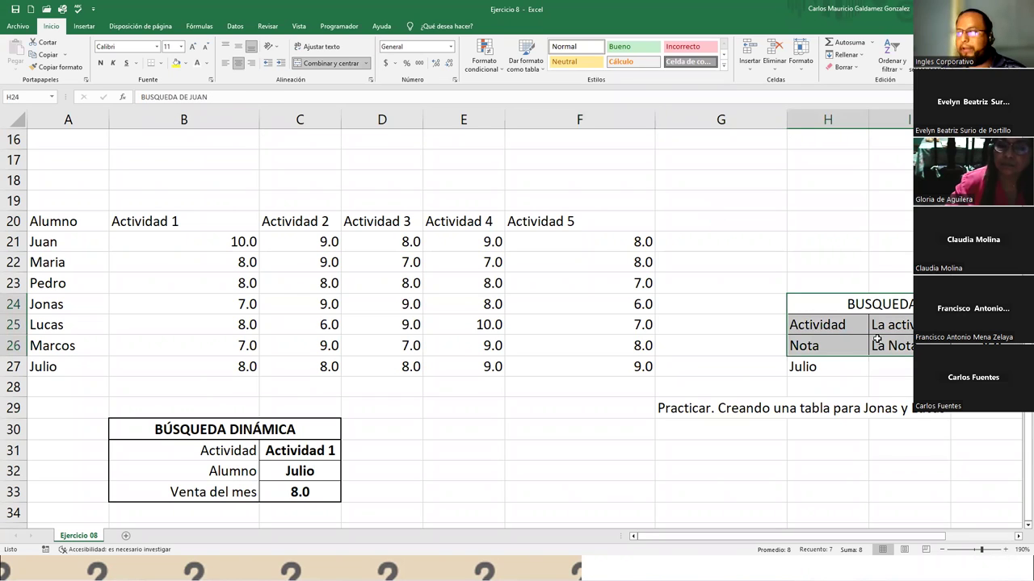
{"action": "left_click", "coordinate": [812, 375]}
{"action": "key", "text": "Delete"}
{"action": "left_click", "coordinate": [508, 453]}
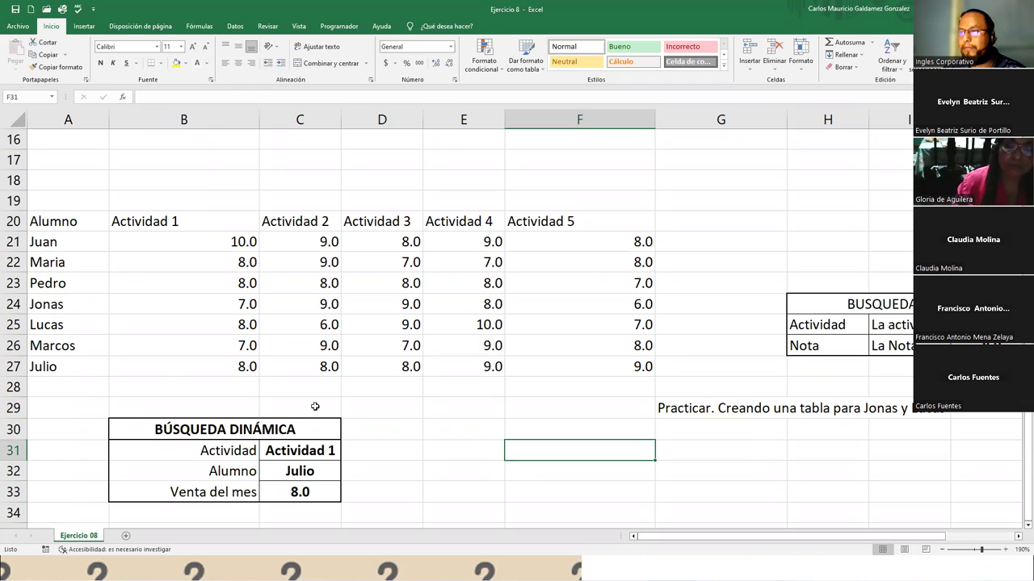
Compare the student cell C32 in the grades lookup with the last month in A7 of the sales table
{"action": "left_click", "coordinate": [314, 474]}
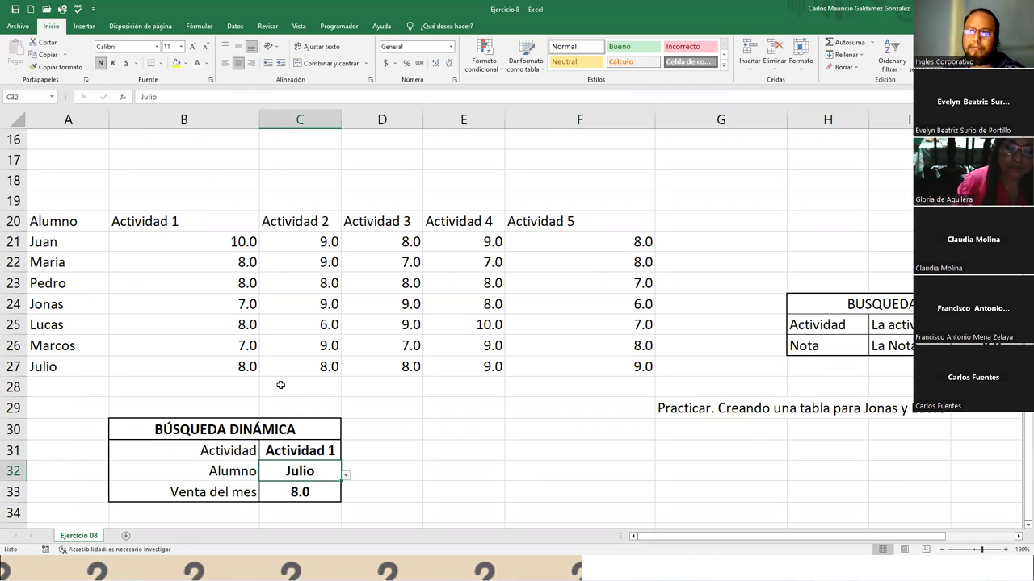
{"action": "scroll", "coordinate": [280, 385], "scroll_direction": "up", "scroll_amount": 5}
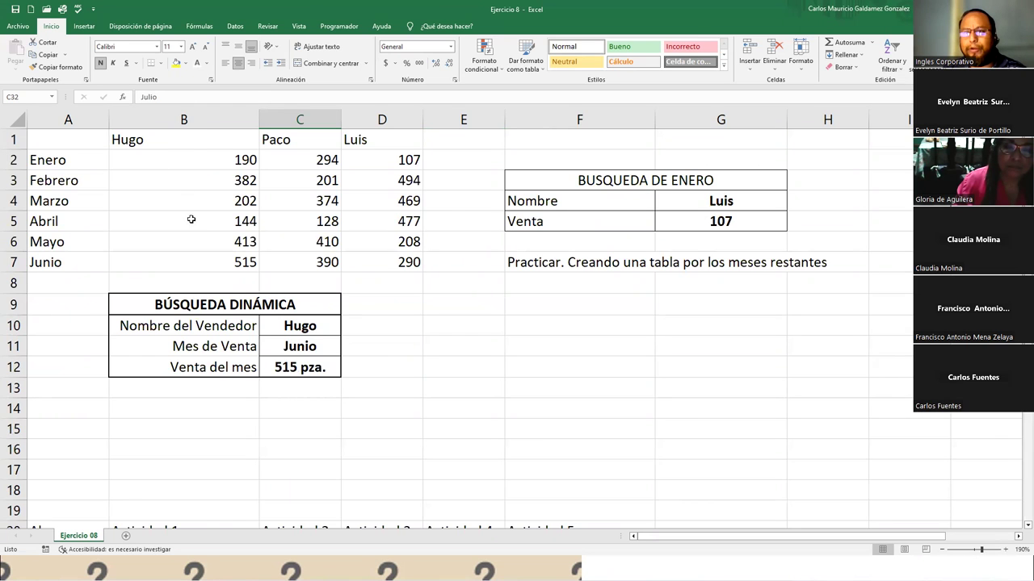
{"action": "scroll", "coordinate": [191, 219], "scroll_direction": "down", "scroll_amount": 5}
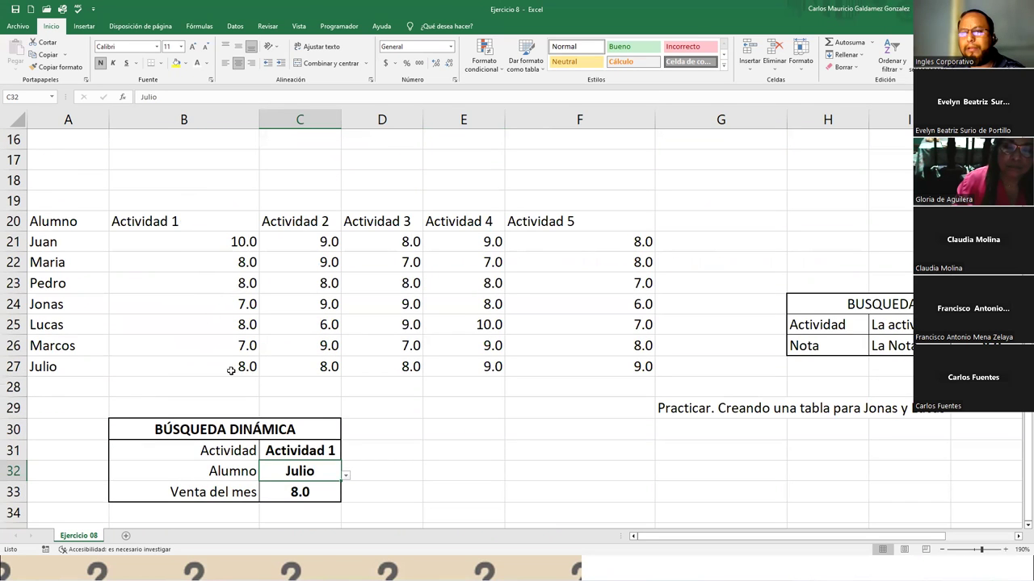
{"action": "scroll", "coordinate": [231, 372], "scroll_direction": "up", "scroll_amount": 5}
{"action": "left_click", "coordinate": [60, 264]}
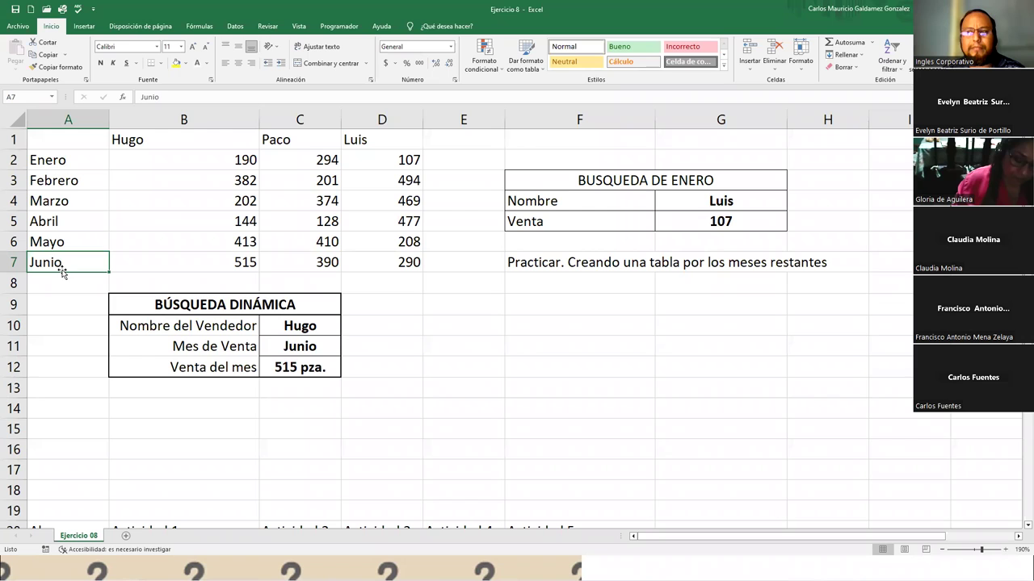
Make the nested SI helper formula in D11 readable by changing its font color to black
{"action": "left_click", "coordinate": [367, 351]}
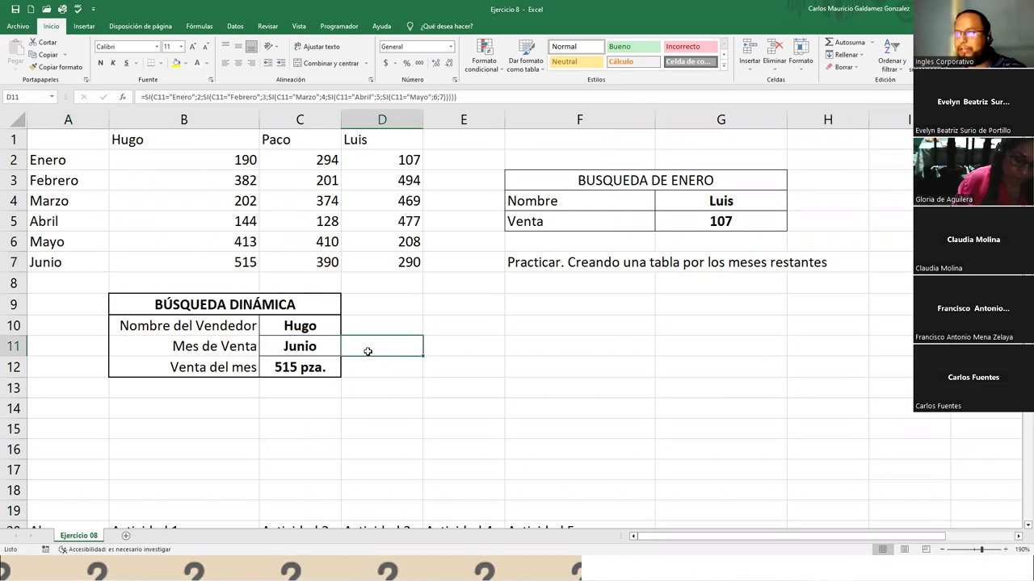
{"action": "double_click", "coordinate": [367, 351]}
{"action": "key", "text": "Escape"}
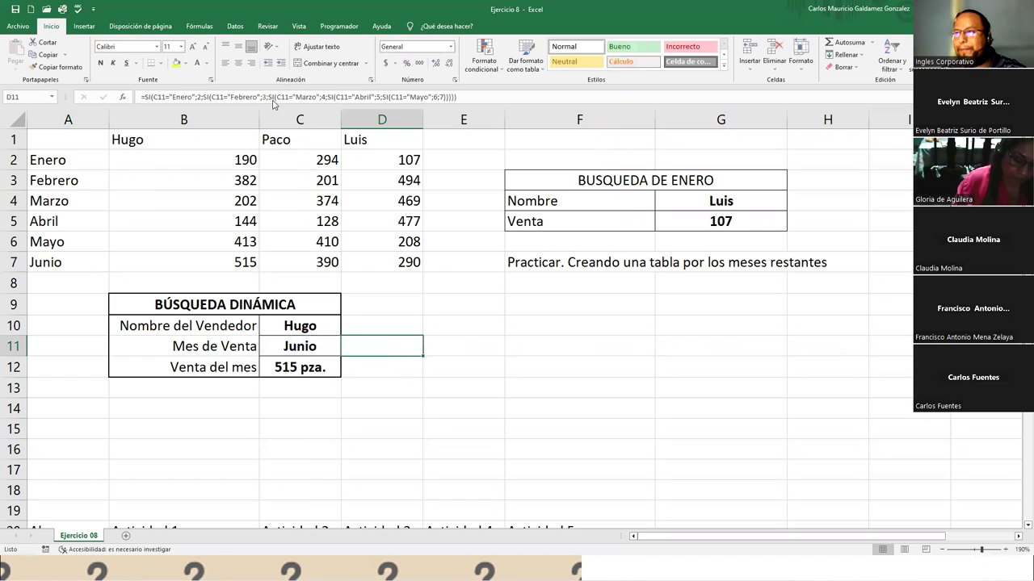
{"action": "left_click", "coordinate": [207, 63]}
{"action": "left_click", "coordinate": [209, 101]}
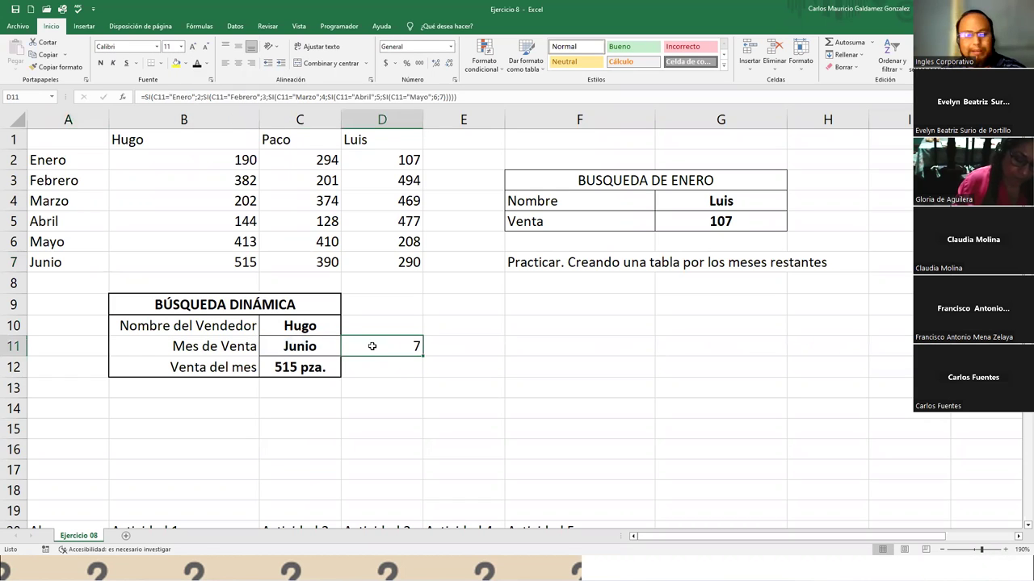
Try to replace the final 7 in D11's nested formula with SI(C11="Junio";7), and undo the edit
{"action": "double_click", "coordinate": [371, 346]}
{"action": "key", "text": "BackSpace"}
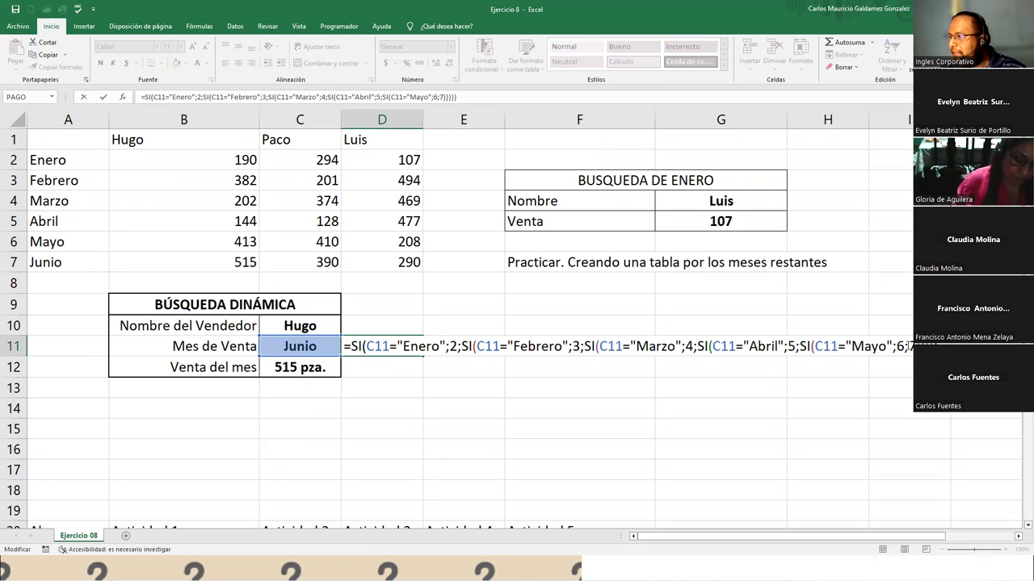
{"action": "type", "text": "si("}
{"action": "key", "text": "Tab"}
{"action": "type", "text": "C11"}
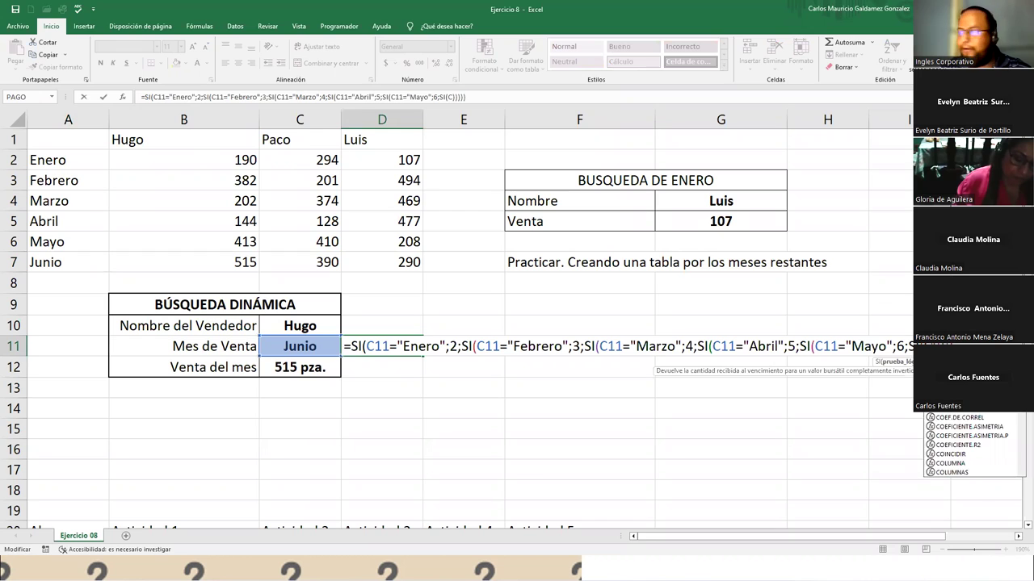
{"action": "type", "text": "=\"\"Junio"}
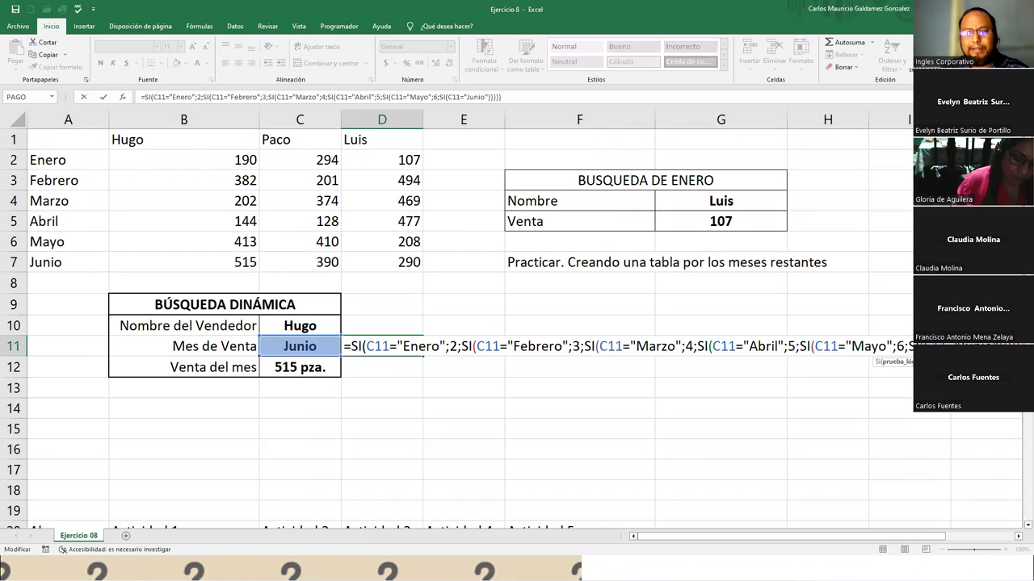
{"action": "type", "text": ";7"}
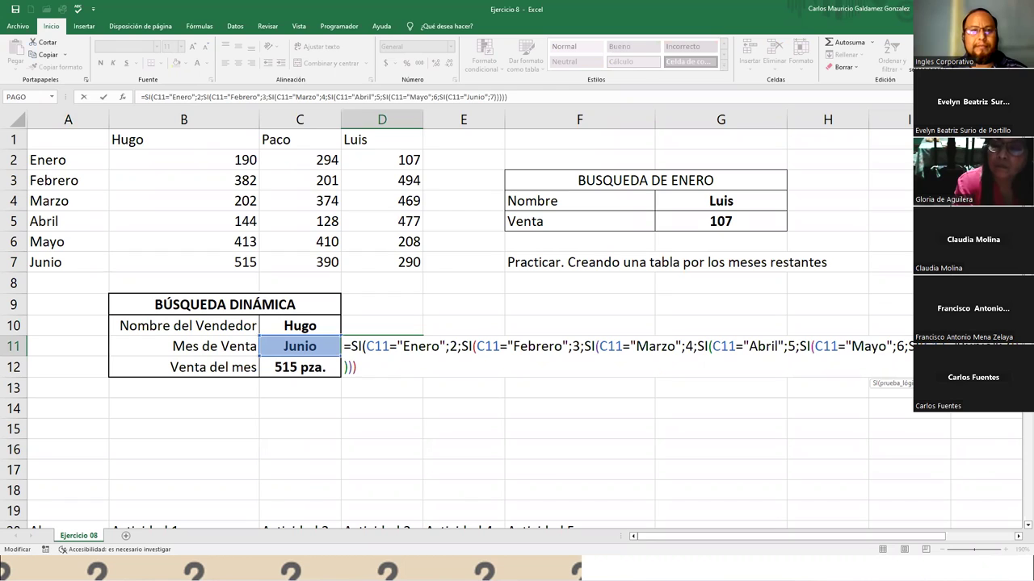
{"action": "type", "text": ";"}
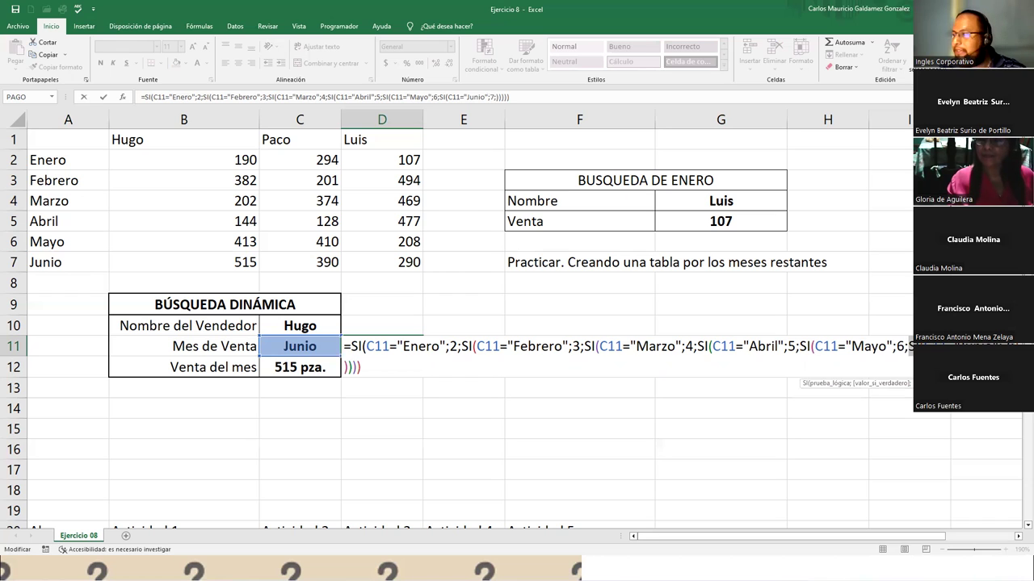
{"action": "key", "text": "ctrl+z"}
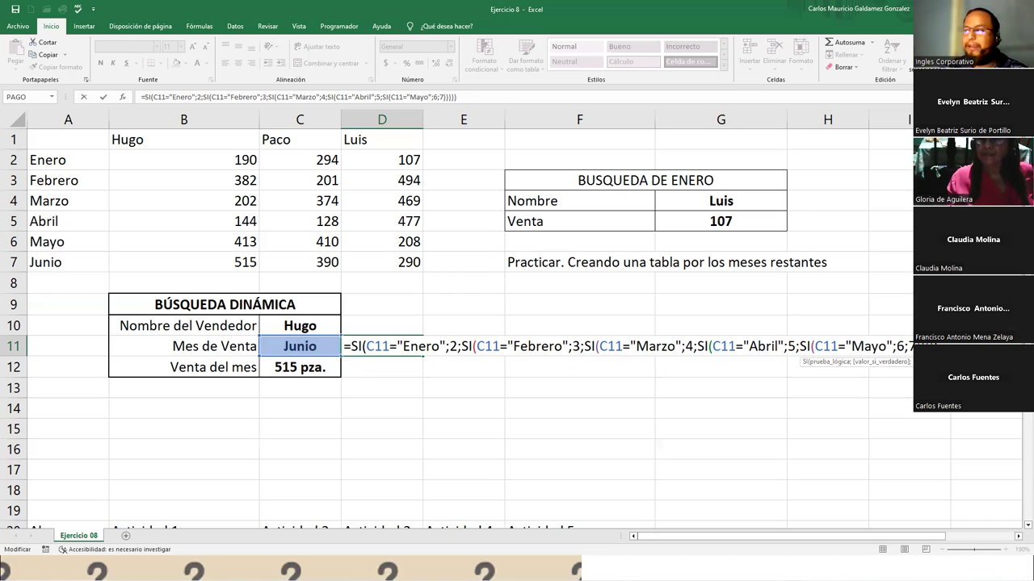
{"action": "key", "text": "Return"}
{"action": "key", "text": "Up"}
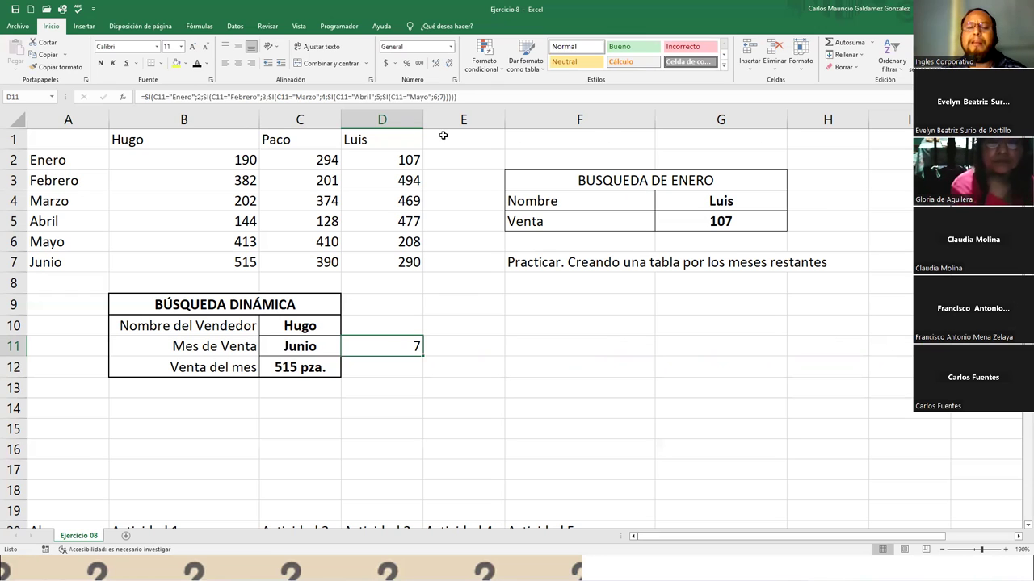
Replace the final 7 in D11's nested formula with SI(C11="Junio";7) and accept the proposed correction of the closing parentheses
{"action": "left_click", "coordinate": [302, 348]}
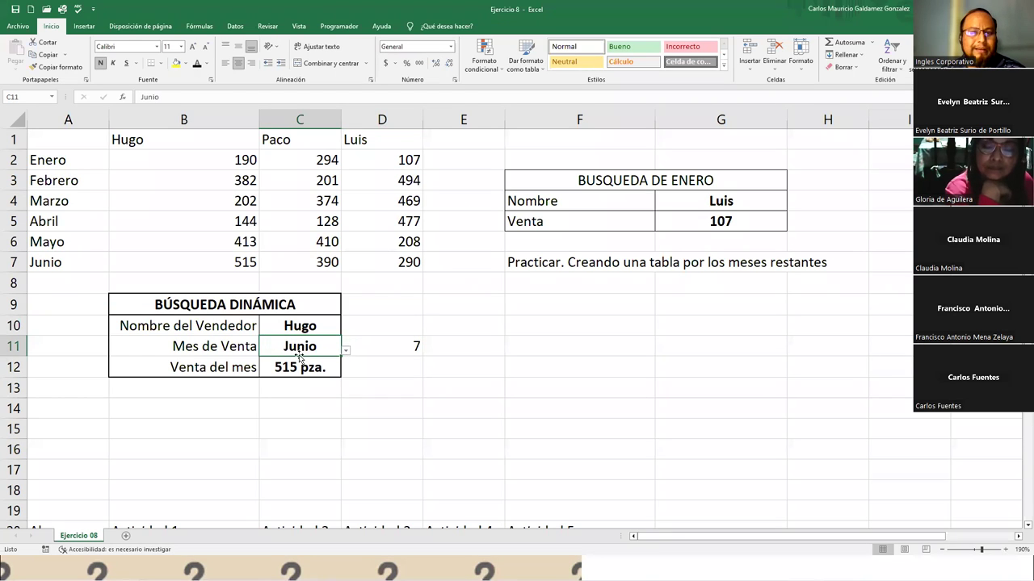
{"action": "left_click", "coordinate": [359, 352]}
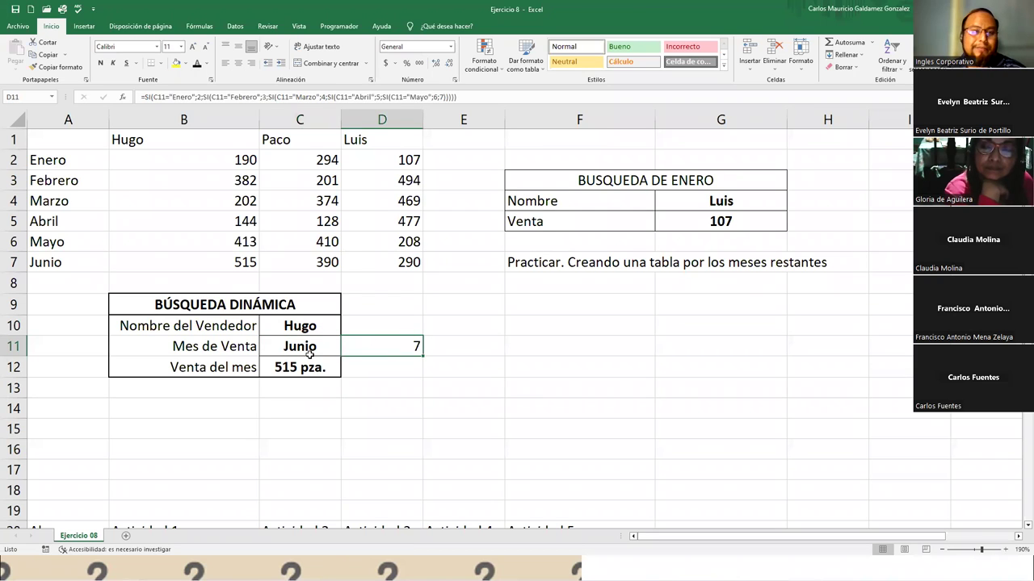
{"action": "double_click", "coordinate": [367, 349]}
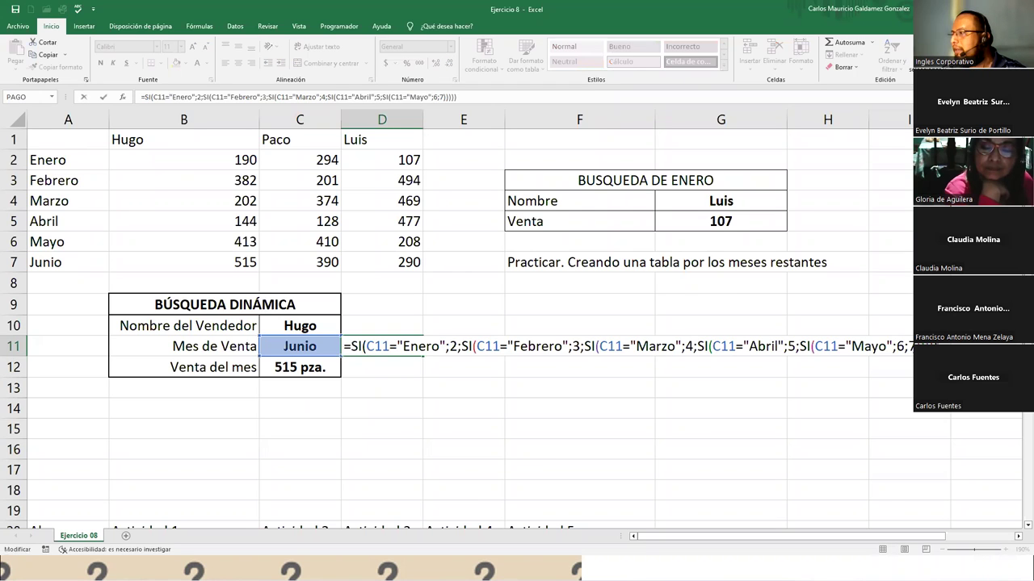
{"action": "key", "text": "BackSpace"}
{"action": "type", "text": "SI("}
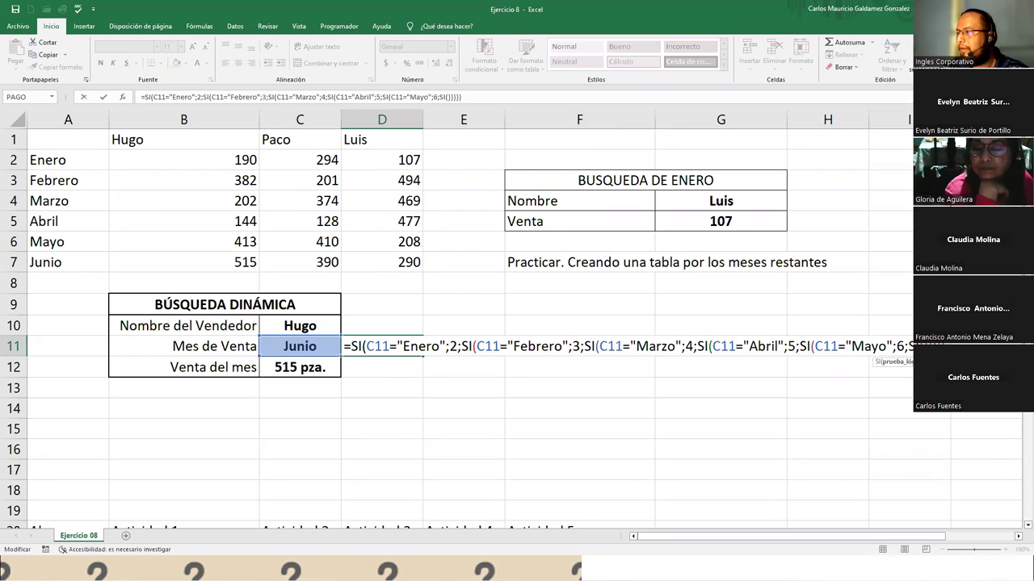
{"action": "type", "text": "C11="}
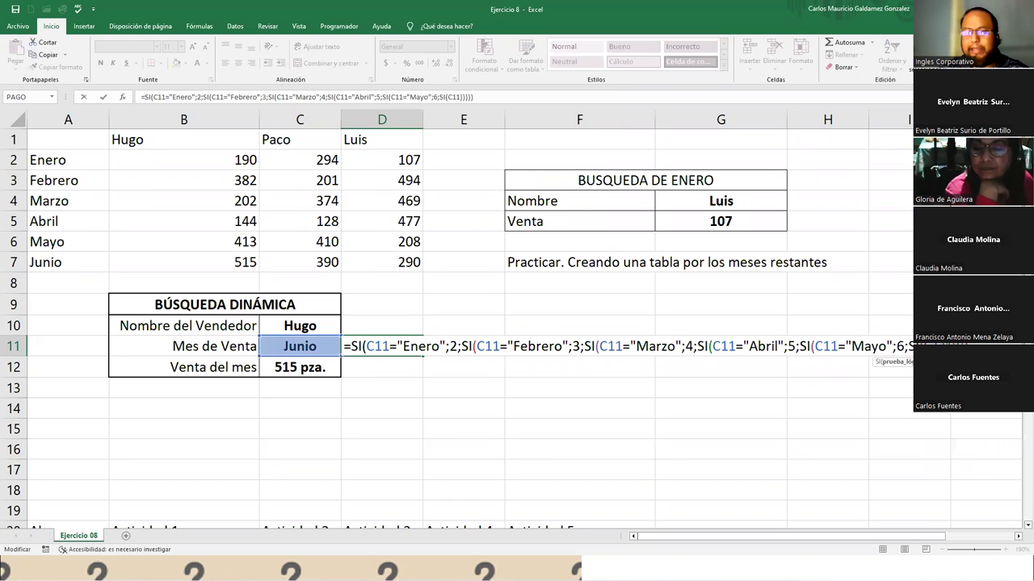
{"action": "type", "text": "\"Junio\""}
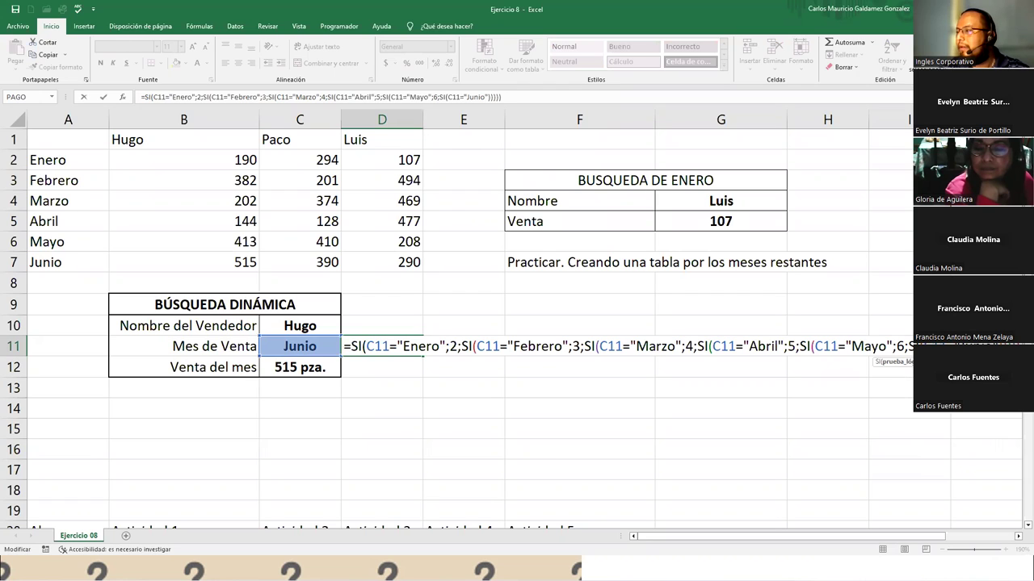
{"action": "type", "text": ";"}
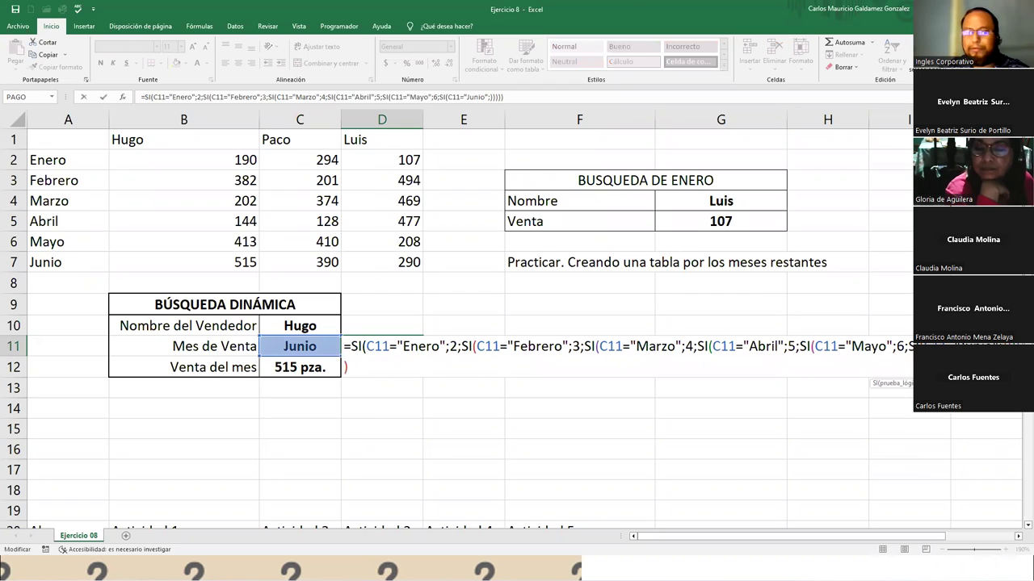
{"action": "type", "text": "7"}
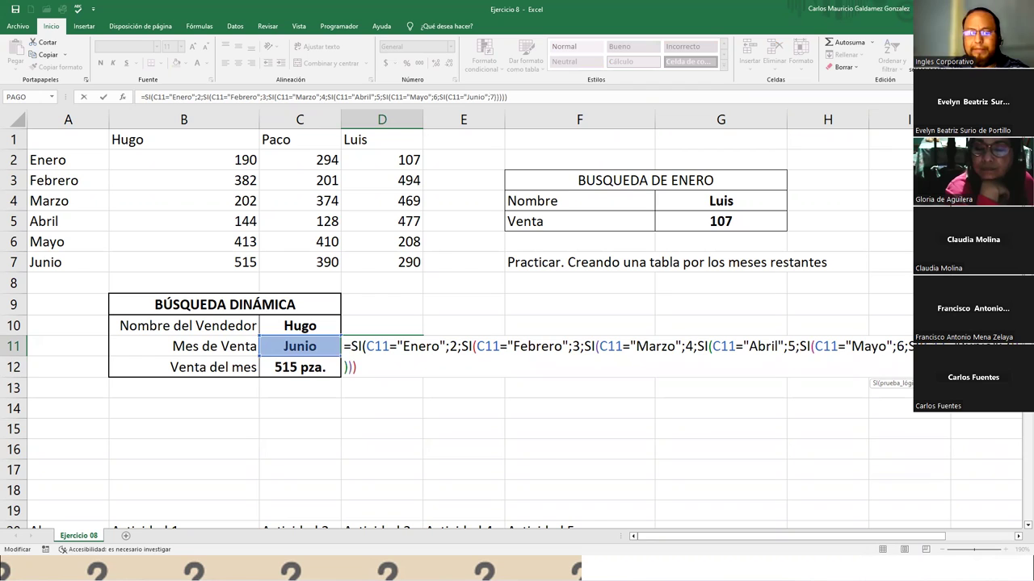
{"action": "key", "text": "Return"}
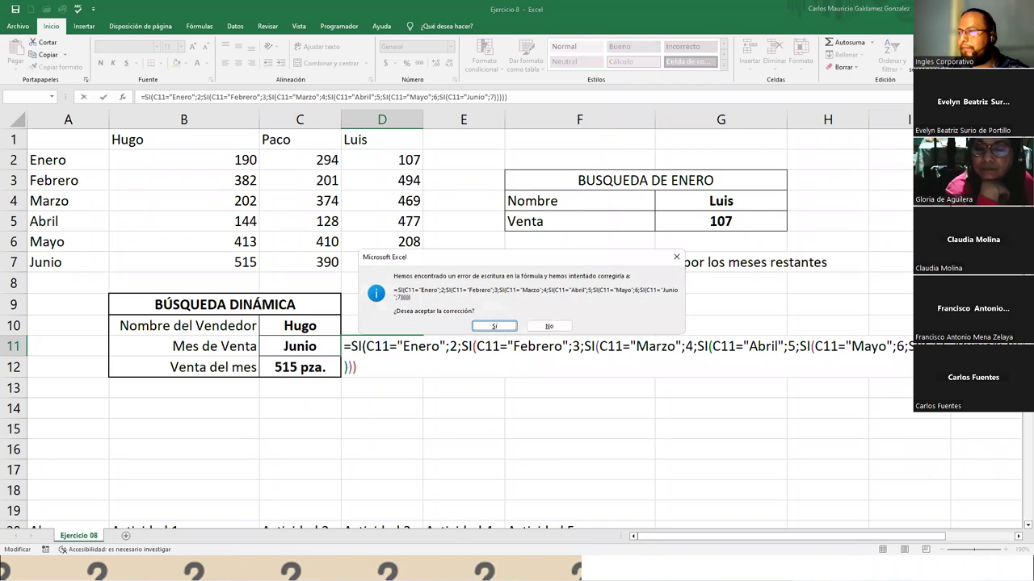
{"action": "key", "text": "Return"}
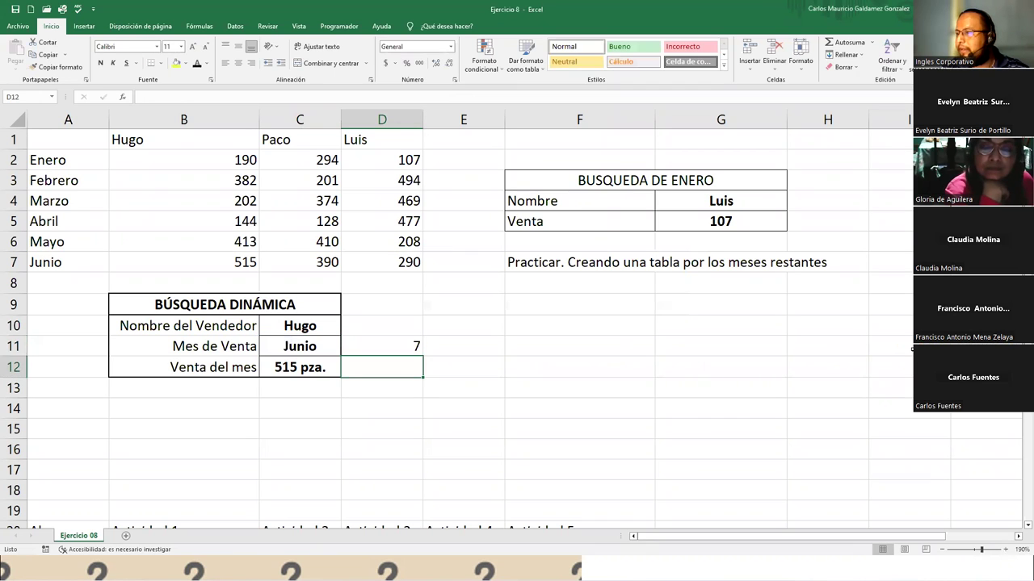
Inspect the last nested SI and the closing parentheses of the formula in D11 without changing it
{"action": "key", "text": "Up"}
{"action": "key", "text": "F2"}
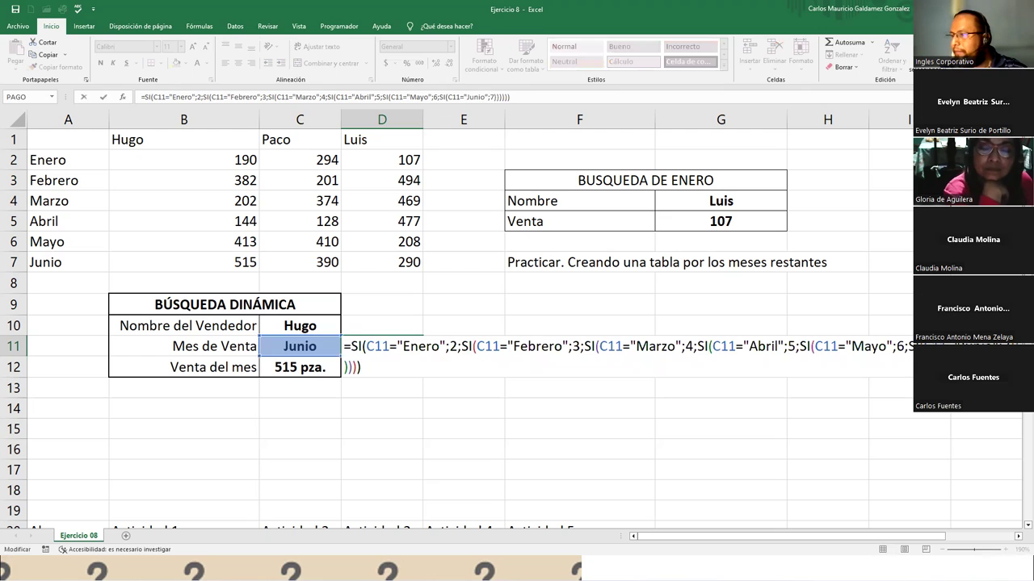
{"action": "key", "text": "Left"}
{"action": "key", "text": "Left"}
{"action": "key", "text": "Left"}
{"action": "key", "text": "Left"}
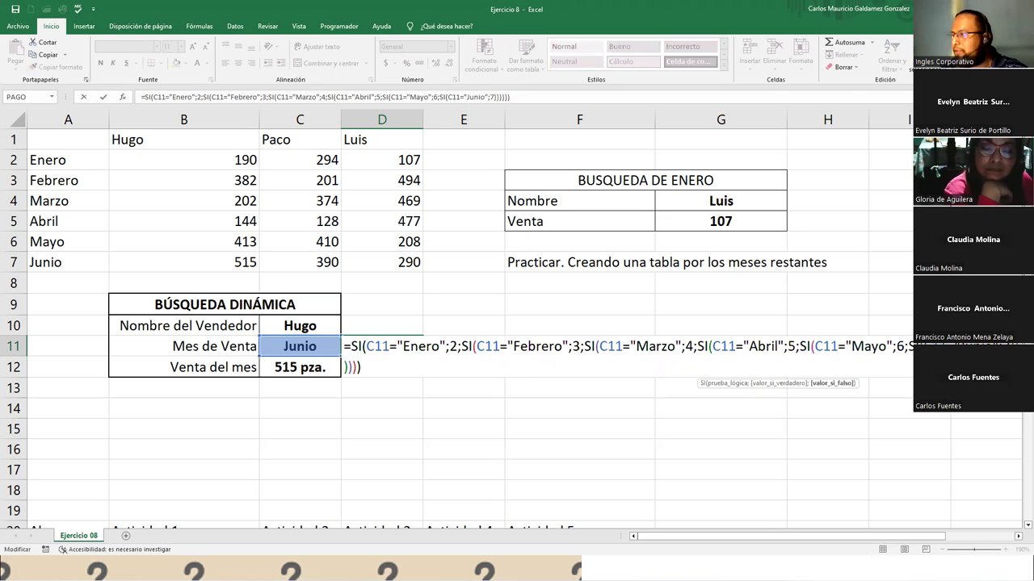
{"action": "key", "text": "Escape"}
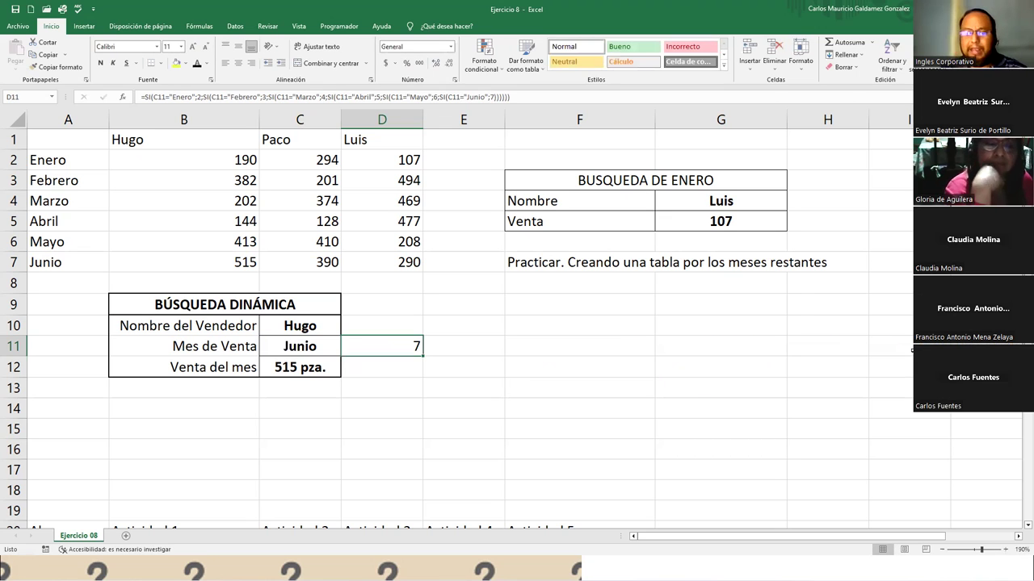
Remove the data validation from the sale month cell C11 so that any value is allowed
{"action": "key", "text": "Left"}
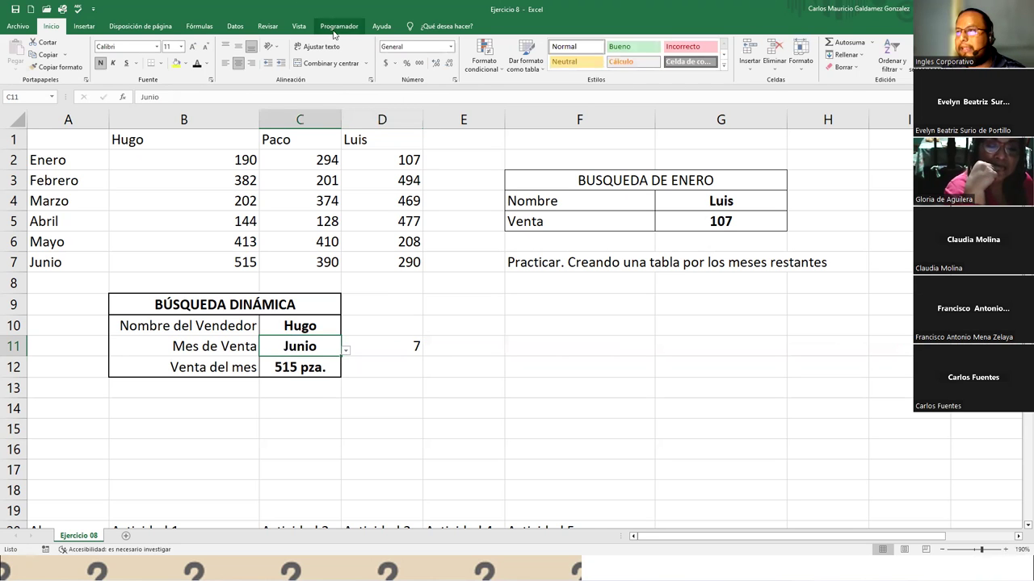
{"action": "left_click", "coordinate": [245, 28]}
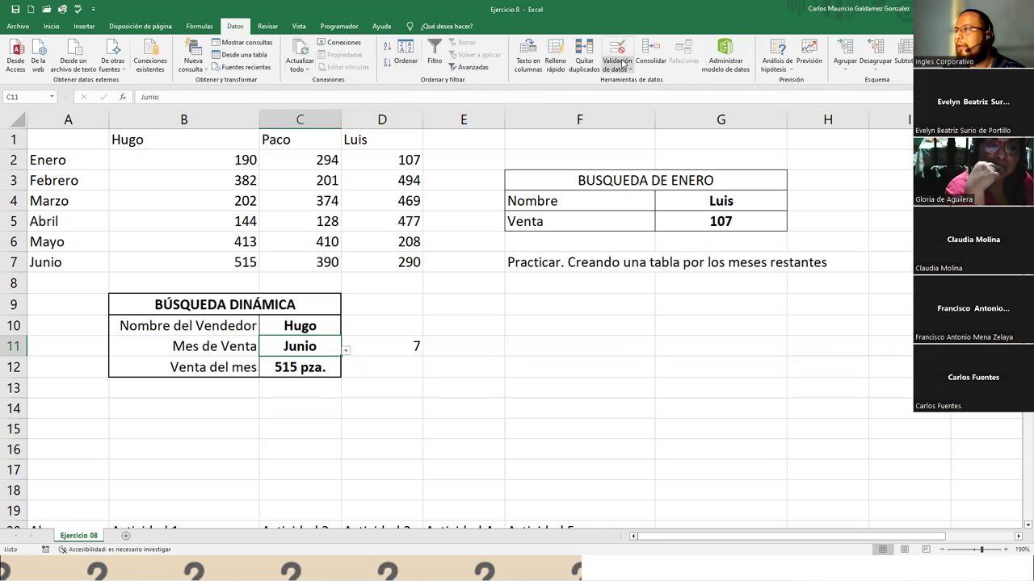
{"action": "left_click", "coordinate": [618, 52]}
{"action": "left_click", "coordinate": [408, 312]}
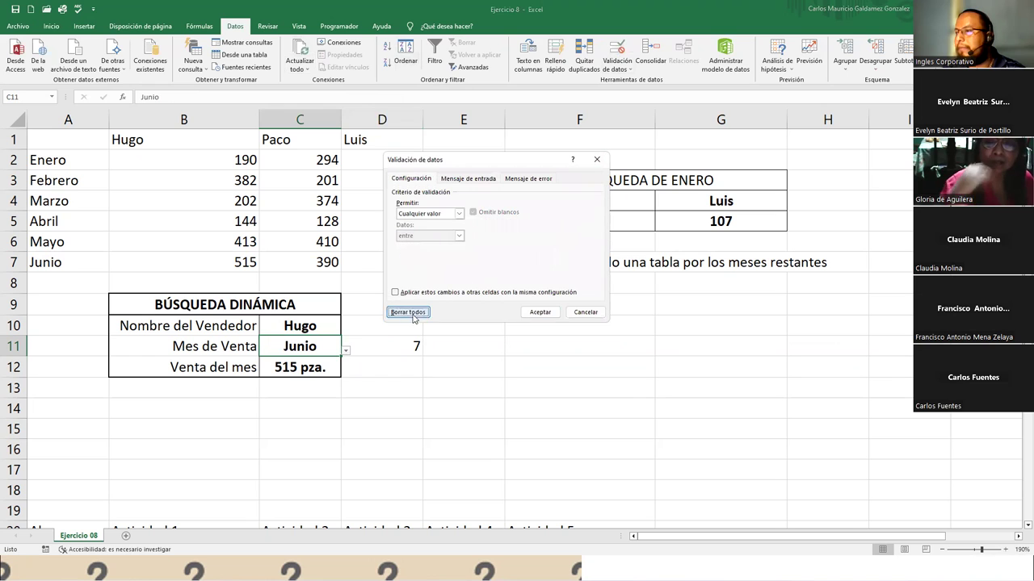
{"action": "left_click", "coordinate": [536, 314]}
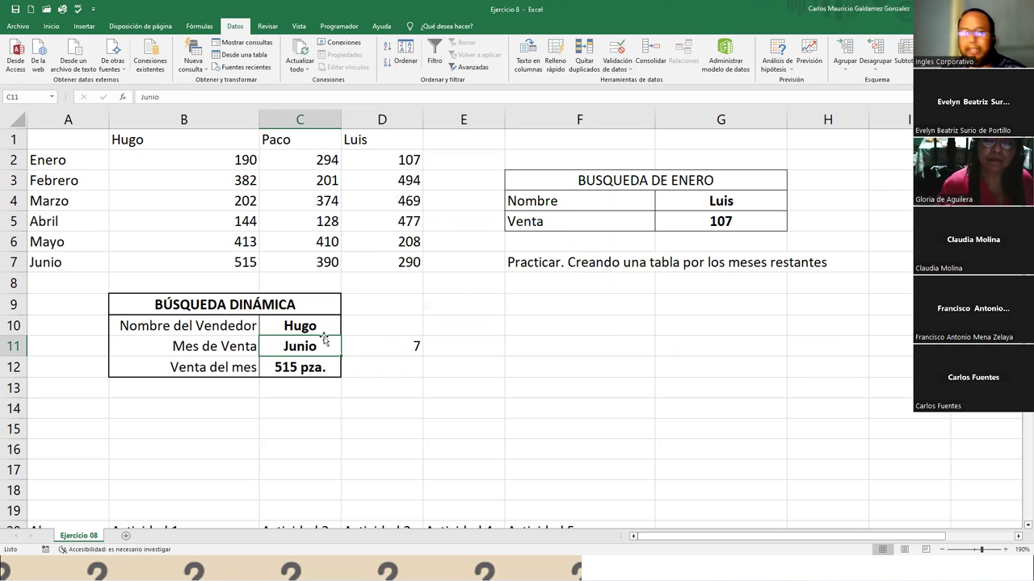
Enter Agosto as the sale month in C11 and check the helper formula in D11
{"action": "type", "text": "Agosto"}
{"action": "key", "text": "Return"}
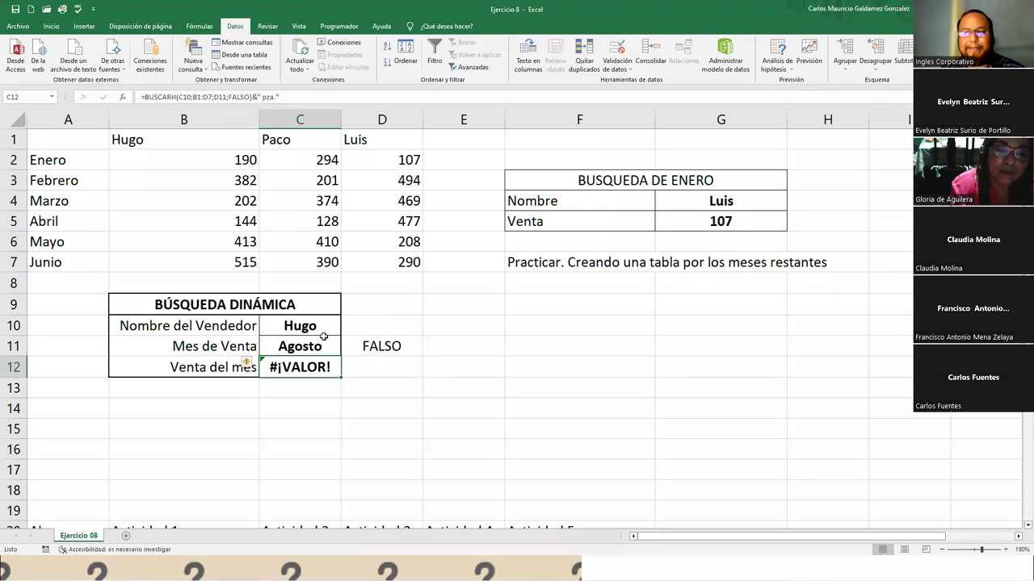
{"action": "left_click", "coordinate": [371, 347]}
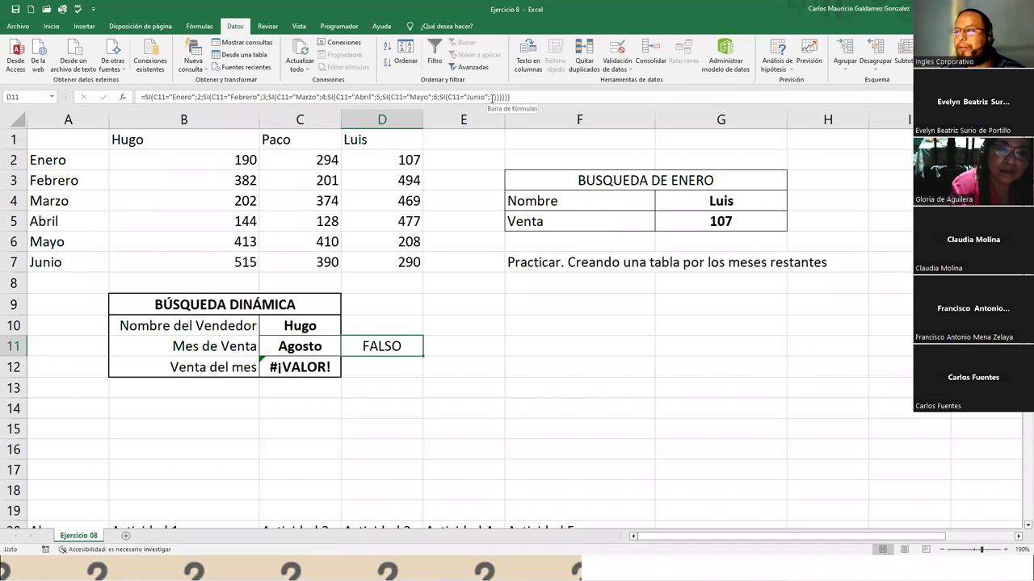
Reduce D11's innermost SI(C11="Junio";7) to a plain 7 and accept the formula correction
{"action": "left_click_drag", "start_coordinate": [495, 98], "coordinate": [439, 97]}
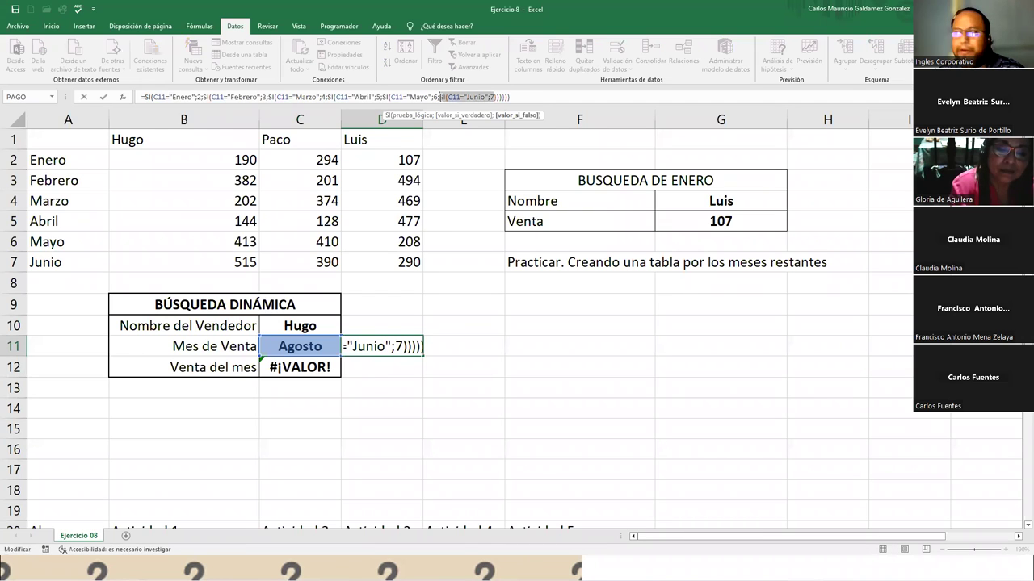
{"action": "key", "text": "Delete"}
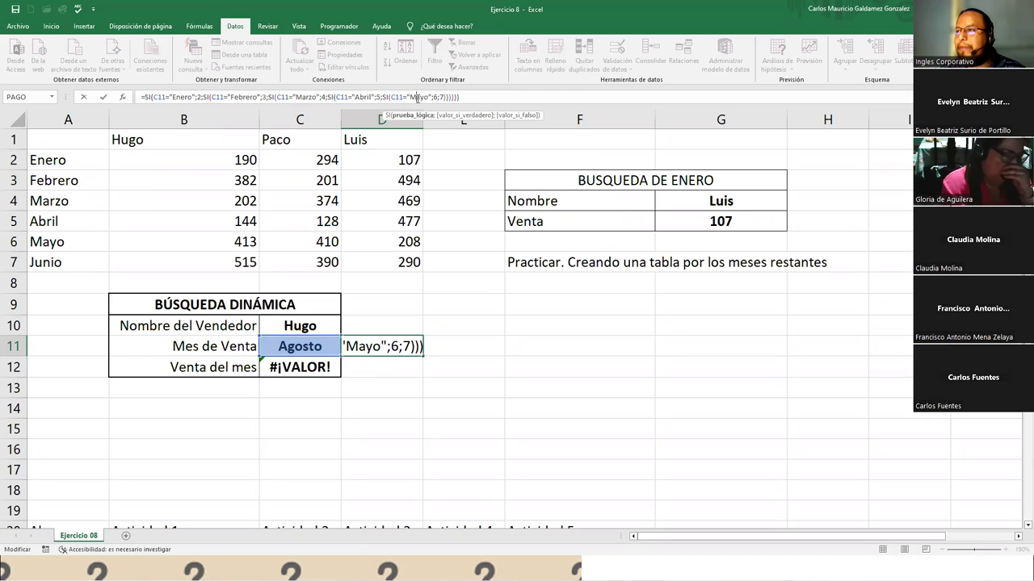
{"action": "left_click", "coordinate": [511, 116]}
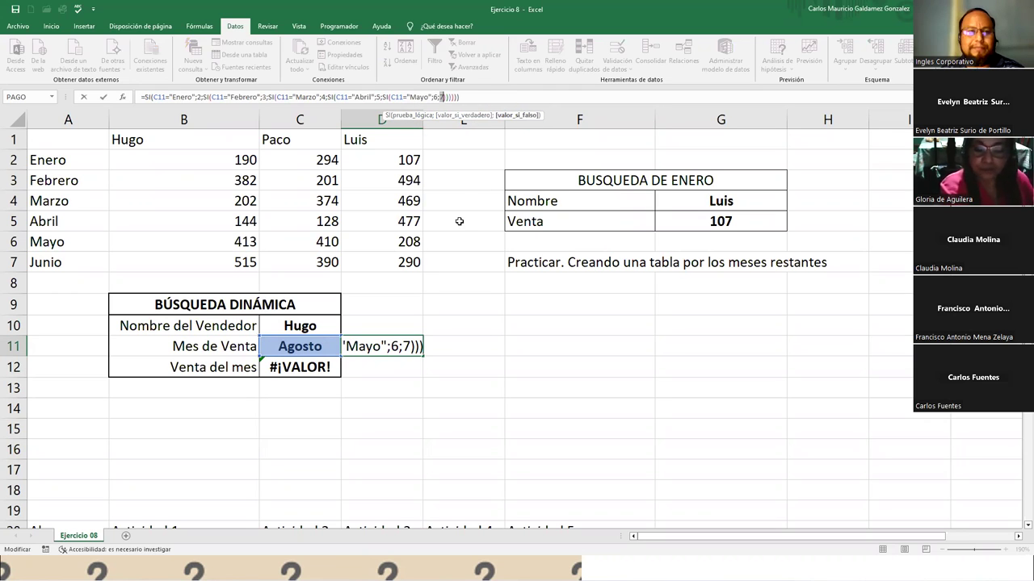
{"action": "key", "text": "Return"}
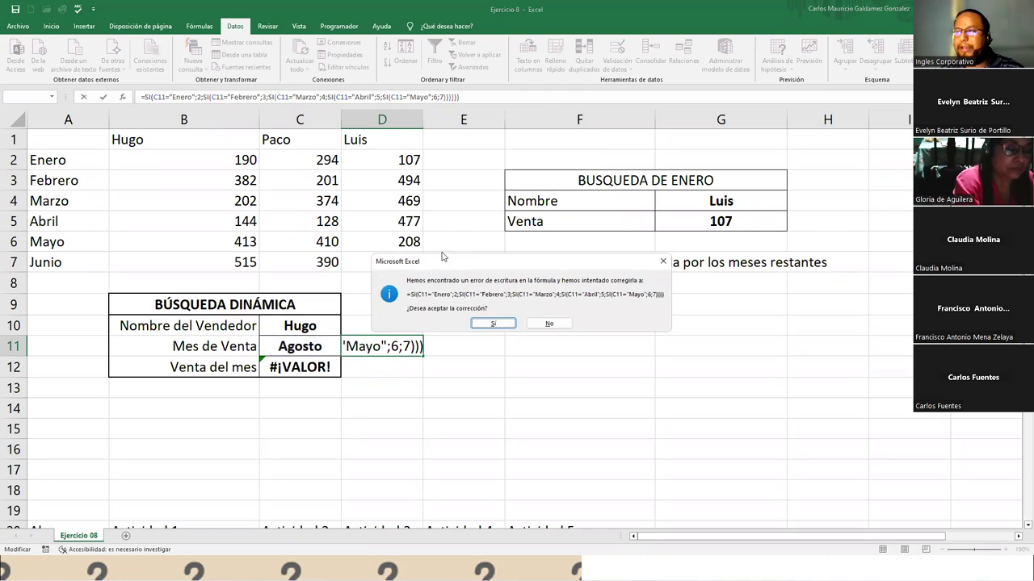
{"action": "left_click", "coordinate": [492, 324]}
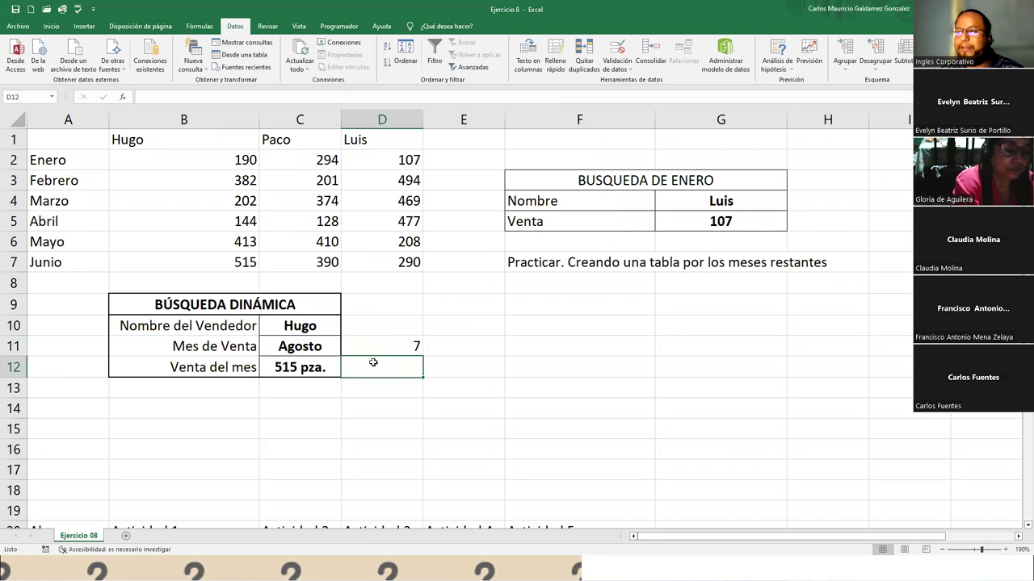
Undo the simplification of D11's formula and the Agosto entry in C11, and return to cell D11
{"action": "left_click", "coordinate": [317, 353]}
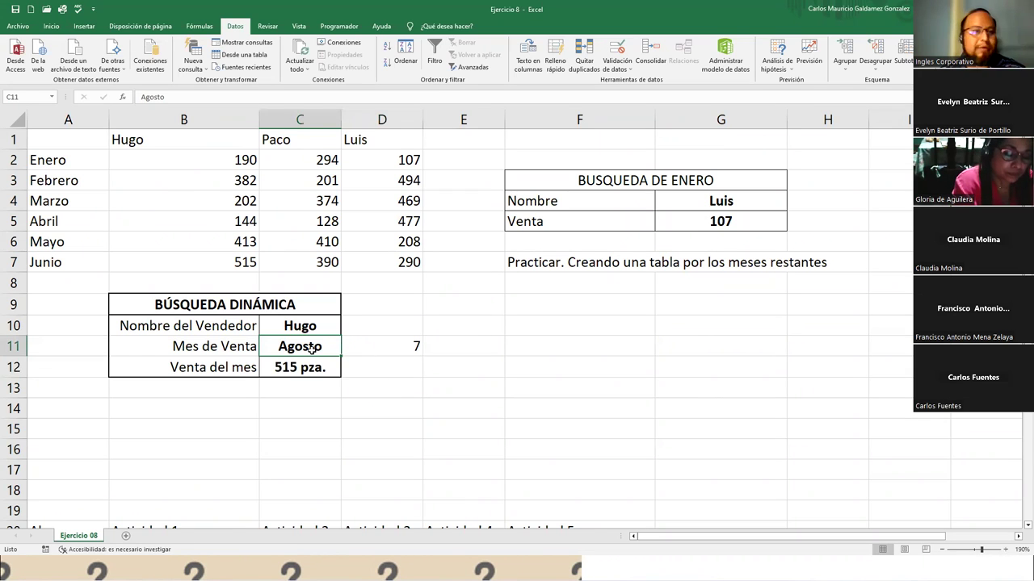
{"action": "key", "text": "ctrl+z"}
{"action": "key", "text": "ctrl+z"}
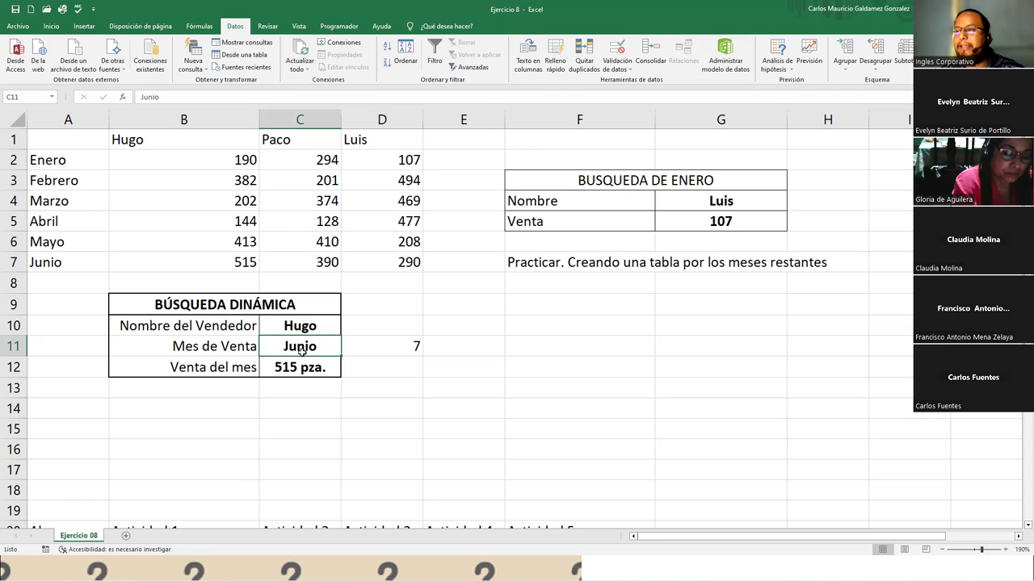
{"action": "left_click", "coordinate": [387, 349]}
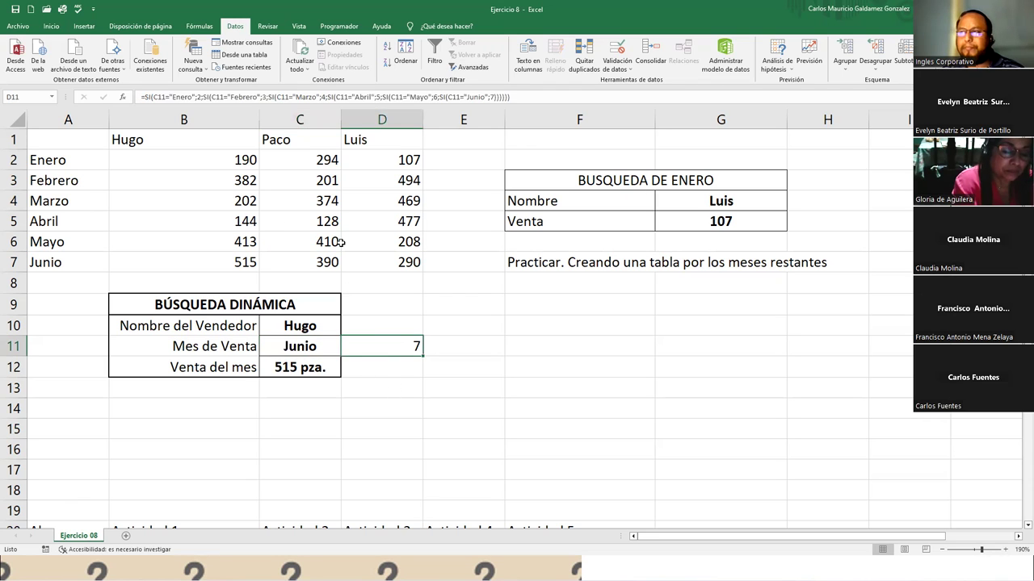
{"action": "left_click", "coordinate": [52, 26]}
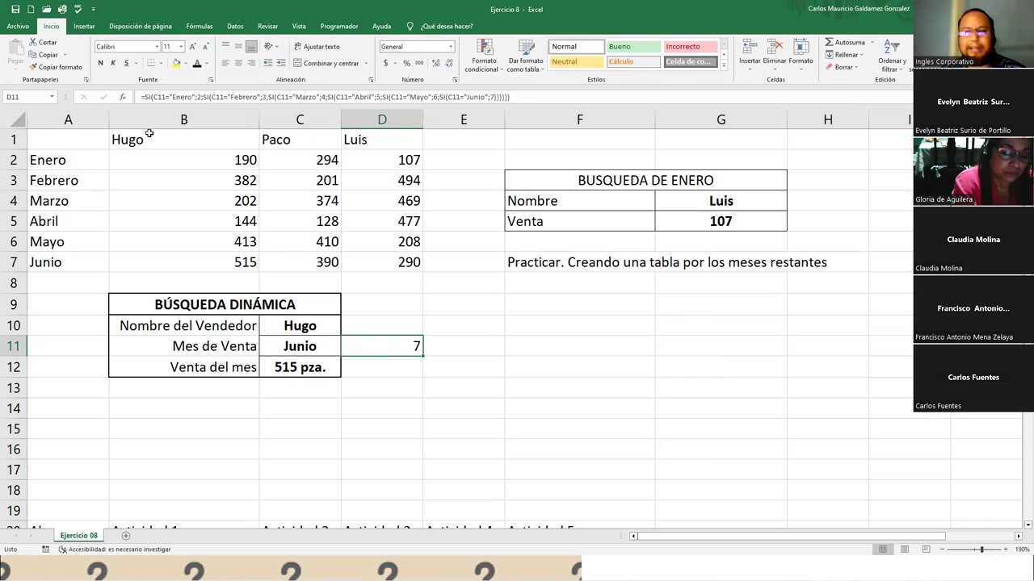
Hide the helper number in D11 by setting its font colour to white, and save the workbook
{"action": "left_click", "coordinate": [205, 65]}
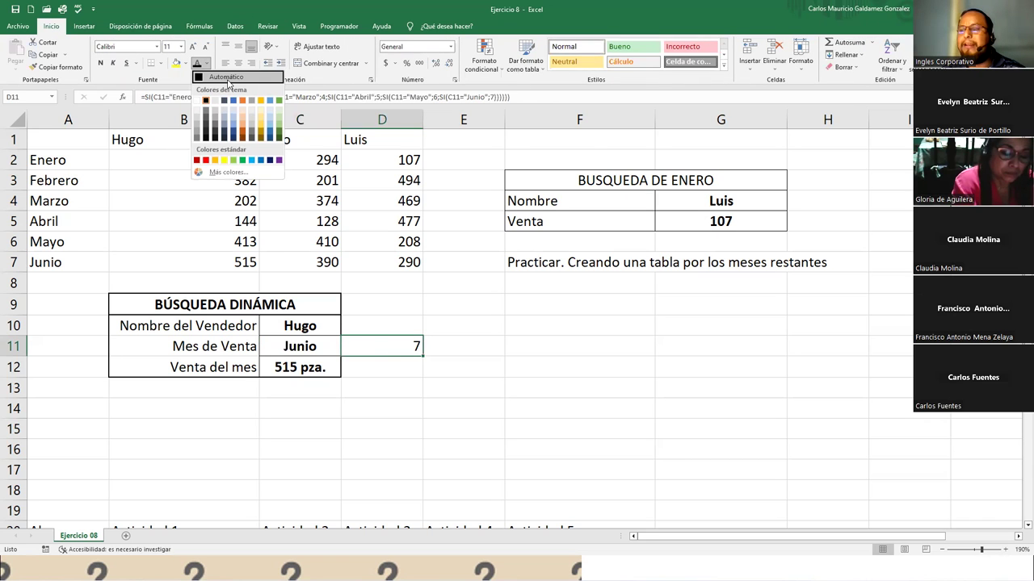
{"action": "left_click", "coordinate": [198, 99]}
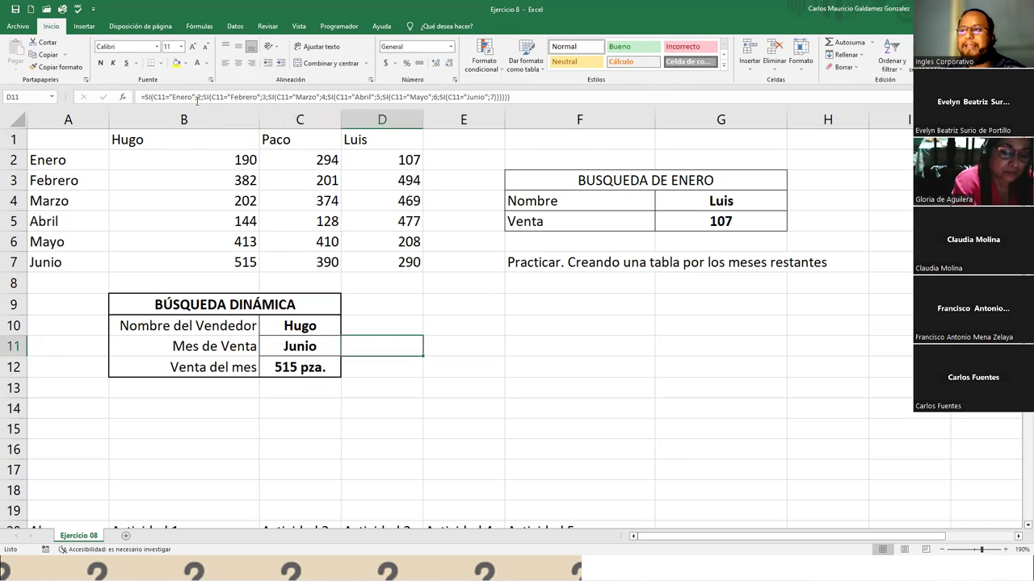
{"action": "left_click", "coordinate": [363, 361]}
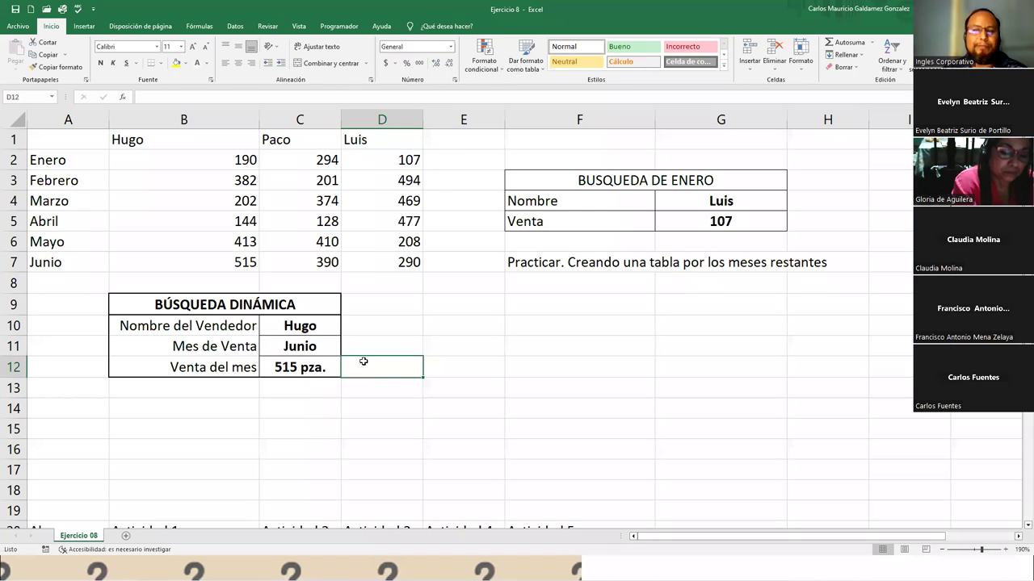
{"action": "left_click", "coordinate": [262, 391]}
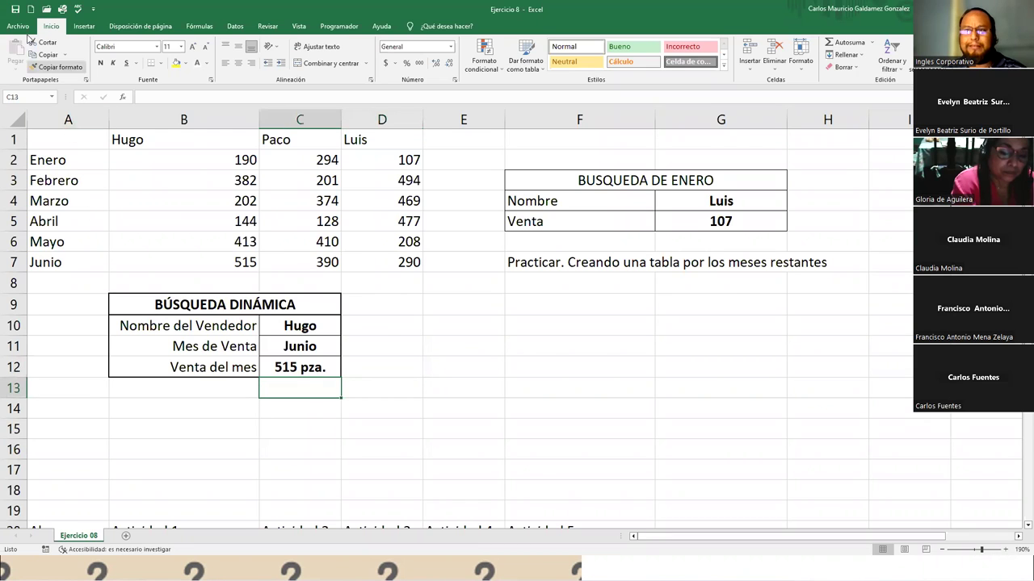
{"action": "left_click", "coordinate": [15, 9]}
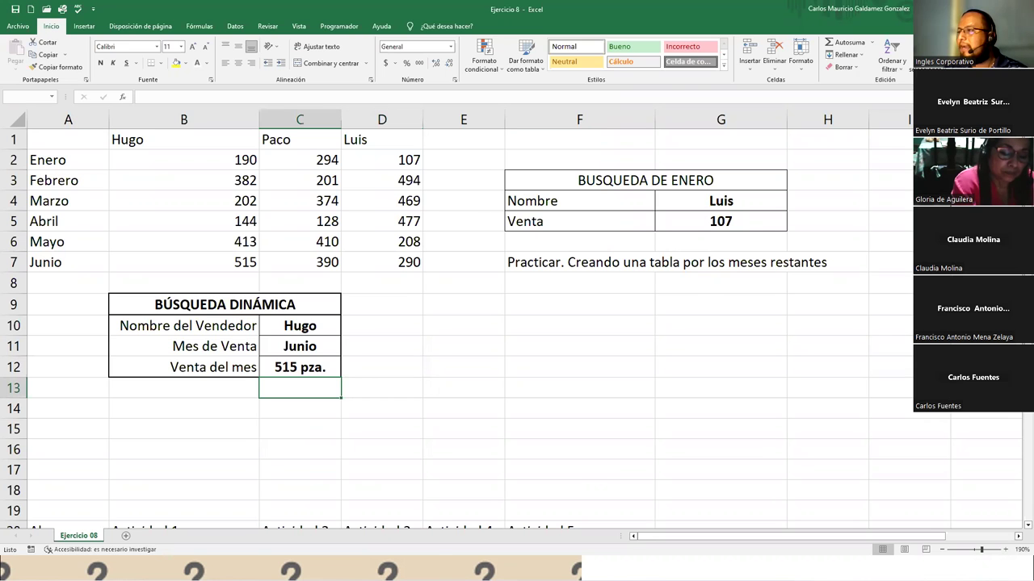
Switch from Excel to the presentation slide show and advance it
{"action": "key", "text": "alt+Tab"}
{"action": "left_click", "coordinate": [855, 360]}
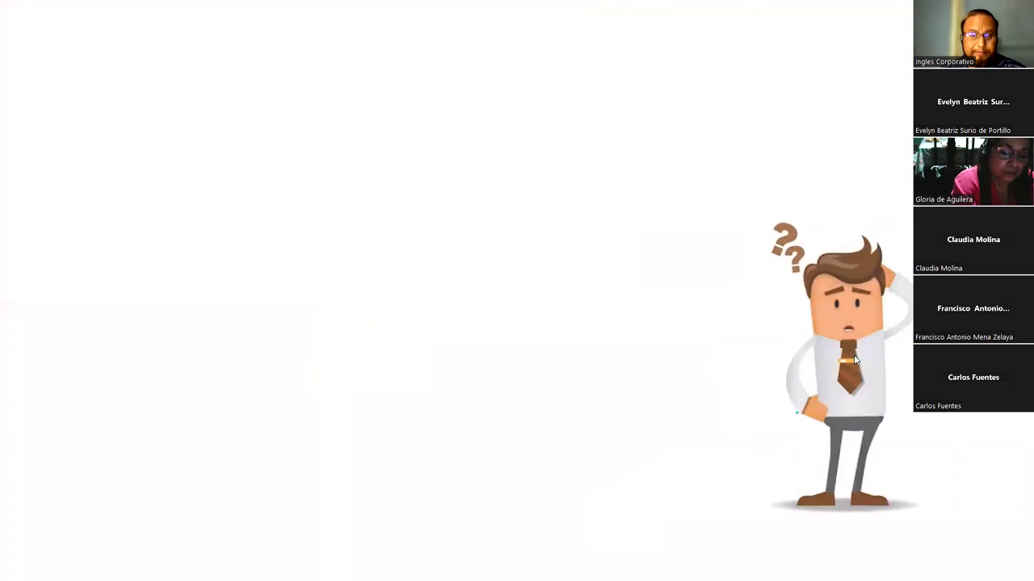